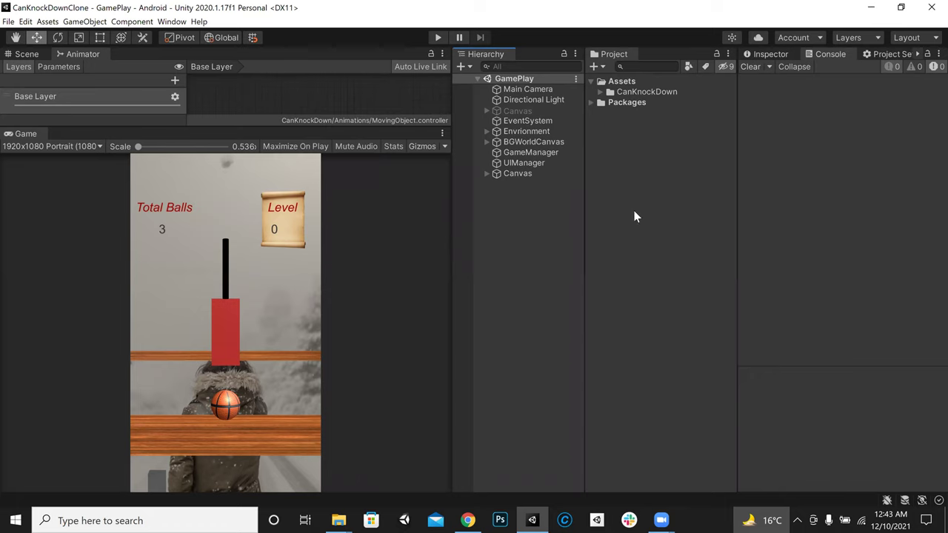
Expand the CanKnockDown asset folder and leave only its Scripts subfolder expanded
{"action": "left_click", "coordinate": [600, 92]}
{"action": "left_click", "coordinate": [609, 103]}
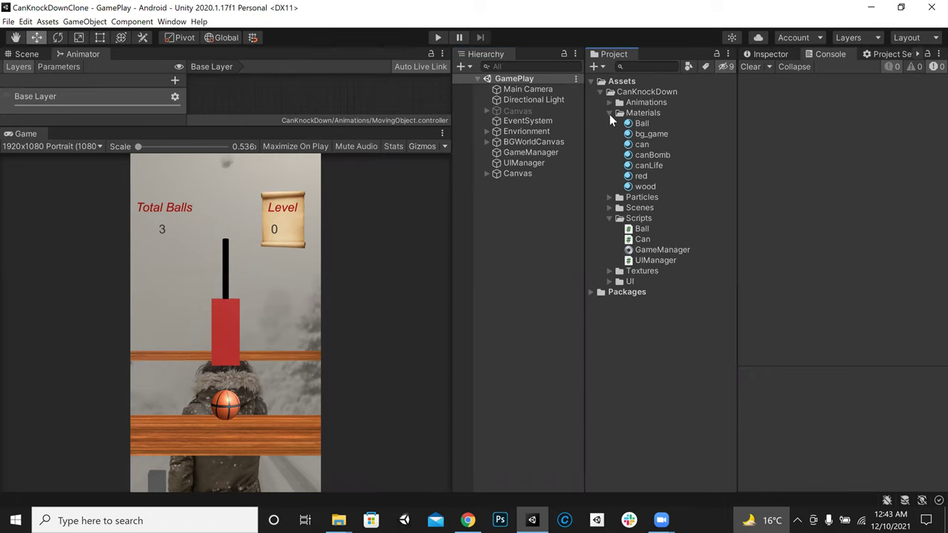
{"action": "left_click", "coordinate": [609, 112]}
{"action": "left_click", "coordinate": [608, 144]}
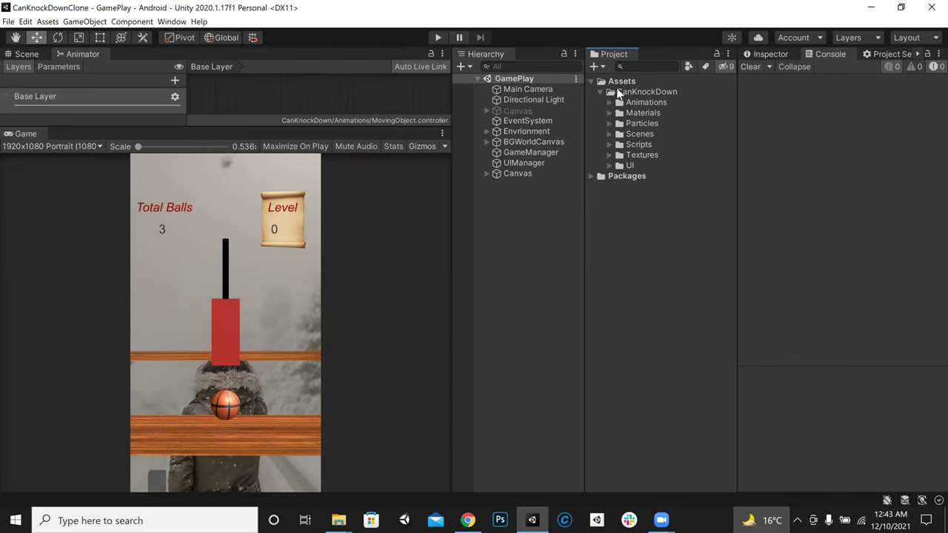
{"action": "left_click", "coordinate": [607, 144]}
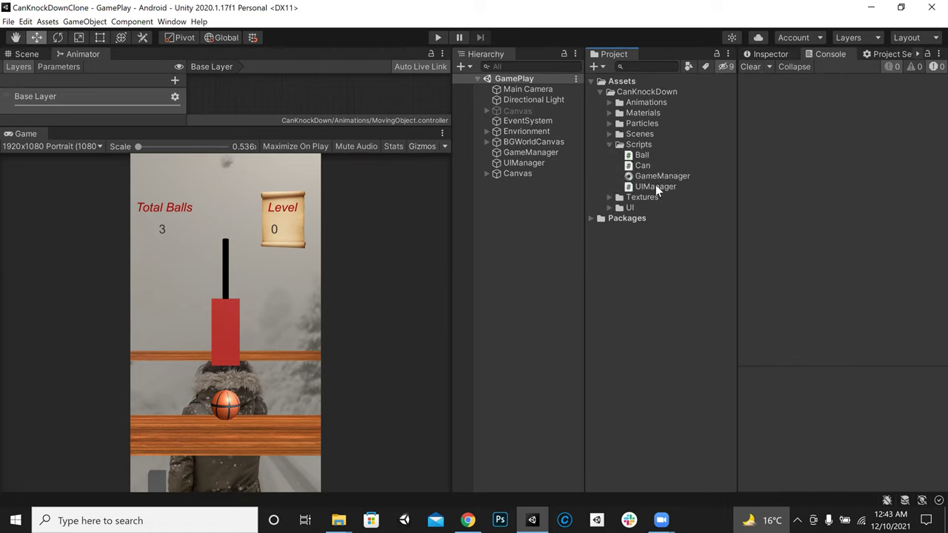
Show the GameManager script in the Inspector and open it in Visual Studio for editing
{"action": "left_click", "coordinate": [672, 176]}
{"action": "left_click_drag", "start_coordinate": [736, 148], "coordinate": [662, 153]}
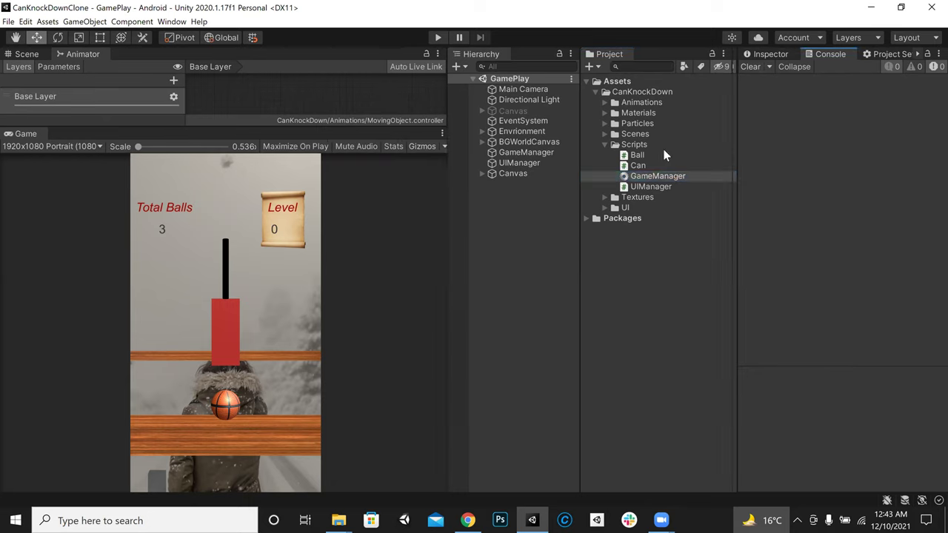
{"action": "left_click", "coordinate": [695, 57]}
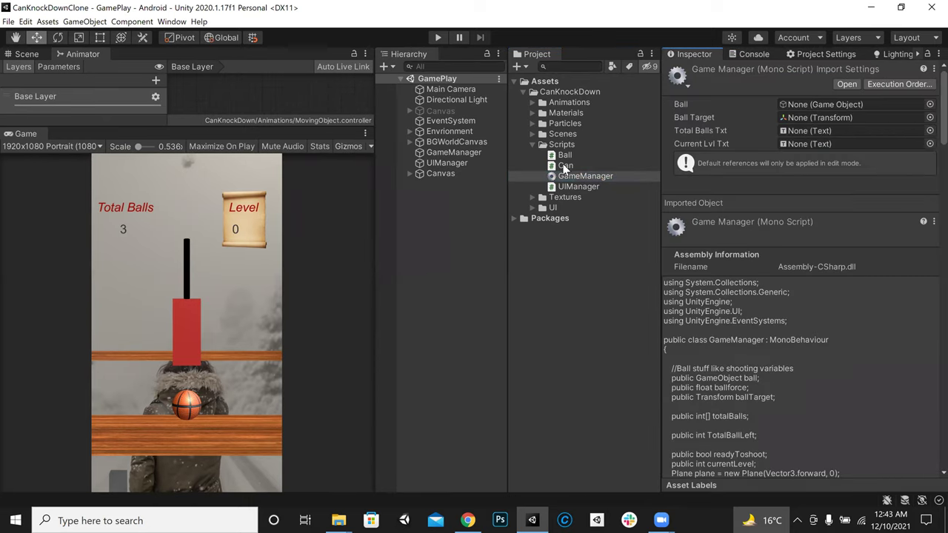
{"action": "double_click", "coordinate": [586, 176]}
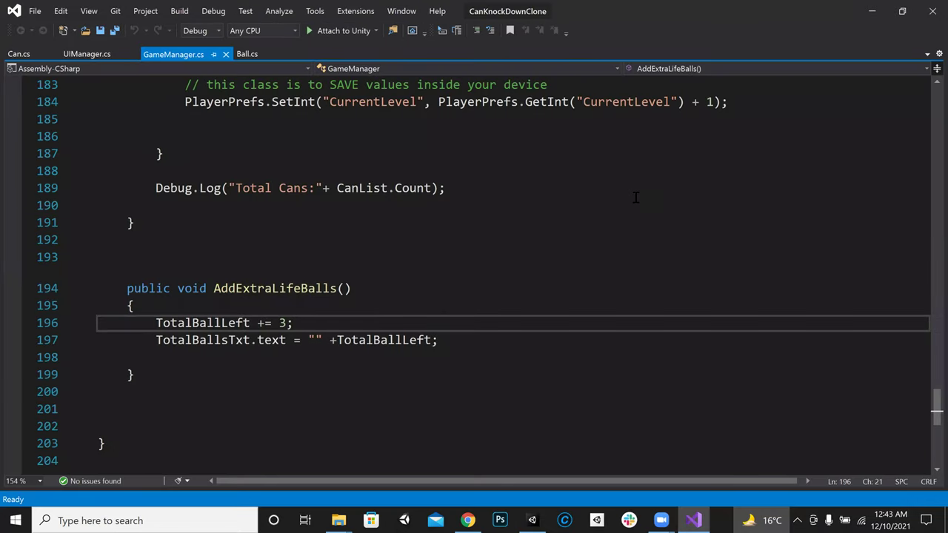
Insert blank lines between the totalLvlCans and static _instance declarations in GameManager.cs
{"action": "scroll", "coordinate": [669, 262], "scroll_direction": "up", "scroll_amount": 4}
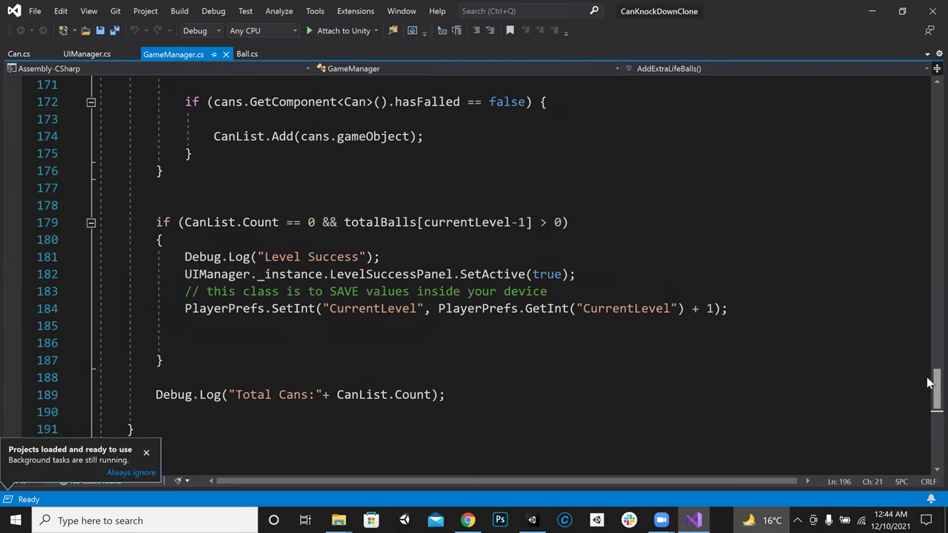
{"action": "scroll", "coordinate": [928, 178], "scroll_direction": "up", "scroll_amount": 2}
{"action": "scroll", "coordinate": [928, 179], "scroll_direction": "up", "scroll_amount": 20}
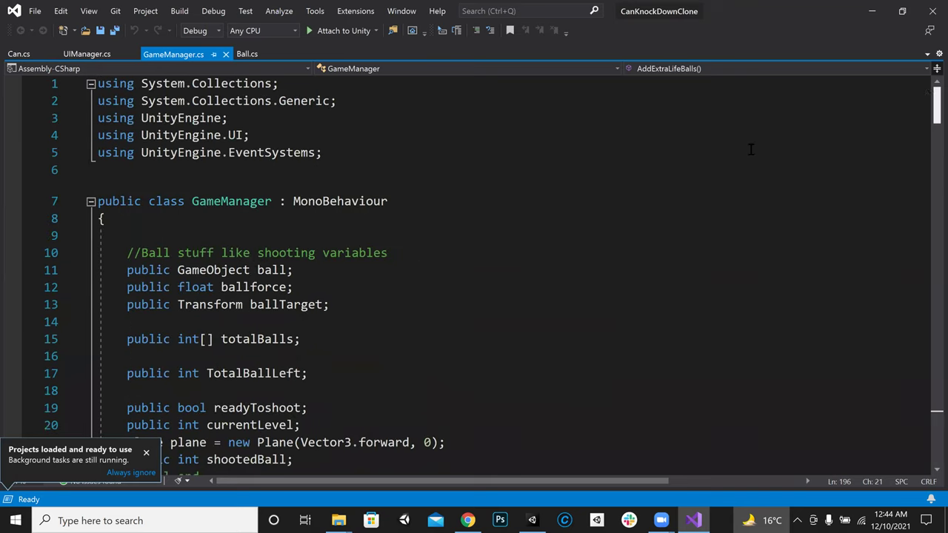
{"action": "scroll", "coordinate": [529, 221], "scroll_direction": "down", "scroll_amount": 2}
{"action": "scroll", "coordinate": [529, 221], "scroll_direction": "down", "scroll_amount": 8}
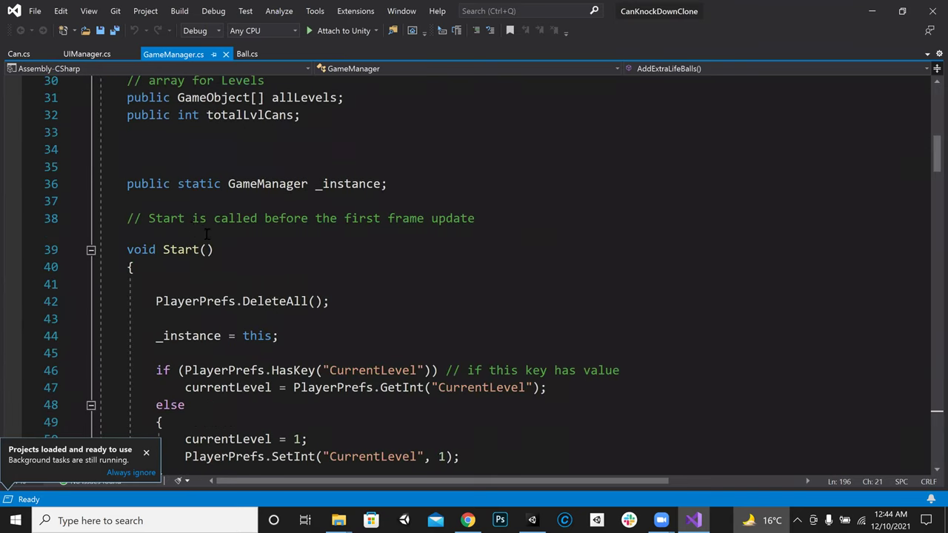
{"action": "left_click", "coordinate": [228, 164]}
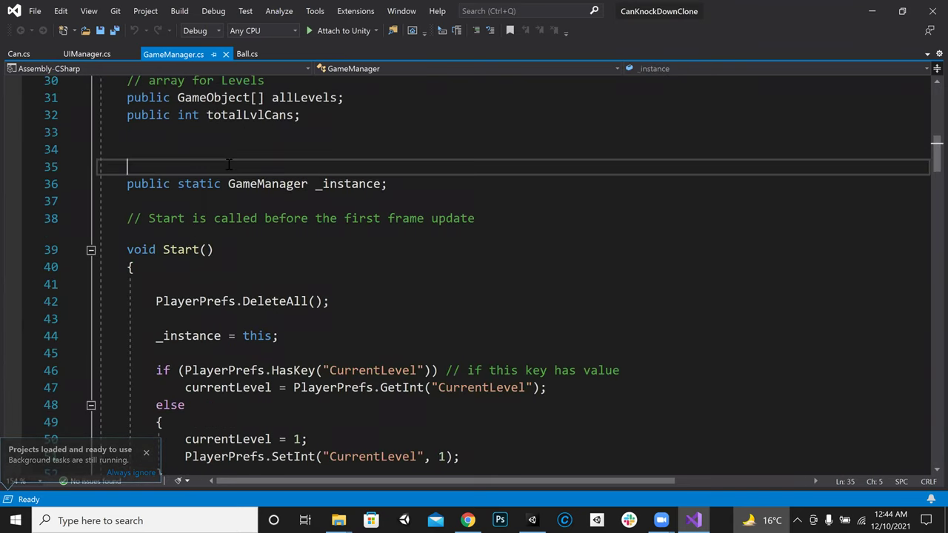
{"action": "key", "text": "ctrl+Return"}
{"action": "key", "text": "ctrl+Return"}
{"action": "key", "text": "ctrl+Return"}
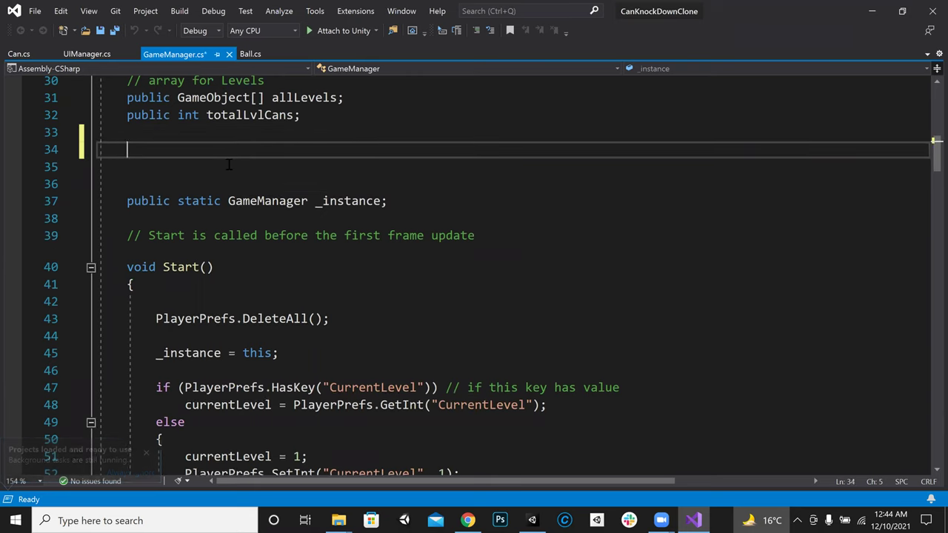
Declare a public bool named slowMotion on a free line above the _instance declaration and save the script
{"action": "type", "text": "public "}
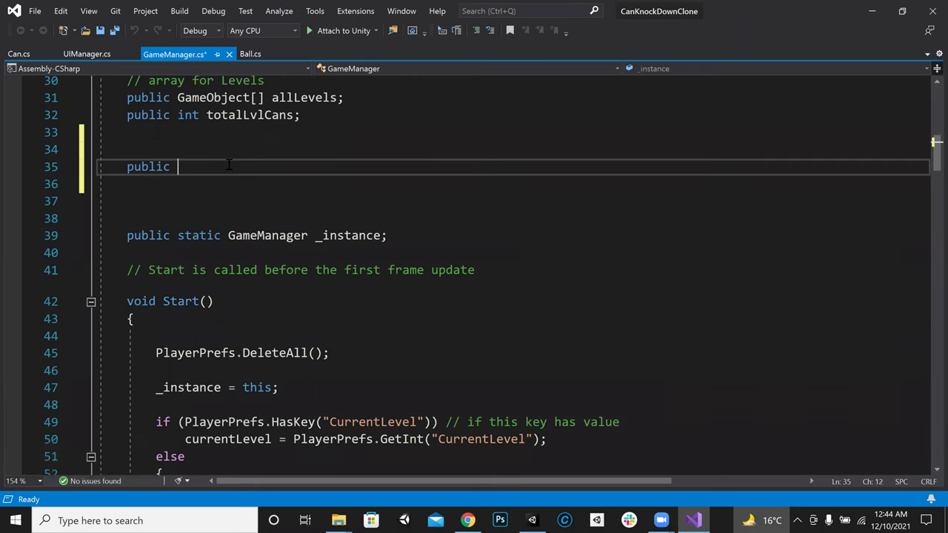
{"action": "type", "text": "bool"}
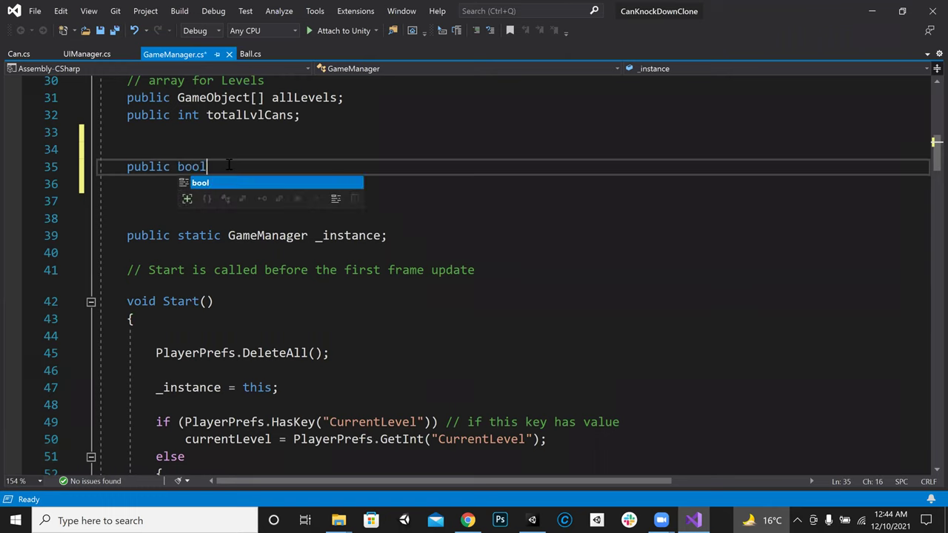
{"action": "key", "text": "Left"}
{"action": "key", "text": "shift+Left"}
{"action": "key", "text": "shift+Left"}
{"action": "key", "text": "shift+Left"}
{"action": "key", "text": "shift+Left"}
{"action": "left_click", "coordinate": [228, 166]}
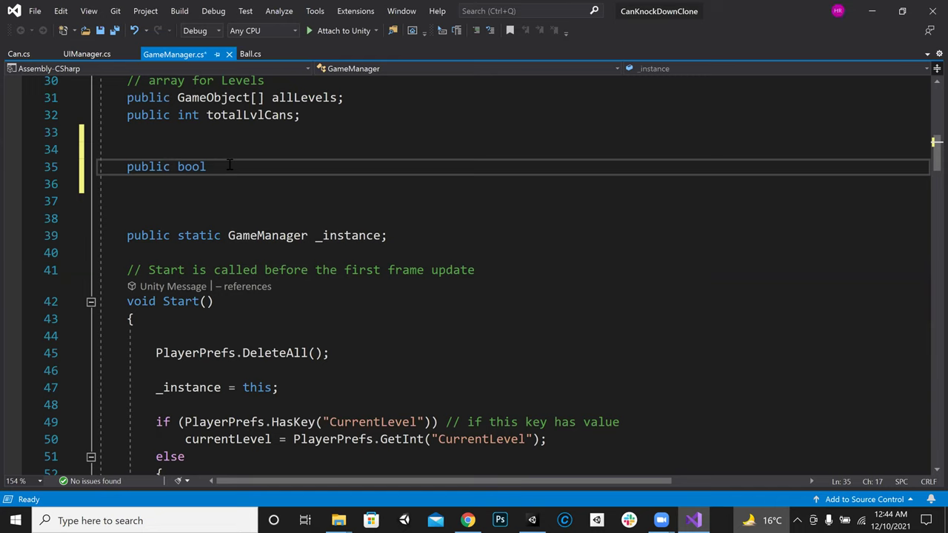
{"action": "type", "text": "slowMotion;"}
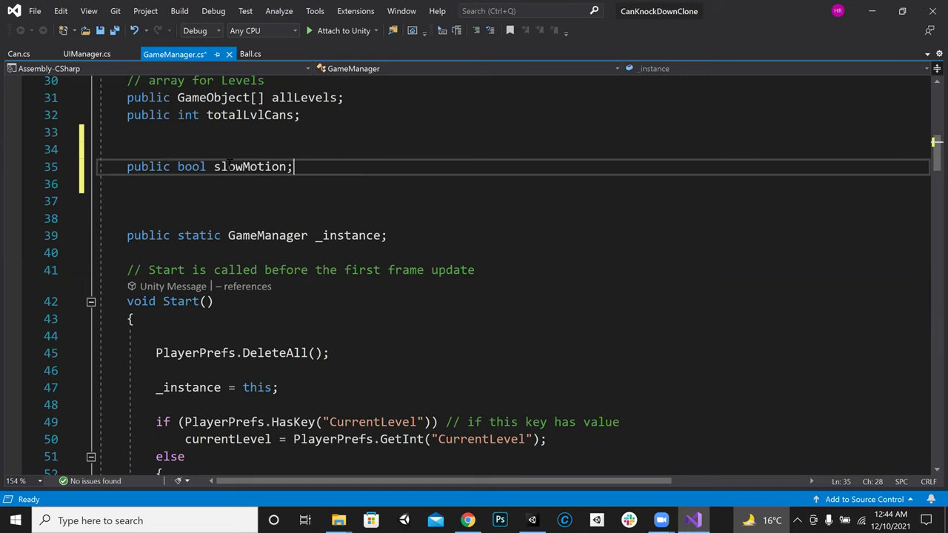
{"action": "key", "text": "ctrl+s"}
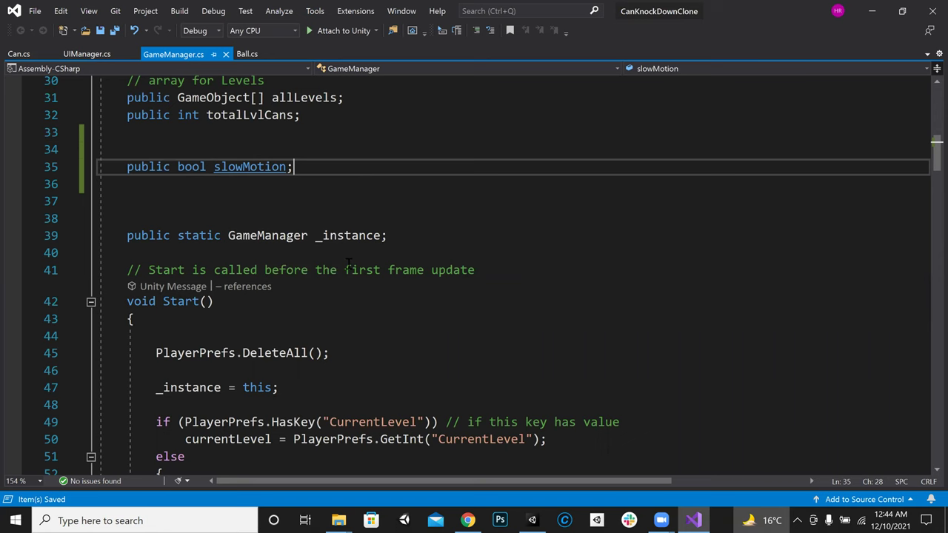
Switch to Unity, collapse the GameManager object's All Levels list and toggle its Slow Motion option
{"action": "scroll", "coordinate": [433, 255], "scroll_direction": "down", "scroll_amount": 3}
{"action": "key", "text": "Left"}
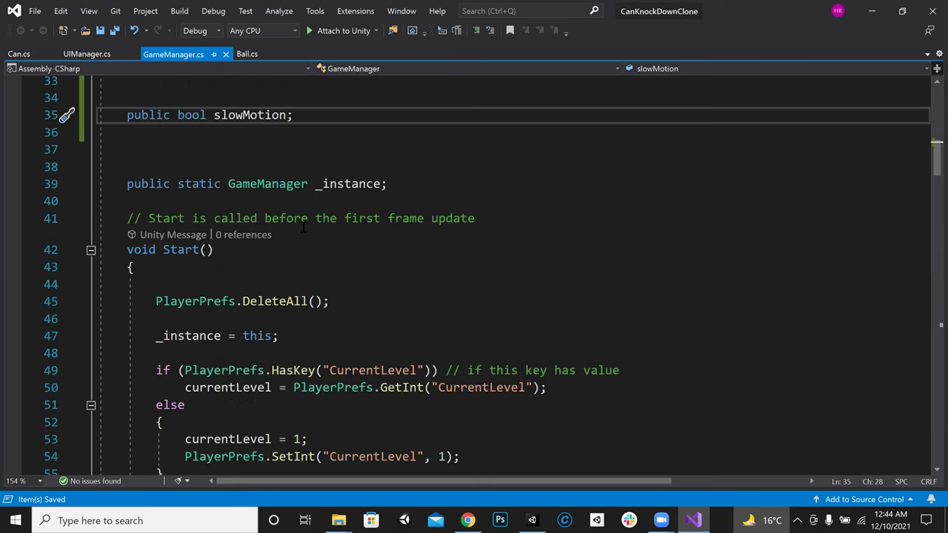
{"action": "scroll", "coordinate": [362, 226], "scroll_direction": "up", "scroll_amount": 2}
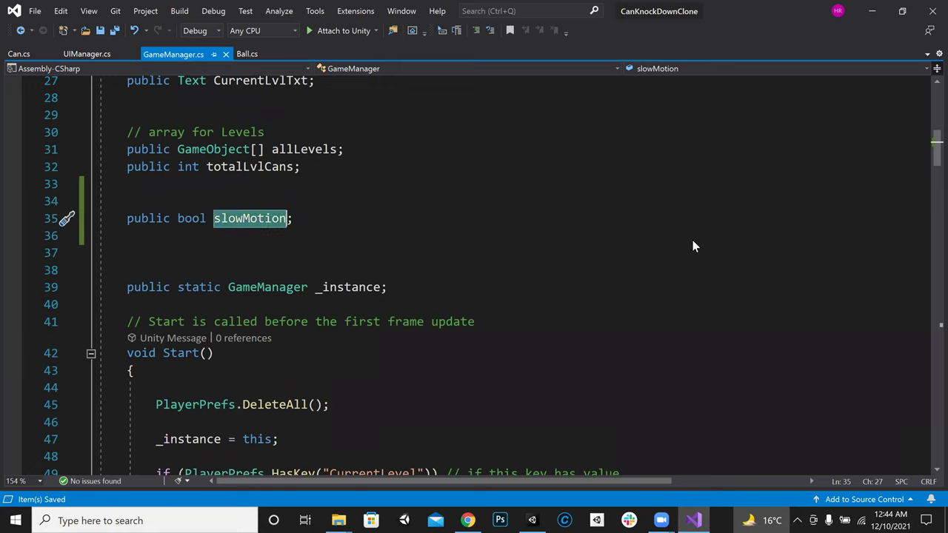
{"action": "key", "text": "alt+Tab"}
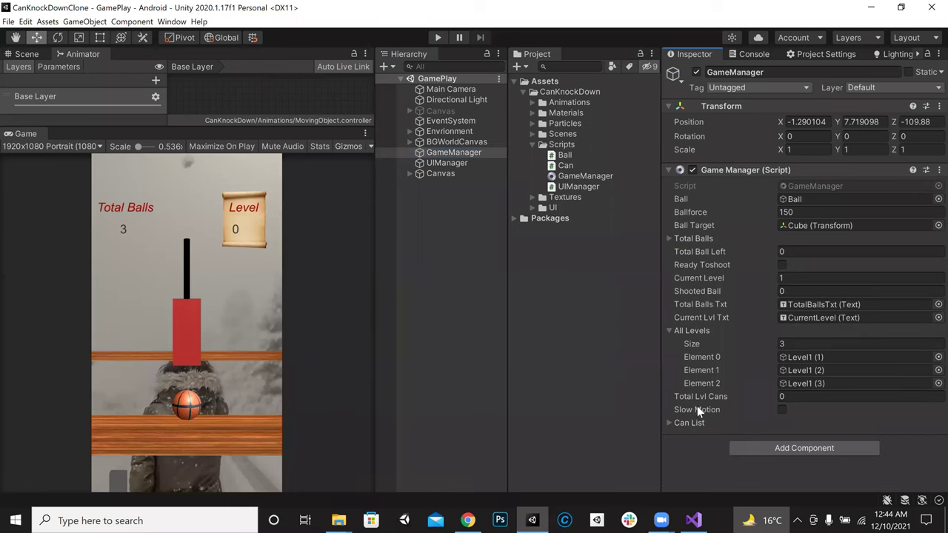
{"action": "left_click", "coordinate": [669, 330]}
{"action": "left_click", "coordinate": [782, 357]}
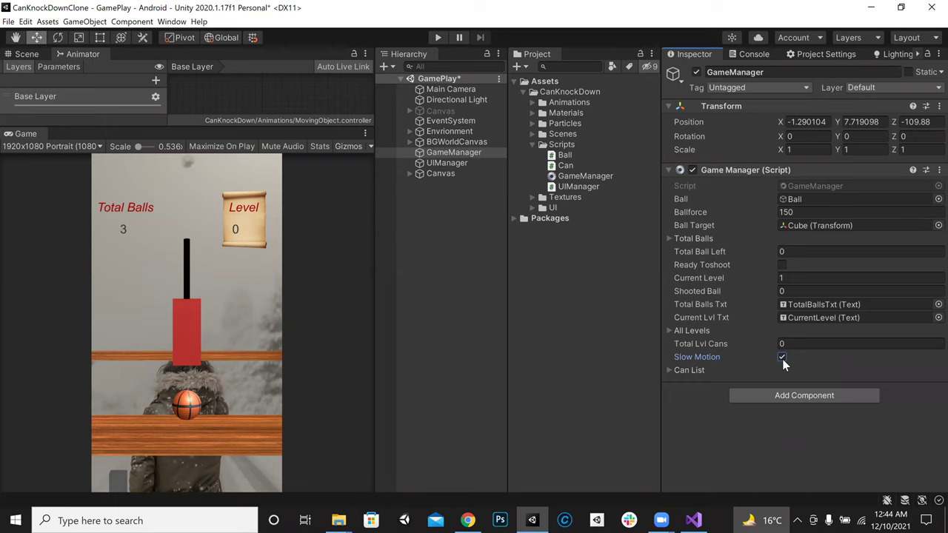
{"action": "left_click", "coordinate": [782, 357]}
{"action": "left_click", "coordinate": [782, 357]}
Switch back to Visual Studio and add a private void FixedUpdate() method above Update() in GameManager.cs
{"action": "scroll", "coordinate": [362, 326], "scroll_direction": "down", "scroll_amount": 12}
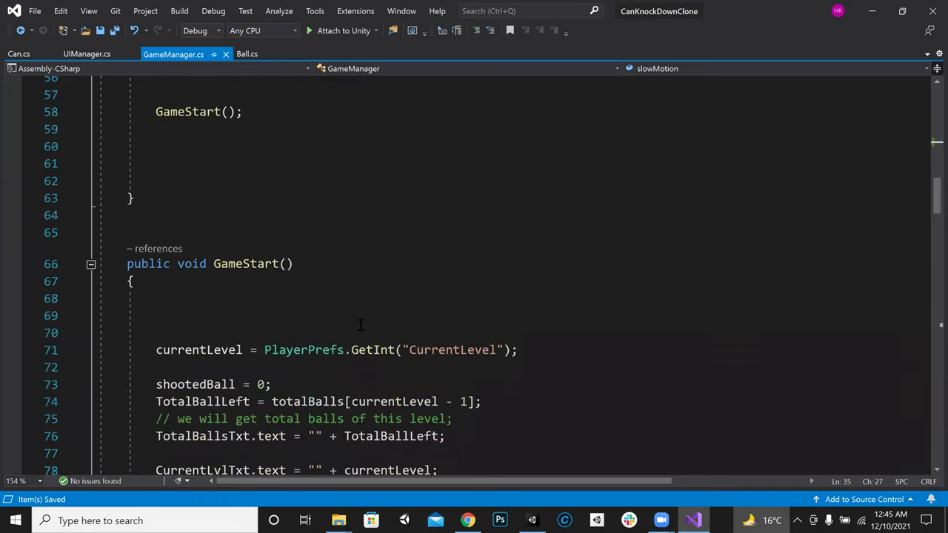
{"action": "scroll", "coordinate": [361, 325], "scroll_direction": "down", "scroll_amount": 10}
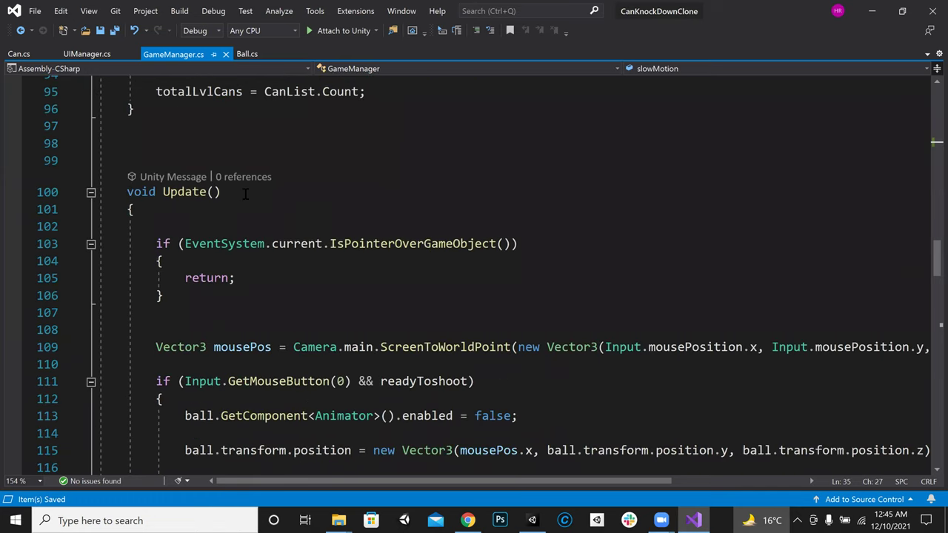
{"action": "left_click", "coordinate": [188, 249]}
{"action": "left_click", "coordinate": [177, 193]}
{"action": "key", "text": "Return"}
{"action": "key", "text": "Return"}
{"action": "key", "text": "Return"}
{"action": "key", "text": "Up"}
{"action": "key", "text": "Up"}
{"action": "type", "text": "void "}
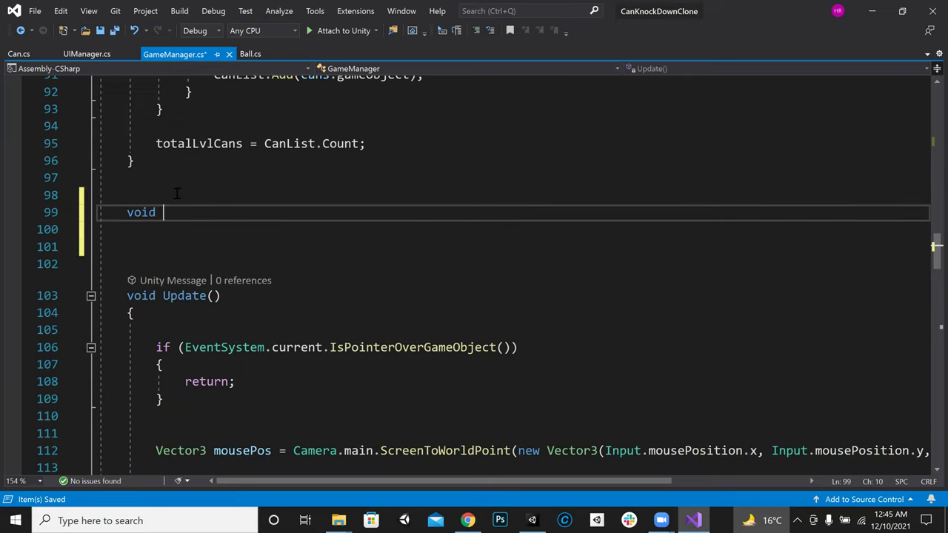
{"action": "type", "text": "Fi"}
{"action": "key", "text": "Tab"}
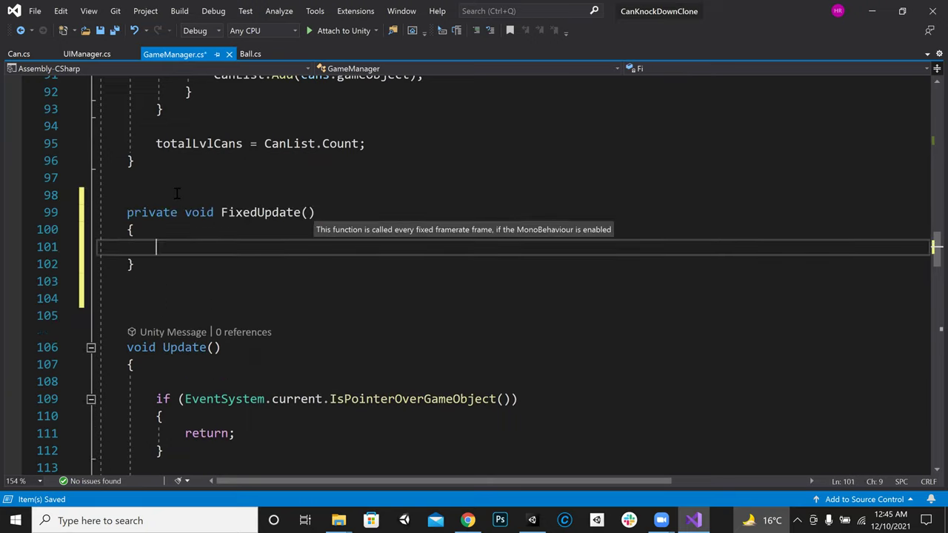
Add blank lines inside FixedUpdate() and copy in the "q" key block with timeScale 0.5 from the WhatsApp chat's code message
{"action": "key", "text": "Return"}
{"action": "key", "text": "Return"}
{"action": "key", "text": "Return"}
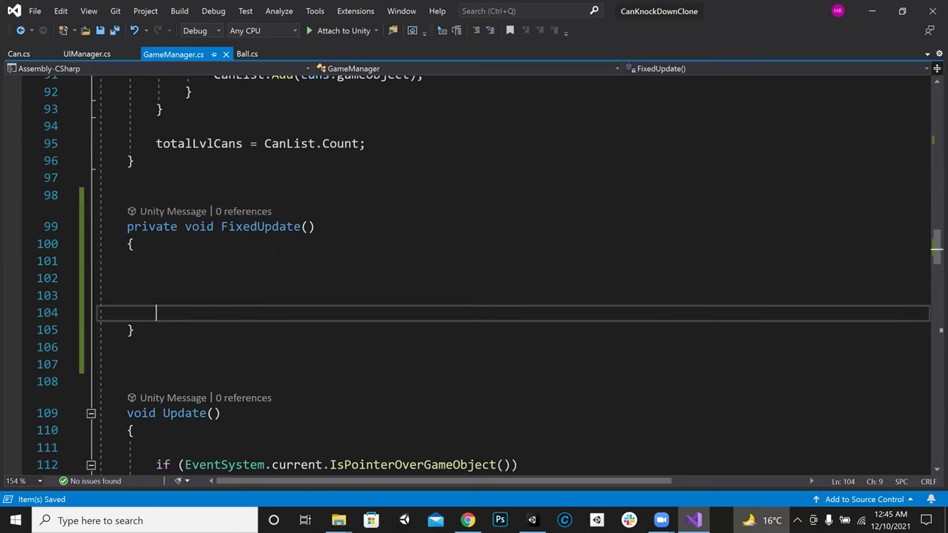
{"action": "mouse_move", "coordinate": [468, 521]}
{"action": "left_click", "coordinate": [474, 466]}
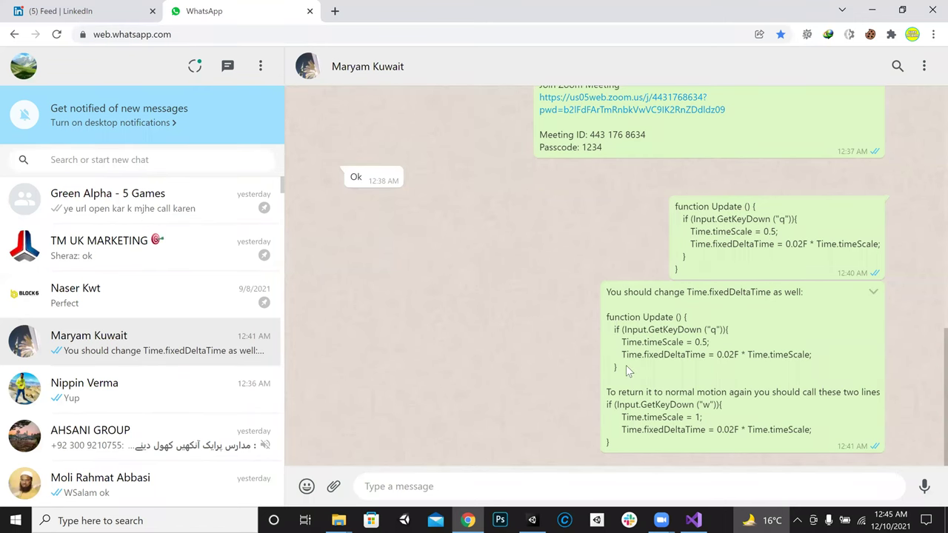
{"action": "left_click_drag", "start_coordinate": [626, 372], "coordinate": [614, 329]}
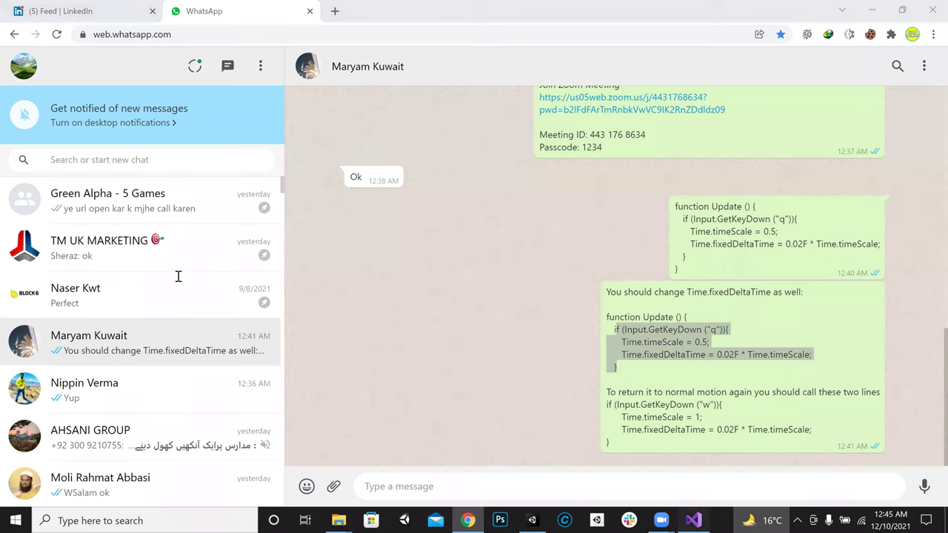
{"action": "type", "text": "f(Input.GetKeyDown(\"q\")){     Time.timeScale = 0.5;     Time.fixedDeltaTime = 0.02F * Time.timeScale; }"}
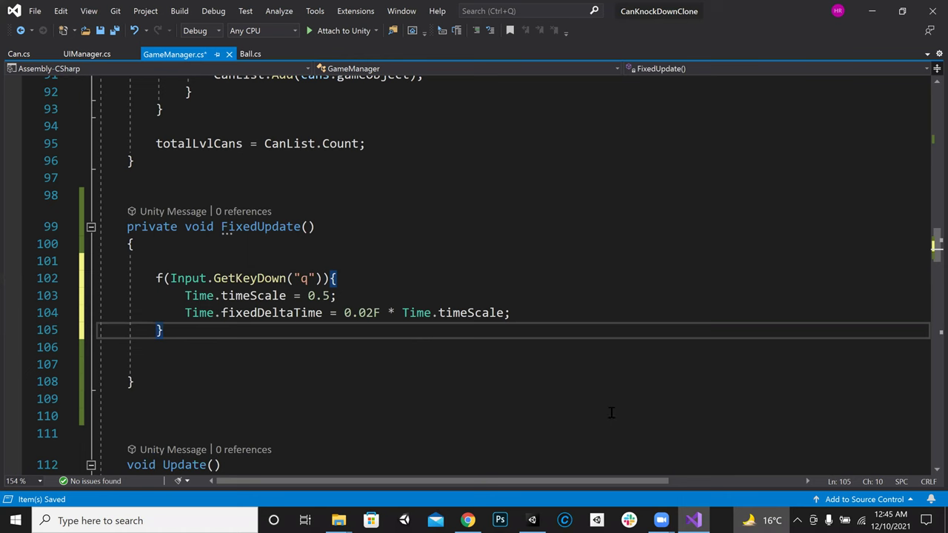
Copy the "w" key block with timeScale 1 from the WhatsApp message and insert it below the "q" block in FixedUpdate()
{"action": "key", "text": "alt+Tab"}
{"action": "left_click_drag", "start_coordinate": [606, 404], "coordinate": [608, 443]}
{"action": "key", "text": "alt+Tab"}
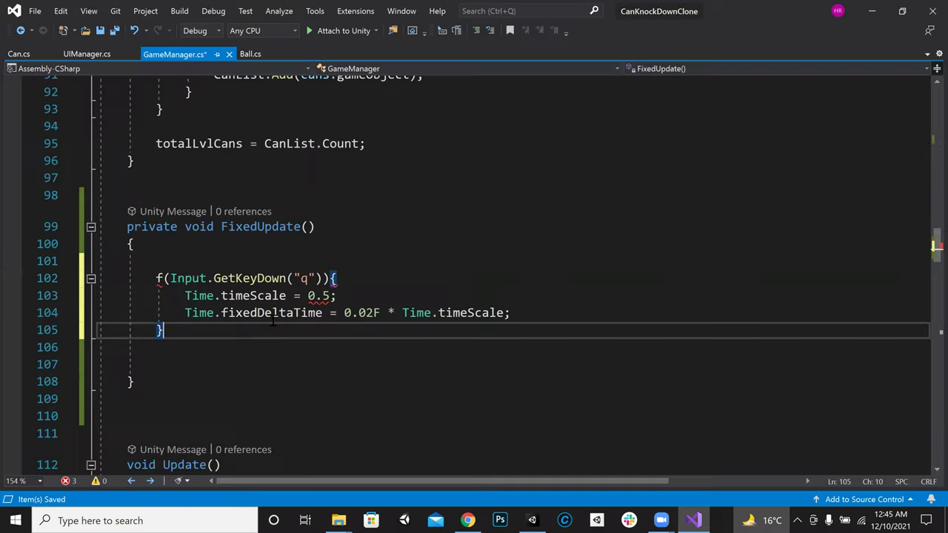
{"action": "key", "text": "Return"}
{"action": "key", "text": "Return"}
{"action": "type", "text": "if (Input.GetKeyDown(\"w\")) {     Time.timeScale = 1;     Time.fixedDeltaTime = 0.02F * Time.timeScale; }"}
Delete the stray "f" in front of the "q" key condition in FixedUpdate()
{"action": "key", "text": "Up"}
{"action": "key", "text": "Up"}
{"action": "key", "text": "Up"}
{"action": "key", "text": "Up"}
{"action": "key", "text": "Up"}
{"action": "key", "text": "Up"}
{"action": "key", "text": "Up"}
{"action": "key", "text": "Up"}
{"action": "key", "text": "Up"}
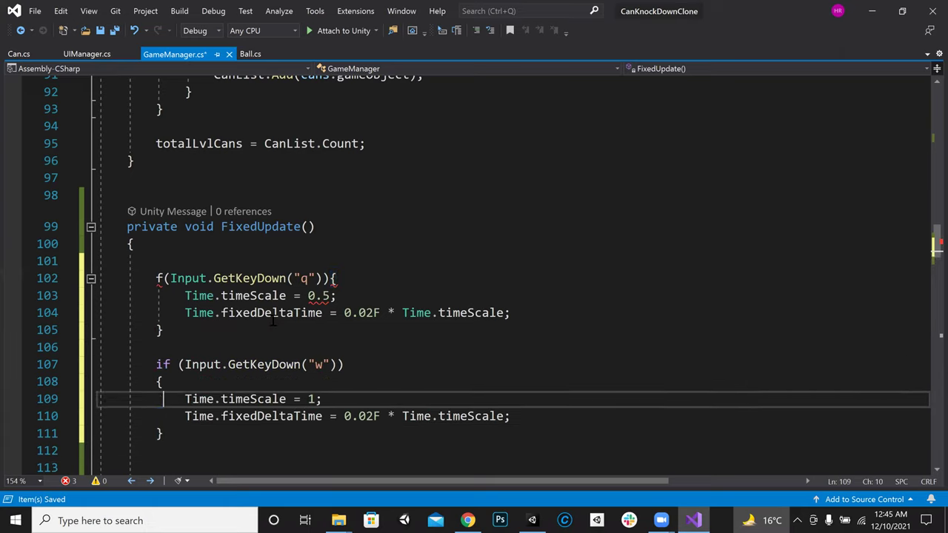
{"action": "key", "text": "BackSpace"}
{"action": "key", "text": "Right"}
{"action": "key", "text": "Right"}
{"action": "key", "text": "Right"}
{"action": "key", "text": "Right"}
{"action": "key", "text": "Down"}
{"action": "key", "text": "Down"}
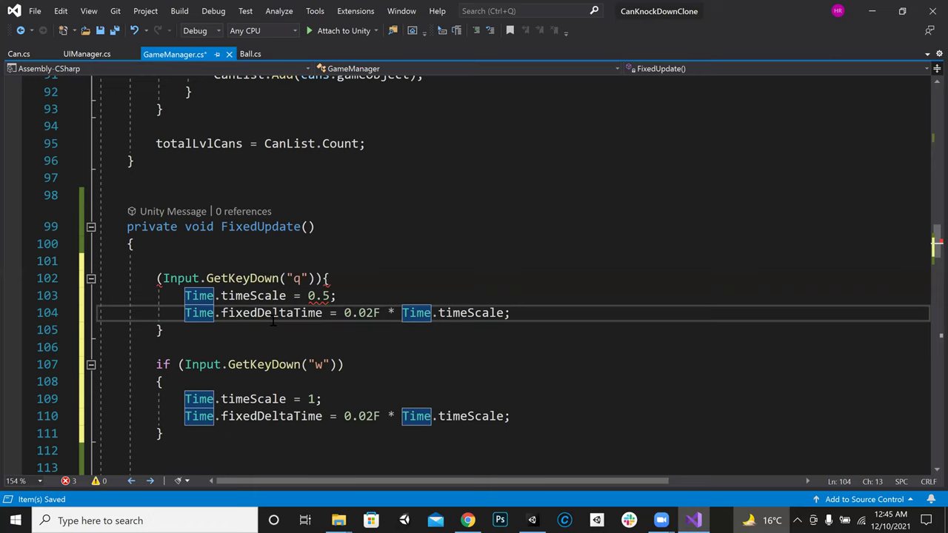
Insert two more blank lines between the "q" and "w" key blocks
{"action": "key", "text": "Up"}
{"action": "key", "text": "Down"}
{"action": "key", "text": "Down"}
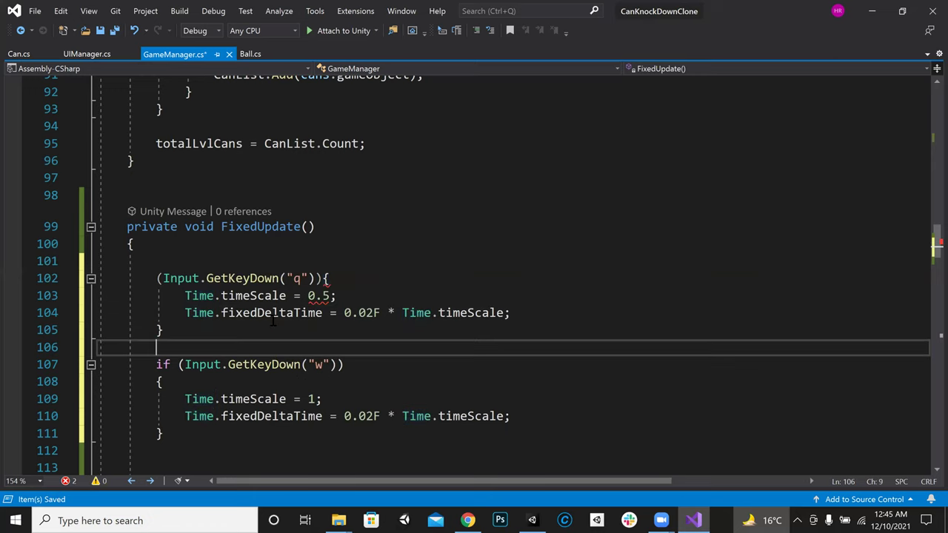
{"action": "key", "text": "Down"}
{"action": "key", "text": "Return"}
{"action": "key", "text": "Return"}
Delete the opening parenthesis in front of Input.GetKeyDown("q")
{"action": "key", "text": "Up"}
{"action": "key", "text": "Up"}
{"action": "key", "text": "Up"}
{"action": "key", "text": "Up"}
{"action": "key", "text": "Up"}
{"action": "key", "text": "Up"}
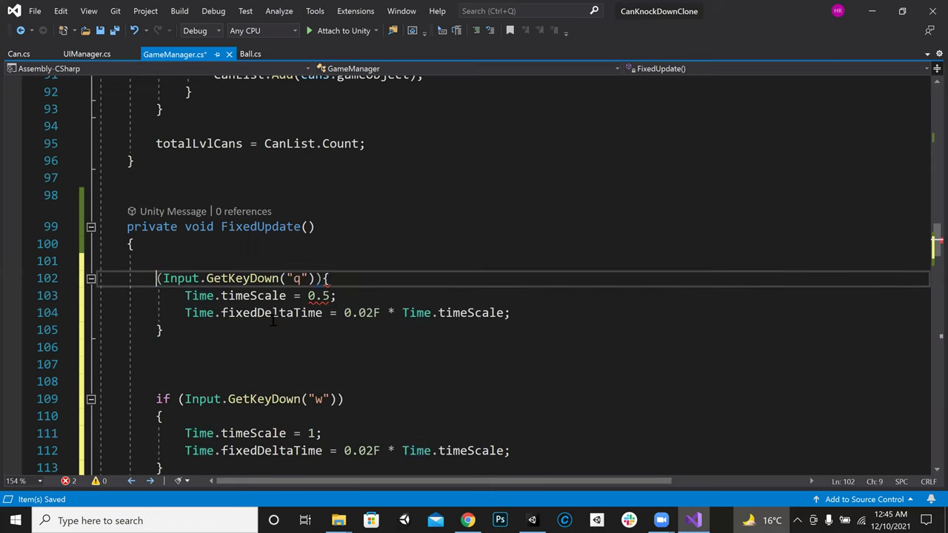
{"action": "key", "text": "Delete"}
Comment out the "q" and "w" key blocks in FixedUpdate() and save the script
{"action": "key", "text": "shift+Down"}
{"action": "key", "text": "shift+Down"}
{"action": "key", "text": "shift+Down"}
{"action": "key", "text": "shift+Down"}
{"action": "key", "text": "shift+Down"}
{"action": "key", "text": "shift+Down"}
{"action": "key", "text": "shift+Down"}
{"action": "key", "text": "shift+Down"}
{"action": "key", "text": "shift+Down"}
{"action": "key", "text": "shift+Down"}
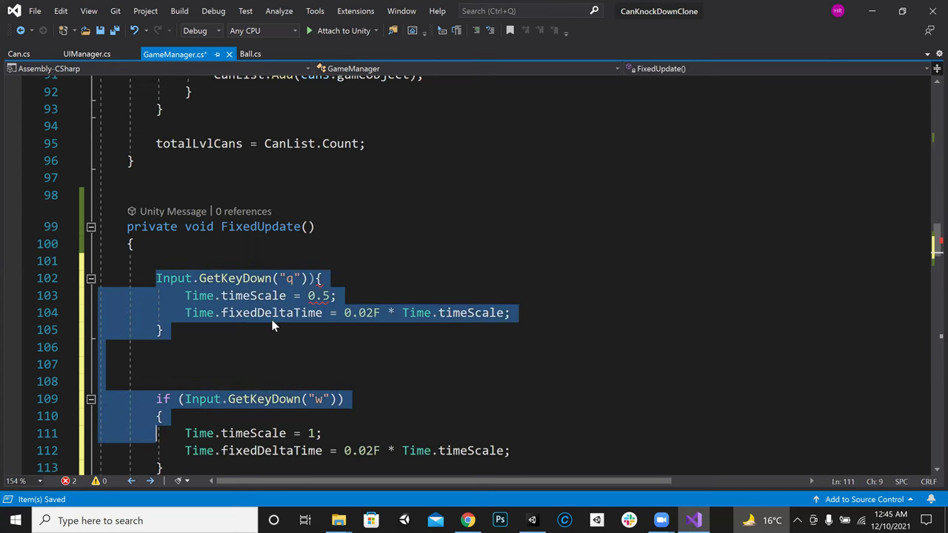
{"action": "key", "text": "shift+Down"}
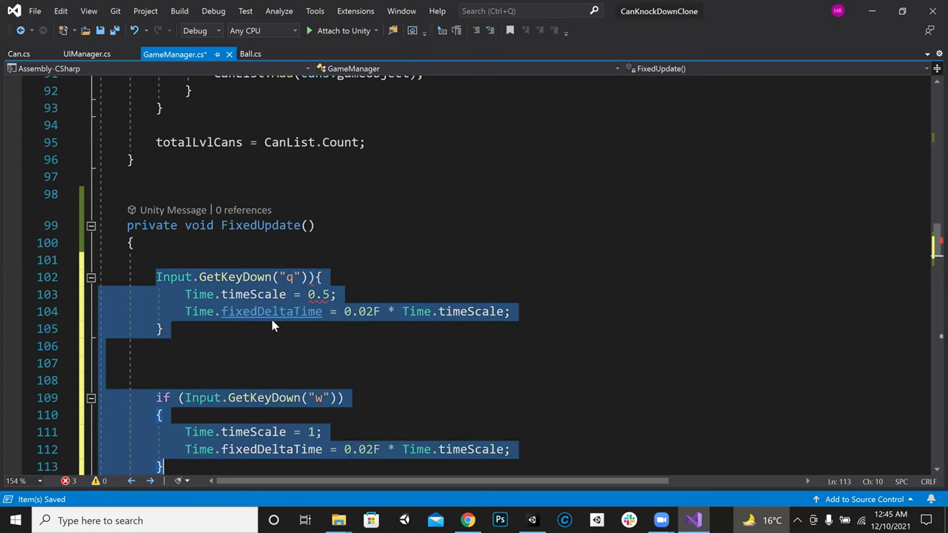
{"action": "key", "text": "ctrl+k"}
{"action": "key", "text": "ctrl+c"}
{"action": "key", "text": "Up"}
{"action": "key", "text": "Up"}
{"action": "key", "text": "Up"}
{"action": "key", "text": "Up"}
{"action": "key", "text": "Up"}
{"action": "key", "text": "Up"}
{"action": "key", "text": "Up"}
{"action": "key", "text": "Up"}
{"action": "key", "text": "Up"}
{"action": "key", "text": "Up"}
{"action": "key", "text": "Up"}
{"action": "key", "text": "Up"}
{"action": "key", "text": "Up"}
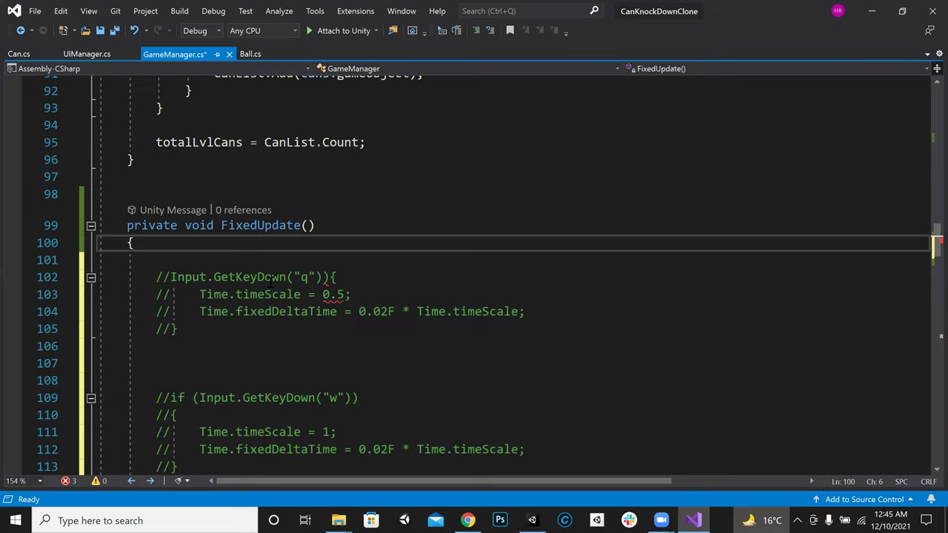
{"action": "key", "text": "ctrl+s"}
Delete the blank lines between the commented "q" and "w" key blocks
{"action": "scroll", "coordinate": [416, 278], "scroll_direction": "down", "scroll_amount": 3}
{"action": "scroll", "coordinate": [416, 278], "scroll_direction": "up", "scroll_amount": 1}
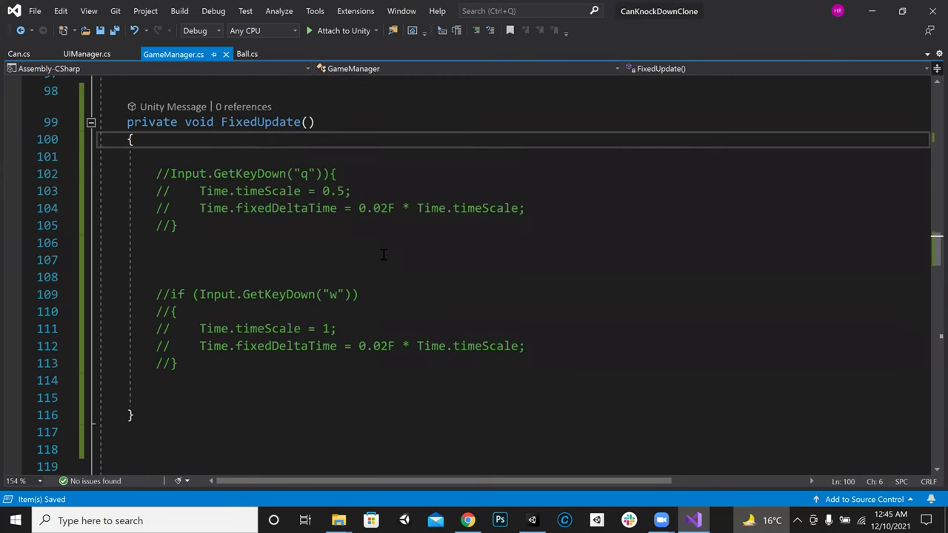
{"action": "left_click", "coordinate": [184, 231]}
{"action": "key", "text": "Delete"}
{"action": "key", "text": "Delete"}
{"action": "key", "text": "Delete"}
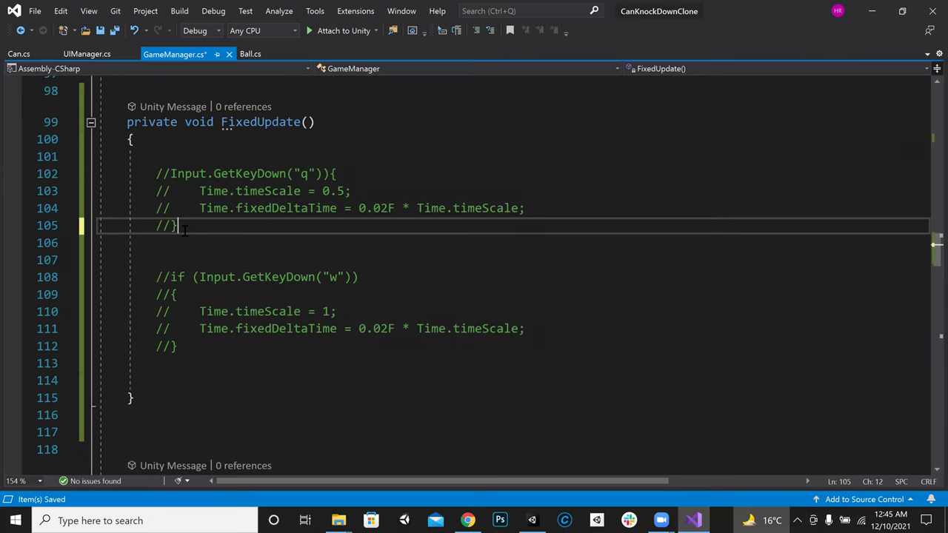
{"action": "key", "text": "Down"}
{"action": "key", "text": "Down"}
{"action": "key", "text": "Down"}
{"action": "key", "text": "Down"}
{"action": "key", "text": "Down"}
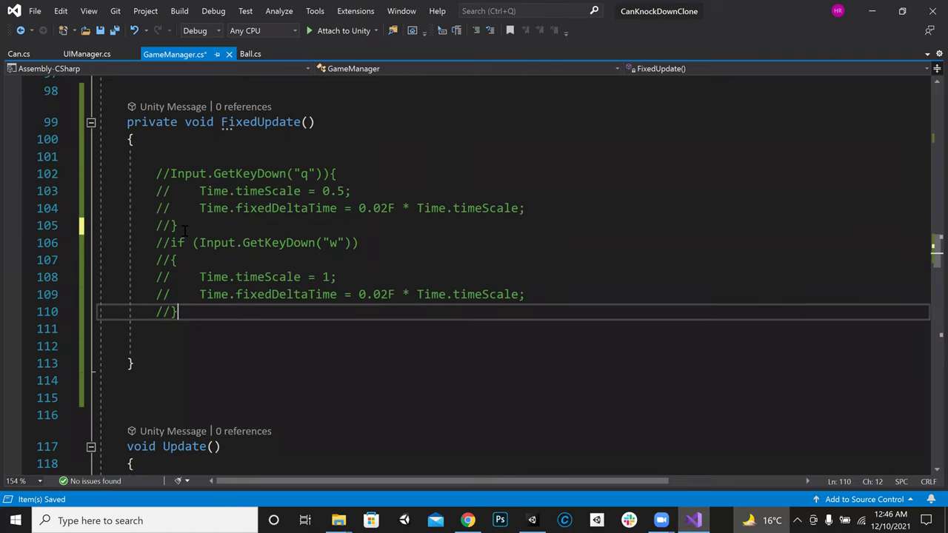
Add an empty if(slowMotion == true) block with braces below the commented code, separated by a blank line
{"action": "key", "text": "Return"}
{"action": "key", "text": "Return"}
{"action": "key", "text": "Return"}
{"action": "key", "text": "Up"}
{"action": "type", "text": "if"}
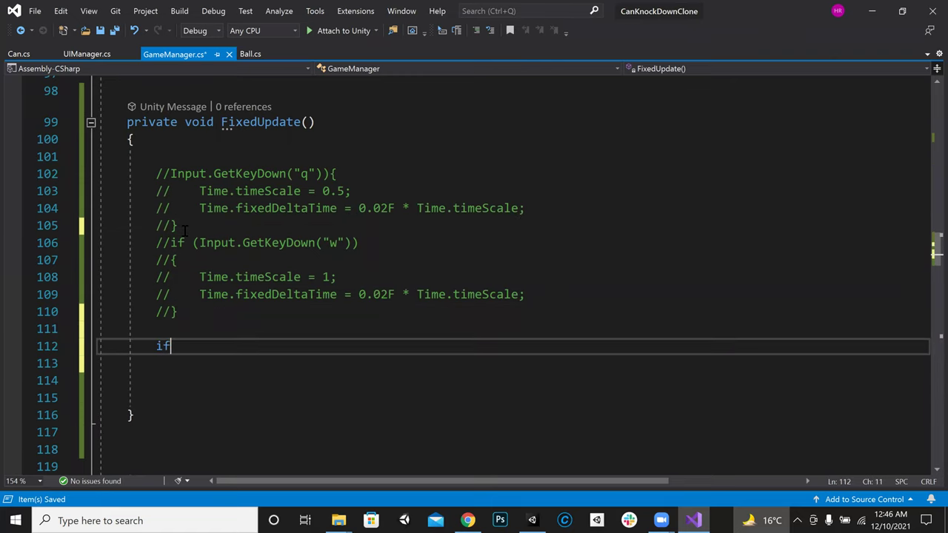
{"action": "type", "text": "(slowMotion"}
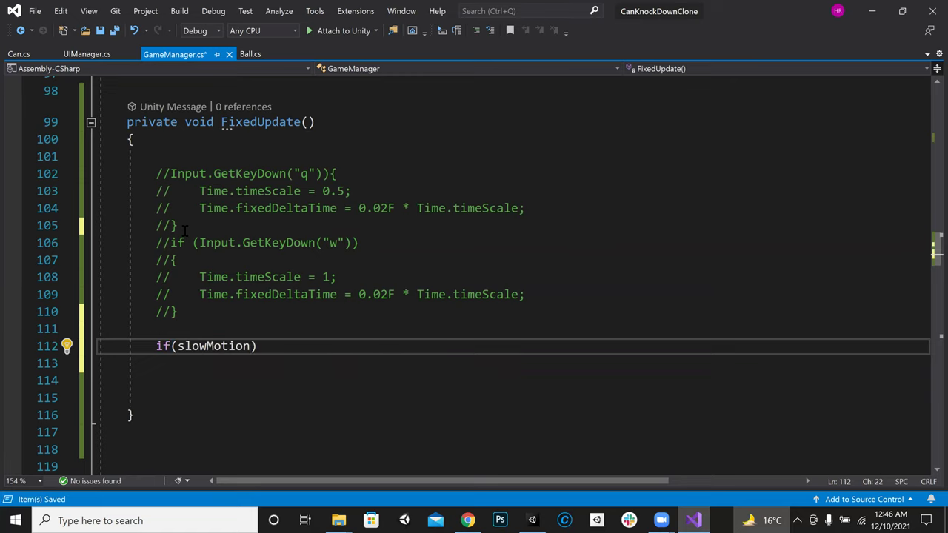
{"action": "type", "text": " == true)"}
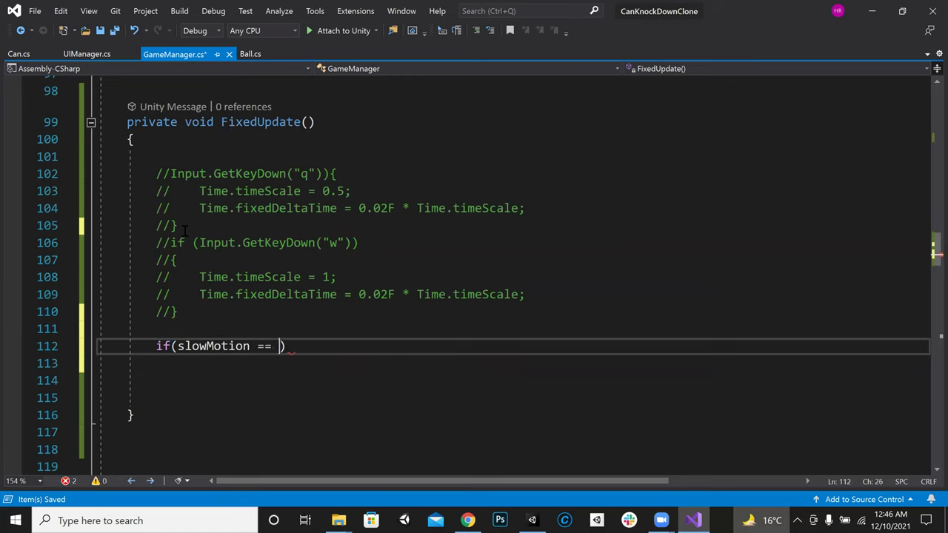
{"action": "type", "text": "{"}
{"action": "key", "text": "Return"}
Copy the timeScale = 1 and fixedDeltaTime lines from the commented "w" block into the if(slowMotion == true) block
{"action": "key", "text": "Up"}
{"action": "key", "text": "Up"}
{"action": "key", "text": "Up"}
{"action": "key", "text": "Up"}
{"action": "key", "text": "Up"}
{"action": "key", "text": "Up"}
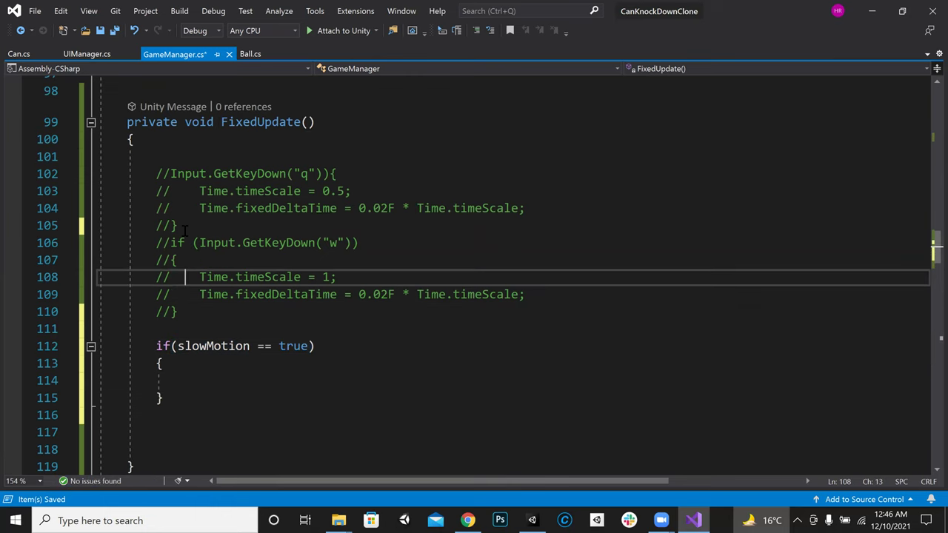
{"action": "key", "text": "shift+Down"}
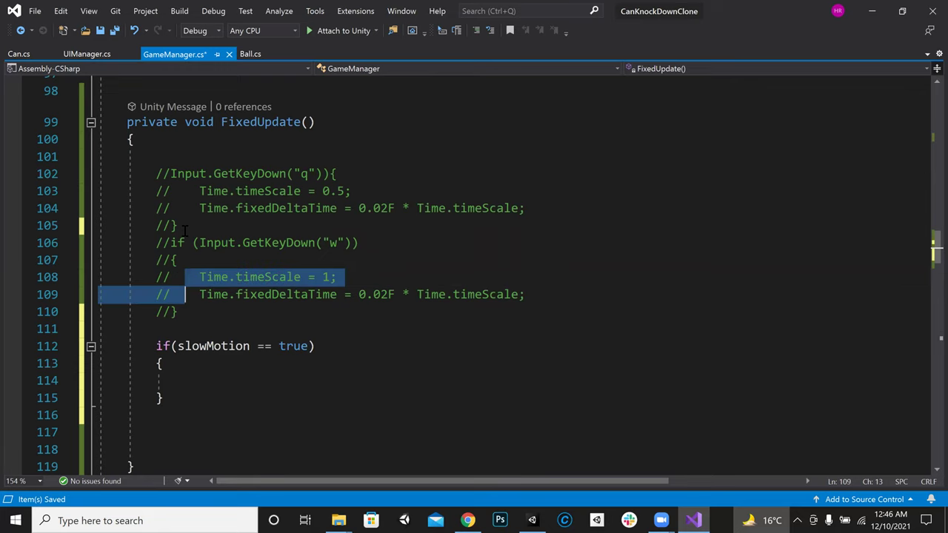
{"action": "key", "text": "shift+Right"}
{"action": "key", "text": "shift+Right"}
{"action": "key", "text": "shift+Right"}
{"action": "key", "text": "shift+Right"}
{"action": "key", "text": "shift+Right"}
{"action": "key", "text": "shift+Right"}
{"action": "key", "text": "shift+Right"}
{"action": "key", "text": "shift+Right"}
{"action": "key", "text": "shift+Right"}
{"action": "key", "text": "shift+Right"}
{"action": "key", "text": "shift+Right"}
{"action": "key", "text": "shift+Right"}
{"action": "key", "text": "shift+Right"}
{"action": "key", "text": "shift+Right"}
{"action": "key", "text": "shift+Right"}
{"action": "key", "text": "shift+Right"}
{"action": "key", "text": "shift+Right"}
{"action": "key", "text": "shift+Right"}
{"action": "key", "text": "shift+Right"}
{"action": "key", "text": "shift+Right"}
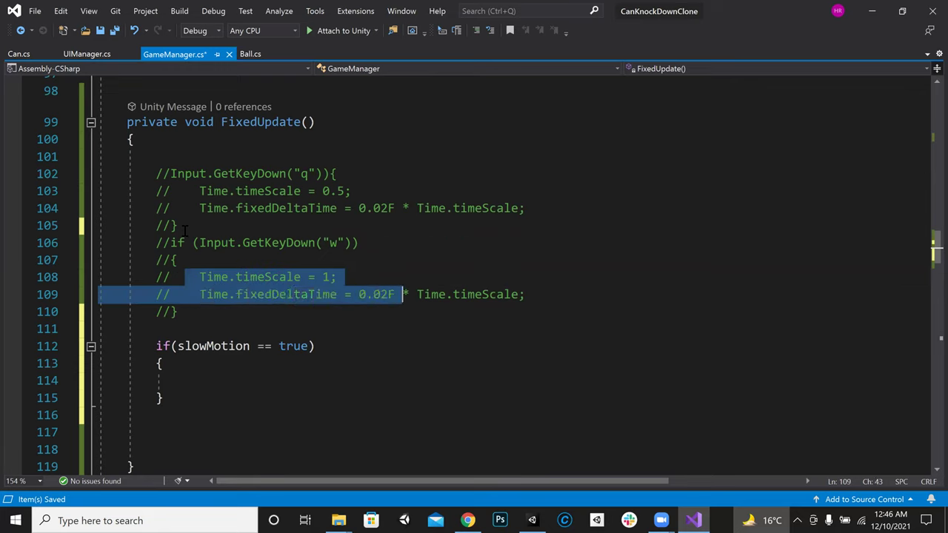
{"action": "key", "text": "shift+Right"}
{"action": "key", "text": "shift+Right"}
{"action": "key", "text": "shift+Right"}
{"action": "key", "text": "shift+Right"}
{"action": "key", "text": "shift+Right"}
{"action": "key", "text": "shift+Right"}
{"action": "key", "text": "shift+Right"}
{"action": "key", "text": "shift+Right"}
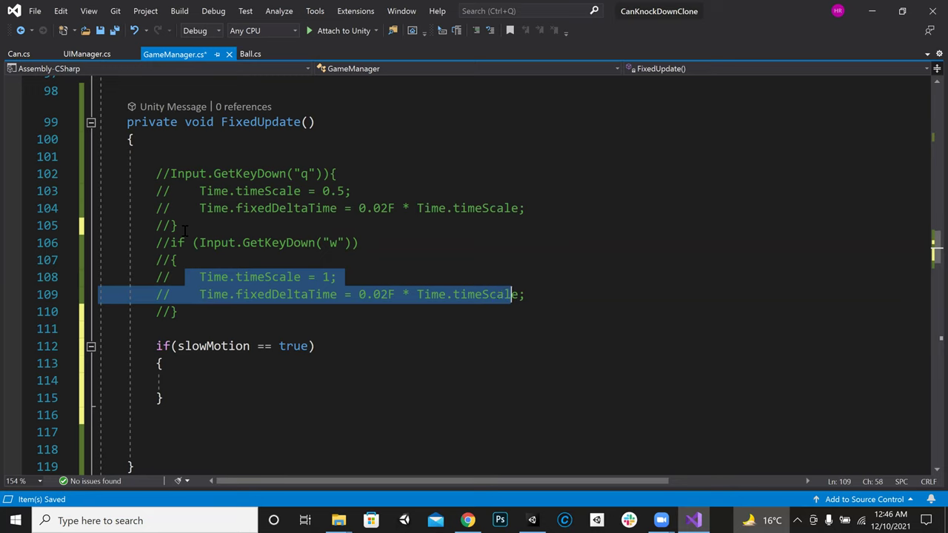
{"action": "key", "text": "Down"}
{"action": "key", "text": "Down"}
{"action": "key", "text": "Down"}
{"action": "key", "text": "Down"}
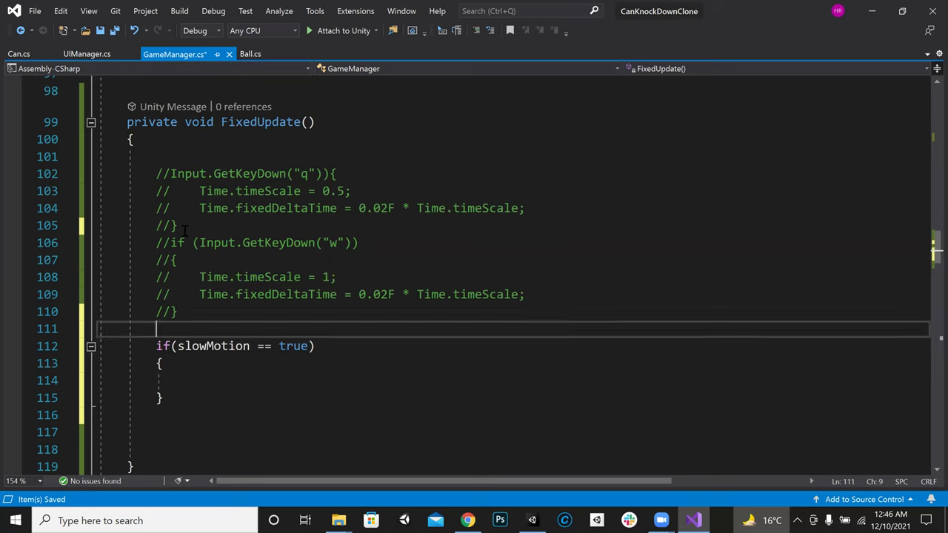
{"action": "key", "text": "Down"}
{"action": "key", "text": "ctrl+v"}
Remove the comment slashes and extra spaces before Time.fixedDeltaTime in the slowMotion block and save the script
{"action": "key", "text": "Up"}
{"action": "key", "text": "Down"}
{"action": "key", "text": "ctrl+Left"}
{"action": "key", "text": "ctrl+Left"}
{"action": "key", "text": "ctrl+Left"}
{"action": "key", "text": "ctrl+Left"}
{"action": "key", "text": "ctrl+Left"}
{"action": "key", "text": "ctrl+Left"}
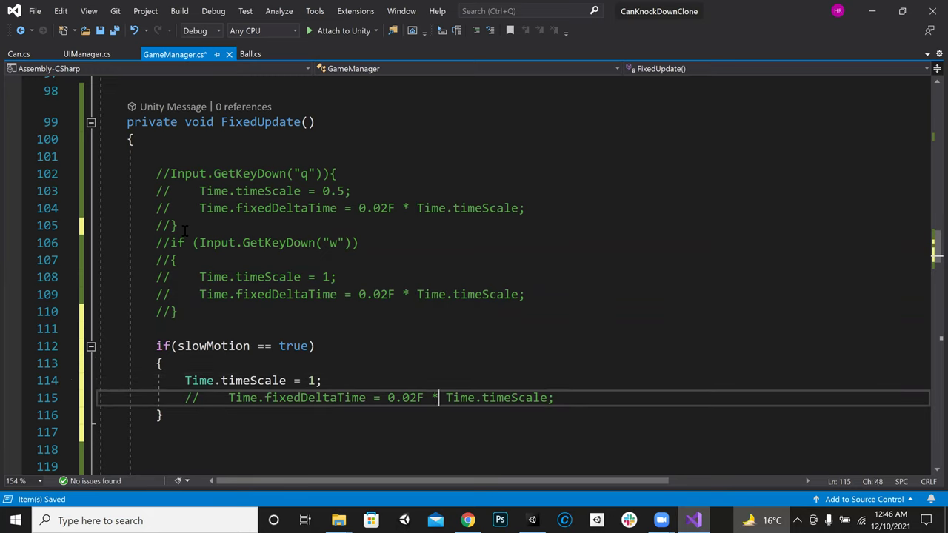
{"action": "key", "text": "BackSpace"}
{"action": "key", "text": "BackSpace"}
{"action": "key", "text": "BackSpace"}
{"action": "key", "text": "BackSpace"}
{"action": "key", "text": "BackSpace"}
{"action": "key", "text": "BackSpace"}
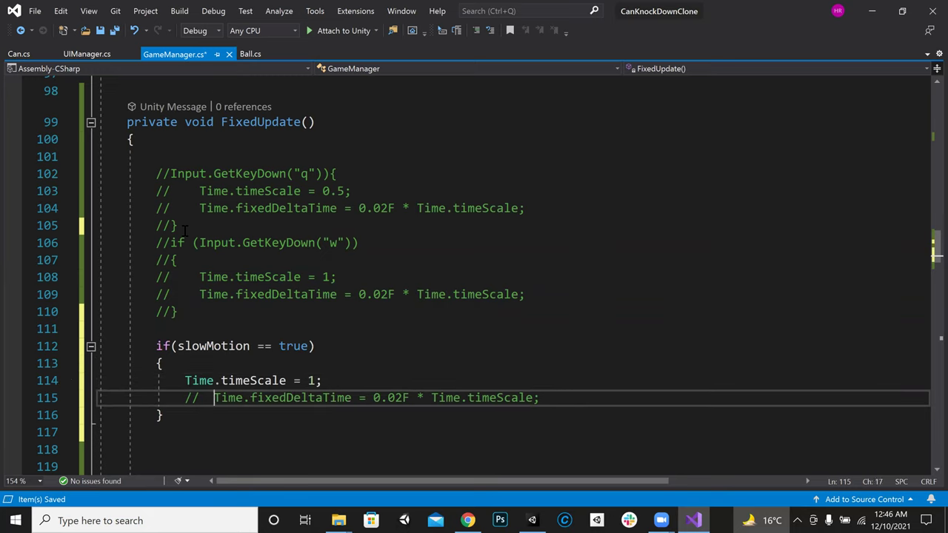
{"action": "key", "text": "Up"}
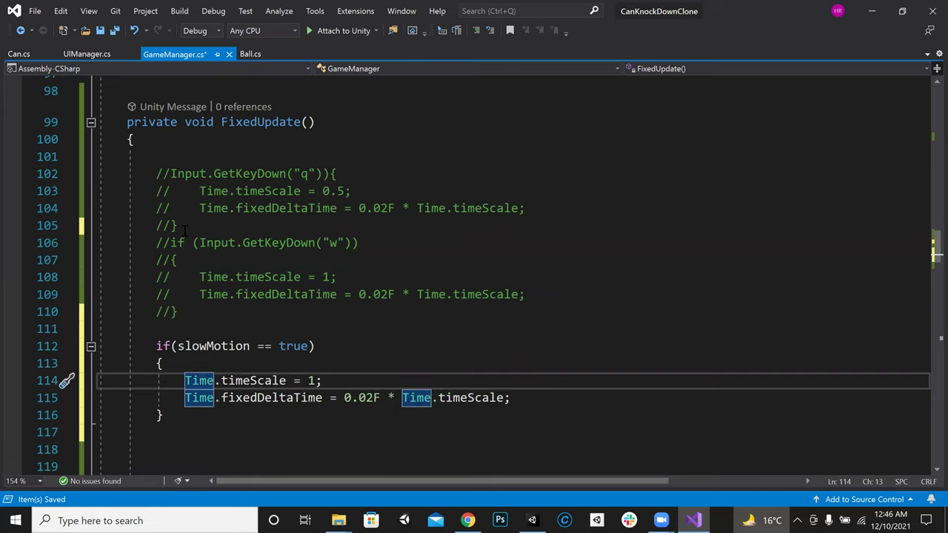
{"action": "key", "text": "ctrl+s"}
Add an empty else block with braces after the if(slowMotion == true) block and save the script
{"action": "key", "text": "Down"}
{"action": "key", "text": "Down"}
{"action": "type", "text": "else"}
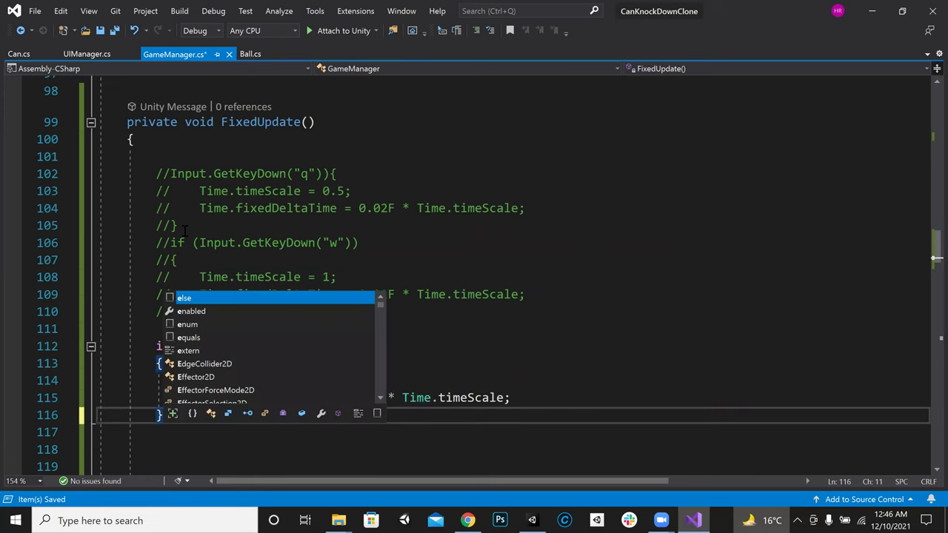
{"action": "type", "text": " {"}
{"action": "key", "text": "Return"}
{"action": "key", "text": "Up"}
{"action": "key", "text": "Up"}
{"action": "key", "text": "Down"}
{"action": "key", "text": "Down"}
{"action": "key", "text": "Down"}
{"action": "key", "text": "Down"}
{"action": "key", "text": "Down"}
{"action": "key", "text": "Down"}
{"action": "key", "text": "Down"}
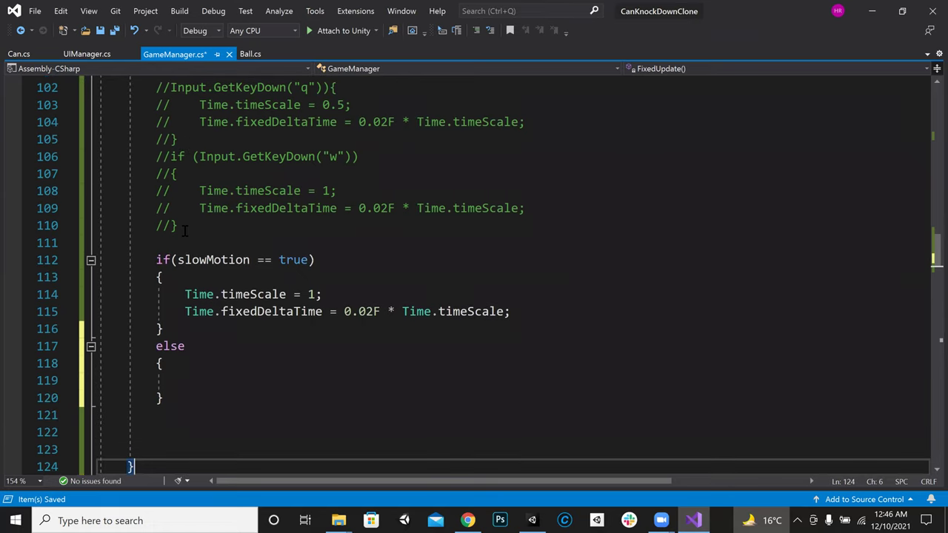
{"action": "key", "text": "ctrl+s"}
{"action": "key", "text": "Down"}
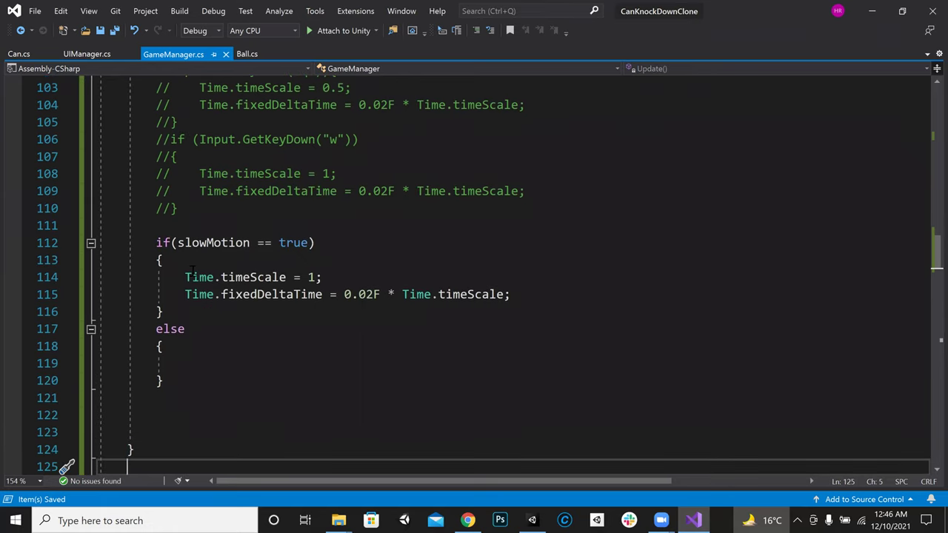
{"action": "left_click_drag", "start_coordinate": [185, 277], "coordinate": [214, 276]}
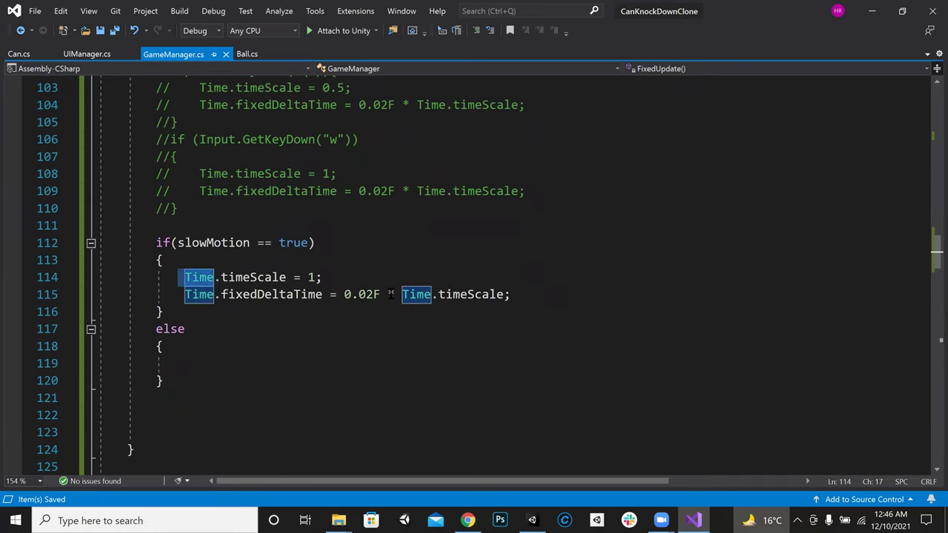
{"action": "key", "text": "Up"}
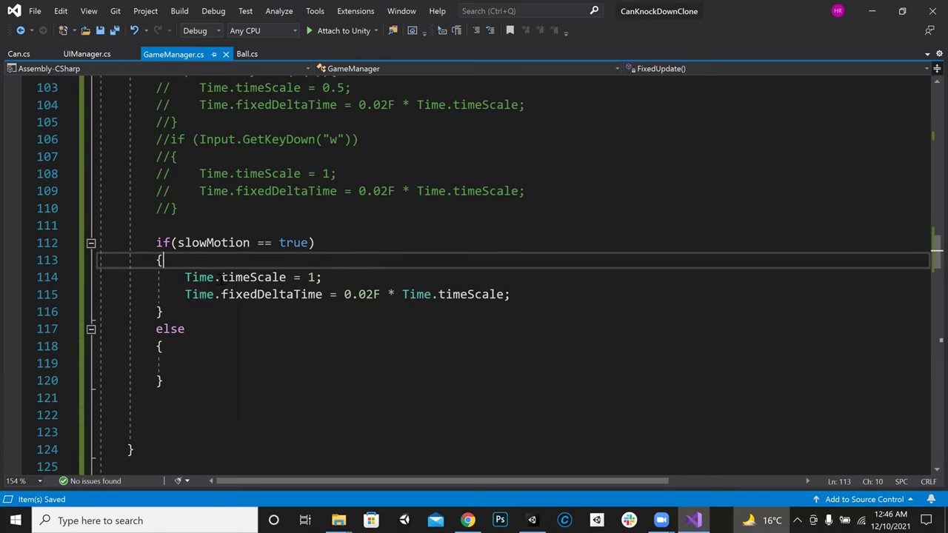
{"action": "left_click_drag", "start_coordinate": [221, 277], "coordinate": [289, 277]}
{"action": "key", "text": "Down"}
{"action": "key", "text": "Down"}
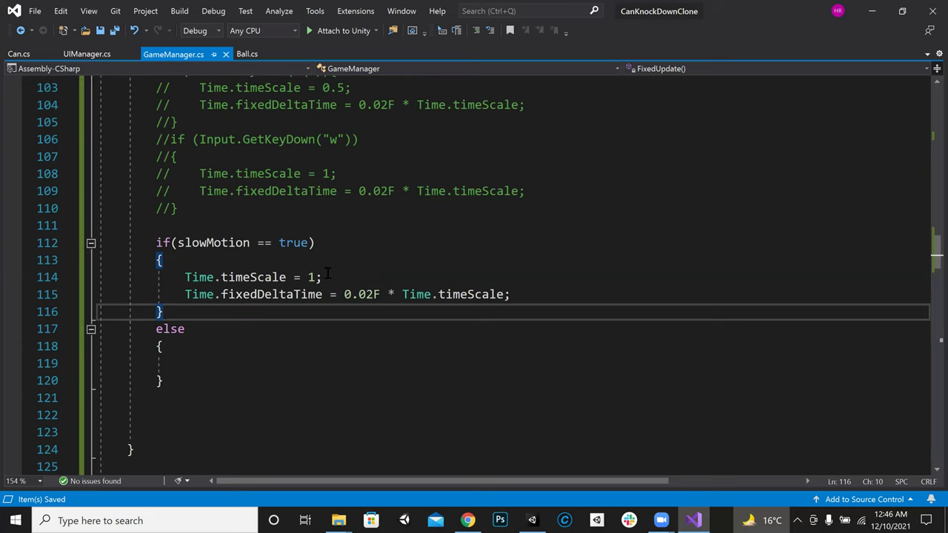
Add the comment "// this is normal time" above Time.timeScale = 1 in the slowMotion block
{"action": "left_click", "coordinate": [317, 277]}
{"action": "key", "text": "Up"}
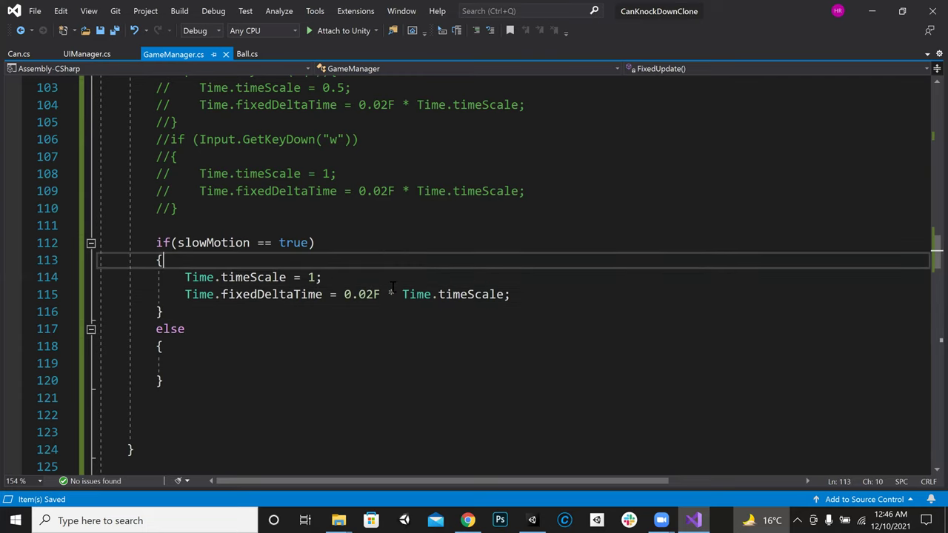
{"action": "key", "text": "Return"}
{"action": "type", "text": "// this is "}
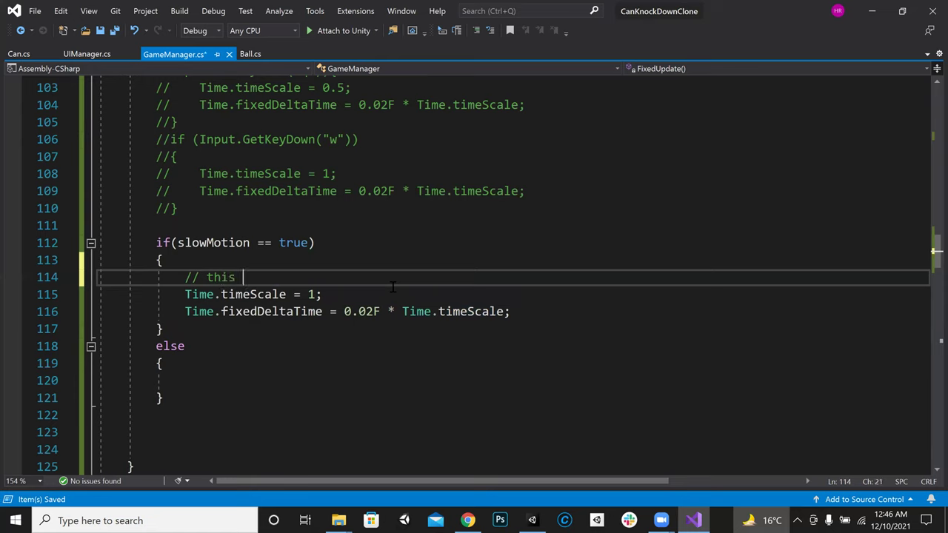
{"action": "type", "text": "normal tim"}
{"action": "key", "text": "Up"}
{"action": "key", "text": "Up"}
{"action": "key", "text": "Down"}
{"action": "key", "text": "Down"}
{"action": "key", "text": "Up"}
{"action": "key", "text": "Up"}
{"action": "key", "text": "Left"}
{"action": "key", "text": "Left"}
{"action": "key", "text": "Left"}
{"action": "key", "text": "Left"}
{"action": "key", "text": "Left"}
{"action": "key", "text": "Left"}
{"action": "key", "text": "Left"}
{"action": "key", "text": "Left"}
{"action": "key", "text": "Left"}
{"action": "key", "text": "Left"}
{"action": "key", "text": "Left"}
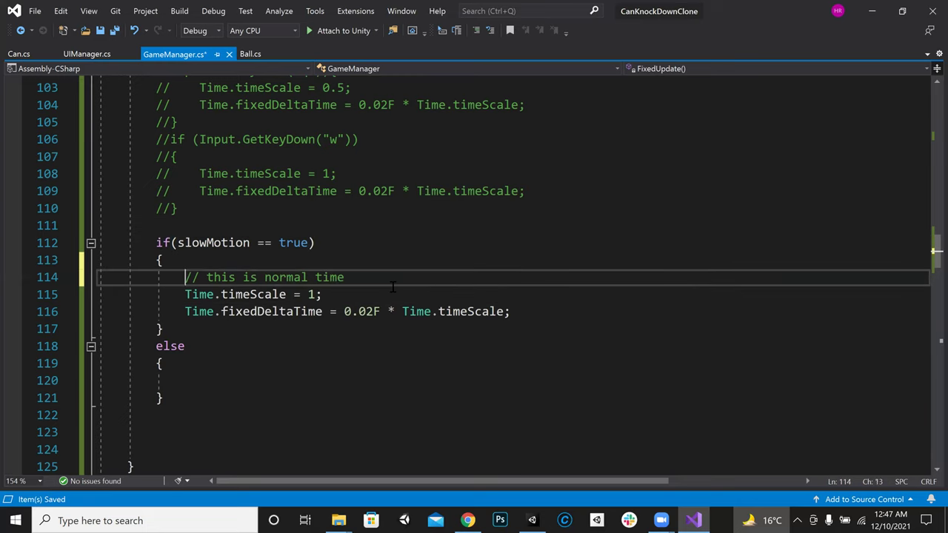
{"action": "key", "text": "shift+Down"}
{"action": "key", "text": "shift+Down"}
{"action": "key", "text": "shift+Down"}
{"action": "key", "text": "shift+Left"}
{"action": "key", "text": "shift+Left"}
{"action": "key", "text": "shift+Left"}
{"action": "key", "text": "shift+Left"}
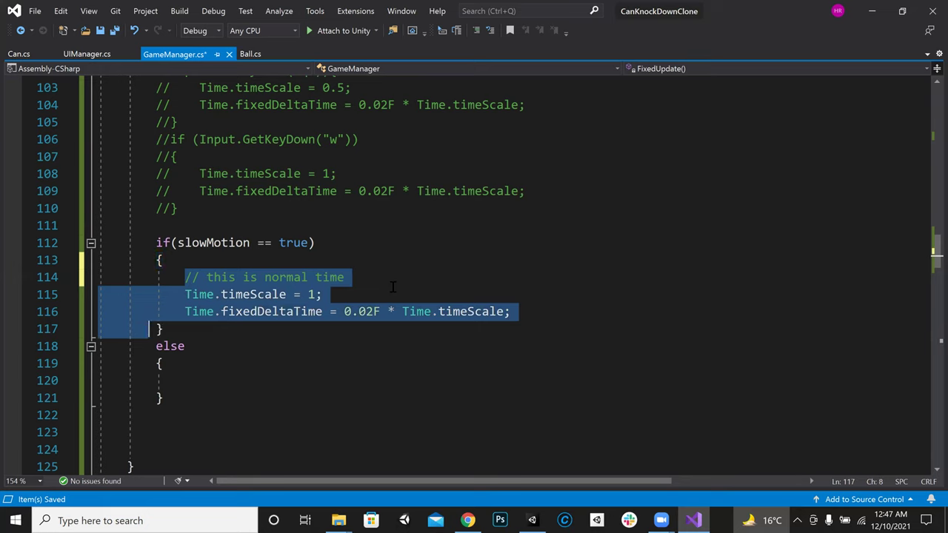
{"action": "key", "text": "shift+Left"}
{"action": "key", "text": "shift+Left"}
{"action": "key", "text": "shift+Left"}
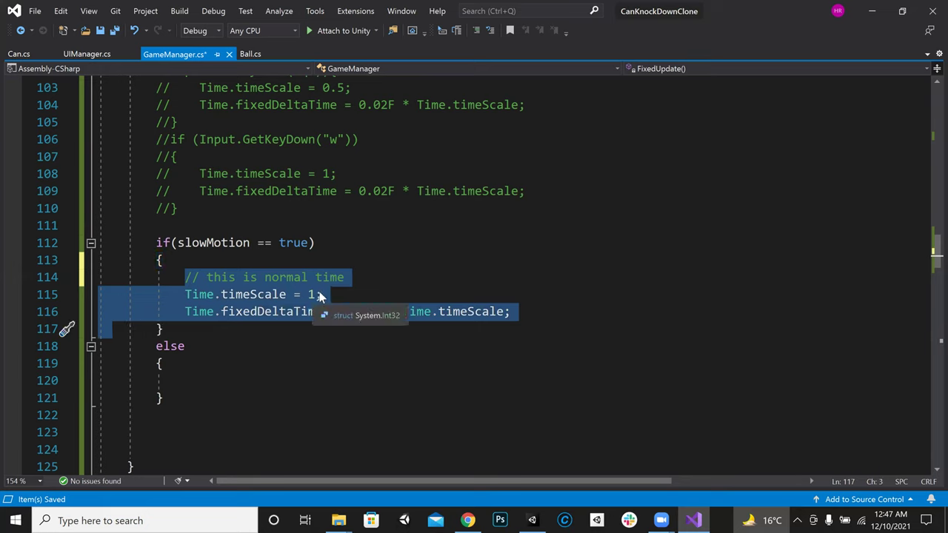
Move the "// this is normal time" comment and its two Time lines from the if(slowMotion == true) block into the else block
{"action": "left_click", "coordinate": [251, 280]}
{"action": "left_click_drag", "start_coordinate": [178, 277], "coordinate": [516, 313]}
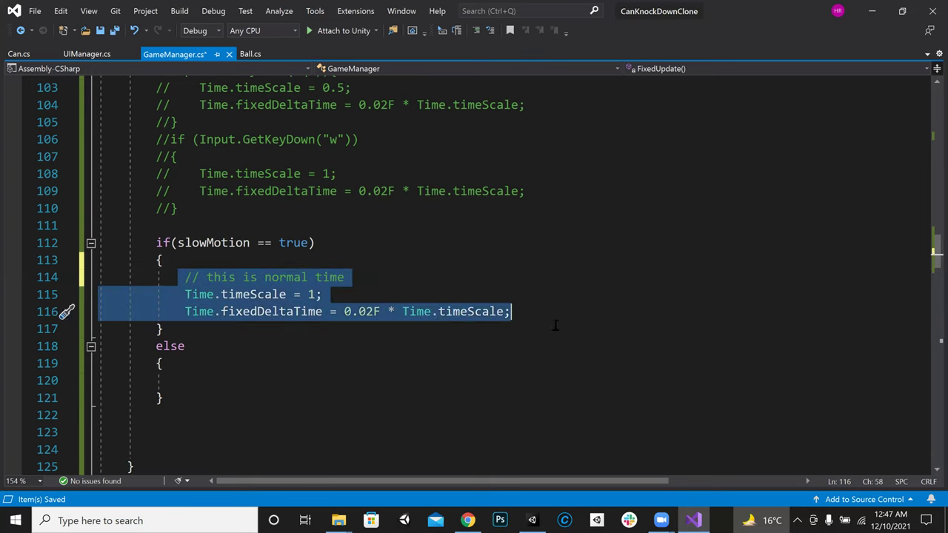
{"action": "key", "text": "ctrl+x"}
{"action": "left_click", "coordinate": [182, 349]}
{"action": "left_click", "coordinate": [215, 336]}
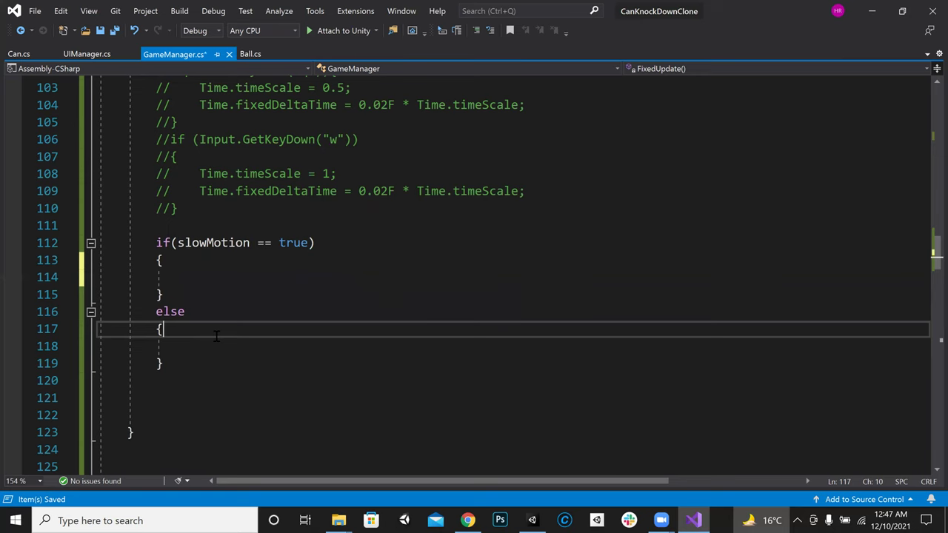
{"action": "key", "text": "Return"}
{"action": "key", "text": "ctrl+v"}
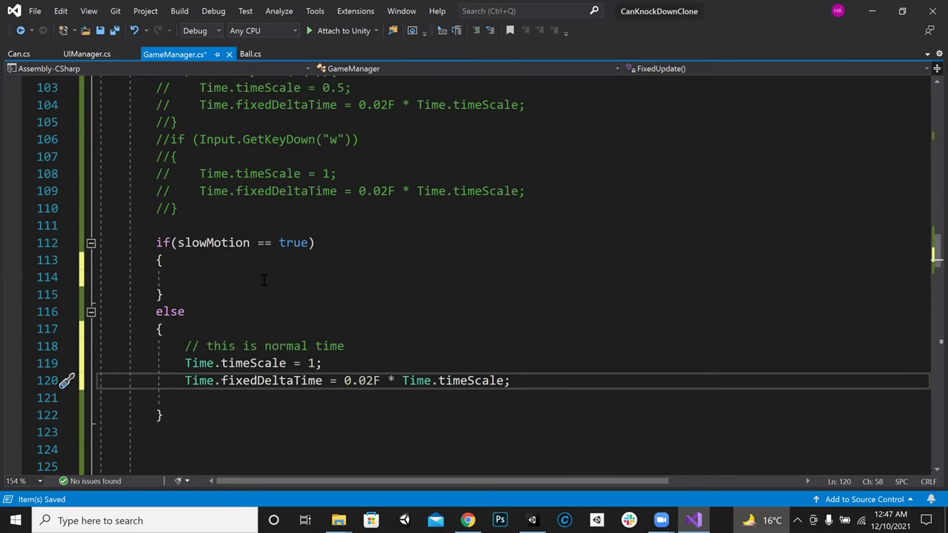
Copy the timeScale = 0.5 and fixedDeltaTime lines from the commented "q" block into the if(slowMotion == true) block
{"action": "scroll", "coordinate": [264, 279], "scroll_direction": "up", "scroll_amount": 2}
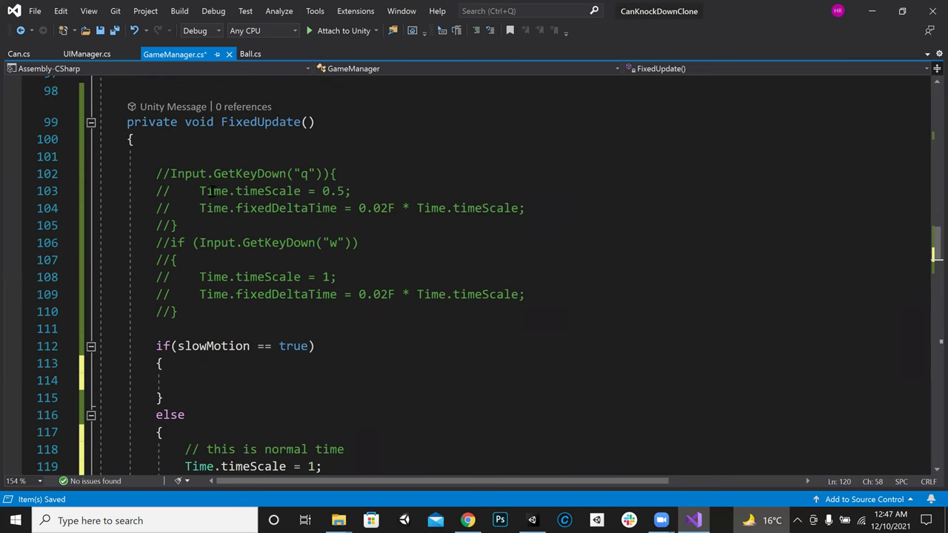
{"action": "left_click_drag", "start_coordinate": [184, 190], "coordinate": [526, 208]}
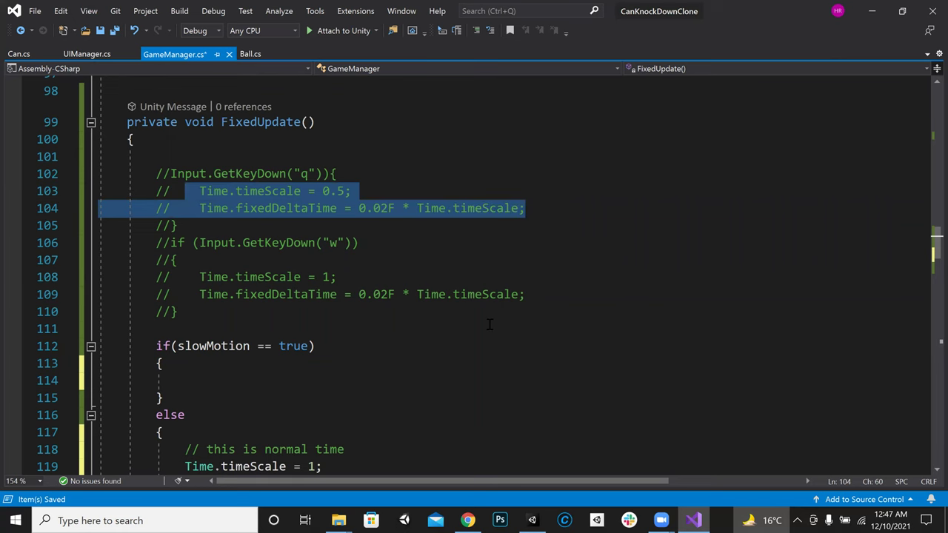
{"action": "scroll", "coordinate": [187, 266], "scroll_direction": "down", "scroll_amount": 2}
{"action": "left_click", "coordinate": [187, 270]}
{"action": "key", "text": "ctrl+v"}
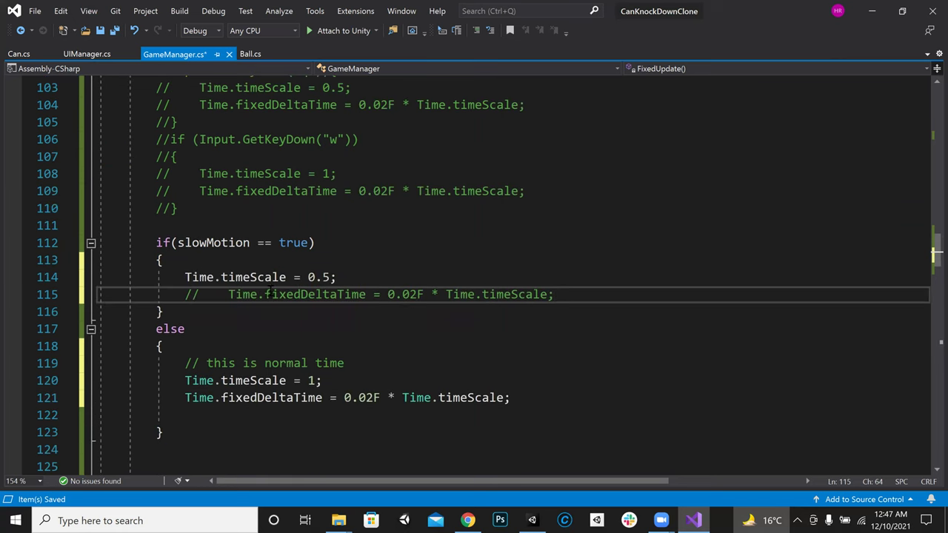
Remove the comment slashes and extra spaces before Time.fixedDeltaTime in the slowMotion block and save the script
{"action": "left_click", "coordinate": [197, 297]}
{"action": "key", "text": "Delete"}
{"action": "key", "text": "BackSpace"}
{"action": "key", "text": "BackSpace"}
{"action": "key", "text": "Delete"}
{"action": "key", "text": "Delete"}
{"action": "key", "text": "Delete"}
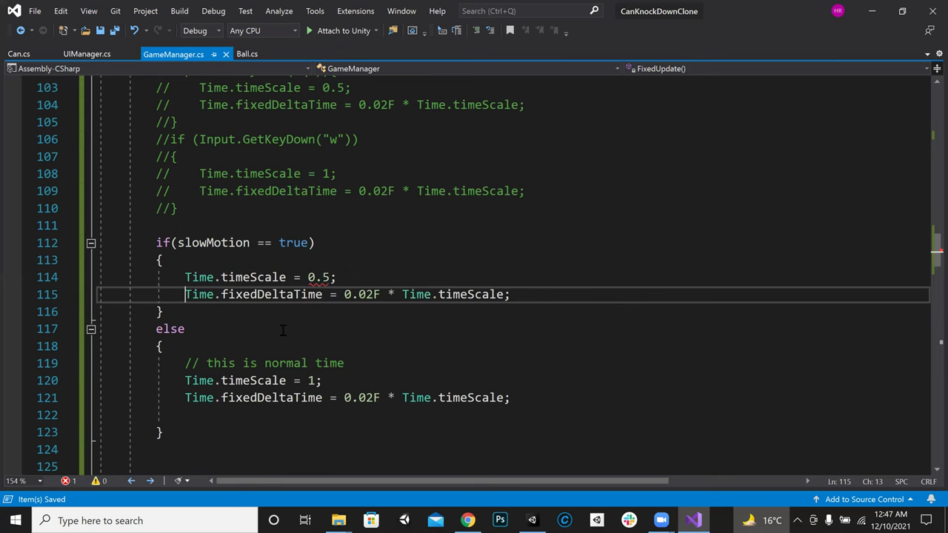
Change the timeScale value in the slowMotion block to the float literal 0.5f and save the script
{"action": "key", "text": "ctrl+minus"}
{"action": "scroll", "coordinate": [294, 246], "scroll_direction": "up", "scroll_amount": 10}
{"action": "scroll", "coordinate": [294, 246], "scroll_direction": "up", "scroll_amount": 6}
{"action": "scroll", "coordinate": [304, 229], "scroll_direction": "down", "scroll_amount": 11}
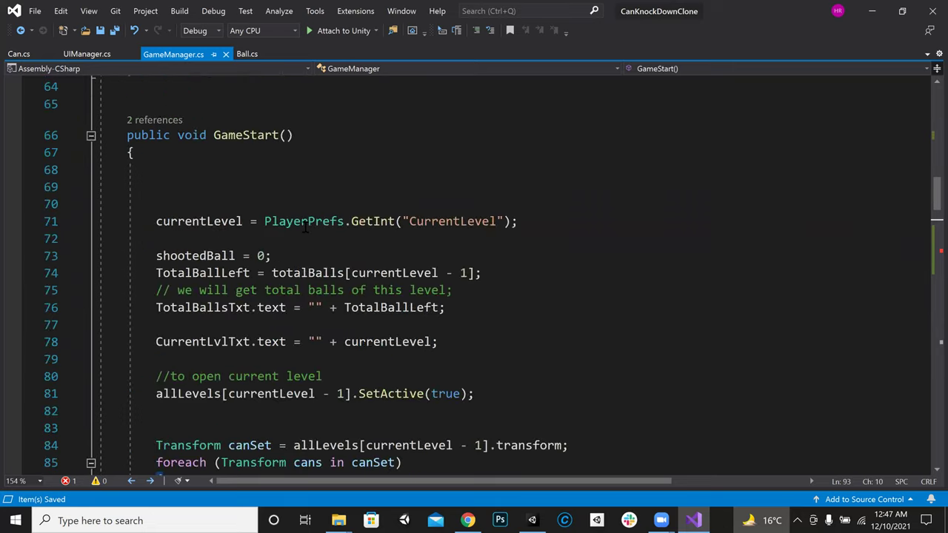
{"action": "scroll", "coordinate": [305, 229], "scroll_direction": "down", "scroll_amount": 12}
{"action": "left_click", "coordinate": [331, 305]}
{"action": "type", "text": "f;"}
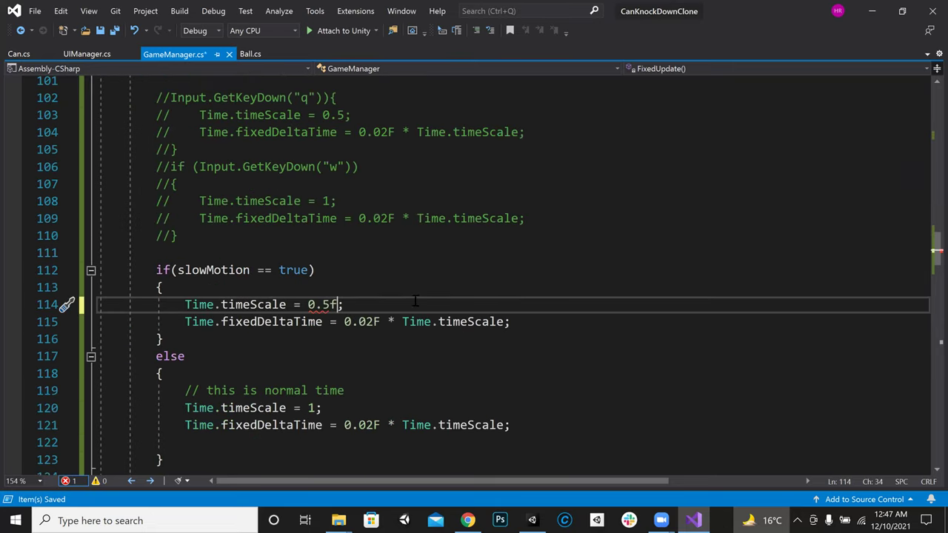
{"action": "key", "text": "End"}
{"action": "key", "text": "ctrl+s"}
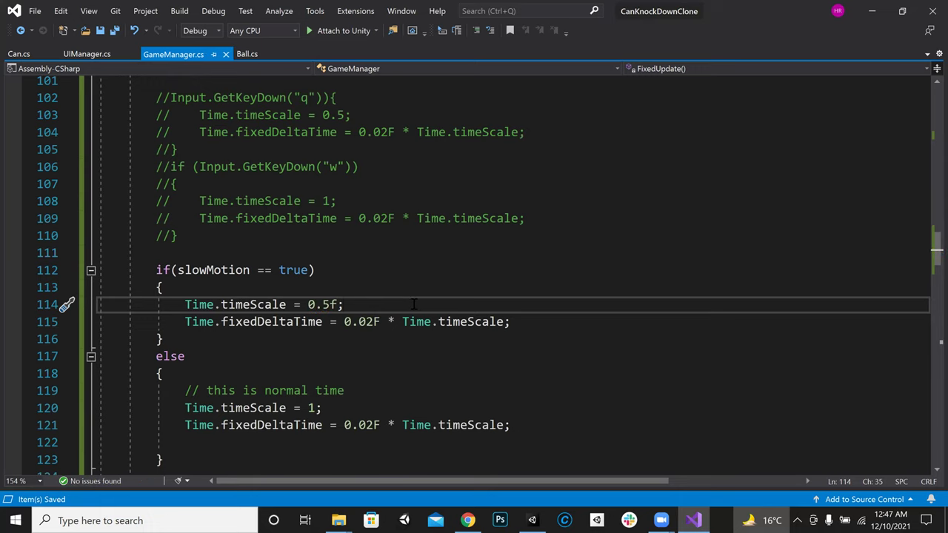
Switch to the Unity editor and widen the Game view
{"action": "scroll", "coordinate": [312, 254], "scroll_direction": "down", "scroll_amount": 1}
{"action": "key", "text": "Home"}
{"action": "key", "text": "ctrl+shift+Right"}
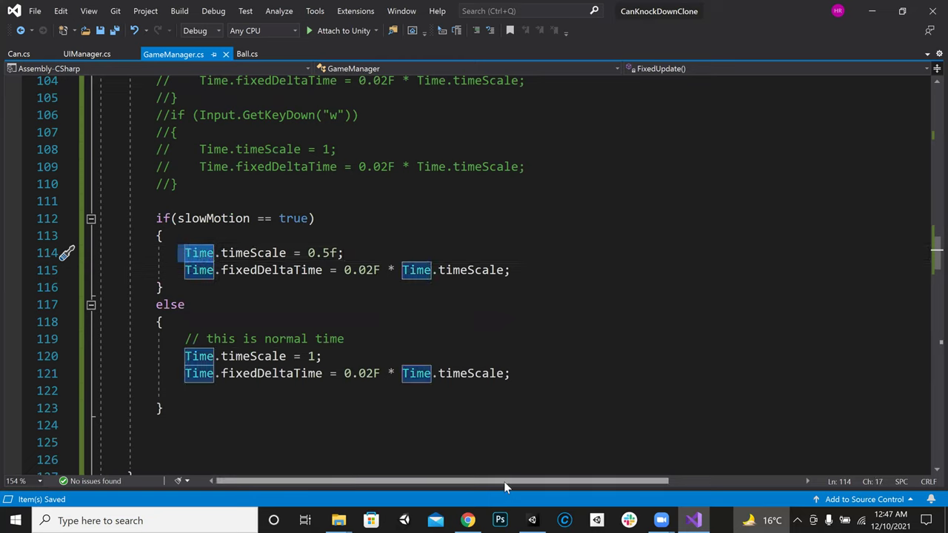
{"action": "key", "text": "alt+Tab"}
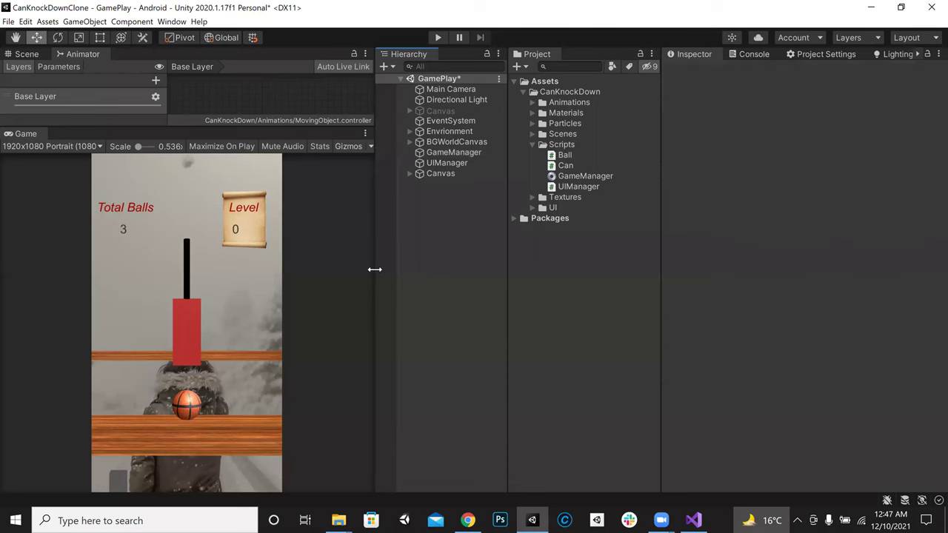
{"action": "left_click_drag", "start_coordinate": [375, 269], "coordinate": [481, 269]}
{"action": "left_click", "coordinate": [25, 21]}
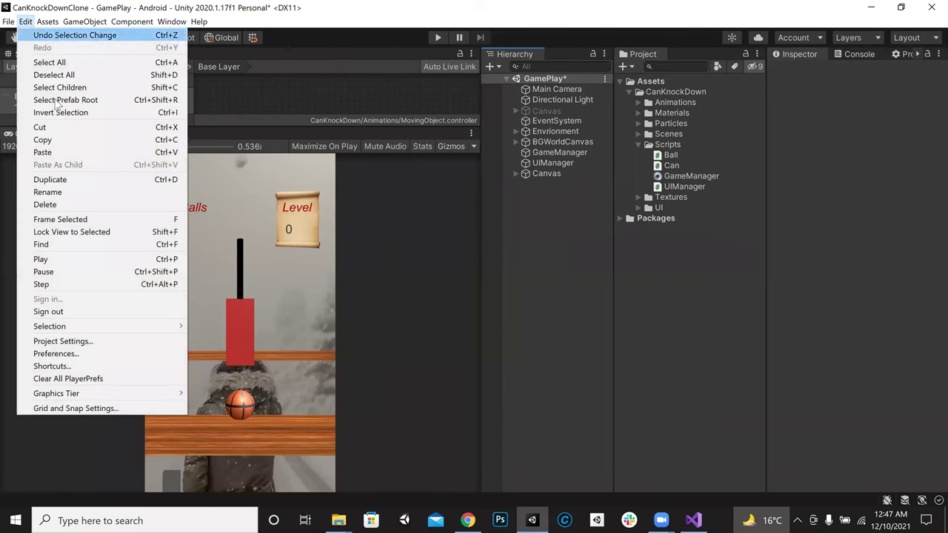
{"action": "mouse_move", "coordinate": [100, 326]}
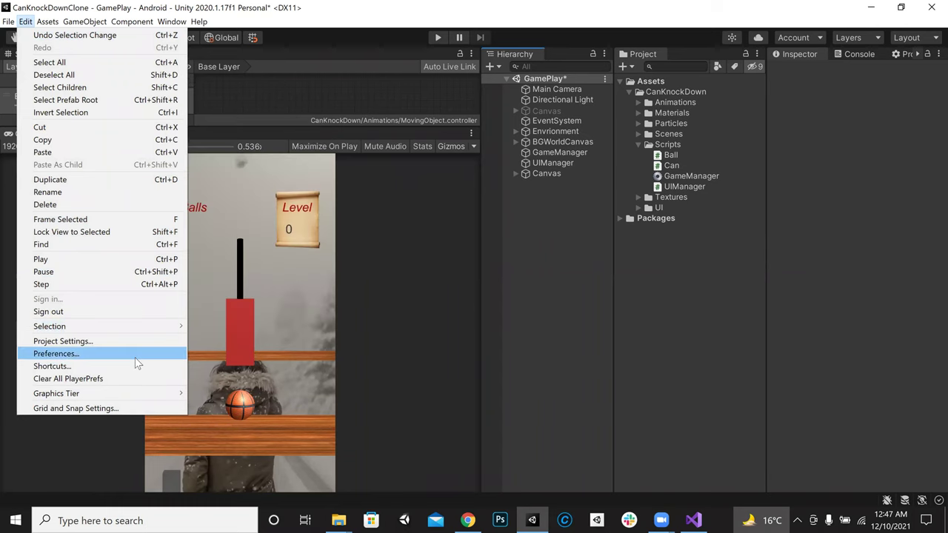
{"action": "left_click", "coordinate": [136, 358]}
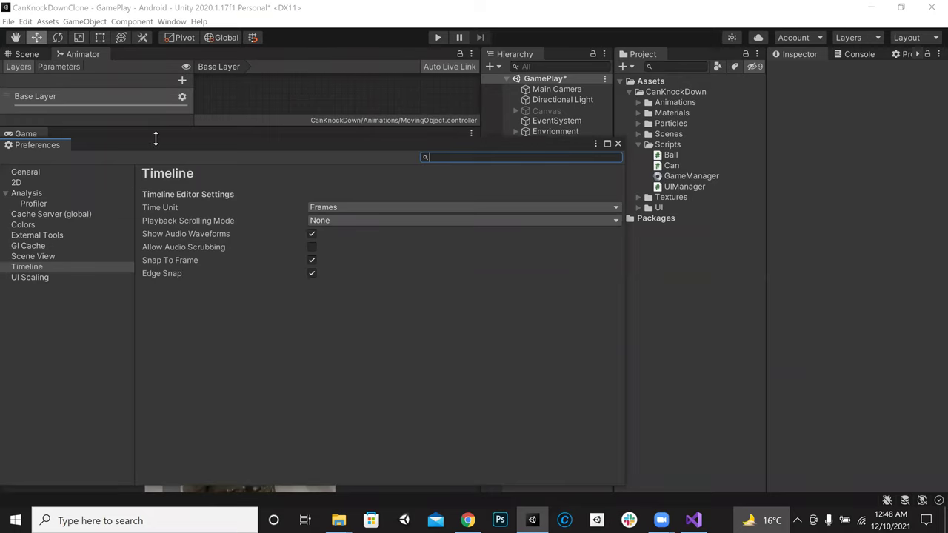
{"action": "left_click_drag", "start_coordinate": [155, 138], "coordinate": [160, 131]}
{"action": "left_click_drag", "start_coordinate": [247, 138], "coordinate": [342, 120]}
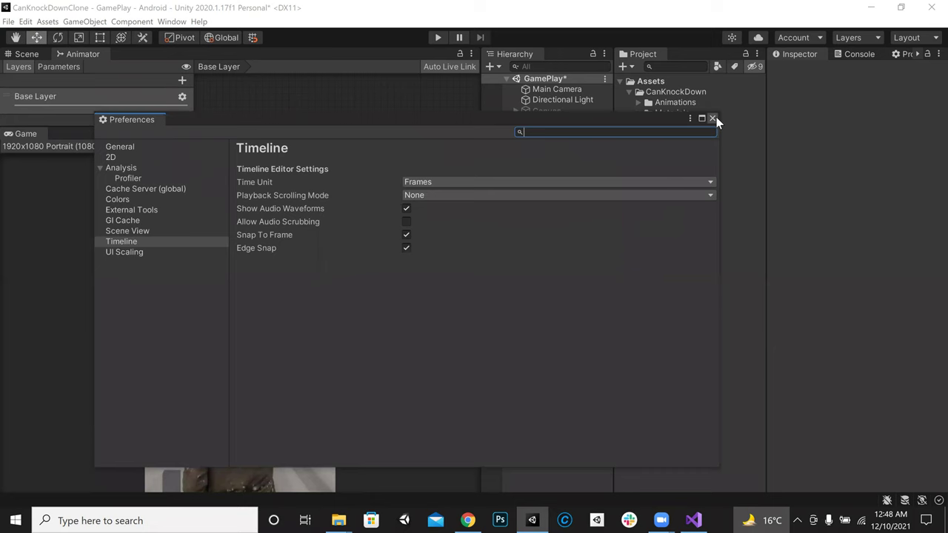
{"action": "key", "text": "Down"}
{"action": "left_click", "coordinate": [155, 217]}
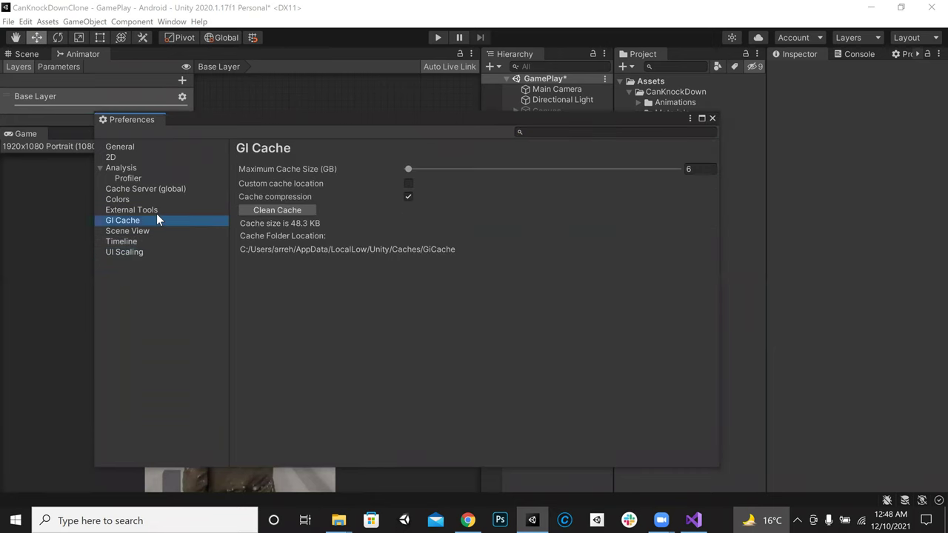
{"action": "left_click", "coordinate": [711, 120]}
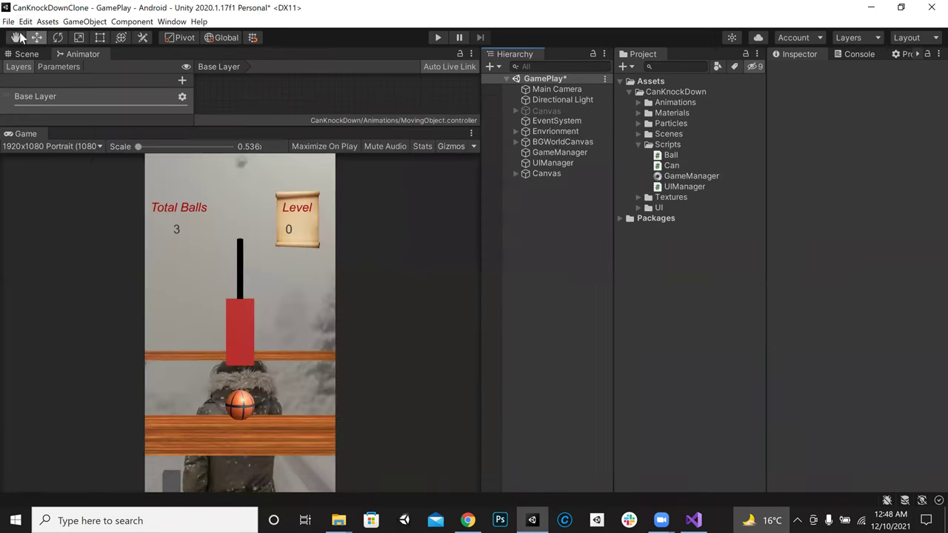
Open the Time category of the Project Settings, enlarge the settings area and examine the Time Scale value
{"action": "left_click", "coordinate": [25, 22]}
{"action": "left_click", "coordinate": [102, 344]}
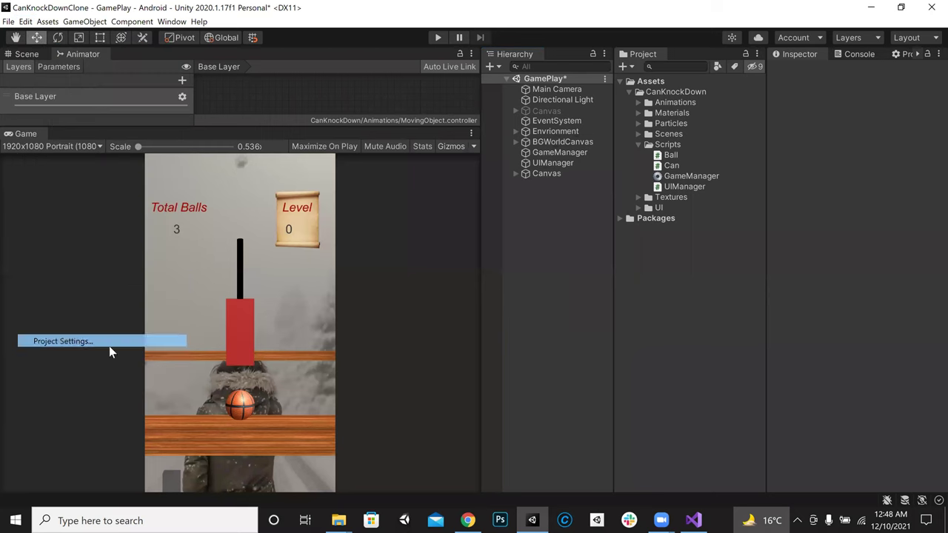
{"action": "left_click_drag", "start_coordinate": [747, 209], "coordinate": [335, 228]}
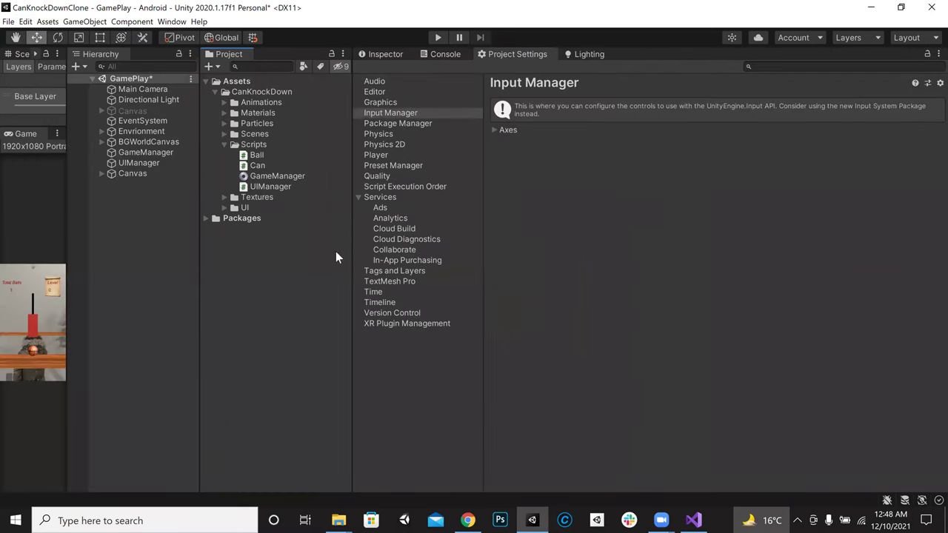
{"action": "left_click", "coordinate": [374, 292]}
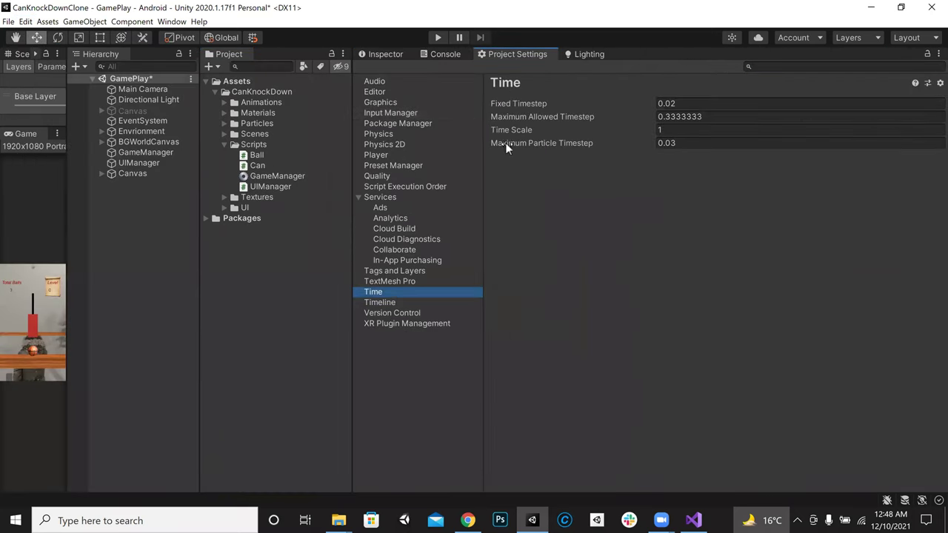
{"action": "left_click", "coordinate": [661, 130]}
Widen the Game view again beside the Time settings and collapse the Services category in the Project Settings
{"action": "left_click_drag", "start_coordinate": [66, 300], "coordinate": [294, 267]}
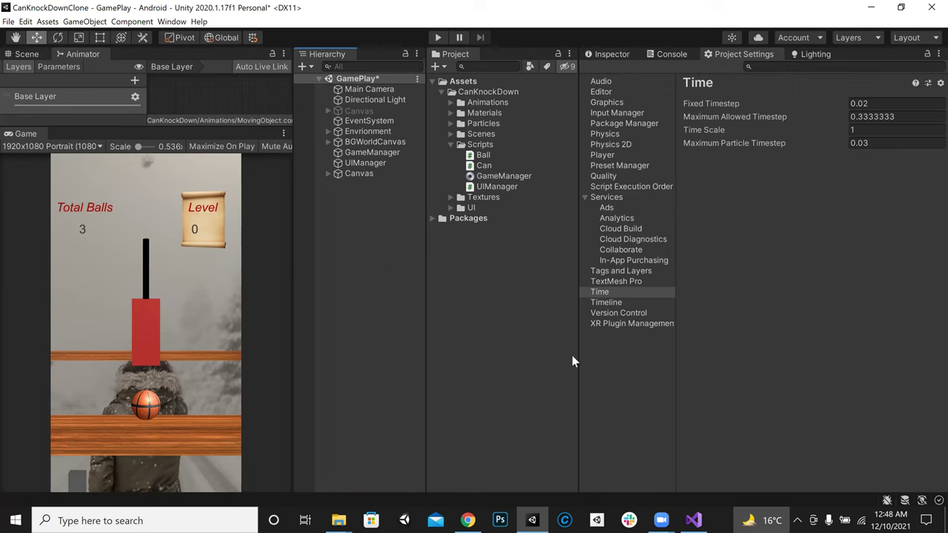
{"action": "left_click", "coordinate": [612, 303]}
{"action": "left_click", "coordinate": [604, 291]}
{"action": "left_click", "coordinate": [585, 198]}
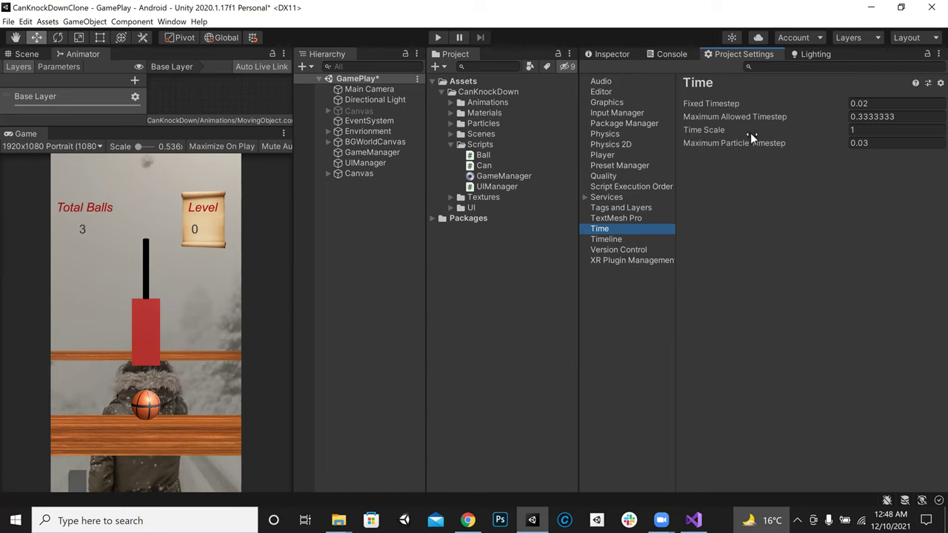
{"action": "left_click", "coordinate": [858, 129]}
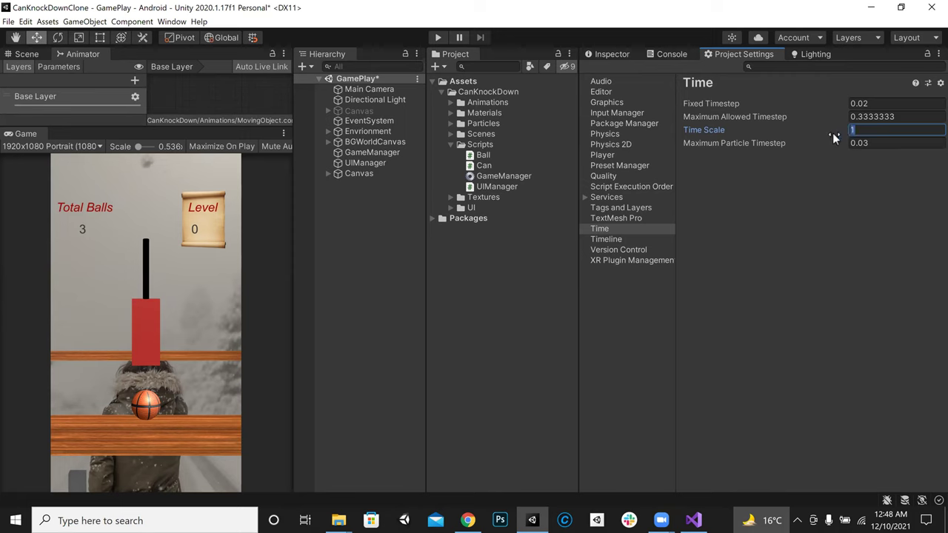
{"action": "left_click_drag", "start_coordinate": [294, 242], "coordinate": [358, 242]}
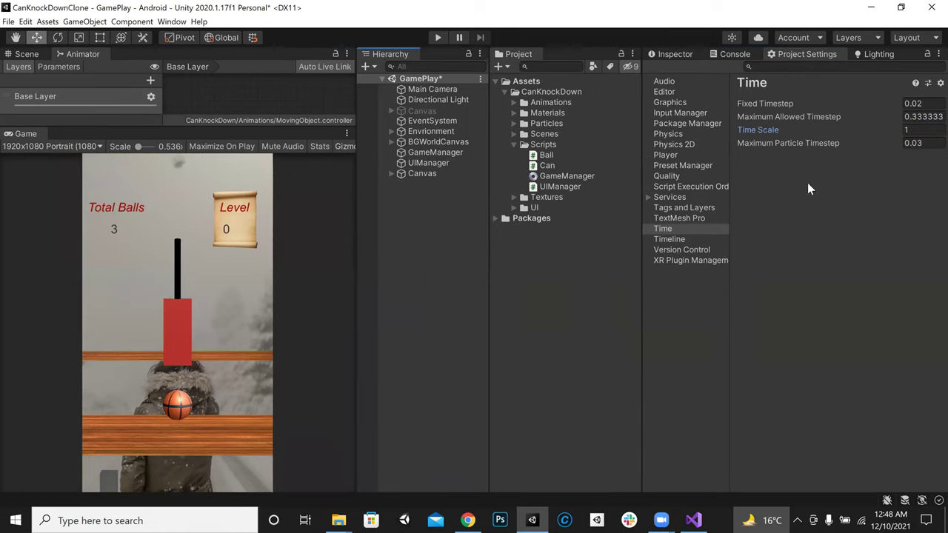
Run the game and try setting the Time Scale to .5 in the Time settings during play
{"action": "left_click", "coordinate": [431, 38]}
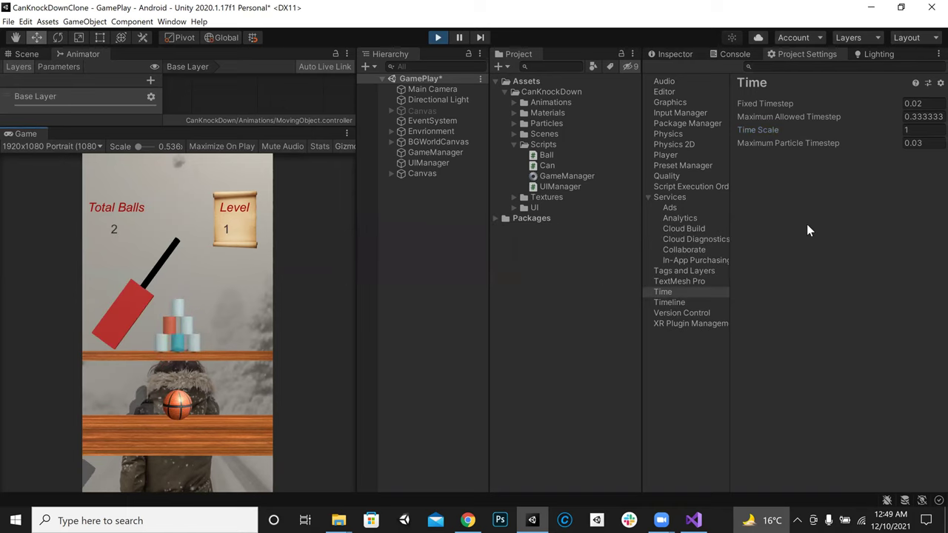
{"action": "left_click_drag", "start_coordinate": [730, 245], "coordinate": [708, 245]}
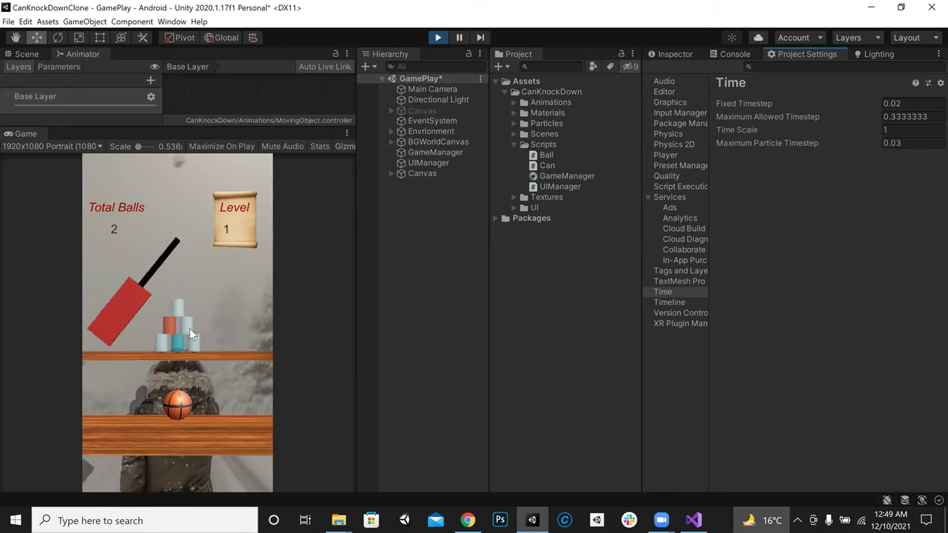
{"action": "left_click", "coordinate": [897, 131]}
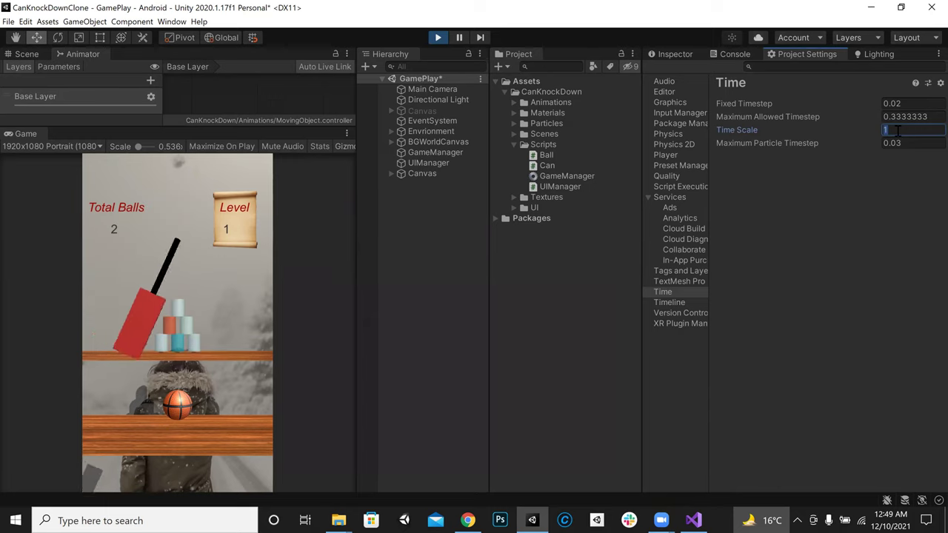
{"action": "key", "text": "BackSpace"}
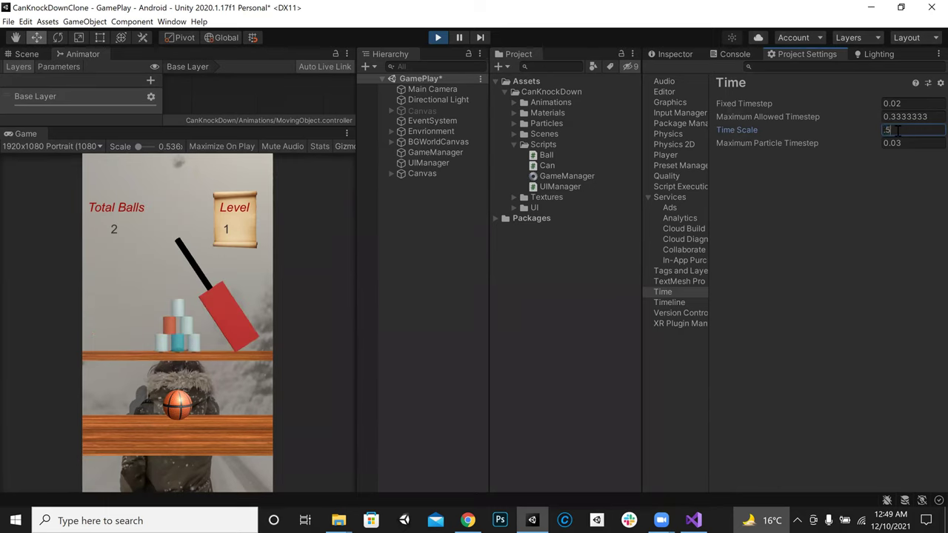
{"action": "type", "text": "1"}
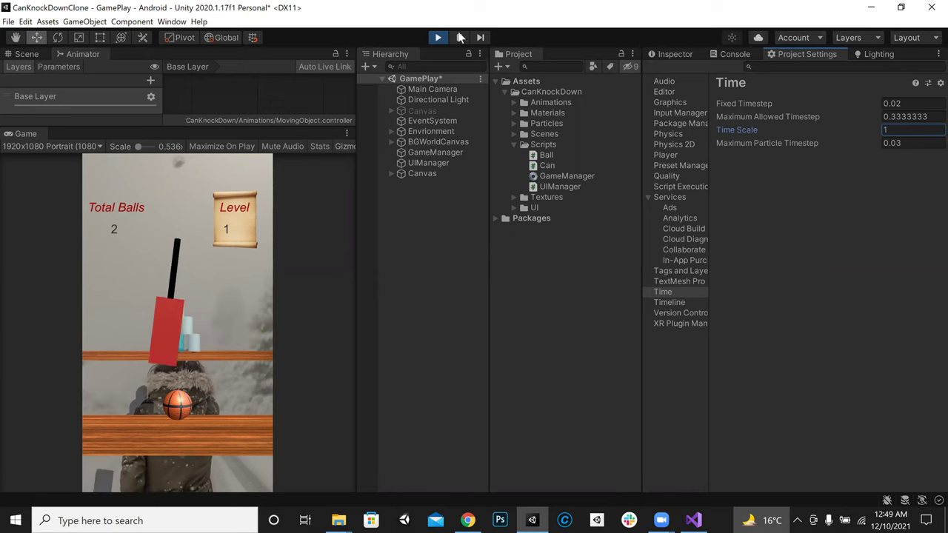
Switch to Visual Studio and review the slowMotion if/else block in FixedUpdate()
{"action": "key", "text": "alt+Tab"}
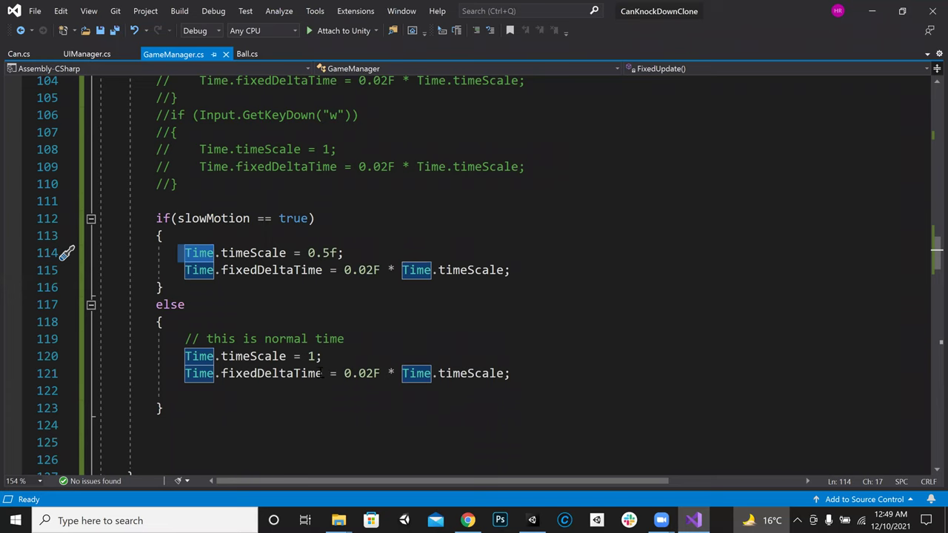
{"action": "left_click_drag", "start_coordinate": [144, 219], "coordinate": [163, 408]}
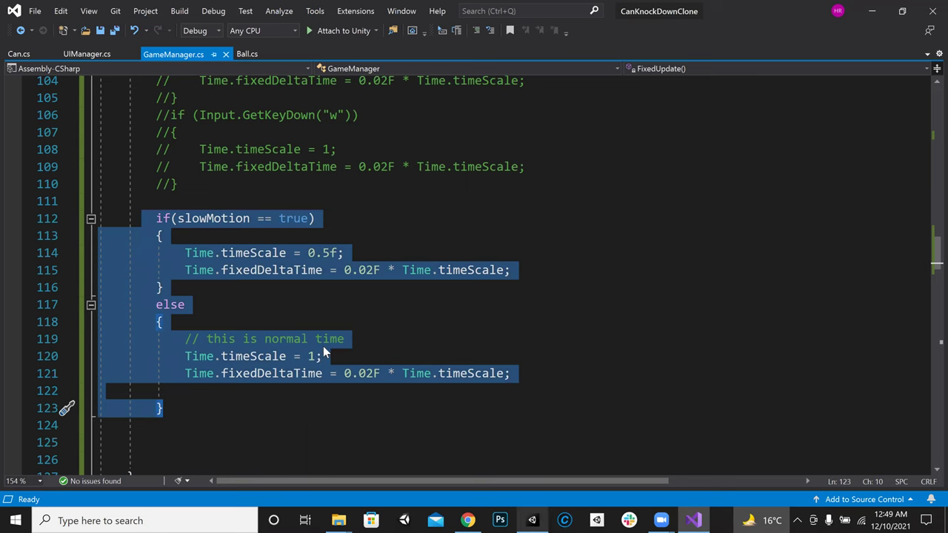
{"action": "left_click", "coordinate": [400, 345]}
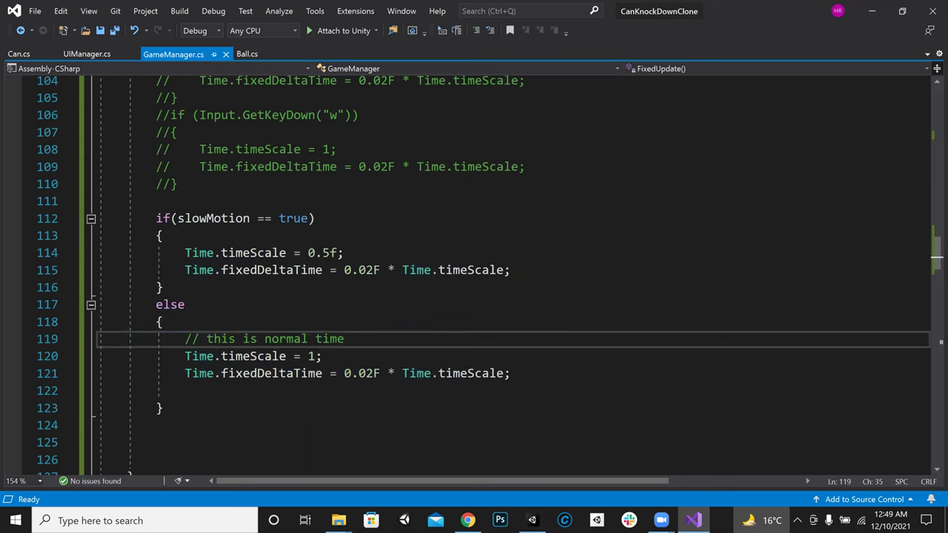
Return to the running game in Unity and show the GameManager object's properties in the Inspector
{"action": "key", "text": "alt+Tab"}
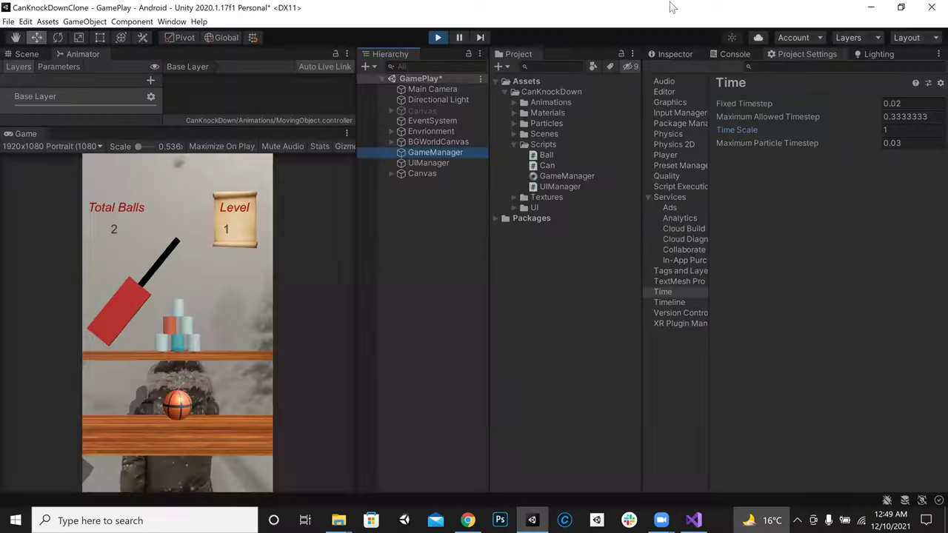
{"action": "left_click", "coordinate": [664, 51]}
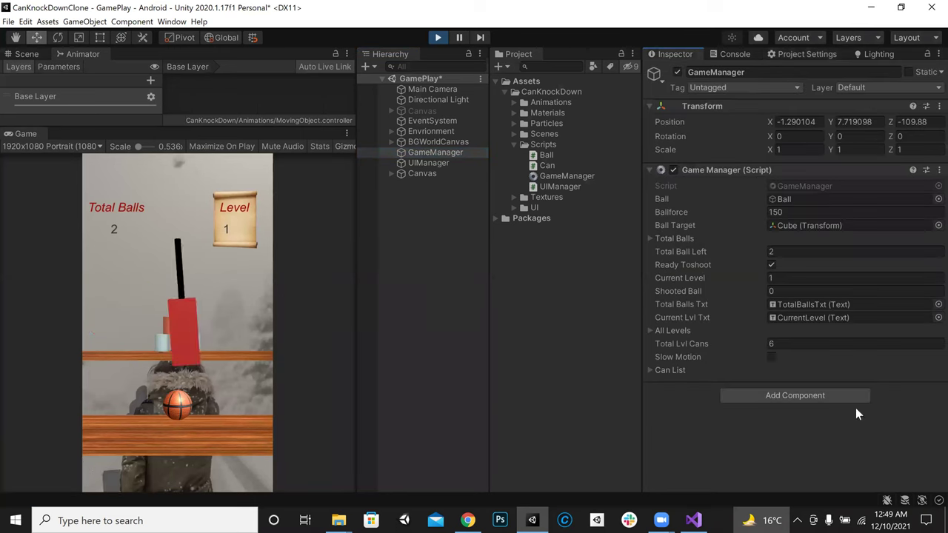
Test the running game with GameManager's Slow Motion enabled, and return to the script in Visual Studio once play is stopped
{"action": "left_click", "coordinate": [771, 357]}
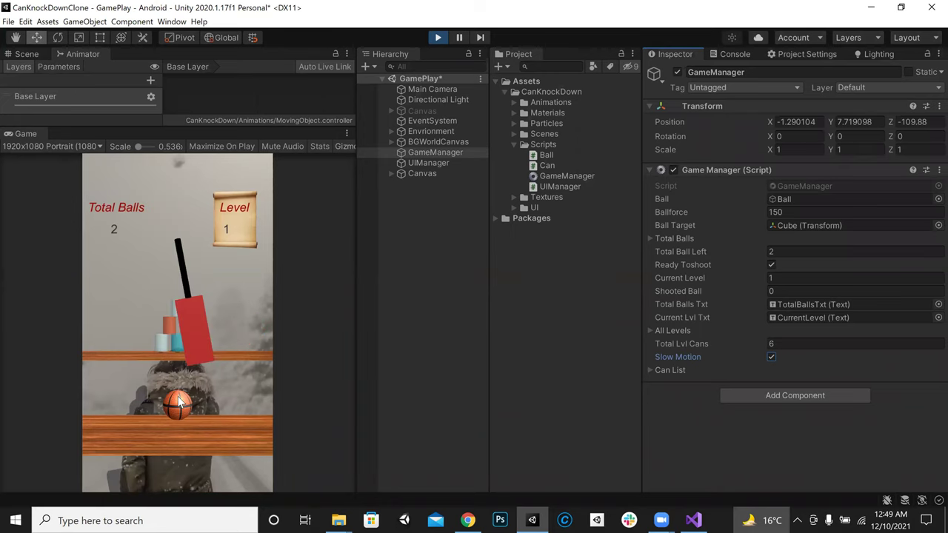
{"action": "left_click", "coordinate": [437, 37]}
{"action": "left_click", "coordinate": [693, 521]}
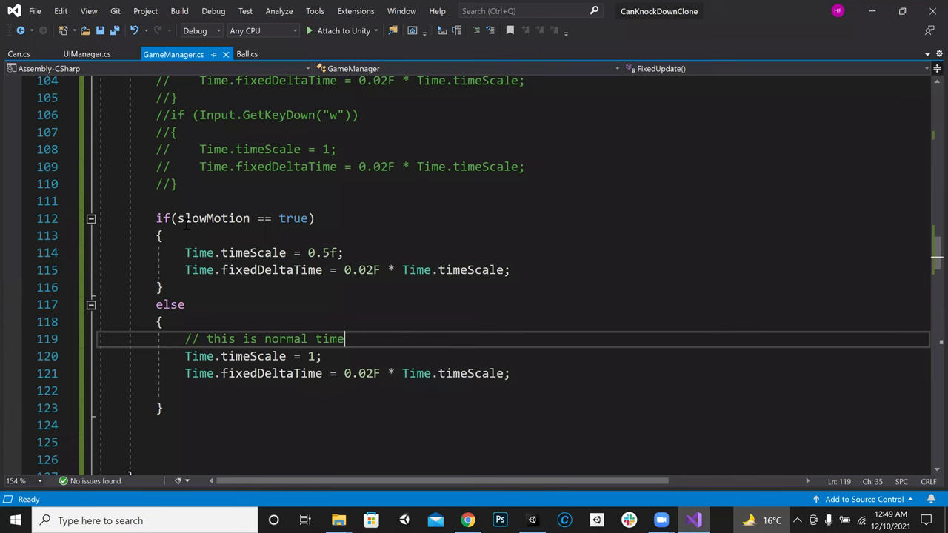
{"action": "left_click_drag", "start_coordinate": [96, 218], "coordinate": [163, 408]}
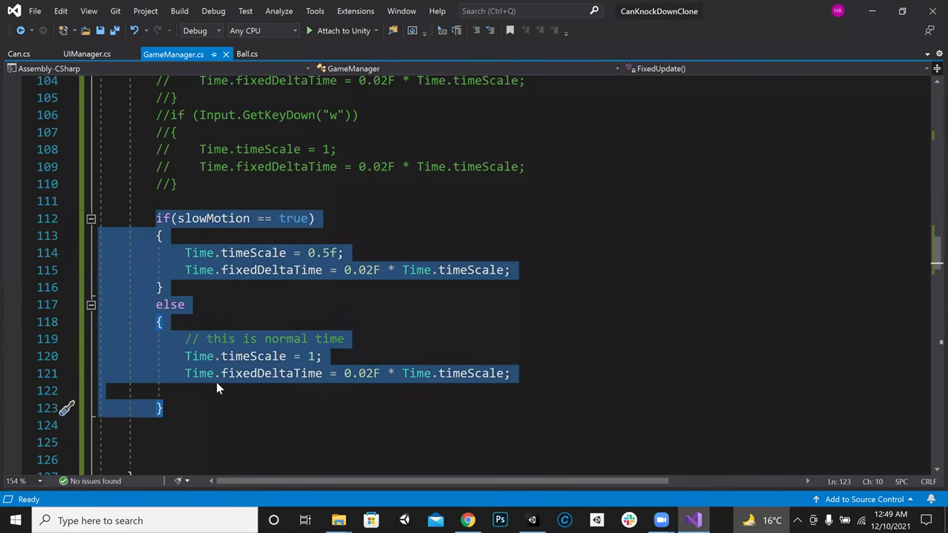
{"action": "key", "text": "ctrl+k"}
{"action": "key", "text": "ctrl+c"}
{"action": "key", "text": "ctrl+z"}
Delete the old commented-out Input.GetKeyDown blocks for "q" and "w" from FixedUpdate()
{"action": "left_click", "coordinate": [178, 219]}
{"action": "scroll", "coordinate": [177, 219], "scroll_direction": "up", "scroll_amount": 2}
{"action": "left_click_drag", "start_coordinate": [177, 287], "coordinate": [120, 154]}
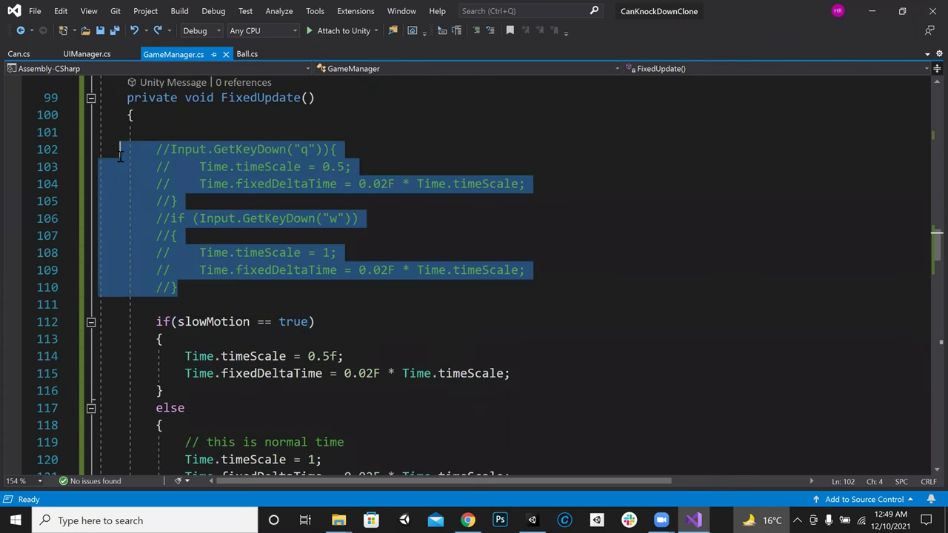
{"action": "key", "text": "Delete"}
{"action": "key", "text": "BackSpace"}
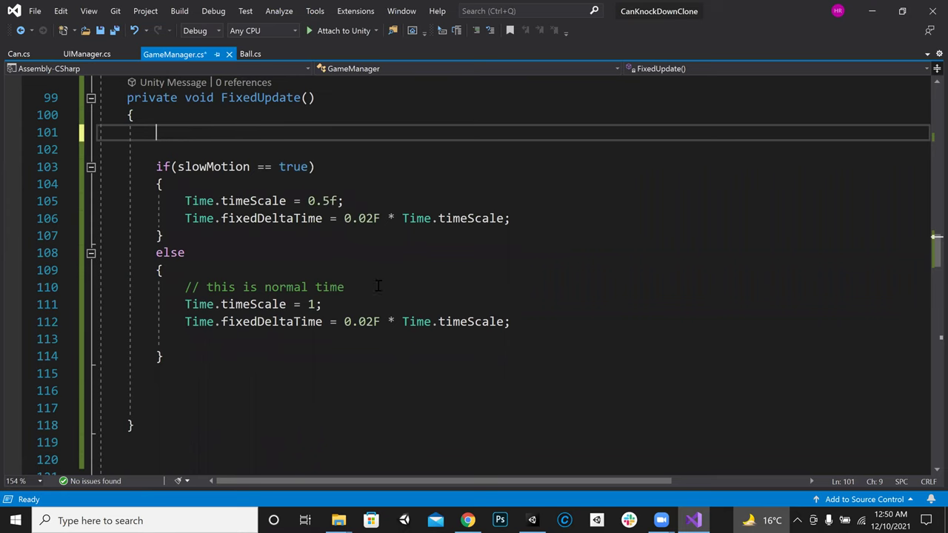
Comment out the whole slowMotion if/else block in FixedUpdate() and save GameManager.cs
{"action": "left_click_drag", "start_coordinate": [127, 166], "coordinate": [235, 345]}
{"action": "key", "text": "ctrl+k"}
{"action": "key", "text": "ctrl+c"}
{"action": "key", "text": "ctrl+s"}
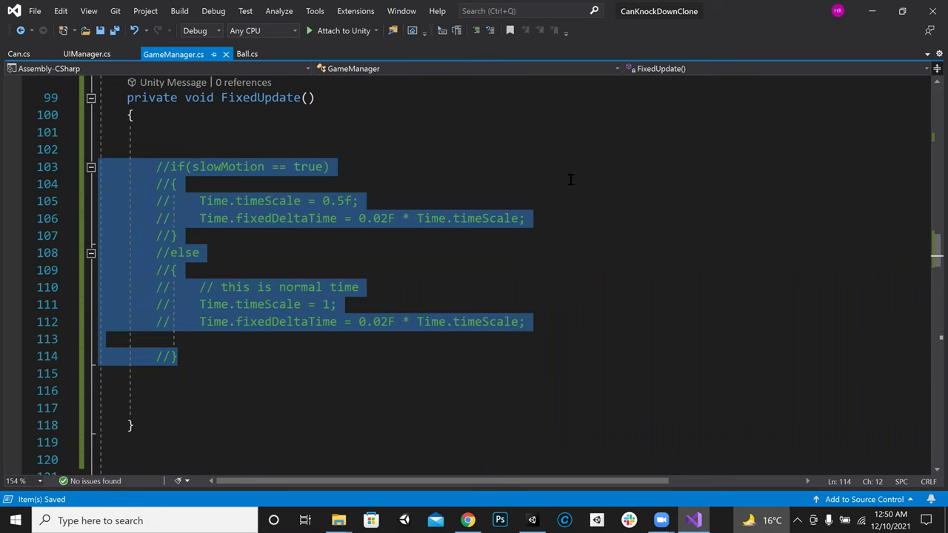
Switch to Unity, show the Console and run the game
{"action": "key", "text": "alt+Tab"}
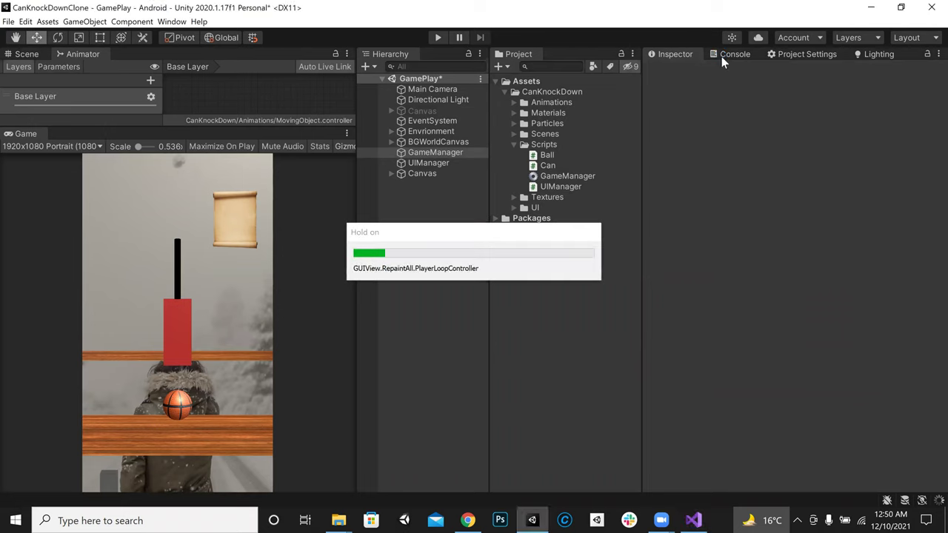
{"action": "left_click", "coordinate": [729, 55]}
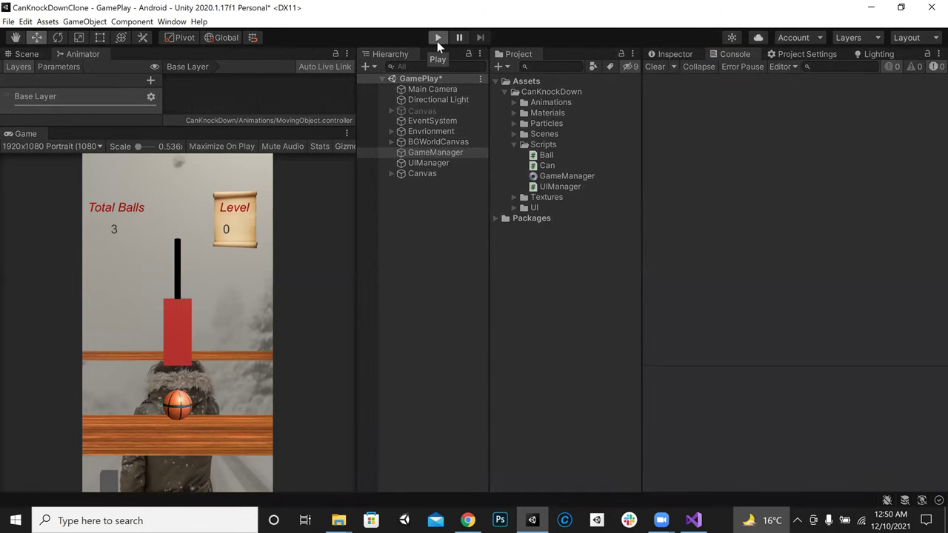
{"action": "left_click", "coordinate": [437, 38]}
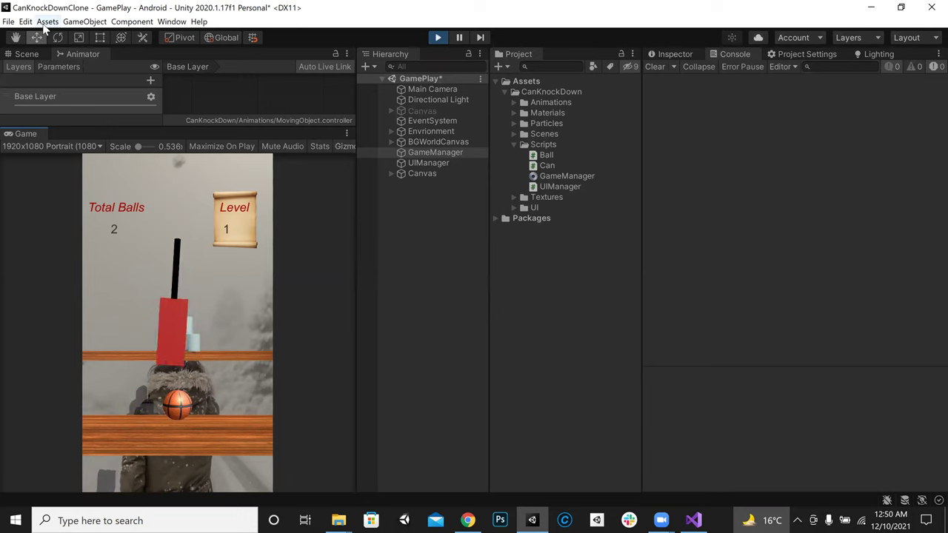
Show the Time category of the Project Settings and widen the settings area during play
{"action": "left_click", "coordinate": [799, 54]}
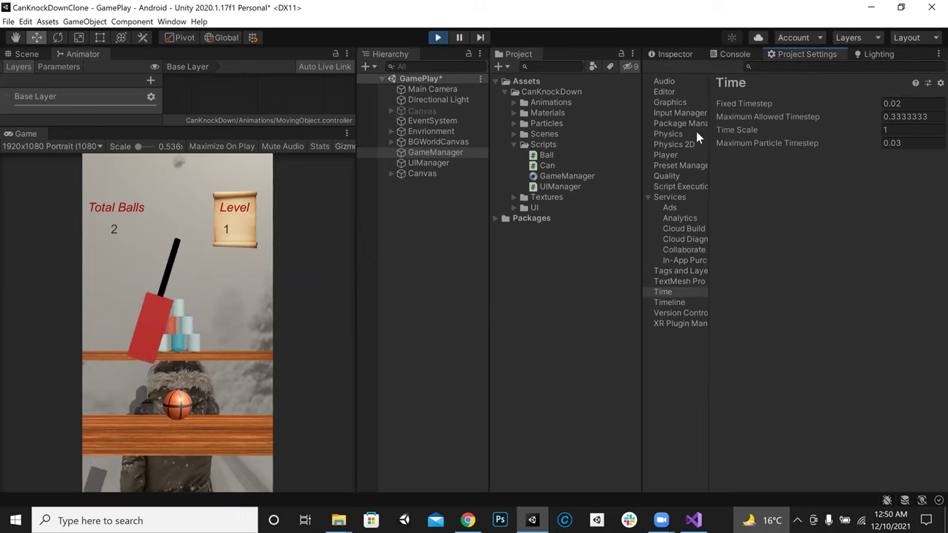
{"action": "left_click_drag", "start_coordinate": [639, 157], "coordinate": [538, 167]}
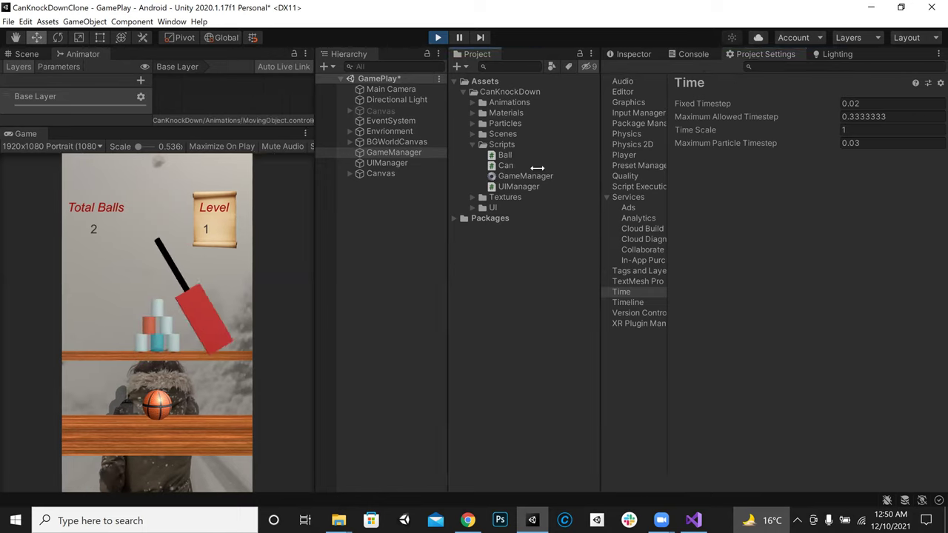
{"action": "left_click", "coordinate": [25, 21]}
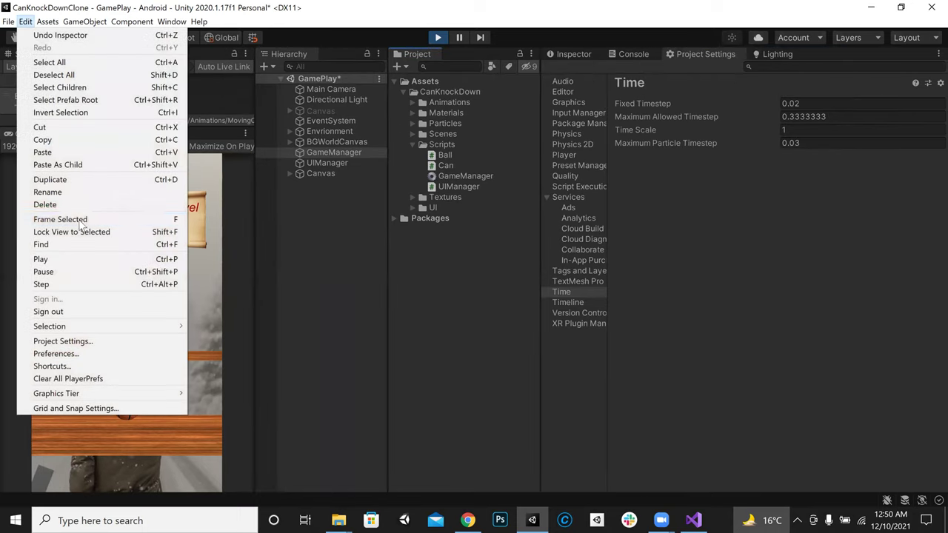
{"action": "left_click", "coordinate": [101, 341]}
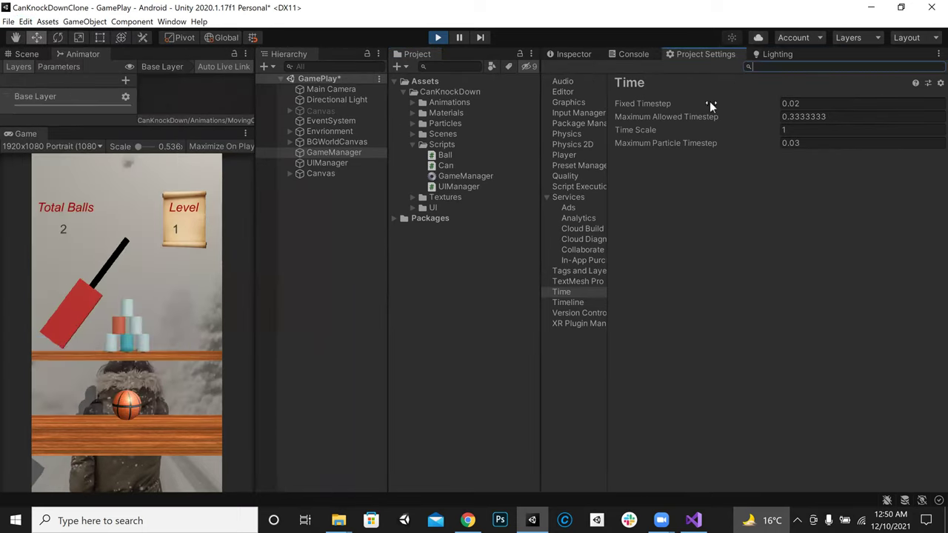
{"action": "left_click_drag", "start_coordinate": [540, 276], "coordinate": [444, 283]}
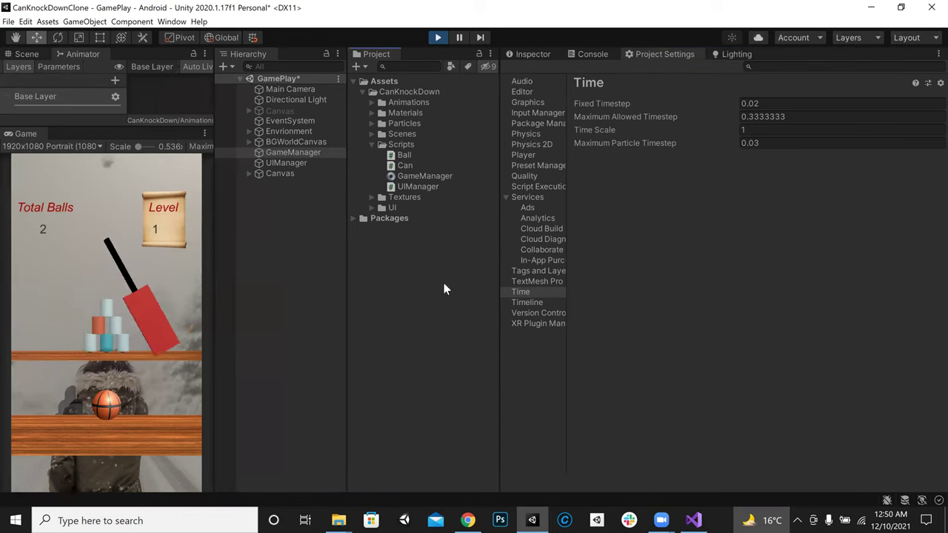
Try a Time Scale of 0 in the running game and widen the Game view to watch it
{"action": "left_click", "coordinate": [693, 131]}
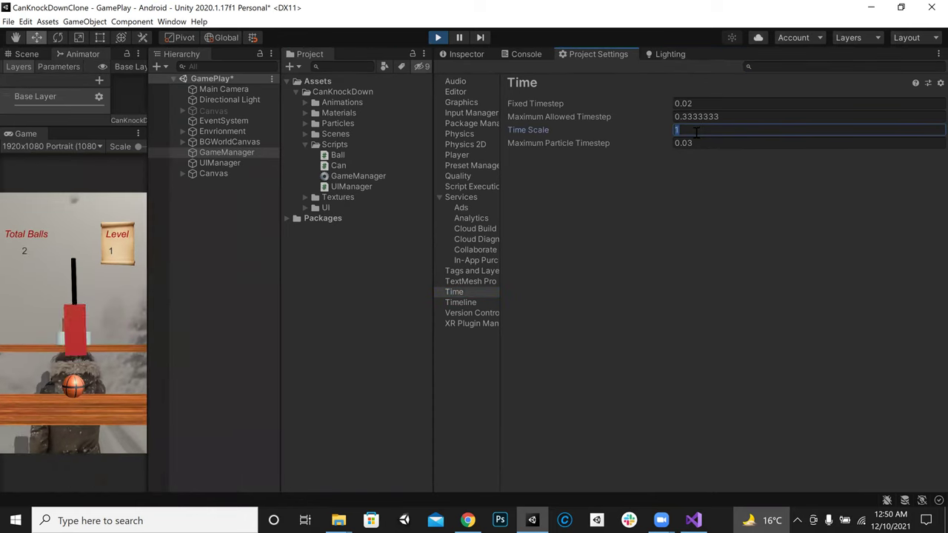
{"action": "type", "text": "0"}
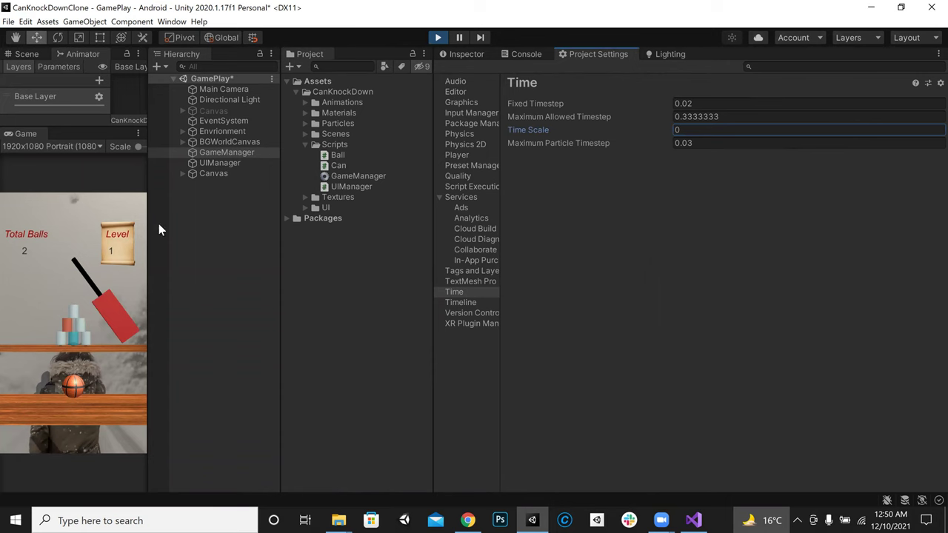
{"action": "left_click_drag", "start_coordinate": [145, 245], "coordinate": [280, 250]}
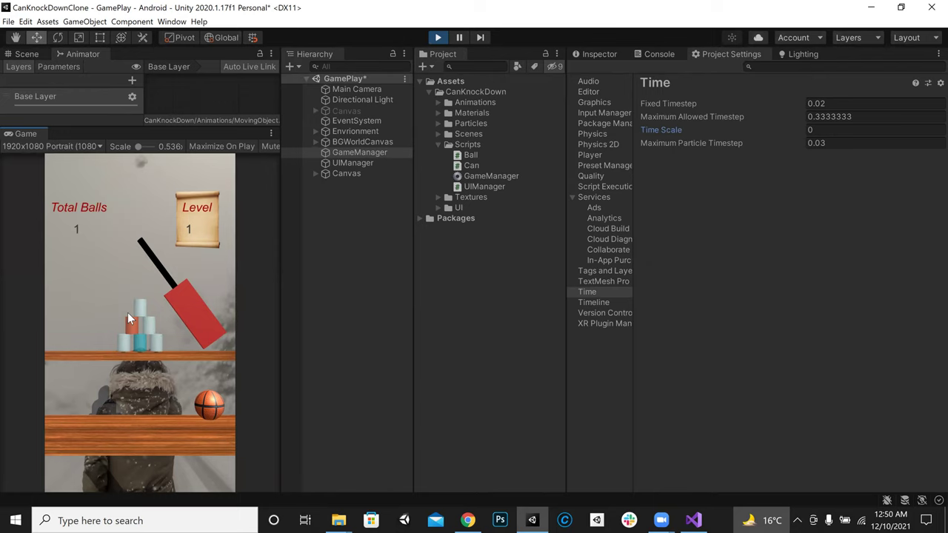
{"action": "left_click_drag", "start_coordinate": [278, 284], "coordinate": [302, 283]}
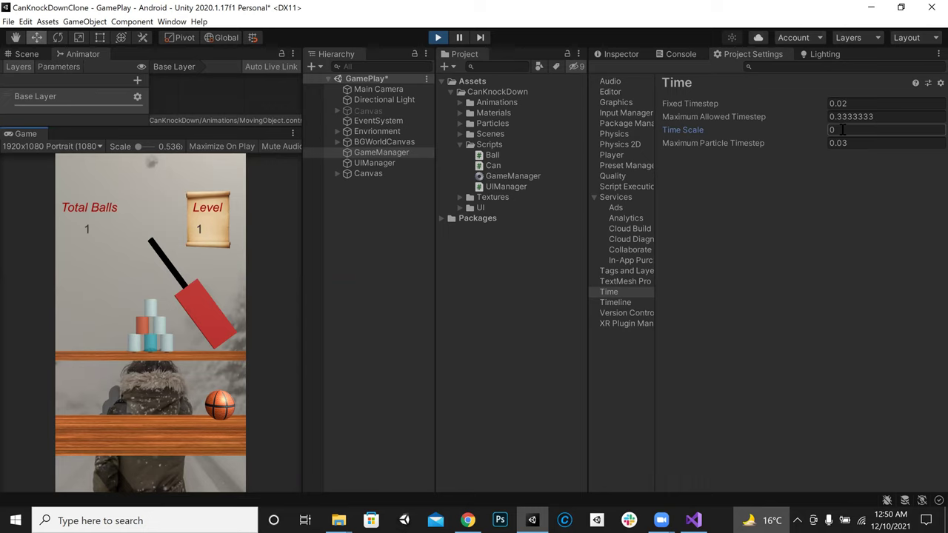
Try Time Scale values of 0.1 and 0.25 in the running game, and stop play
{"action": "left_click", "coordinate": [842, 130]}
{"action": "type", "text": "0.1"}
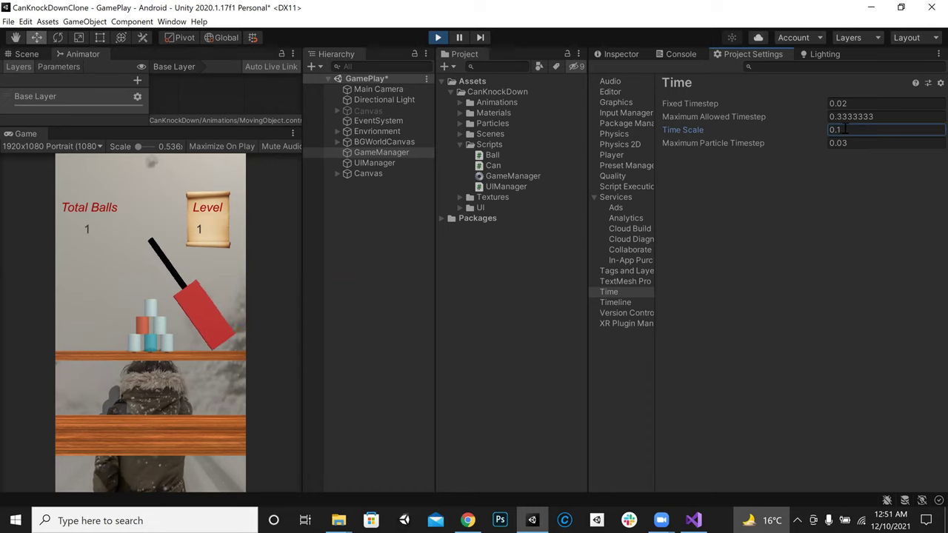
{"action": "left_click", "coordinate": [844, 130]}
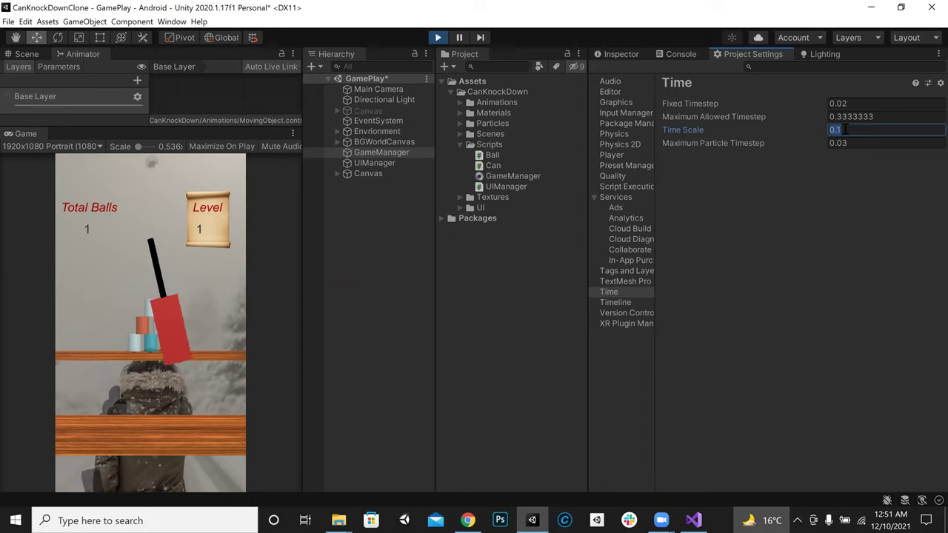
{"action": "type", "text": "0.25"}
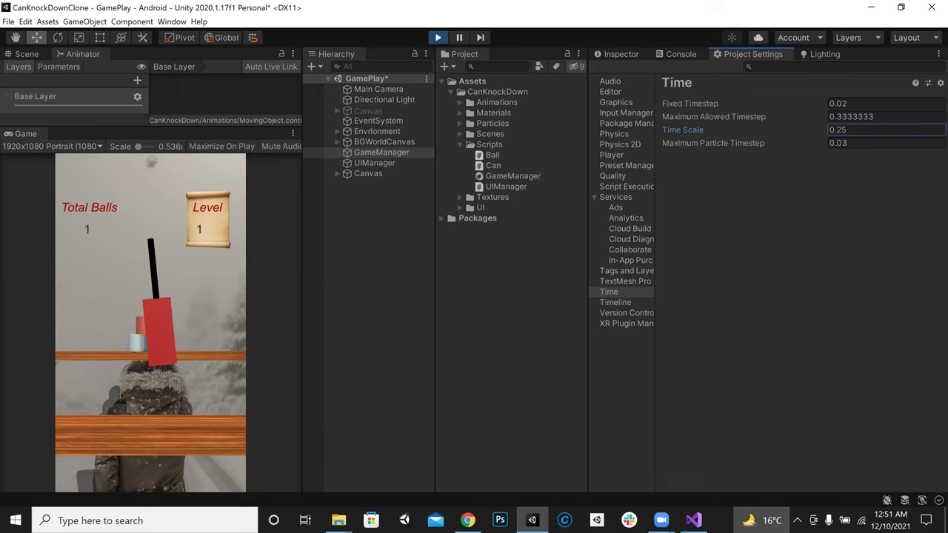
{"action": "left_click", "coordinate": [437, 37]}
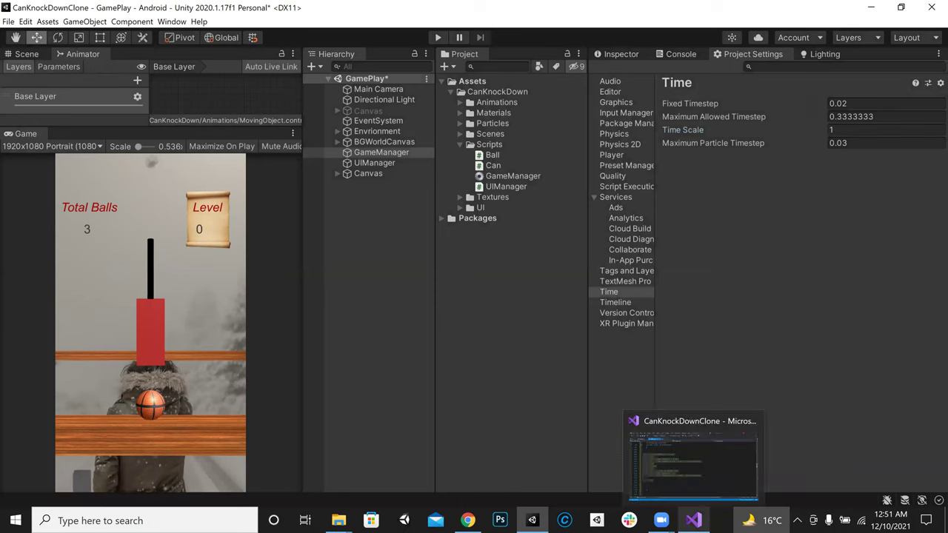
Switch to Visual Studio, undo the commenting-out of the slowMotion if/else block and save the script
{"action": "left_click", "coordinate": [693, 521]}
{"action": "key", "text": "Down"}
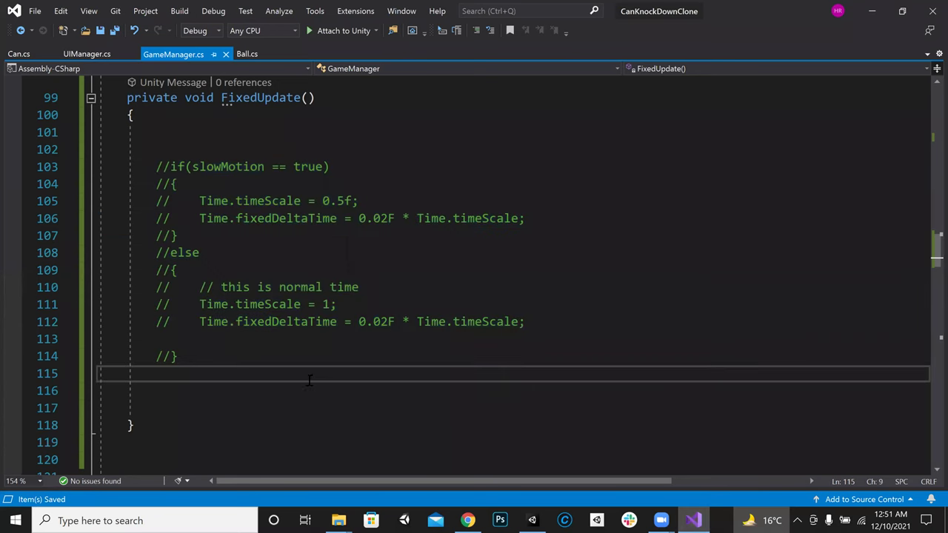
{"action": "key", "text": "ctrl+z"}
{"action": "key", "text": "Down"}
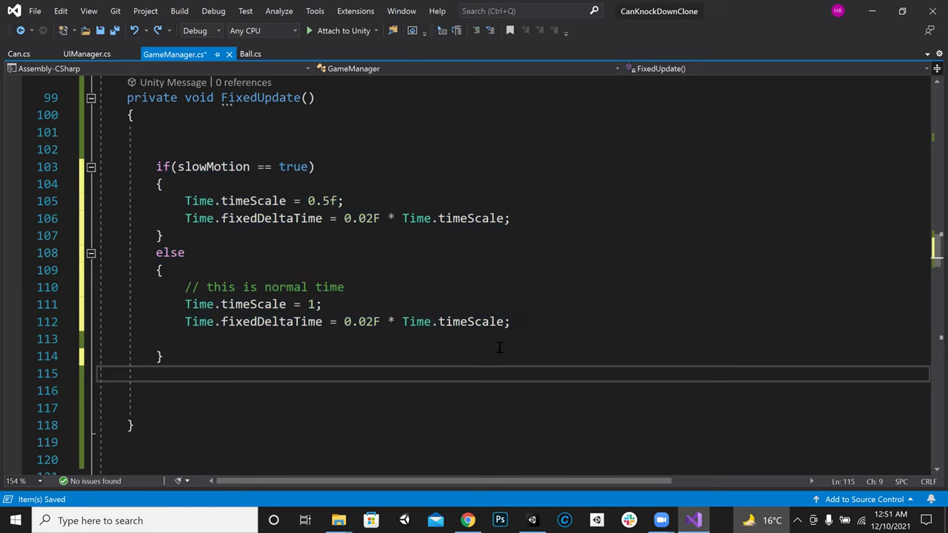
{"action": "key", "text": "ctrl+s"}
Remove the blank line ending the else block, set the slow-motion Time.timeScale to 0.25f and save GameManager.cs
{"action": "left_click", "coordinate": [529, 319]}
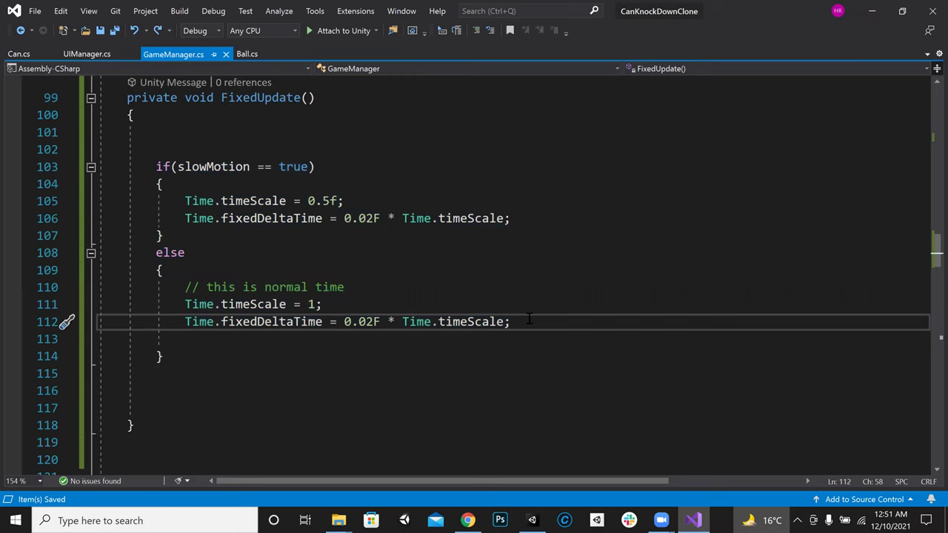
{"action": "key", "text": "Delete"}
{"action": "key", "text": "Up"}
{"action": "key", "text": "Up"}
{"action": "key", "text": "Up"}
{"action": "key", "text": "Up"}
{"action": "key", "text": "Up"}
{"action": "key", "text": "Up"}
{"action": "key", "text": "Up"}
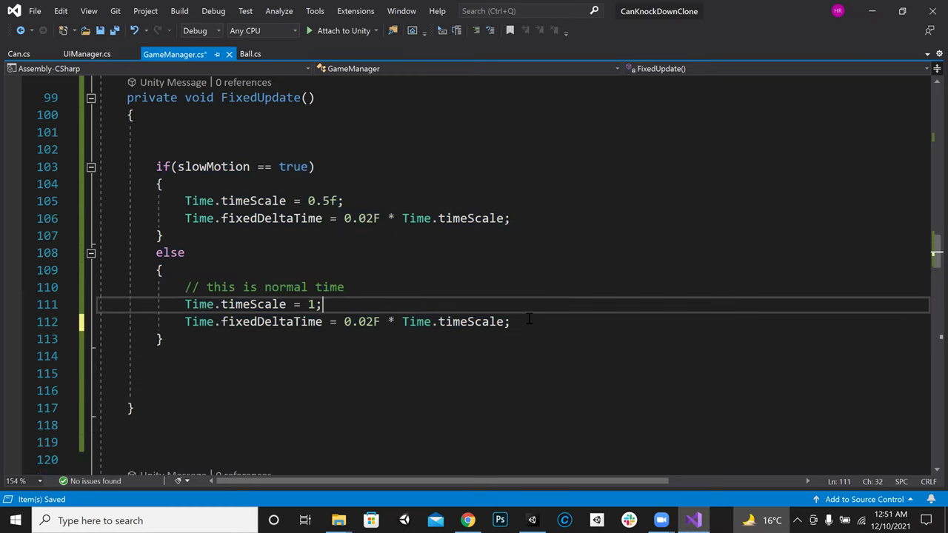
{"action": "key", "text": "Left"}
{"action": "key", "text": "Left"}
{"action": "key", "text": "BackSpace"}
{"action": "type", "text": "25"}
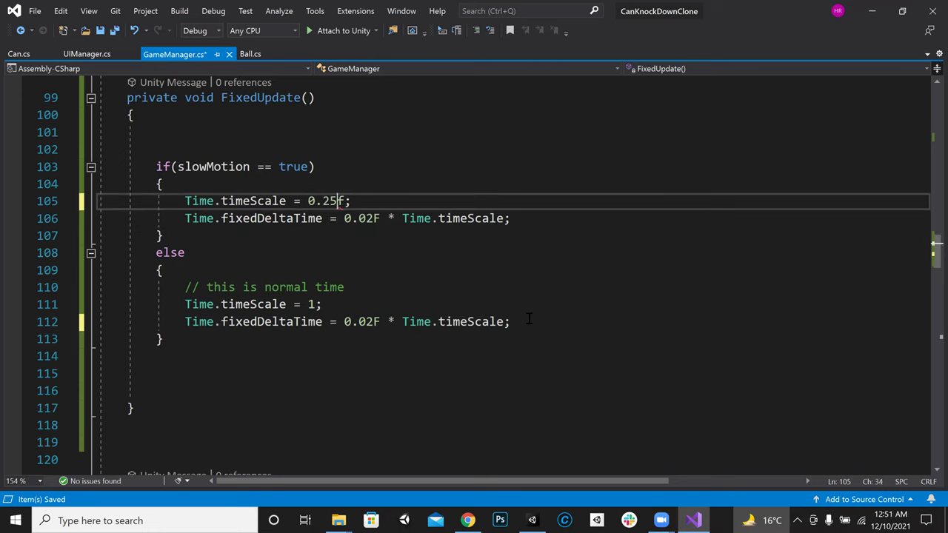
{"action": "key", "text": "ctrl+s"}
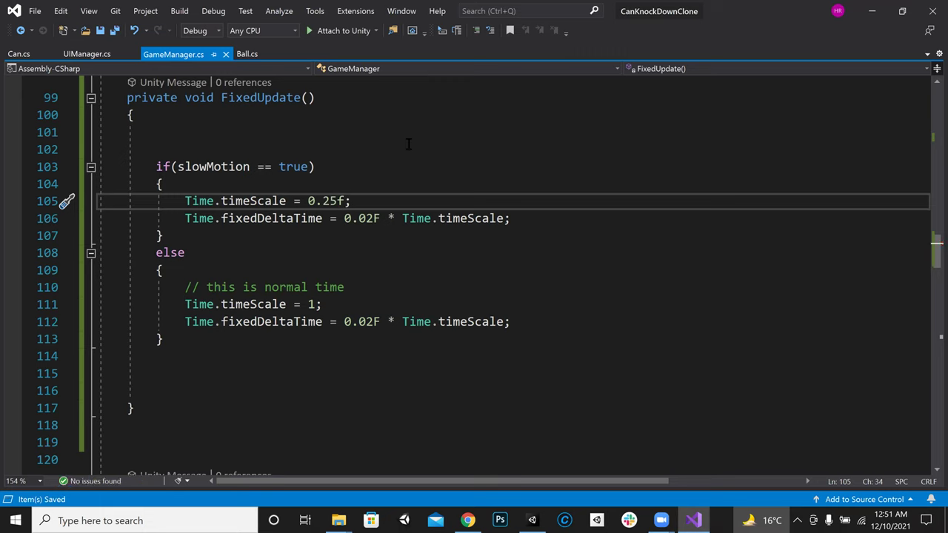
Delete two blank lines between the else block and the closing brace of FixedUpdate()
{"action": "scroll", "coordinate": [328, 175], "scroll_direction": "down", "scroll_amount": 2}
{"action": "scroll", "coordinate": [328, 175], "scroll_direction": "up", "scroll_amount": 2}
{"action": "scroll", "coordinate": [406, 151], "scroll_direction": "down", "scroll_amount": 1}
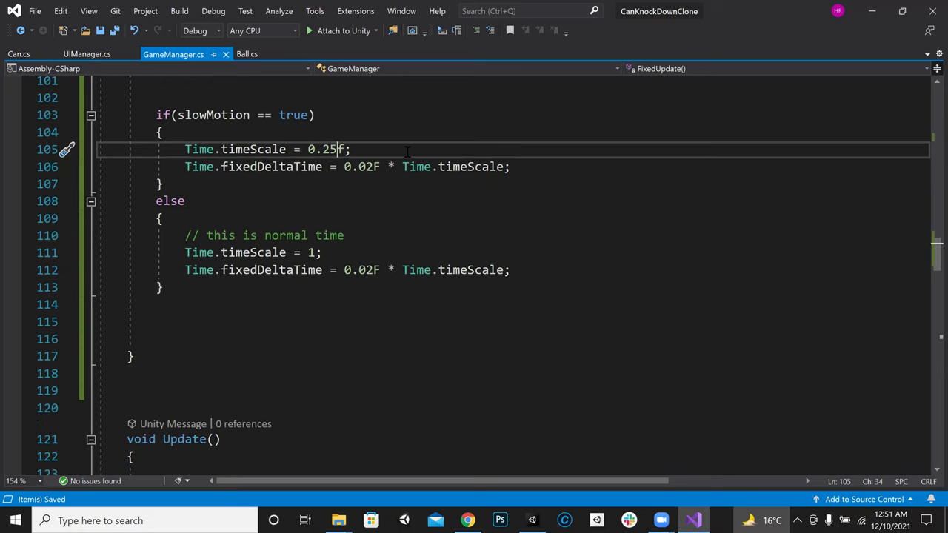
{"action": "left_click", "coordinate": [248, 275]}
{"action": "left_click", "coordinate": [245, 287]}
{"action": "key", "text": "Delete"}
{"action": "key", "text": "Delete"}
Delete one blank line between the opening brace of FixedUpdate() and the slowMotion condition, and save the script
{"action": "key", "text": "Up"}
{"action": "key", "text": "Up"}
{"action": "key", "text": "Up"}
{"action": "key", "text": "Up"}
{"action": "key", "text": "Up"}
{"action": "key", "text": "Up"}
{"action": "key", "text": "Up"}
{"action": "key", "text": "Up"}
{"action": "key", "text": "Up"}
{"action": "key", "text": "Up"}
{"action": "key", "text": "Up"}
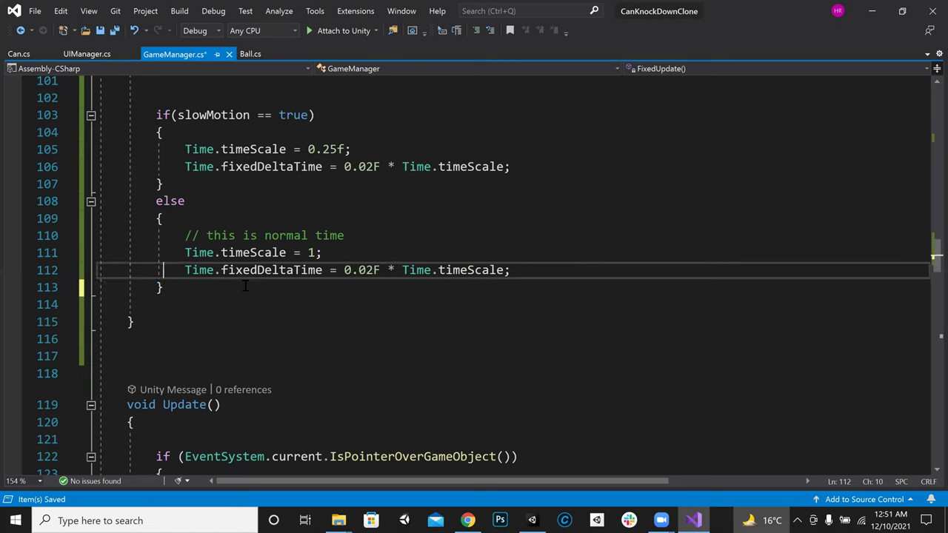
{"action": "key", "text": "Up"}
{"action": "key", "text": "Up"}
{"action": "key", "text": "Up"}
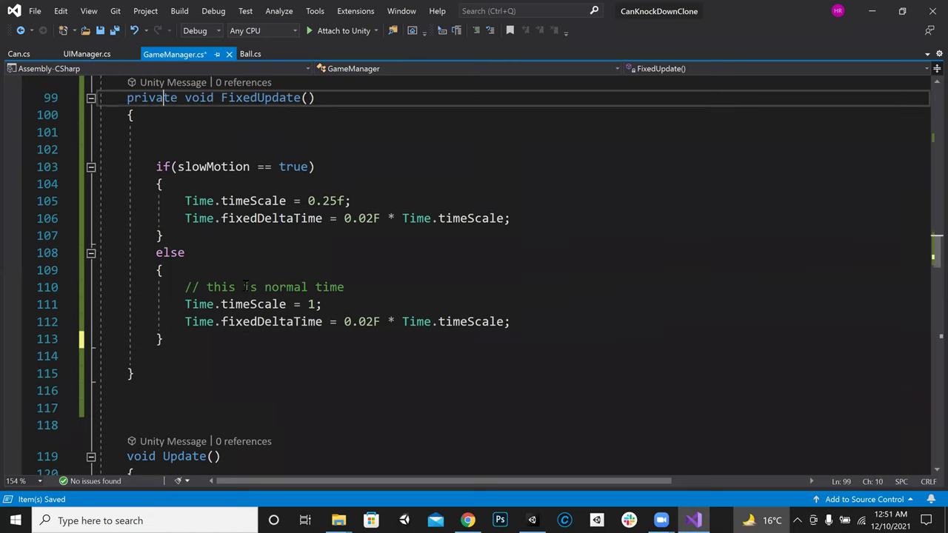
{"action": "key", "text": "Down"}
{"action": "key", "text": "Delete"}
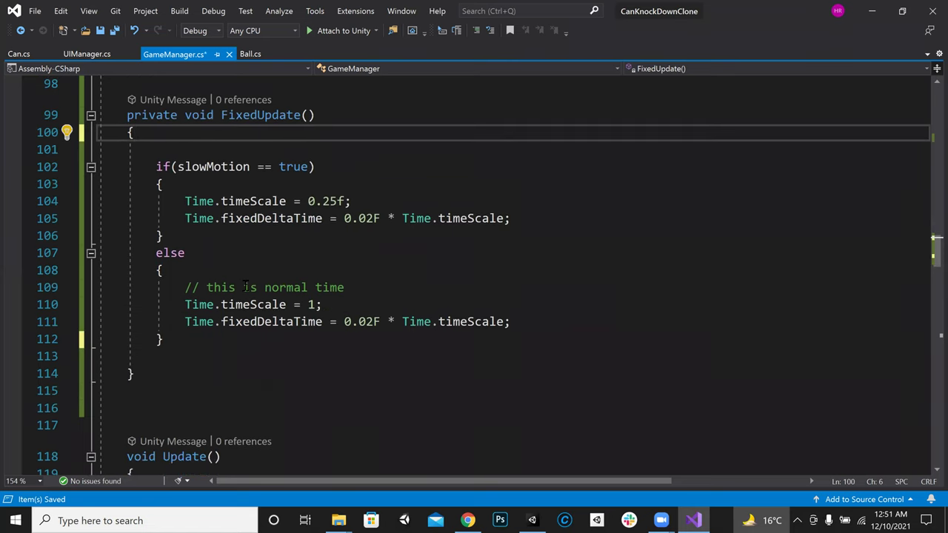
{"action": "key", "text": "ctrl+s"}
Highlight the true value in the slowMotion condition and open the Can.cs script
{"action": "mouse_move", "coordinate": [247, 201]}
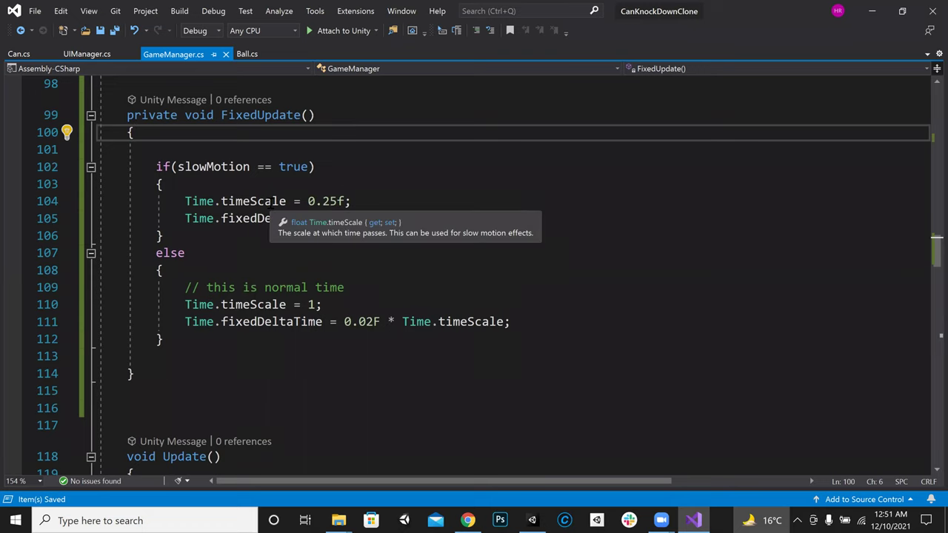
{"action": "left_click", "coordinate": [302, 167]}
{"action": "left_click_drag", "start_coordinate": [306, 166], "coordinate": [280, 166]}
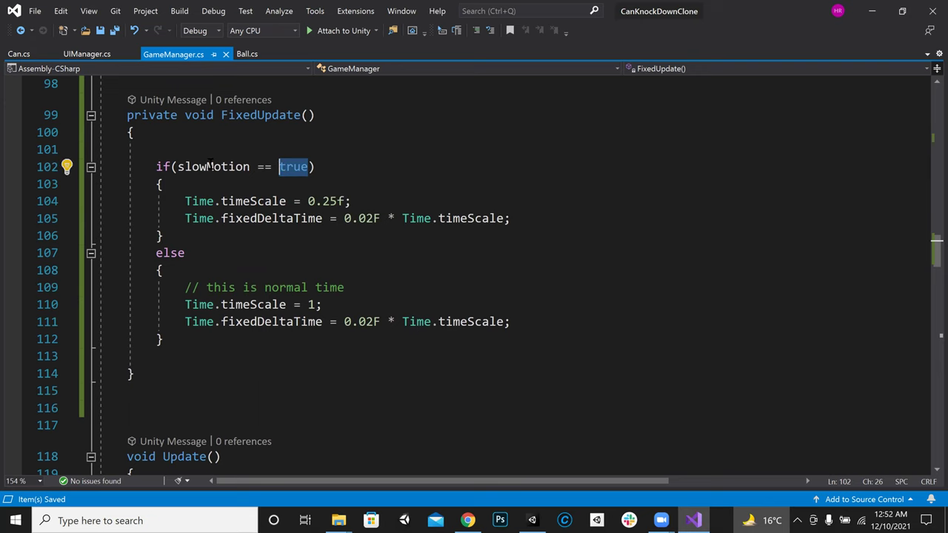
{"action": "left_click", "coordinate": [18, 54]}
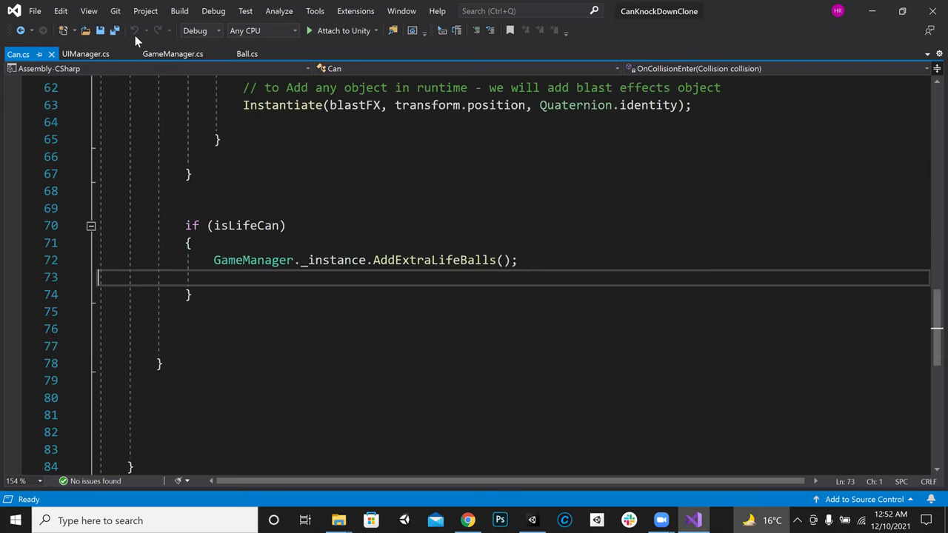
Return to the GameManager.cs script and place the cursor at the end of the slowMotion condition in FixedUpdate()
{"action": "left_click", "coordinate": [83, 54]}
{"action": "left_click", "coordinate": [150, 54]}
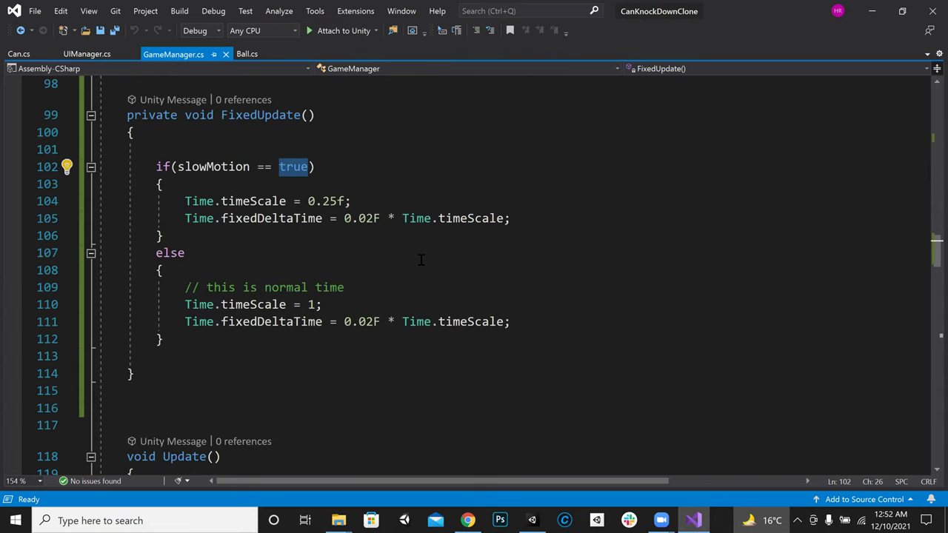
{"action": "scroll", "coordinate": [417, 256], "scroll_direction": "up", "scroll_amount": 1}
{"action": "left_click", "coordinate": [324, 218]}
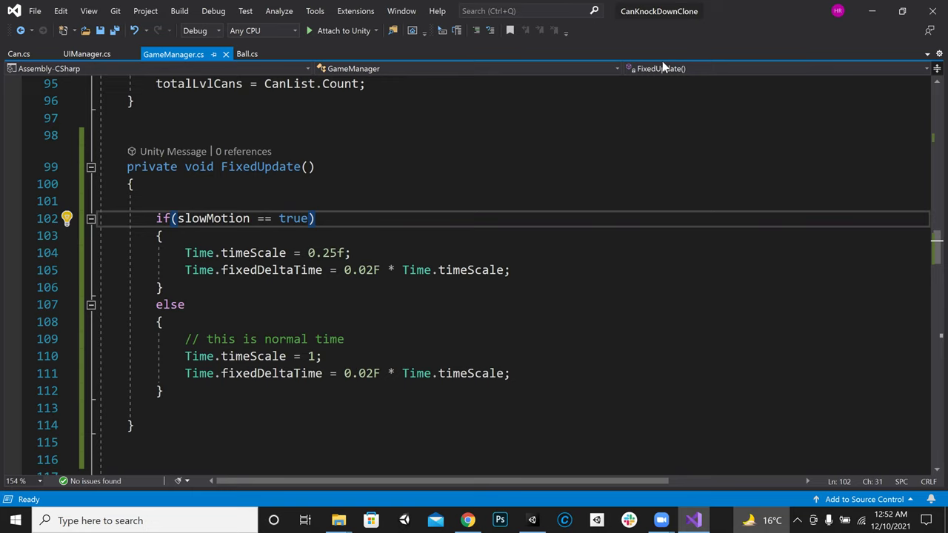
Switch to Unity, show the GameManager object in a widened Inspector and toggle its Slow Motion option to demonstrate it
{"action": "key", "text": "alt+Tab"}
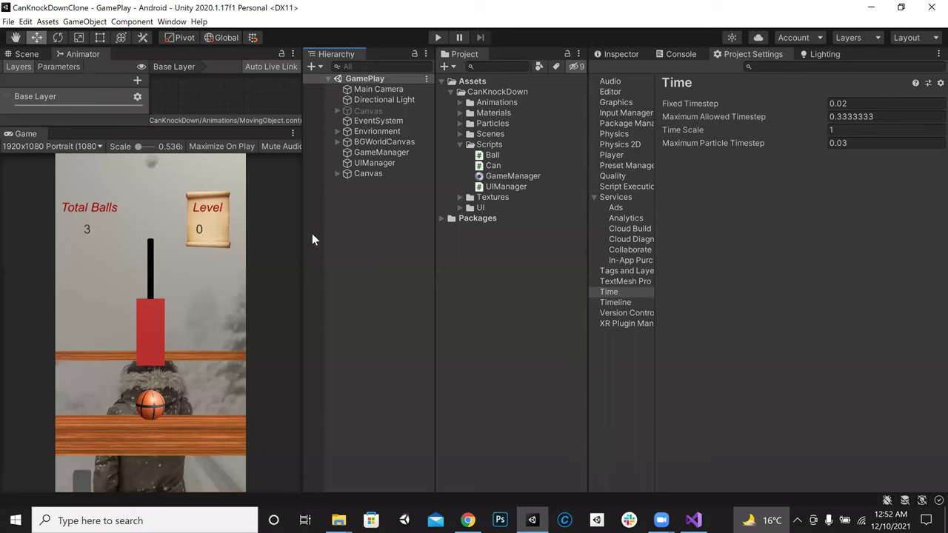
{"action": "left_click_drag", "start_coordinate": [302, 227], "coordinate": [428, 222]}
{"action": "left_click", "coordinate": [493, 153]}
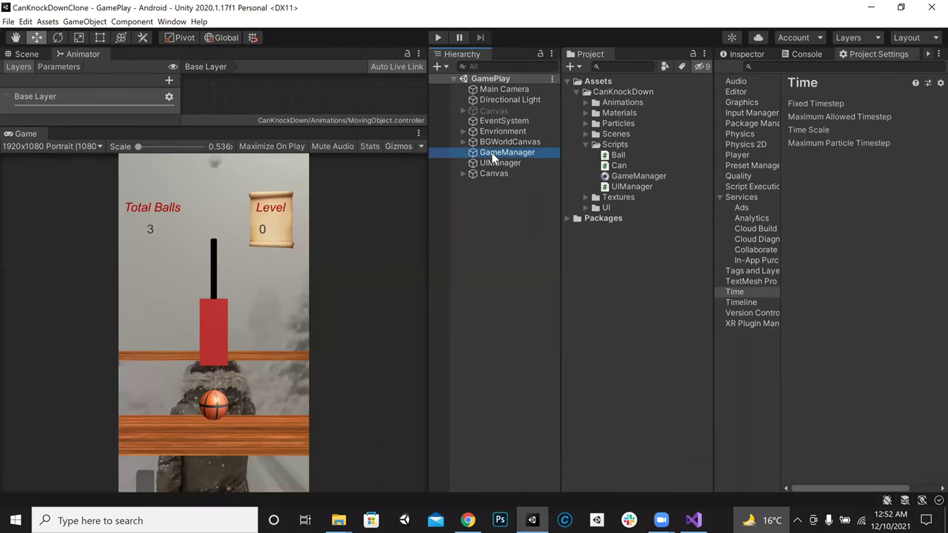
{"action": "left_click", "coordinate": [744, 54]}
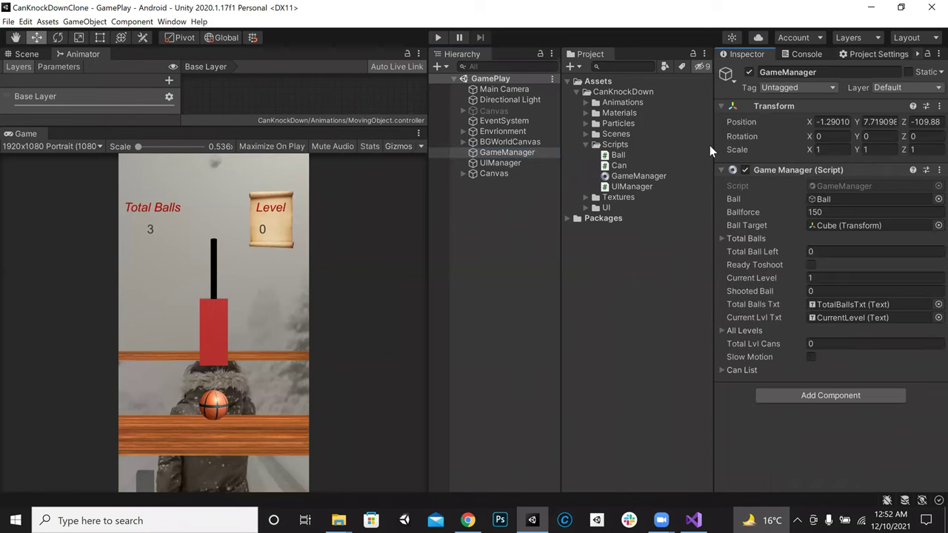
{"action": "left_click_drag", "start_coordinate": [709, 145], "coordinate": [672, 145]}
{"action": "left_click", "coordinate": [790, 357]}
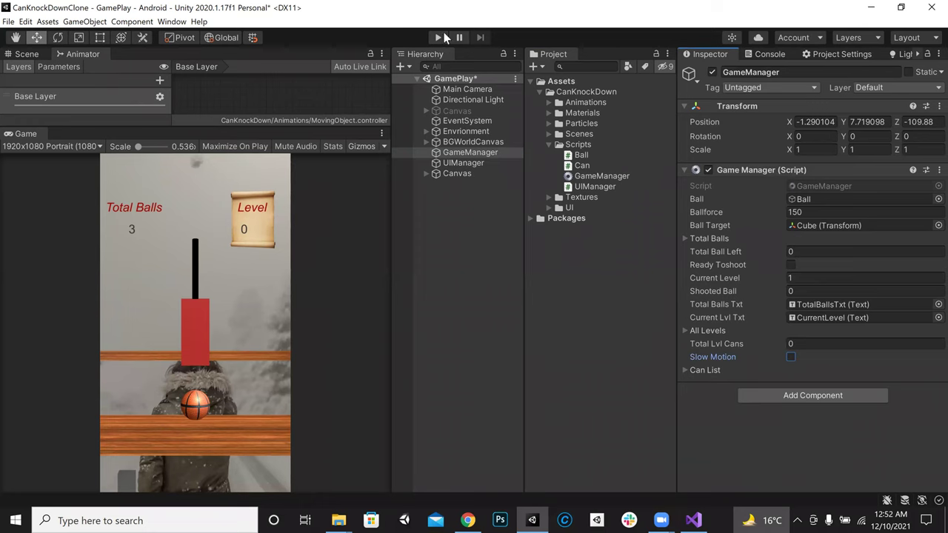
Switch back to Visual Studio and insert five blank lines above FixedUpdate() in GameManager.cs
{"action": "left_click", "coordinate": [693, 520]}
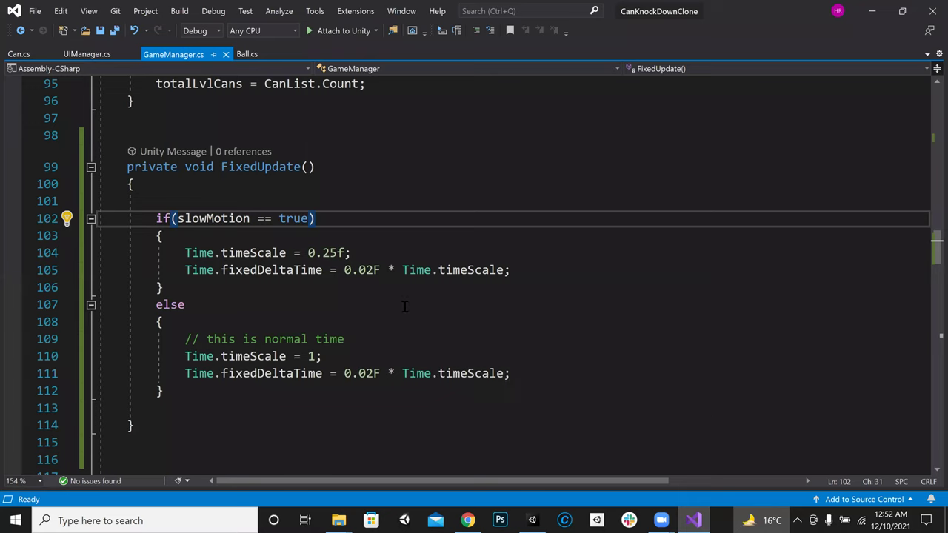
{"action": "left_click", "coordinate": [230, 124]}
{"action": "key", "text": "Return"}
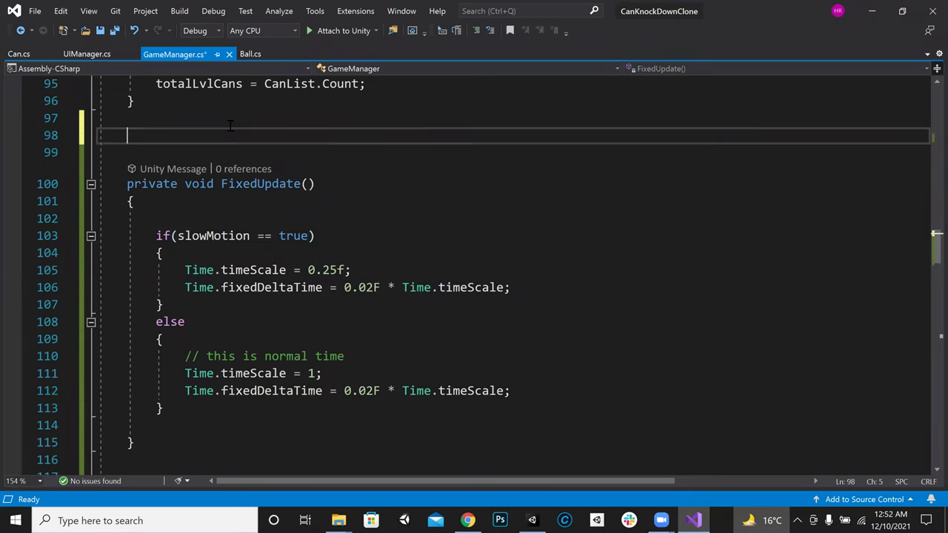
{"action": "key", "text": "Return"}
{"action": "key", "text": "Return"}
{"action": "key", "text": "Return"}
{"action": "key", "text": "Return"}
{"action": "key", "text": "Up"}
{"action": "key", "text": "Up"}
Declare an IEnumerator method named StartSlomo() with an empty body above FixedUpdate()
{"action": "type", "text": "ien"}
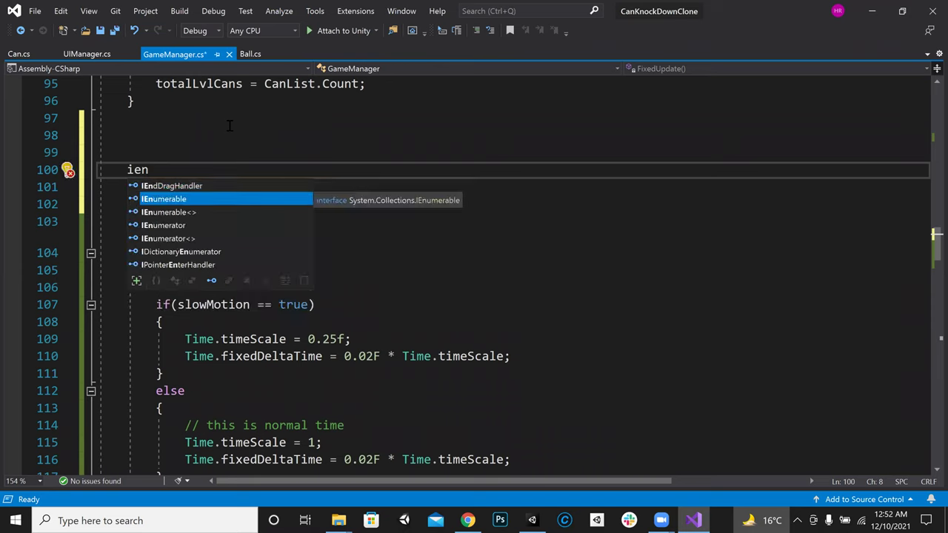
{"action": "key", "text": "Down"}
{"action": "key", "text": "Down"}
{"action": "key", "text": "Tab"}
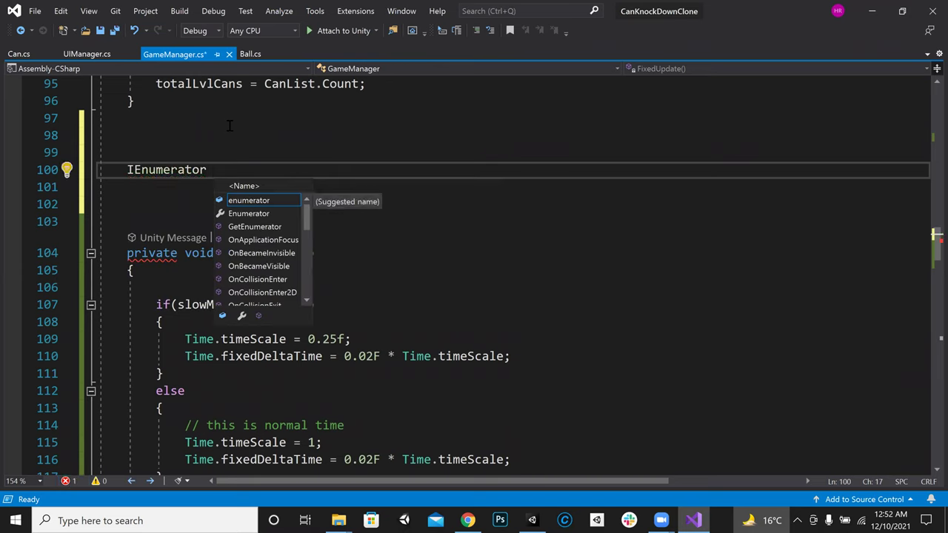
{"action": "type", "text": "StartSlomo"}
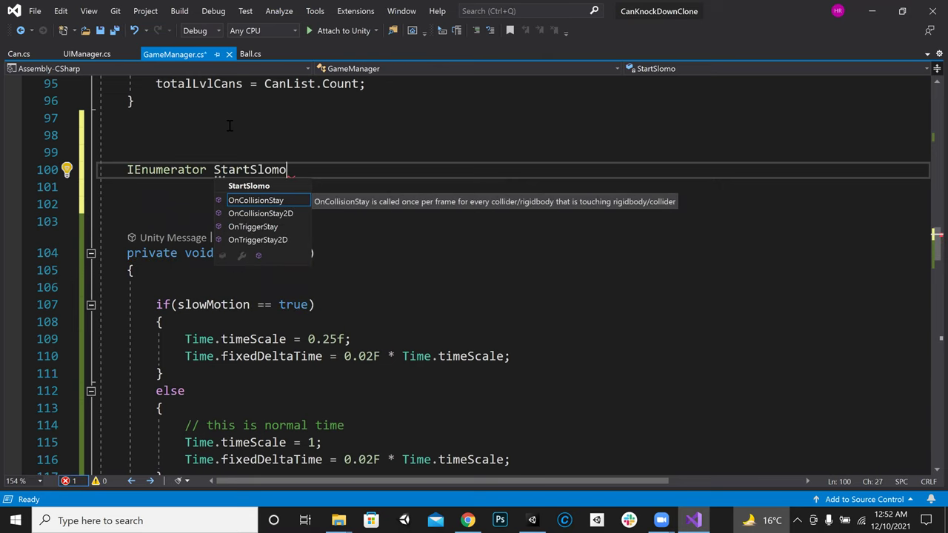
{"action": "type", "text": "()"}
{"action": "key", "text": "Return"}
{"action": "type", "text": "{"}
{"action": "key", "text": "Return"}
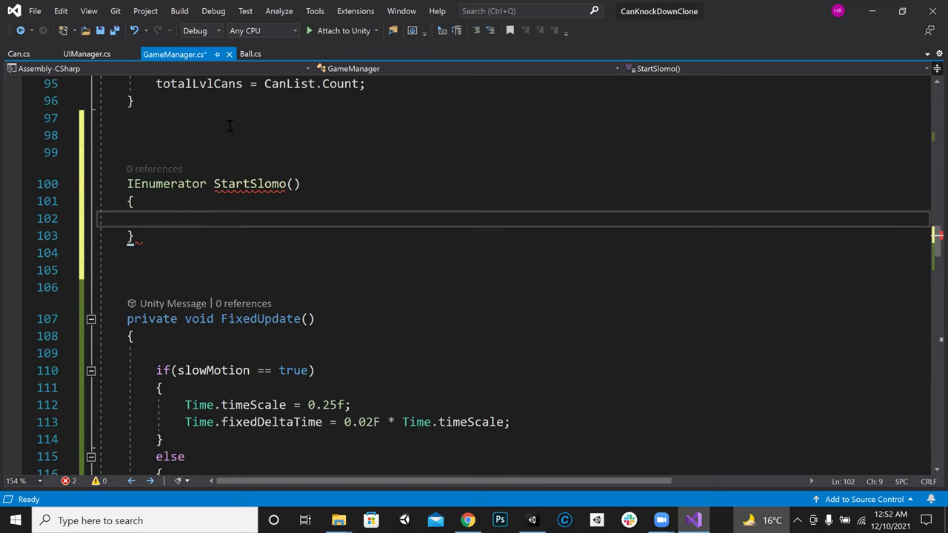
Write yield return new WaitForSeconds(1f); inside the StartSlomo() body
{"action": "key", "text": "Up"}
{"action": "key", "text": "Up"}
{"action": "key", "text": "Right"}
{"action": "key", "text": "Right"}
{"action": "key", "text": "Right"}
{"action": "key", "text": "Right"}
{"action": "key", "text": "Right"}
{"action": "key", "text": "Right"}
{"action": "key", "text": "Down"}
{"action": "key", "text": "Down"}
{"action": "type", "text": "yield ree"}
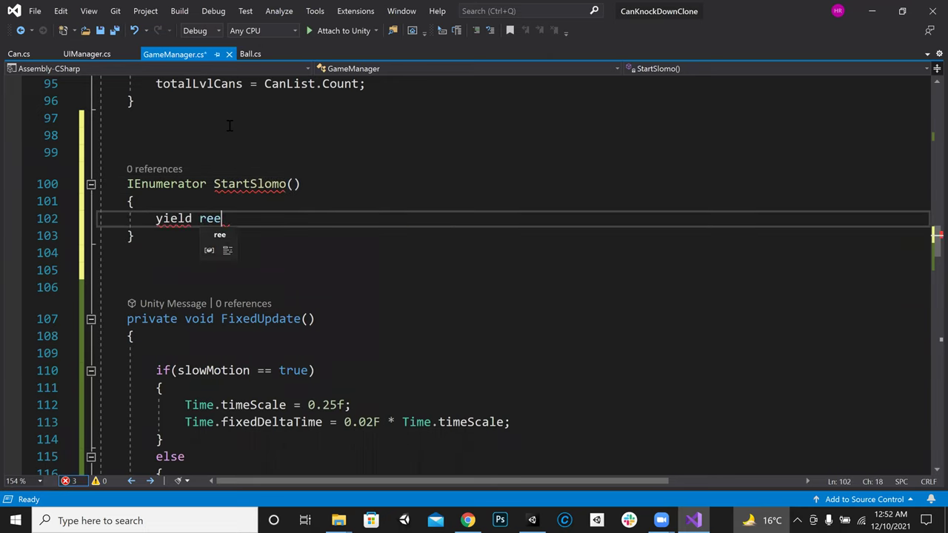
{"action": "key", "text": "BackSpace"}
{"action": "type", "text": "turn"}
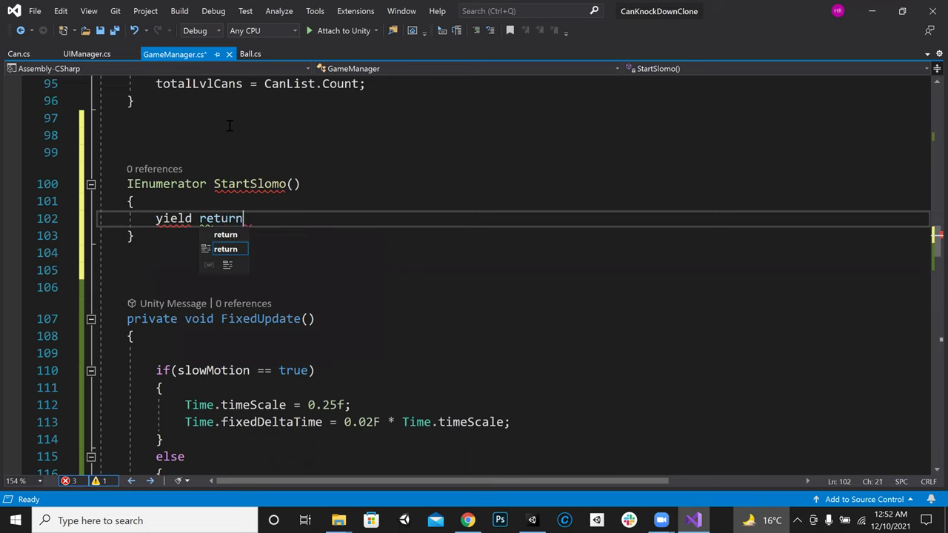
{"action": "type", "text": " new waitForSeconds"}
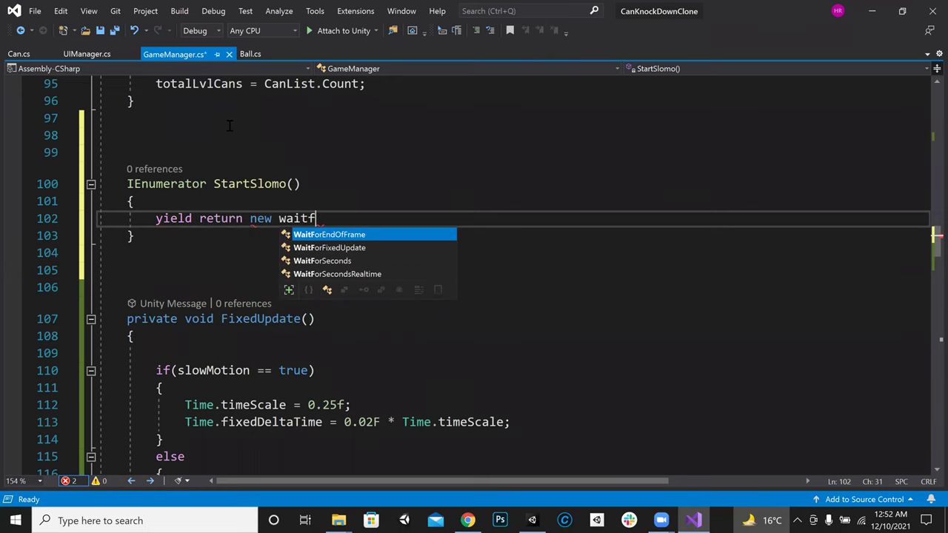
{"action": "key", "text": "Tab"}
{"action": "type", "text": "();"}
{"action": "key", "text": "Left"}
{"action": "key", "text": "Left"}
{"action": "type", "text": "1f"}
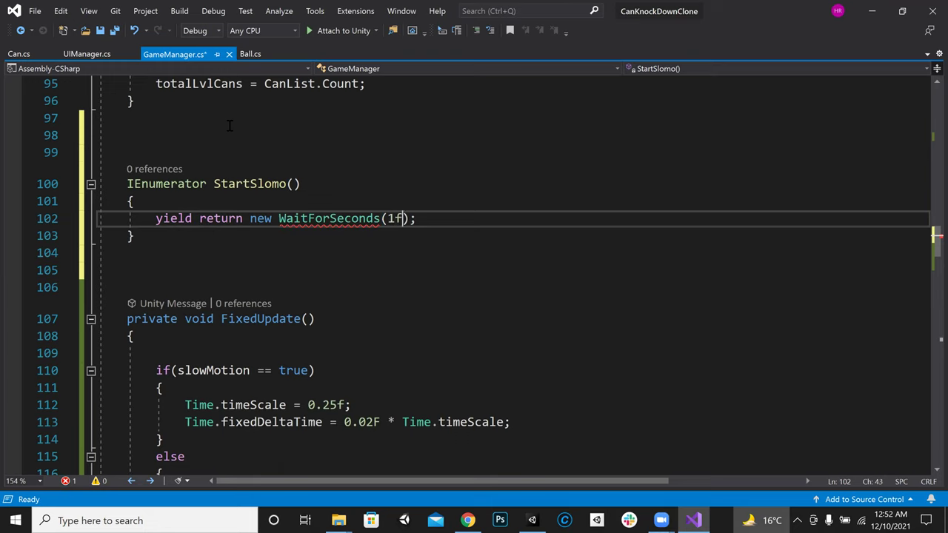
Add slowMotion = true; below the one-second wait in StartSlomo() and save the script
{"action": "key", "text": "End"}
{"action": "key", "text": "Return"}
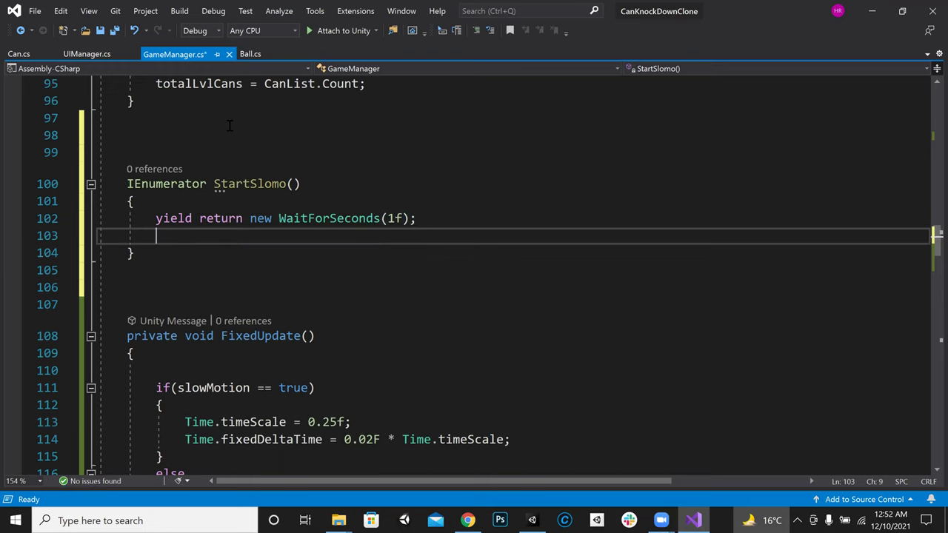
{"action": "type", "text": "slomo"}
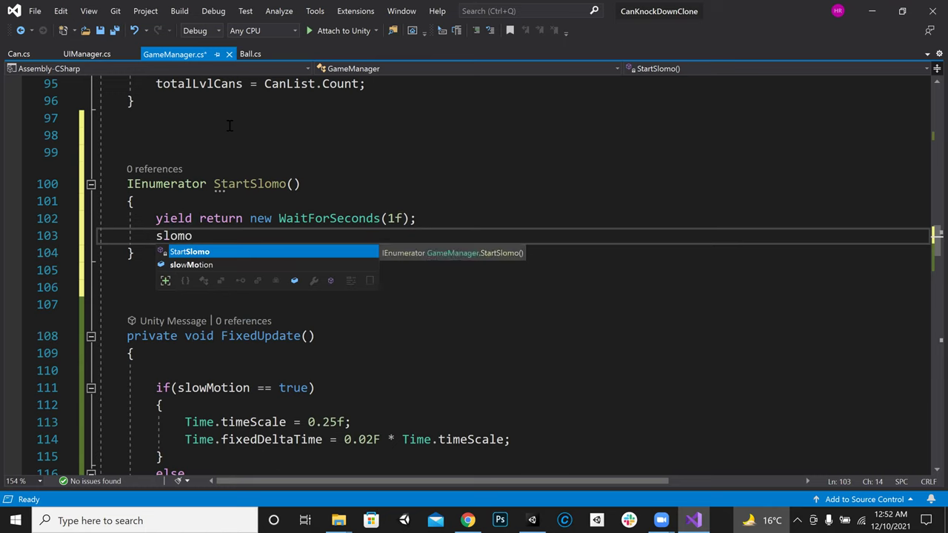
{"action": "key", "text": "Down"}
{"action": "key", "text": "Tab"}
{"action": "type", "text": "= true;"}
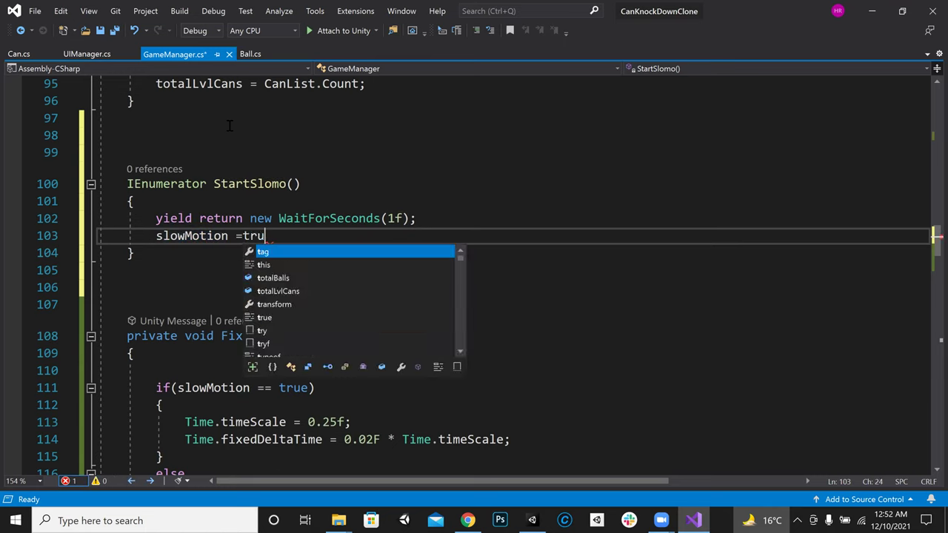
{"action": "key", "text": "ctrl+s"}
Copy the WaitForSeconds line below slowMotion = true; and set the copy's wait to 2f
{"action": "key", "text": "Return"}
{"action": "key", "text": "Return"}
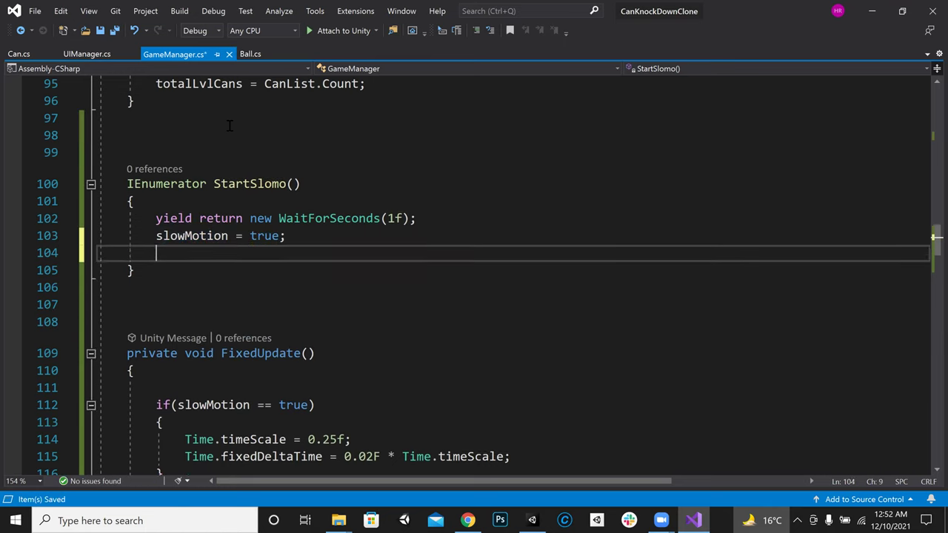
{"action": "key", "text": "Up"}
{"action": "key", "text": "Up"}
{"action": "key", "text": "Up"}
{"action": "key", "text": "shift+Right"}
{"action": "key", "text": "shift+Right"}
{"action": "key", "text": "shift+Right"}
{"action": "key", "text": "shift+Right"}
{"action": "key", "text": "shift+Right"}
{"action": "key", "text": "shift+Right"}
{"action": "key", "text": "shift+Right"}
{"action": "key", "text": "shift+Right"}
{"action": "key", "text": "shift+Right"}
{"action": "key", "text": "shift+Right"}
{"action": "key", "text": "shift+Right"}
{"action": "key", "text": "shift+Right"}
{"action": "key", "text": "shift+Right"}
{"action": "key", "text": "shift+Right"}
{"action": "key", "text": "shift+Right"}
{"action": "key", "text": "shift+Right"}
{"action": "key", "text": "shift+Right"}
{"action": "key", "text": "shift+Right"}
{"action": "key", "text": "shift+Right"}
{"action": "key", "text": "shift+Right"}
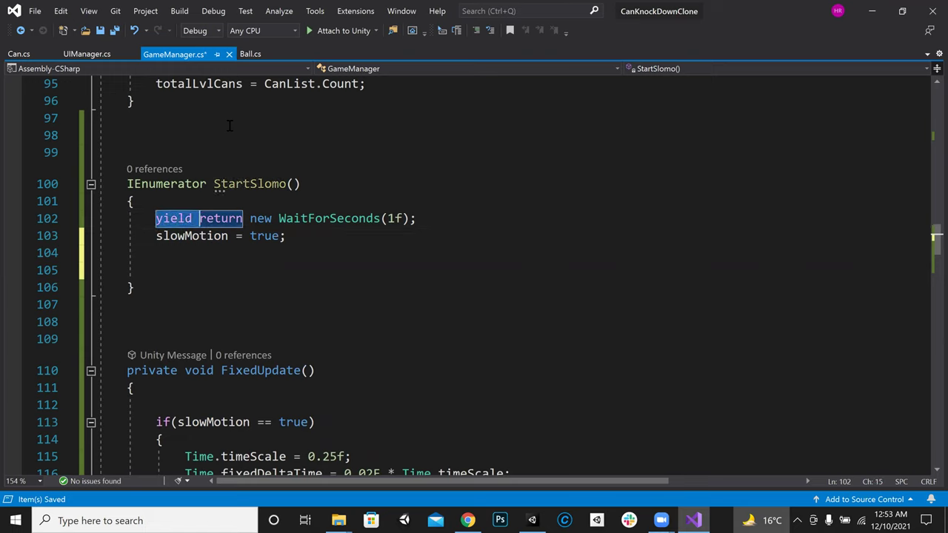
{"action": "key", "text": "shift+Right"}
{"action": "key", "text": "shift+Right"}
{"action": "key", "text": "shift+Right"}
{"action": "key", "text": "shift+Right"}
{"action": "key", "text": "shift+Right"}
{"action": "key", "text": "shift+Right"}
{"action": "key", "text": "shift+Right"}
{"action": "key", "text": "shift+Right"}
{"action": "key", "text": "shift+Right"}
{"action": "key", "text": "shift+Right"}
{"action": "key", "text": "shift+Right"}
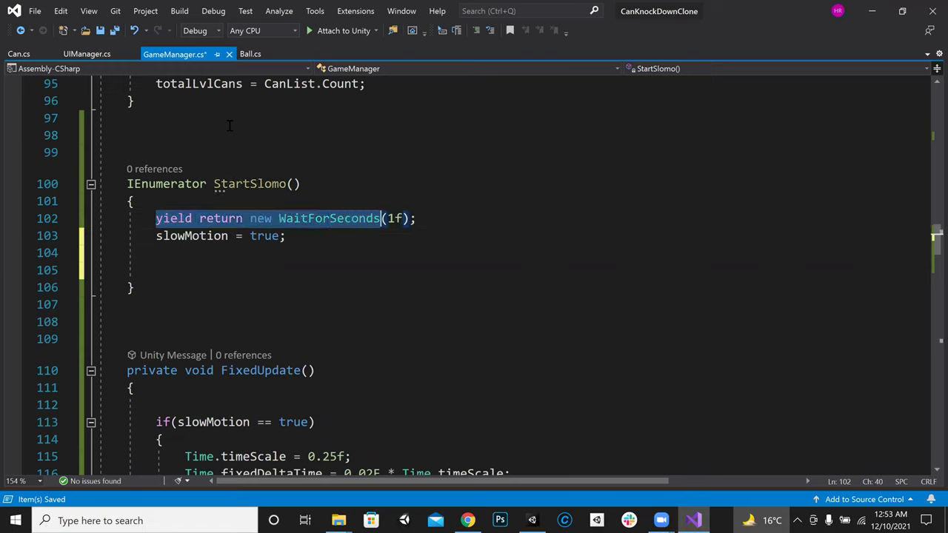
{"action": "key", "text": "shift+Right"}
{"action": "key", "text": "shift+Right"}
{"action": "key", "text": "ctrl+c"}
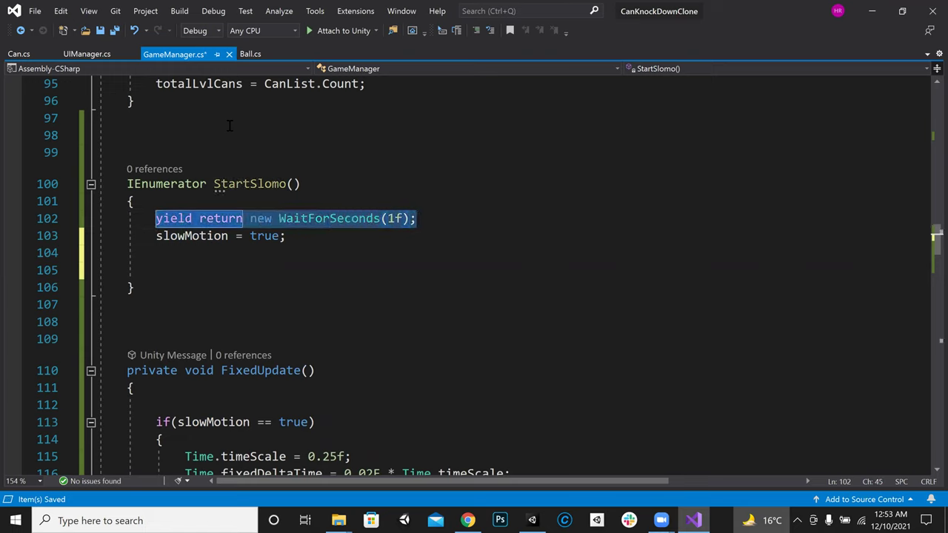
{"action": "key", "text": "Down"}
{"action": "key", "text": "Down"}
{"action": "key", "text": "ctrl+v"}
{"action": "key", "text": "Left"}
{"action": "key", "text": "Left"}
{"action": "key", "text": "Left"}
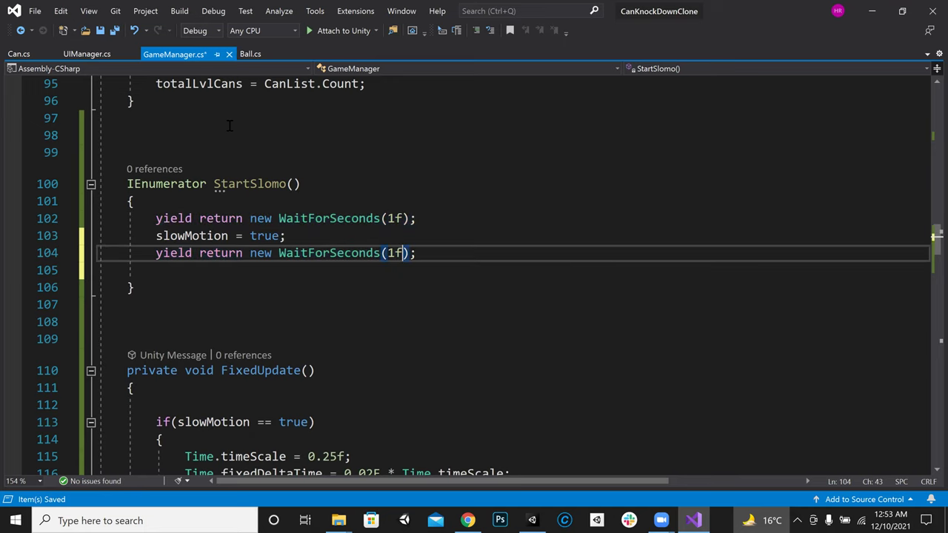
{"action": "key", "text": "BackSpace"}
{"action": "type", "text": "2"}
Copy the slowMotion assignment below the 2f wait, change its value to false and add a blank line after it
{"action": "key", "text": "Down"}
{"action": "key", "text": "Up"}
{"action": "key", "text": "Up"}
{"action": "key", "text": "Left"}
{"action": "key", "text": "shift+Left"}
{"action": "key", "text": "shift+Left"}
{"action": "key", "text": "shift+Left"}
{"action": "key", "text": "shift+Left"}
{"action": "key", "text": "shift+Left"}
{"action": "key", "text": "shift+Left"}
{"action": "key", "text": "shift+Left"}
{"action": "key", "text": "shift+Left"}
{"action": "key", "text": "shift+Left"}
{"action": "key", "text": "shift+Left"}
{"action": "key", "text": "shift+Left"}
{"action": "key", "text": "shift+Left"}
{"action": "key", "text": "shift+Left"}
{"action": "key", "text": "shift+Left"}
{"action": "key", "text": "shift+Left"}
{"action": "key", "text": "shift+Left"}
{"action": "key", "text": "shift+Left"}
{"action": "key", "text": "ctrl+c"}
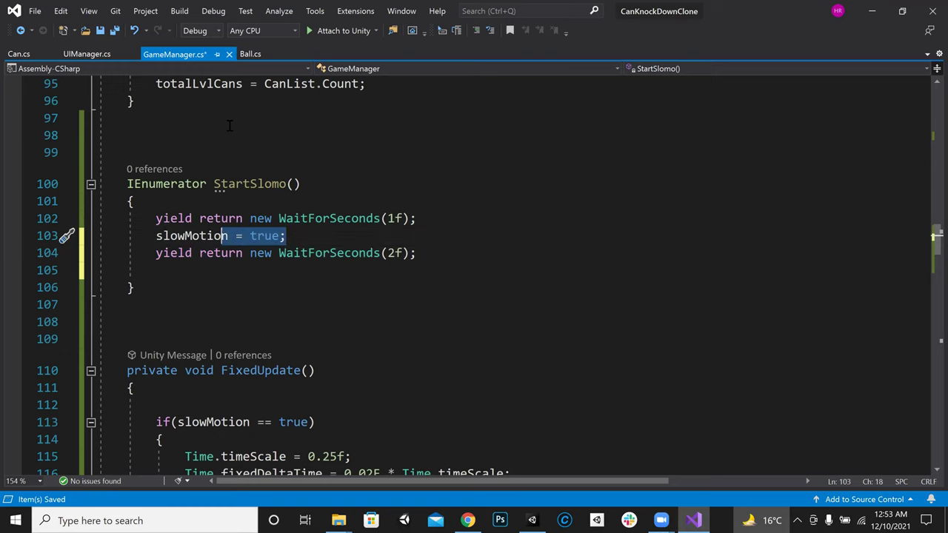
{"action": "key", "text": "Down"}
{"action": "key", "text": "Down"}
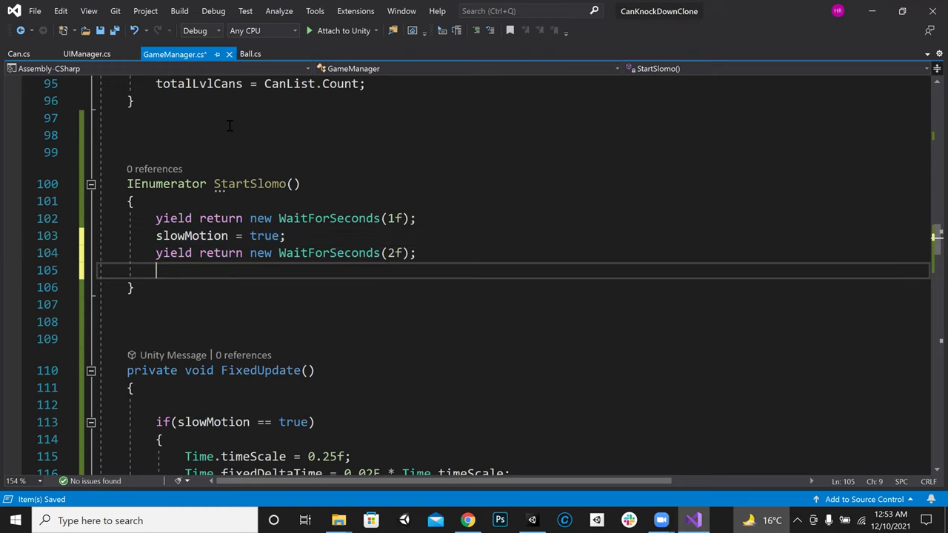
{"action": "key", "text": "ctrl+v"}
{"action": "type", "text": ";"}
{"action": "key", "text": "Left"}
{"action": "key", "text": "BackSpace"}
{"action": "key", "text": "BackSpace"}
{"action": "key", "text": "BackSpace"}
{"action": "key", "text": "BackSpace"}
{"action": "type", "text": "false"}
{"action": "key", "text": "End"}
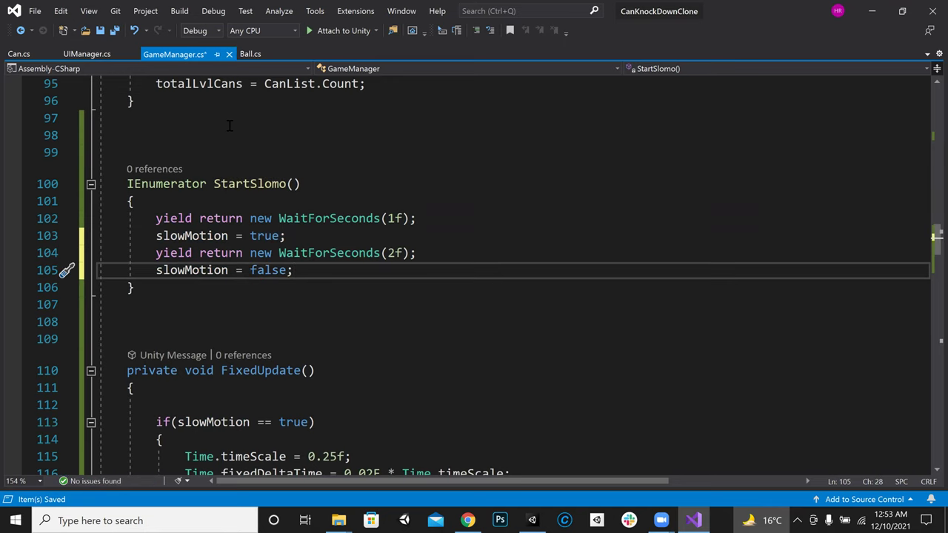
{"action": "key", "text": "Return"}
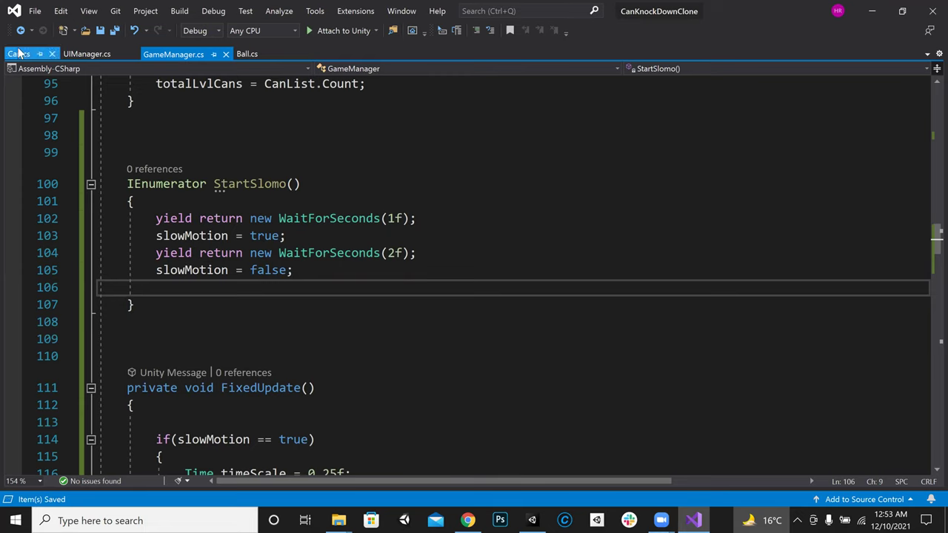
Make the StartSlomo() coroutine public and save GameManager.cs
{"action": "left_click", "coordinate": [120, 184]}
{"action": "type", "text": "public"}
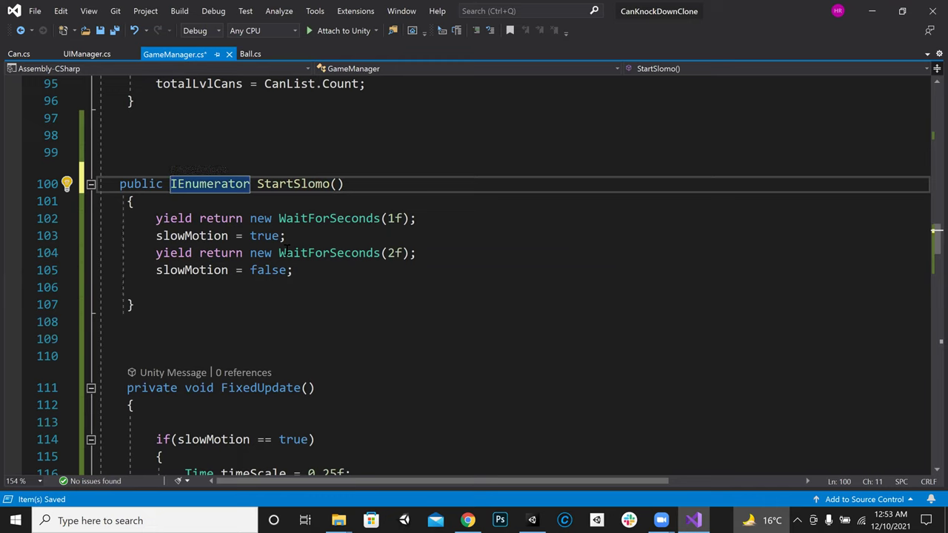
{"action": "key", "text": "ctrl+s"}
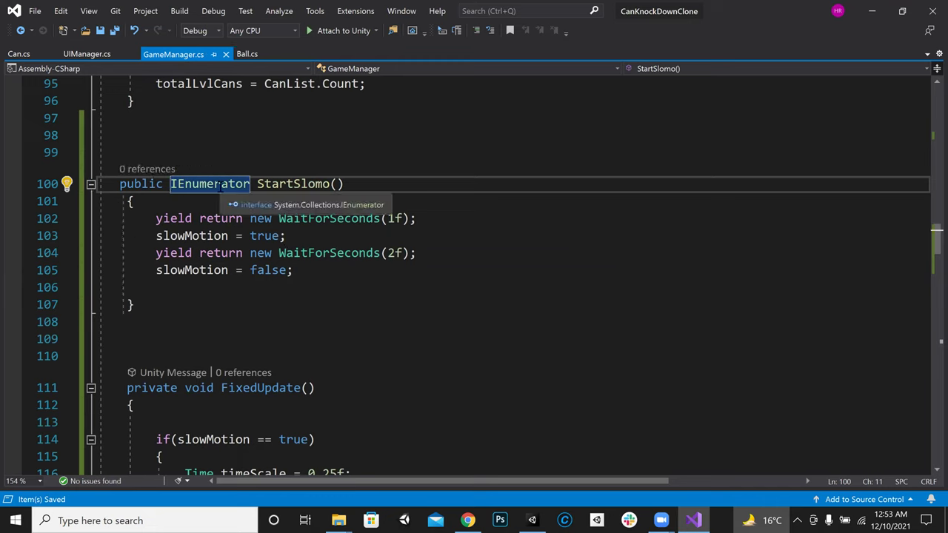
Open Can.cs and insert two blank lines above the "Blast code" comment in the isBombCan block
{"action": "left_click", "coordinate": [19, 54]}
{"action": "scroll", "coordinate": [273, 207], "scroll_direction": "up", "scroll_amount": 8}
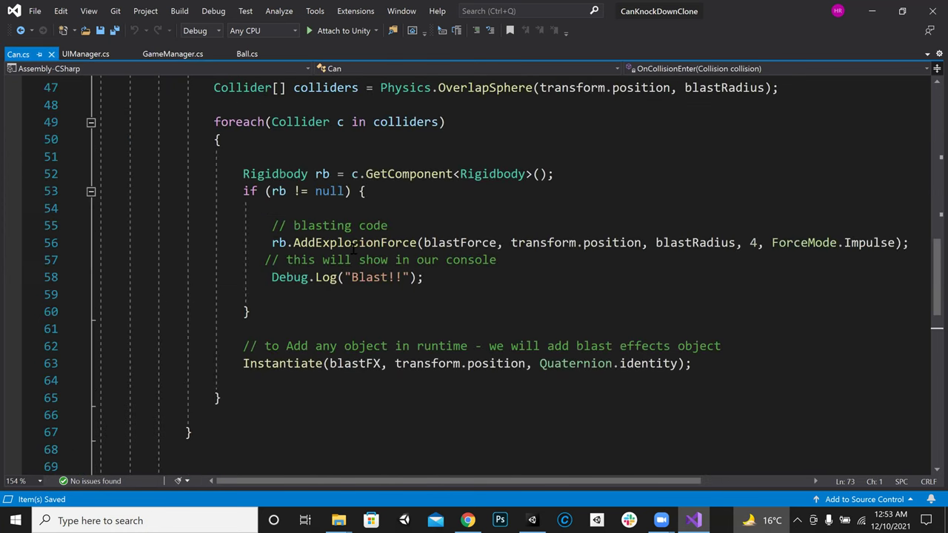
{"action": "scroll", "coordinate": [312, 196], "scroll_direction": "down", "scroll_amount": 1}
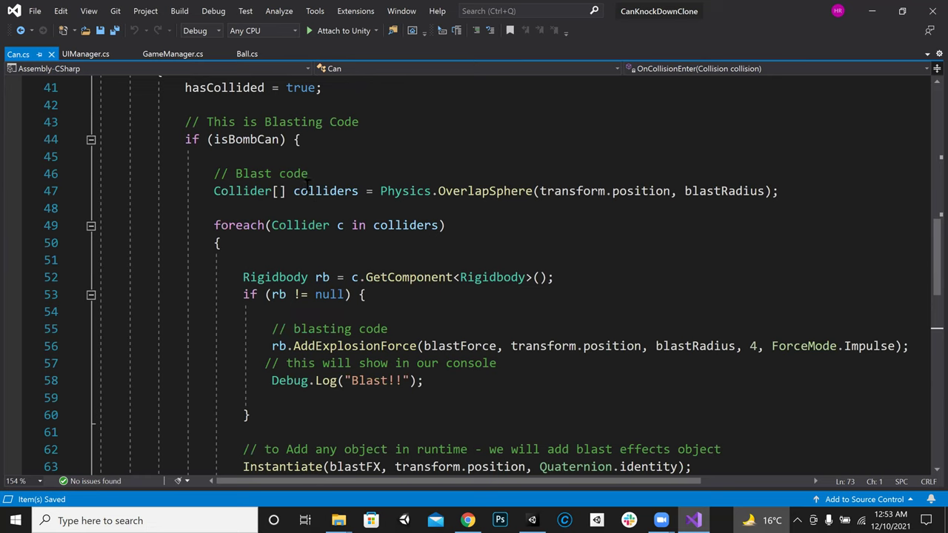
{"action": "left_click", "coordinate": [252, 161]}
{"action": "key", "text": "Return"}
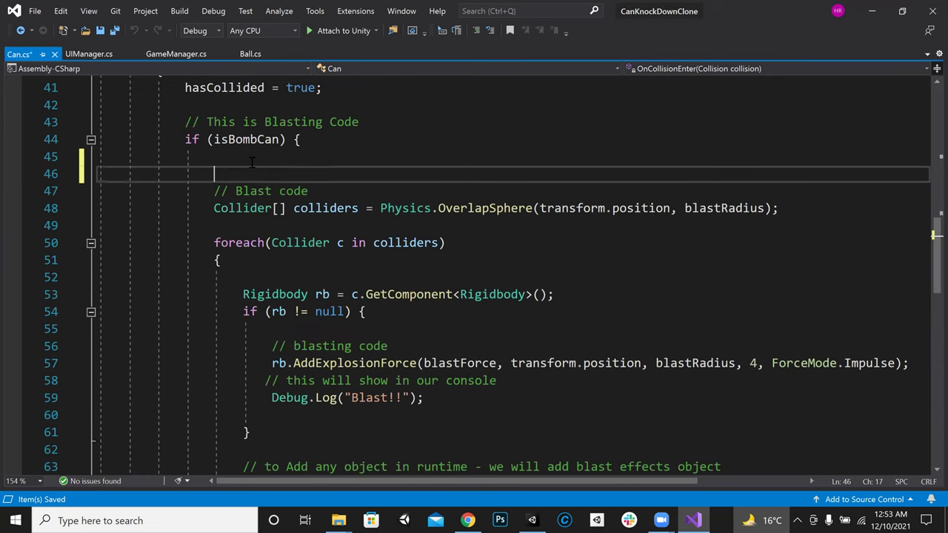
{"action": "key", "text": "Return"}
{"action": "key", "text": "Up"}
Enter the unfinished reference GameManager._instance. on the blank line above the "Blast code" comment in the isBombCan block
{"action": "type", "text": "game"}
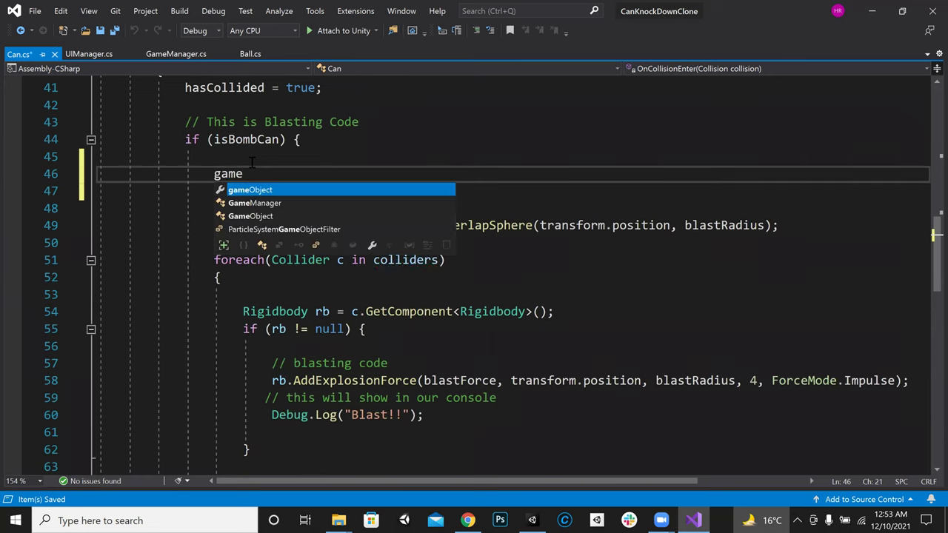
{"action": "key", "text": "Down"}
{"action": "type", "text": "._ins"}
{"action": "key", "text": "Down"}
{"action": "key", "text": "Down"}
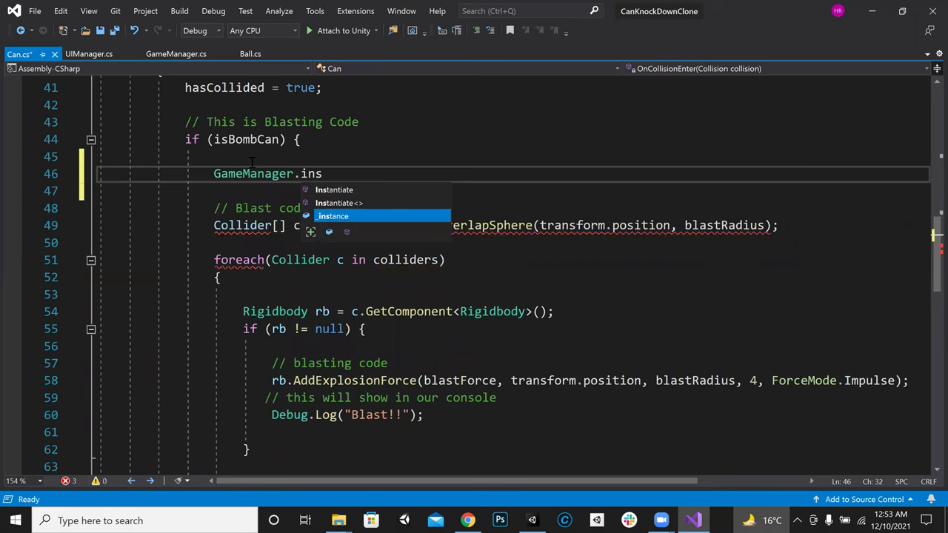
{"action": "key", "text": "Tab"}
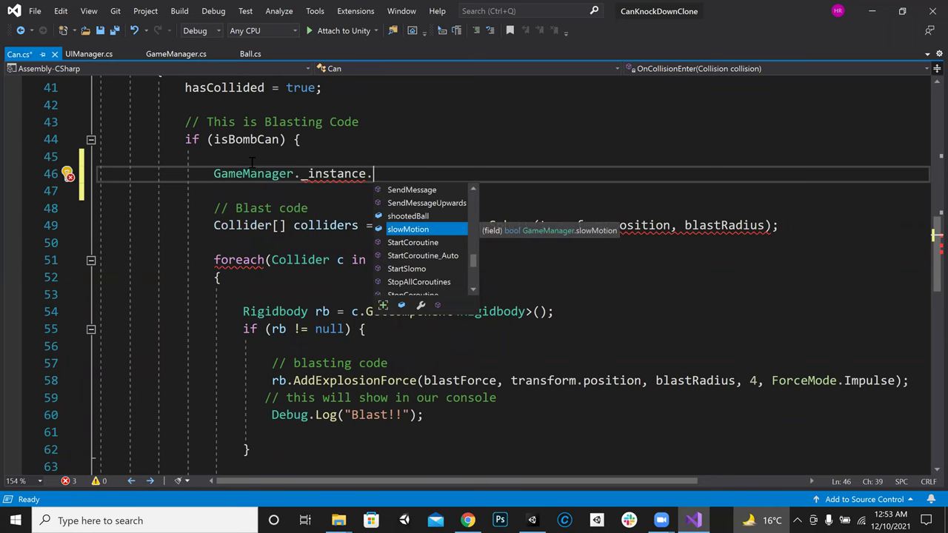
Insert two lines above the GameManager._instance. reference, check the coroutine's name in GameManager.cs, and add StartCoroutine() in Can.cs
{"action": "key", "text": "Escape"}
{"action": "key", "text": "Up"}
{"action": "key", "text": "Return"}
{"action": "key", "text": "Return"}
{"action": "key", "text": "Up"}
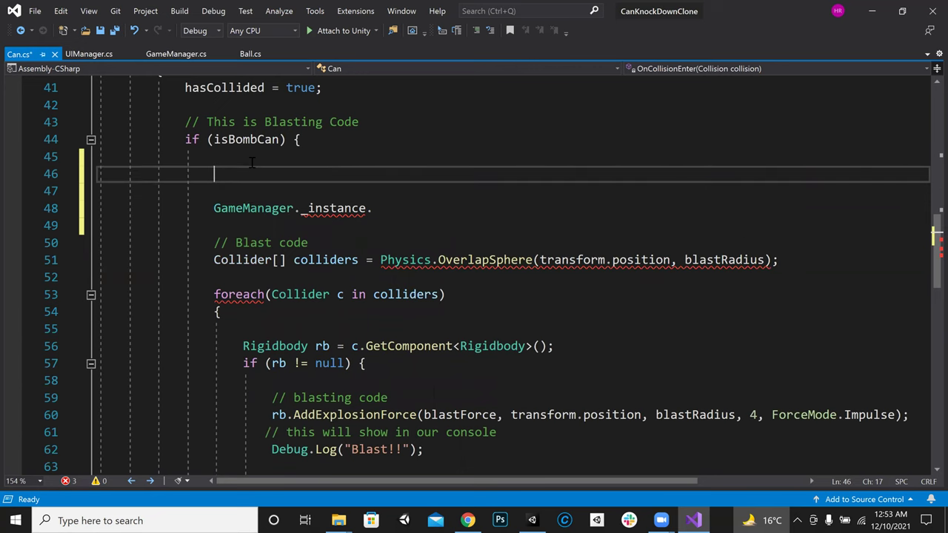
{"action": "left_click", "coordinate": [169, 52]}
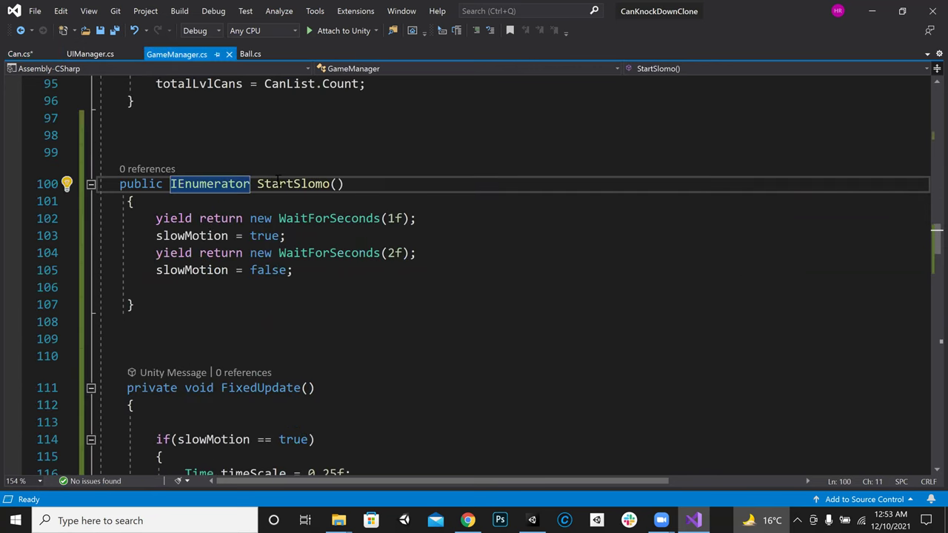
{"action": "left_click", "coordinate": [18, 54]}
{"action": "type", "text": "star"}
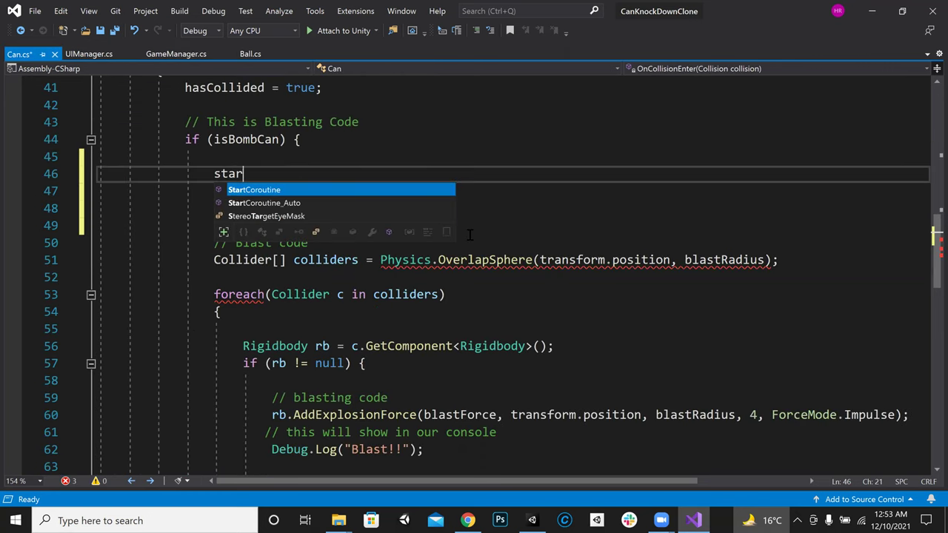
{"action": "key", "text": "Tab"}
{"action": "type", "text": "("}
Move the GameManager._instance. reference from its own line into the parentheses of StartCoroutine()
{"action": "key", "text": "Down"}
{"action": "key", "text": "Down"}
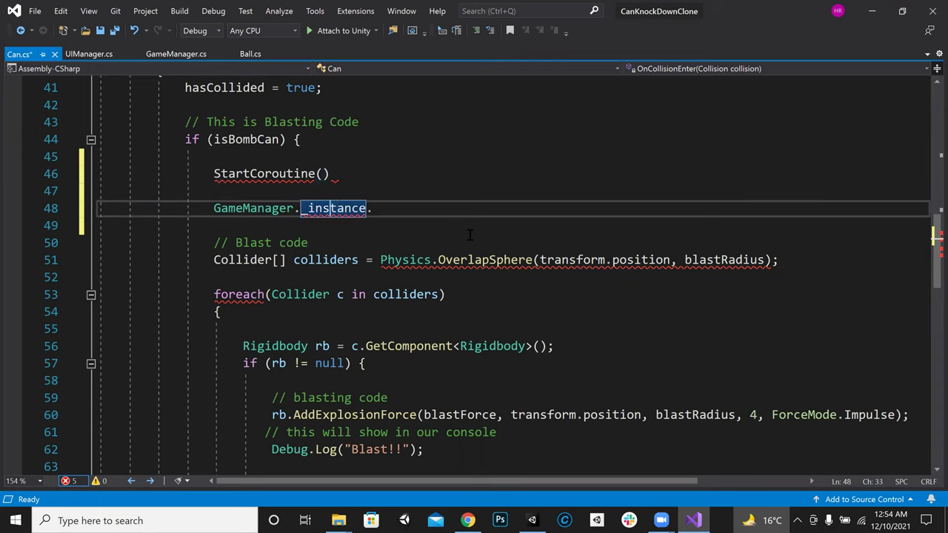
{"action": "key", "text": "Left"}
{"action": "key", "text": "Left"}
{"action": "key", "text": "Left"}
{"action": "key", "text": "Left"}
{"action": "key", "text": "Left"}
{"action": "key", "text": "Left"}
{"action": "key", "text": "Left"}
{"action": "key", "text": "Left"}
{"action": "key", "text": "Left"}
{"action": "key", "text": "Left"}
{"action": "key", "text": "Left"}
{"action": "key", "text": "Left"}
{"action": "key", "text": "Left"}
{"action": "key", "text": "Left"}
{"action": "key", "text": "ctrl+shift+Right"}
{"action": "key", "text": "ctrl+shift+Right"}
{"action": "key", "text": "ctrl+shift+Right"}
{"action": "key", "text": "ctrl+shift+Right"}
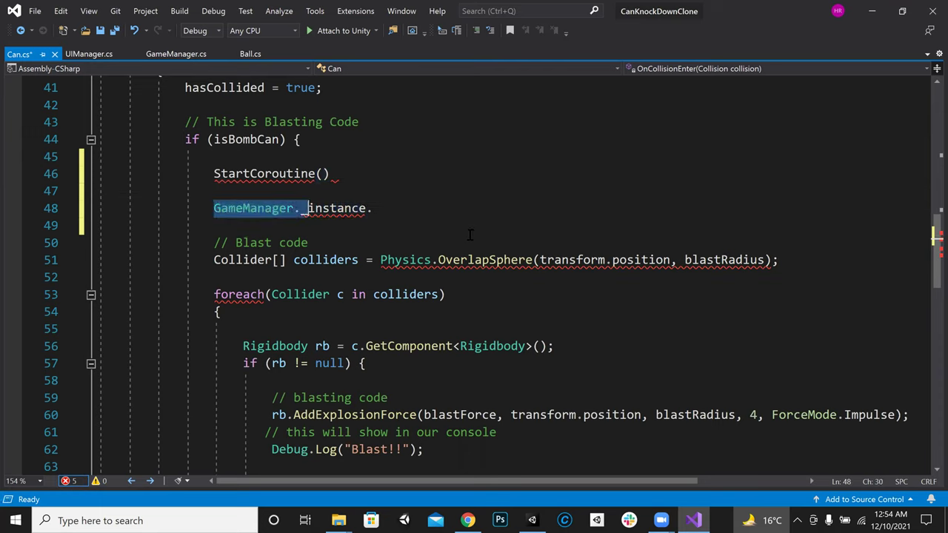
{"action": "key", "text": "Up"}
{"action": "key", "text": "Down"}
{"action": "key", "text": "Down"}
{"action": "key", "text": "shift+Up"}
{"action": "key", "text": "shift+Up"}
{"action": "key", "text": "ctrl+c"}
{"action": "key", "text": "BackSpace"}
{"action": "key", "text": "Up"}
{"action": "key", "text": "End"}
{"action": "key", "text": "Left"}
{"action": "key", "text": "ctrl+v"}
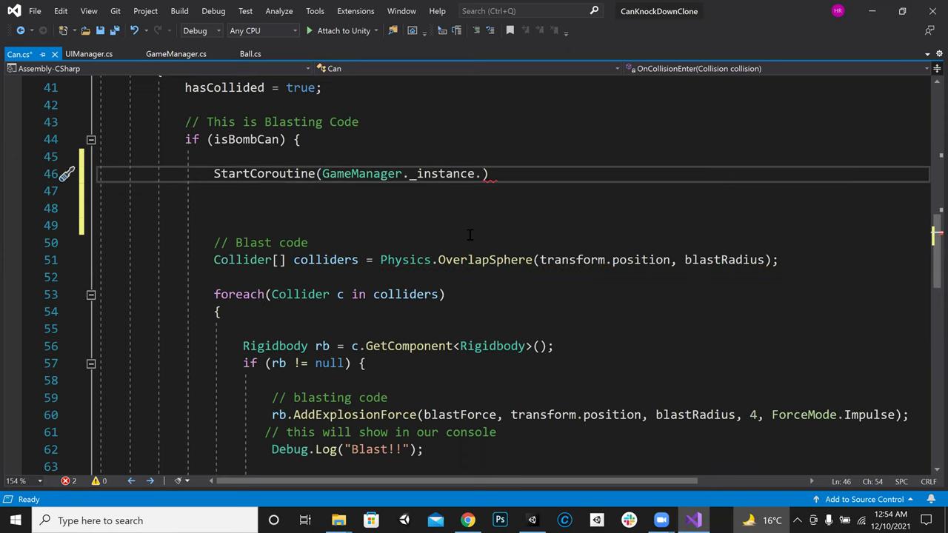
Complete the call as StartCoroutine(GameManager._instance.StartSlomo());, remove the surplus blank lines below it, save Can.cs and add one blank line
{"action": "type", "text": "sar"}
{"action": "key", "text": "BackSpace"}
{"action": "key", "text": "BackSpace"}
{"action": "type", "text": "tar"}
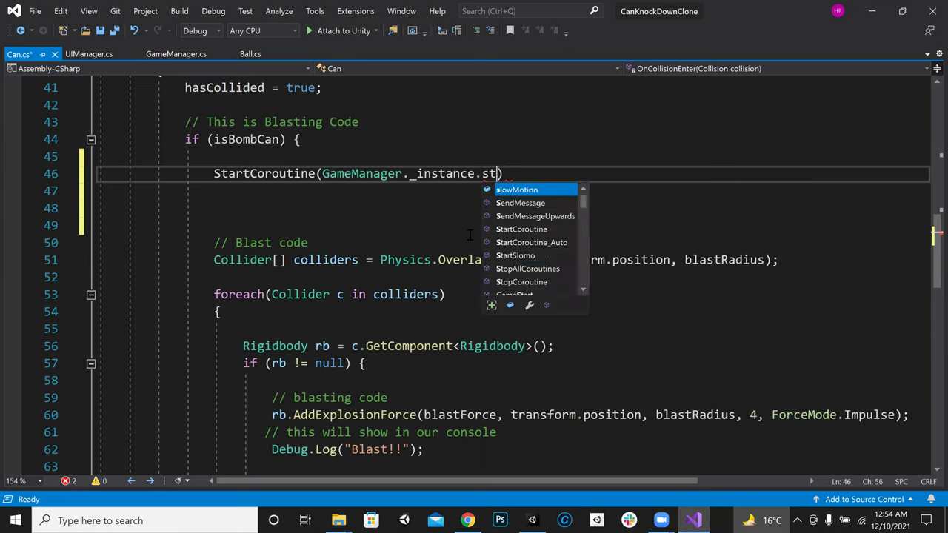
{"action": "key", "text": "Down"}
{"action": "key", "text": "Down"}
{"action": "key", "text": "Tab"}
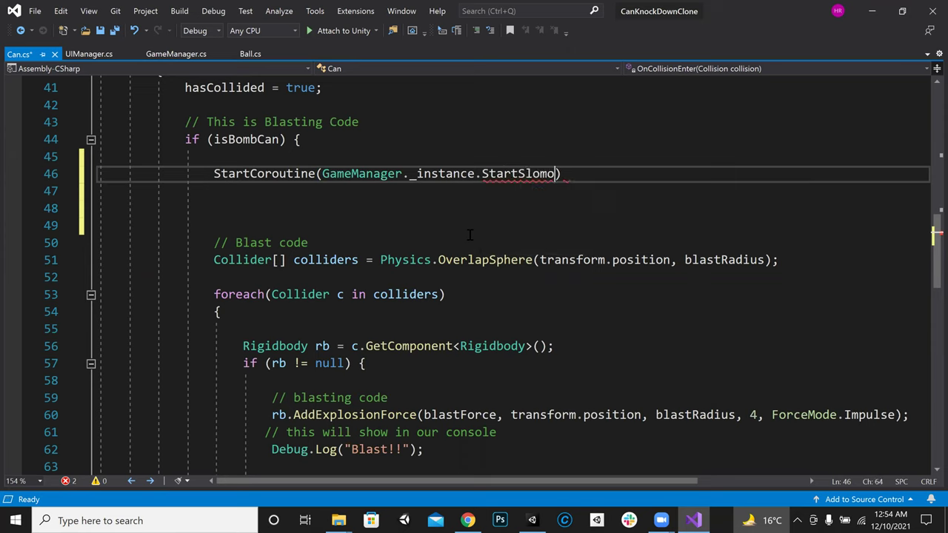
{"action": "type", "text": "());"}
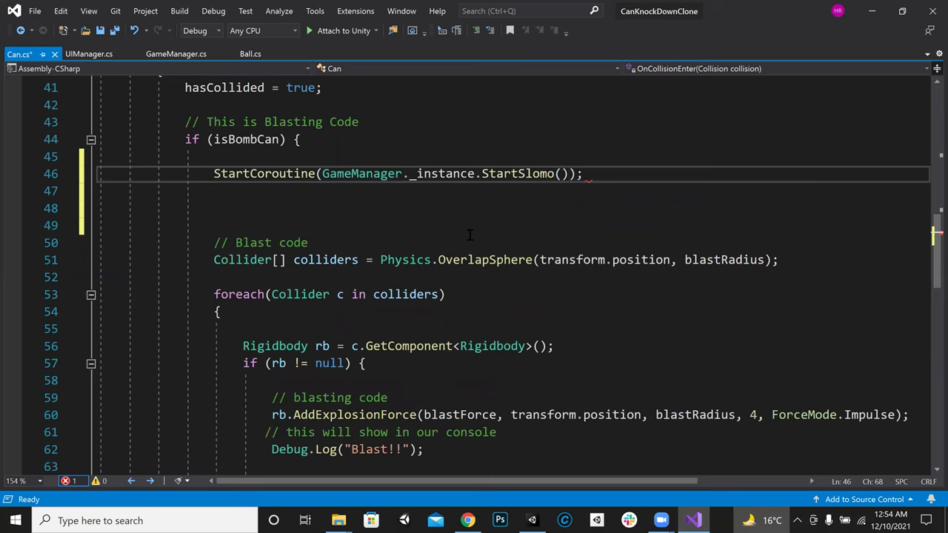
{"action": "key", "text": "Delete"}
{"action": "key", "text": "Delete"}
{"action": "key", "text": "ctrl+s"}
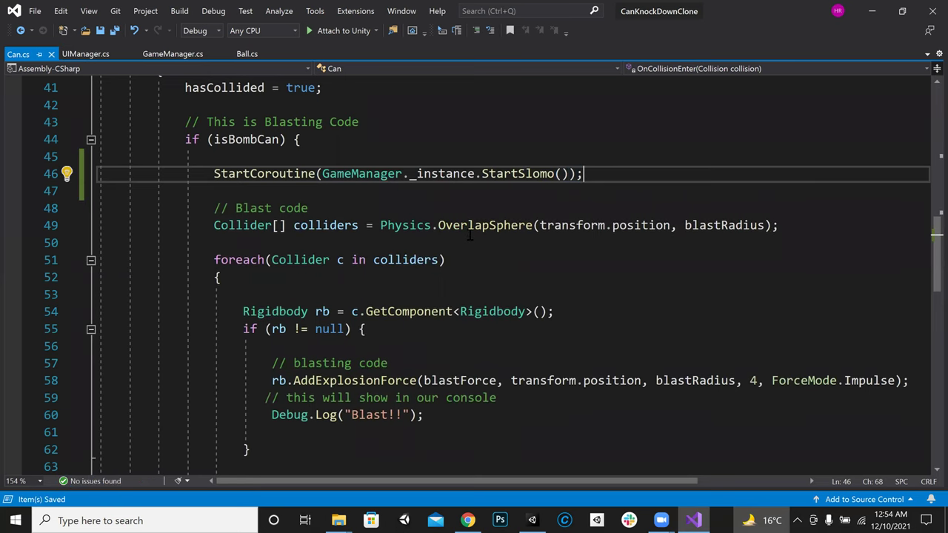
{"action": "key", "text": "Return"}
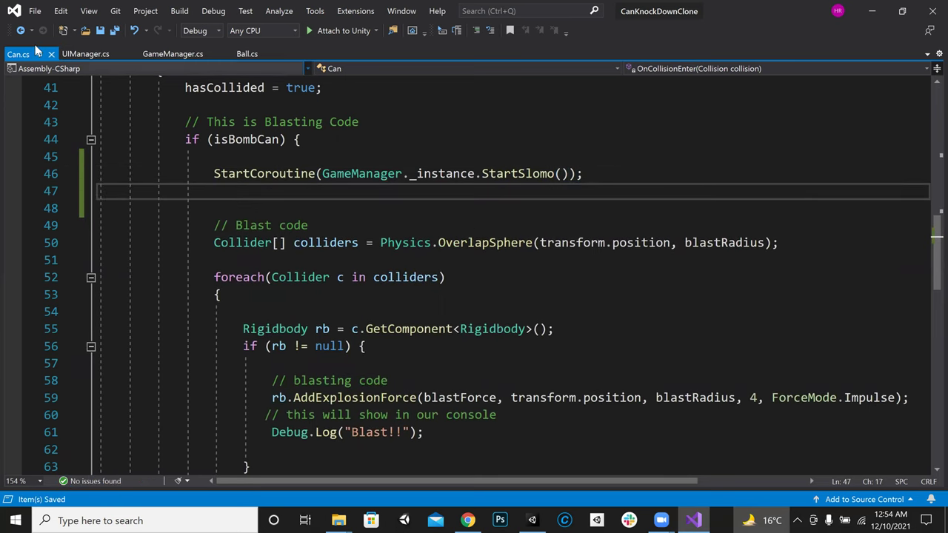
Add Debug.Log("Slomo Started!"); as the first line of the StartSlomo() coroutine in GameManager.cs
{"action": "left_click", "coordinate": [147, 56]}
{"action": "scroll", "coordinate": [346, 227], "scroll_direction": "down", "scroll_amount": 1}
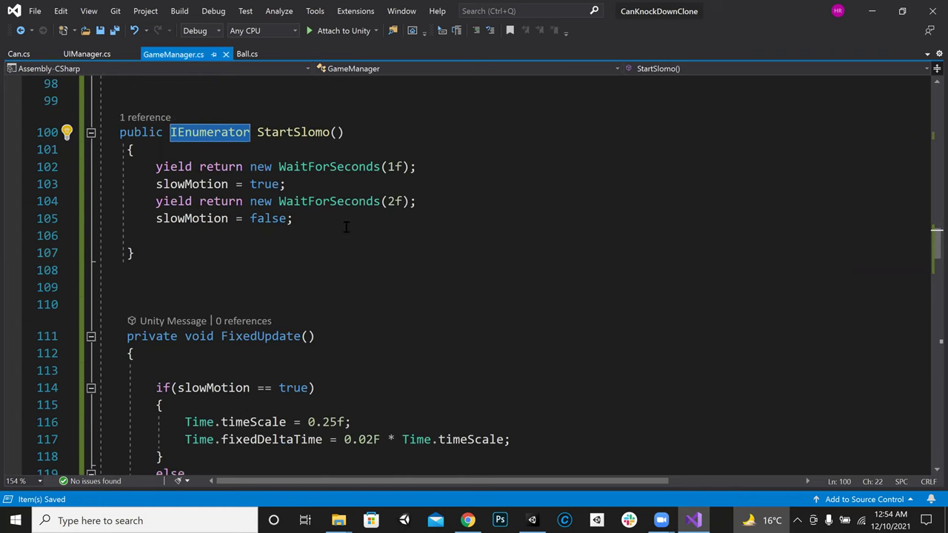
{"action": "key", "text": "Down"}
{"action": "key", "text": "Return"}
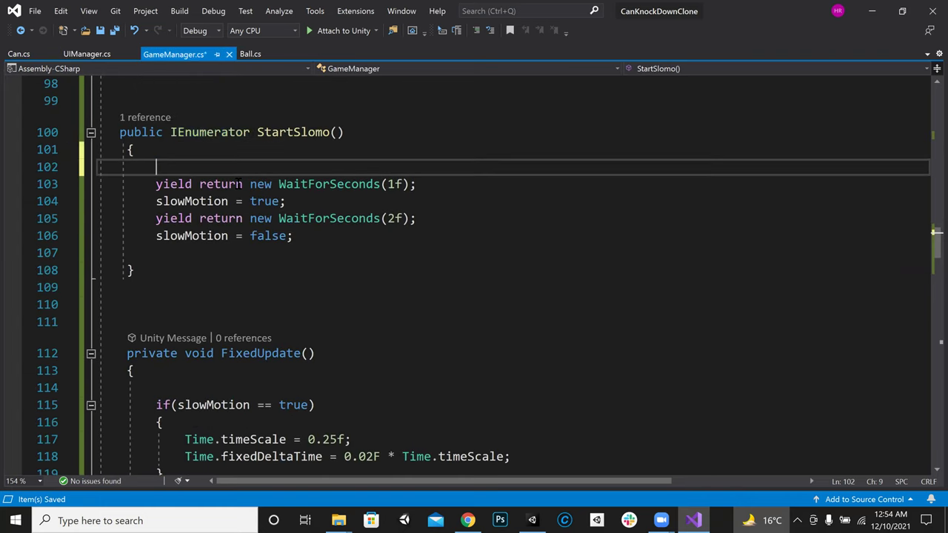
{"action": "type", "text": "debug"}
{"action": "key", "text": "Tab"}
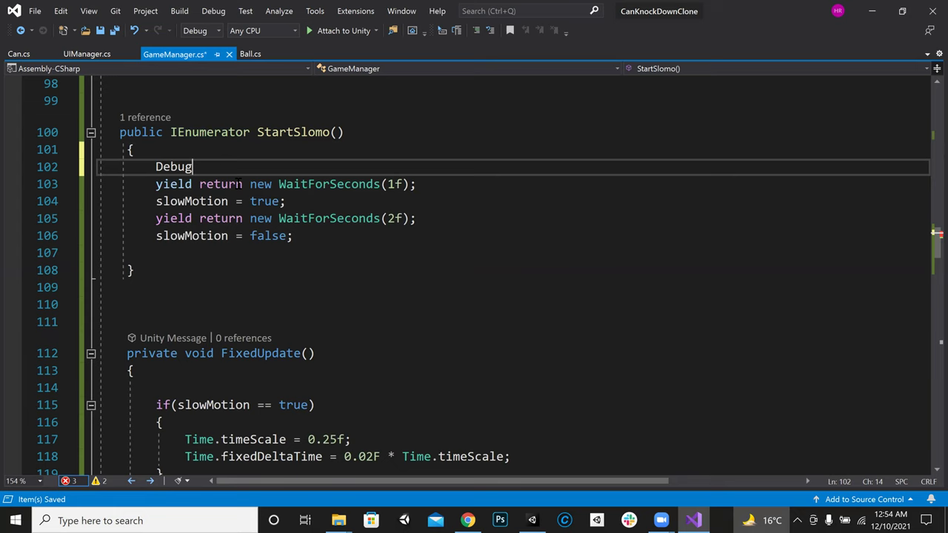
{"action": "type", "text": ".log"}
{"action": "key", "text": "Tab"}
{"action": "type", "text": "();"}
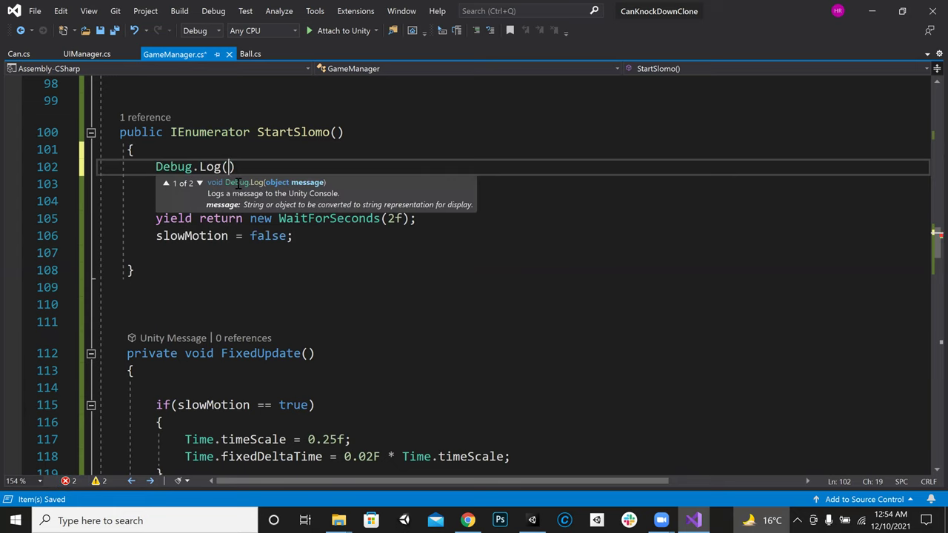
{"action": "key", "text": "Left"}
{"action": "key", "text": "Left"}
{"action": "type", "text": "\"S"}
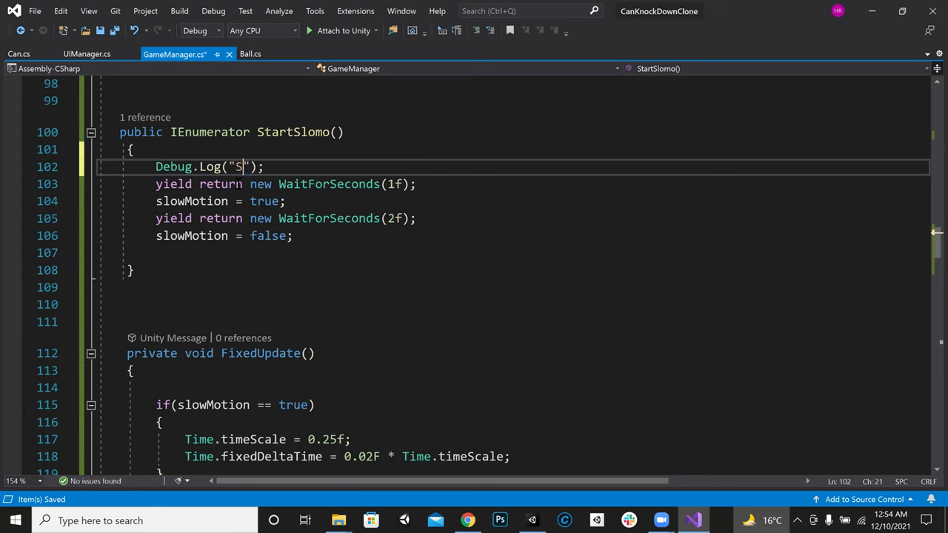
{"action": "type", "text": "lomo Started!"}
{"action": "key", "text": "Right"}
{"action": "key", "text": "Right"}
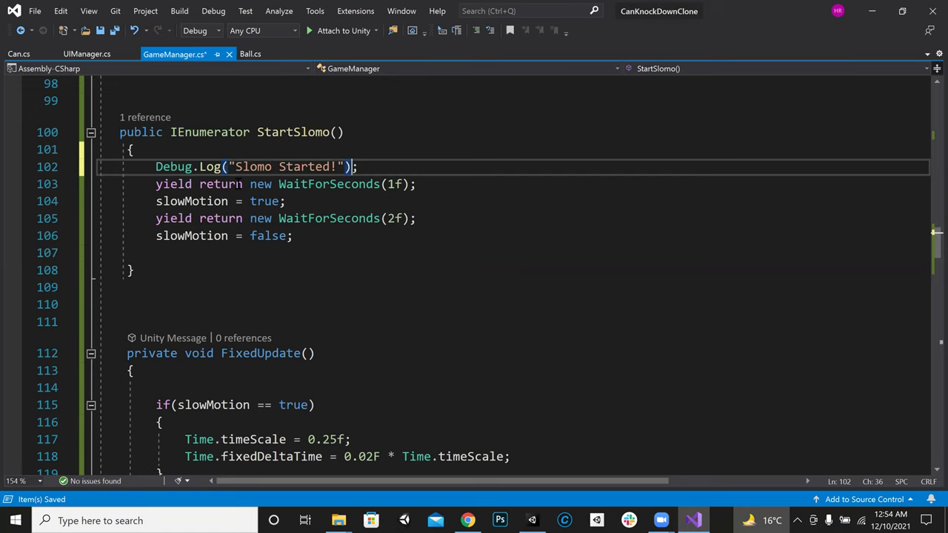
Copy the "Slomo Started!" log line to a new line below slowMotion = false;
{"action": "key", "text": "shift+Home"}
{"action": "key", "text": "shift+Home"}
{"action": "key", "text": "ctrl+c"}
{"action": "key", "text": "Down"}
{"action": "key", "text": "Down"}
{"action": "key", "text": "Down"}
{"action": "key", "text": "Down"}
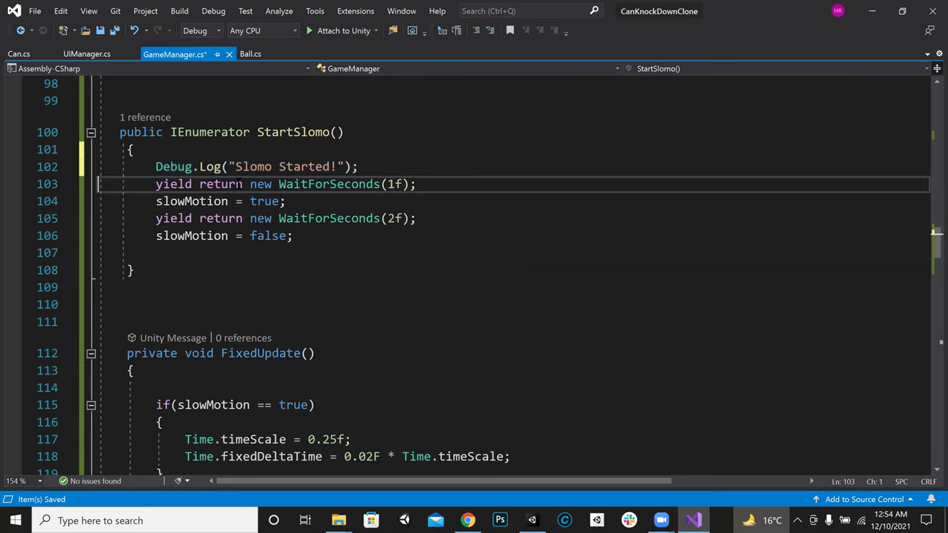
{"action": "key", "text": "Left"}
{"action": "key", "text": "Down"}
{"action": "key", "text": "Return"}
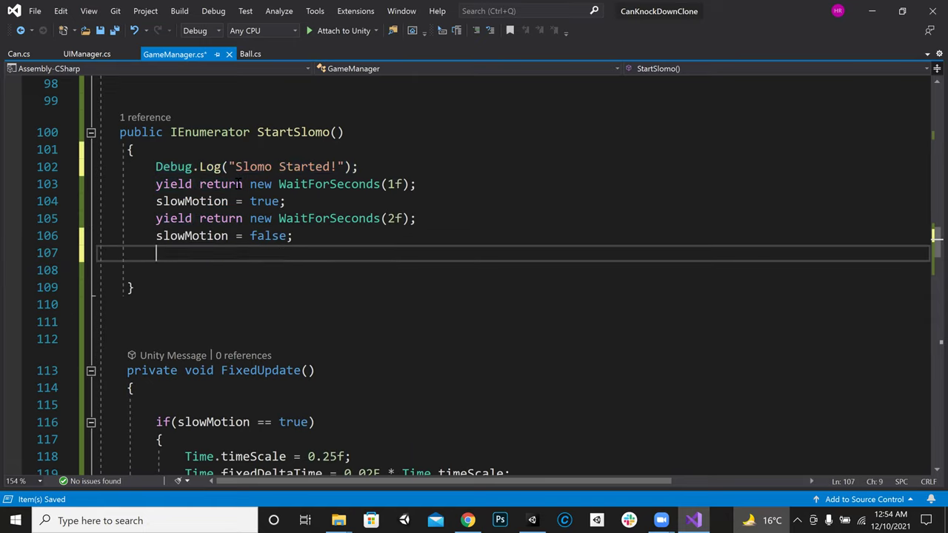
{"action": "key", "text": "ctrl+v"}
Change the copied log message to "Slomo Ends!" and save GameManager.cs
{"action": "key", "text": "Left"}
{"action": "key", "text": "Left"}
{"action": "key", "text": "Left"}
{"action": "key", "text": "BackSpace"}
{"action": "key", "text": "BackSpace"}
{"action": "key", "text": "BackSpace"}
{"action": "key", "text": "BackSpace"}
{"action": "key", "text": "BackSpace"}
{"action": "key", "text": "BackSpace"}
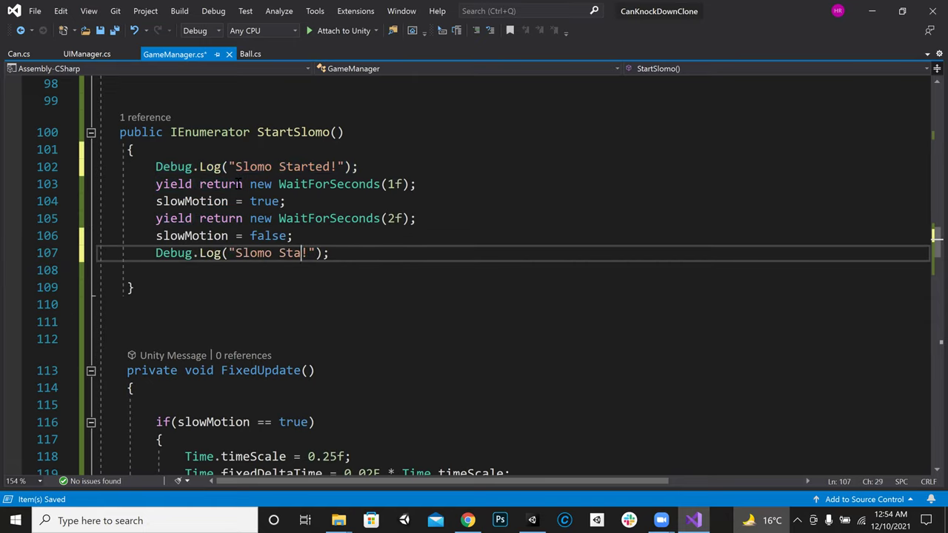
{"action": "key", "text": "BackSpace"}
{"action": "type", "text": "Ends"}
{"action": "key", "text": "ctrl+s"}
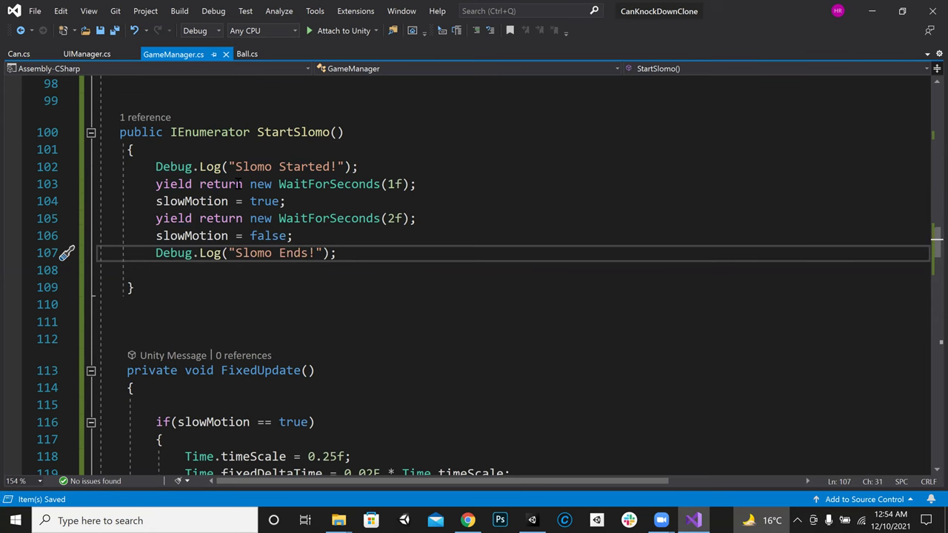
Add the comment "// it will call slomo method in game manager class" above the StartCoroutine line in Can.cs and save the file
{"action": "left_click", "coordinate": [13, 56]}
{"action": "scroll", "coordinate": [527, 274], "scroll_direction": "up", "scroll_amount": 1}
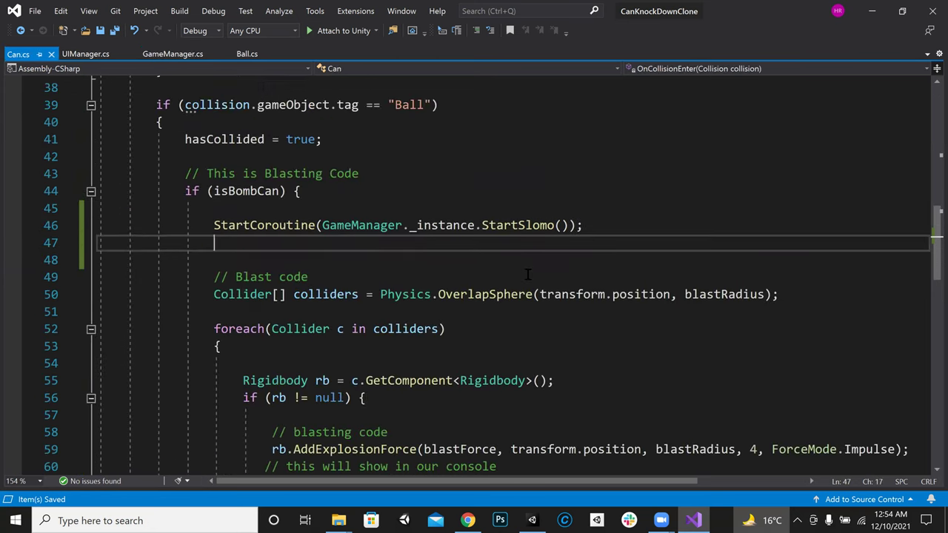
{"action": "double_click", "coordinate": [274, 191]}
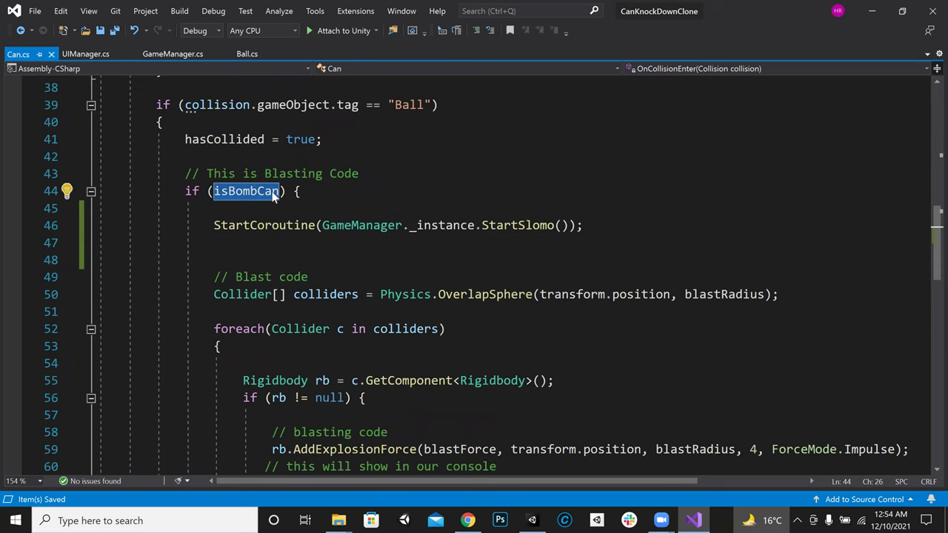
{"action": "left_click", "coordinate": [273, 191]}
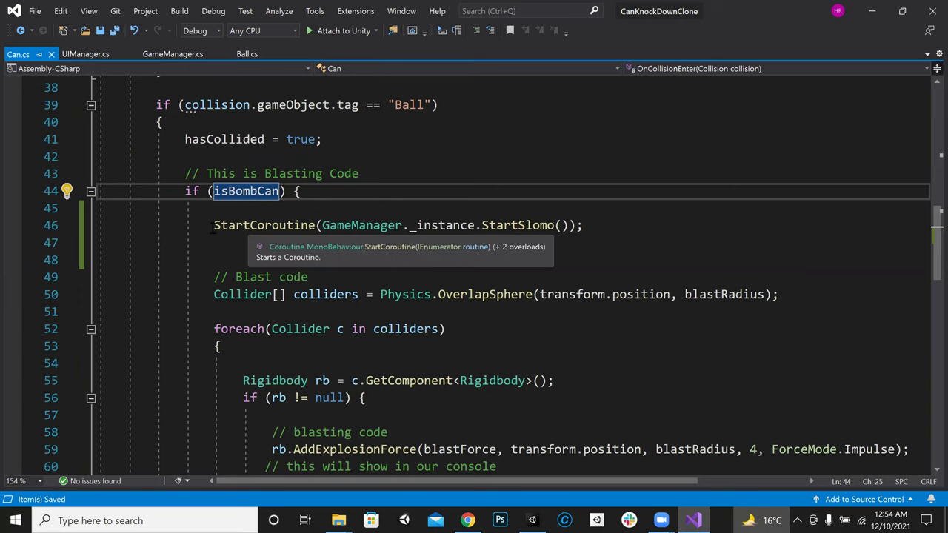
{"action": "left_click", "coordinate": [223, 211]}
{"action": "key", "text": "Return"}
{"action": "key", "text": "Return"}
{"action": "type", "text": "// i"}
{"action": "type", "text": "t wo"}
{"action": "type", "text": "ill cal"}
{"action": "type", "text": "l somo"}
{"action": "key", "text": "BackSpace"}
{"action": "key", "text": "BackSpace"}
{"action": "type", "text": "lomo"}
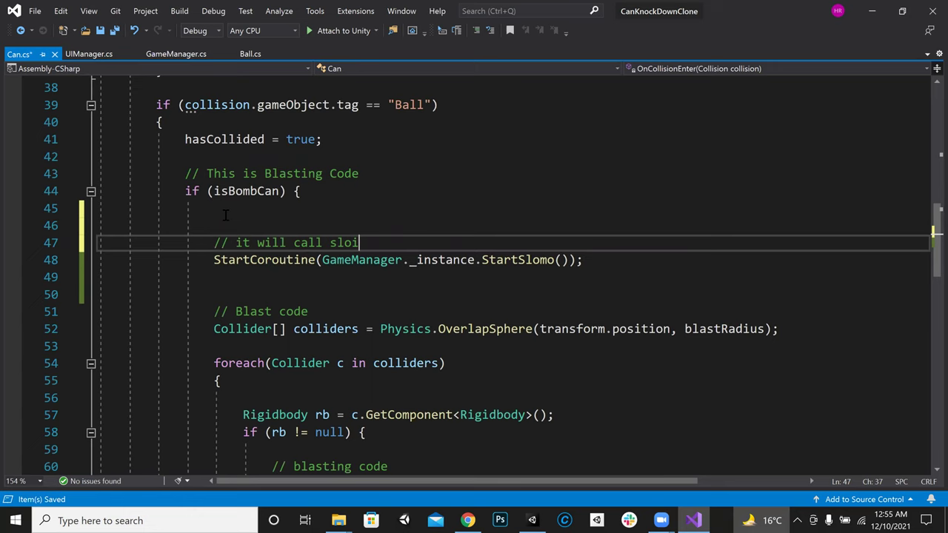
{"action": "type", "text": " meth"}
{"action": "type", "text": "od un ga"}
{"action": "key", "text": "BackSpace"}
{"action": "key", "text": "BackSpace"}
{"action": "key", "text": "BackSpace"}
{"action": "type", "text": "in "}
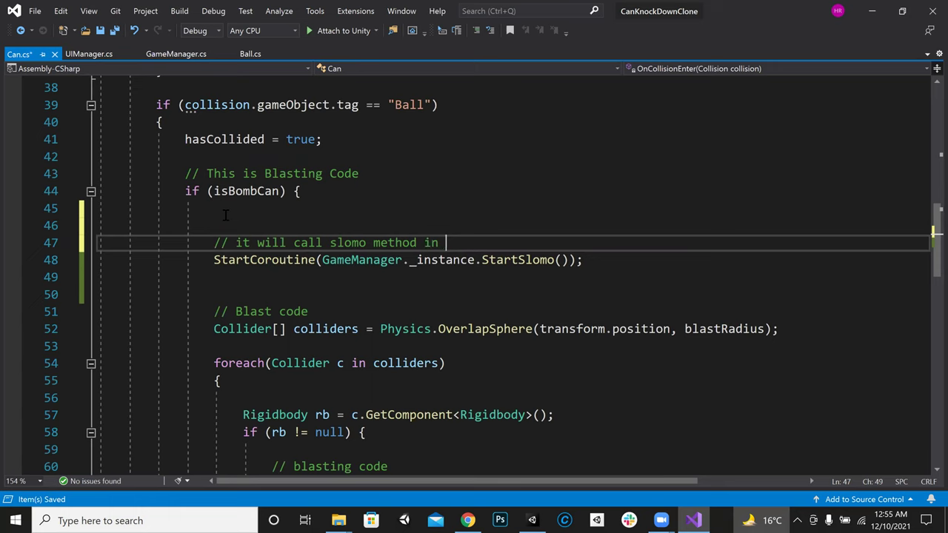
{"action": "type", "text": "game manager class"}
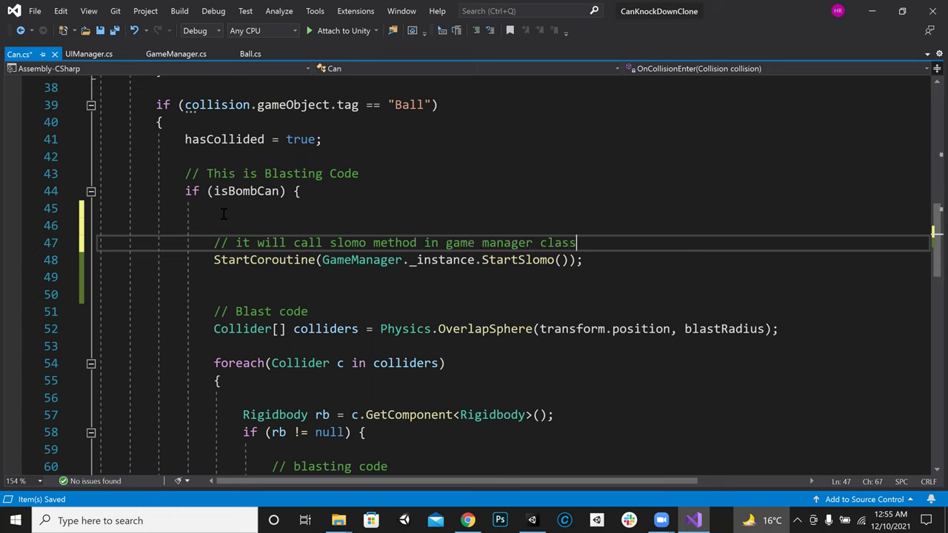
{"action": "key", "text": "ctrl+s"}
{"action": "key", "text": "Down"}
{"action": "key", "text": "shift+Home"}
{"action": "key", "text": "shift+Home"}
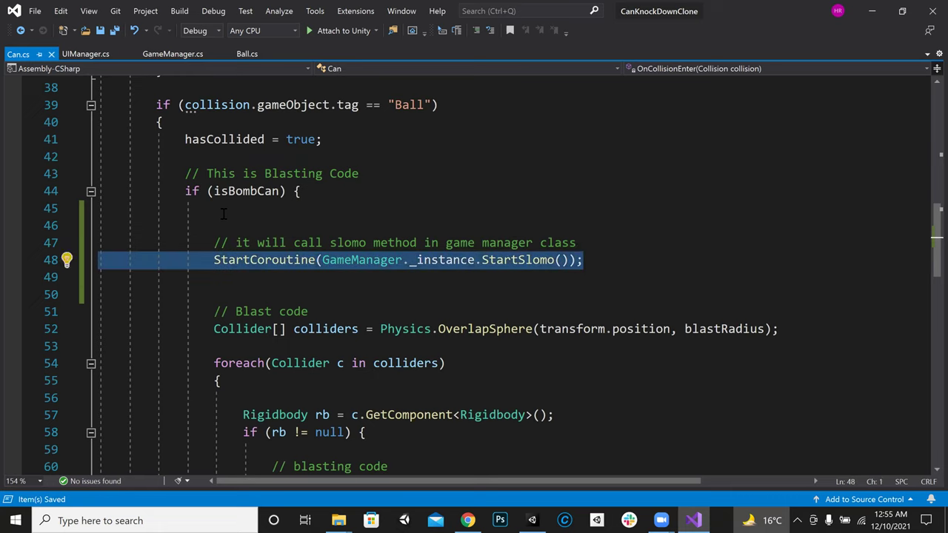
{"action": "key", "text": "Down"}
{"action": "key", "text": "Up"}
{"action": "key", "text": "End"}
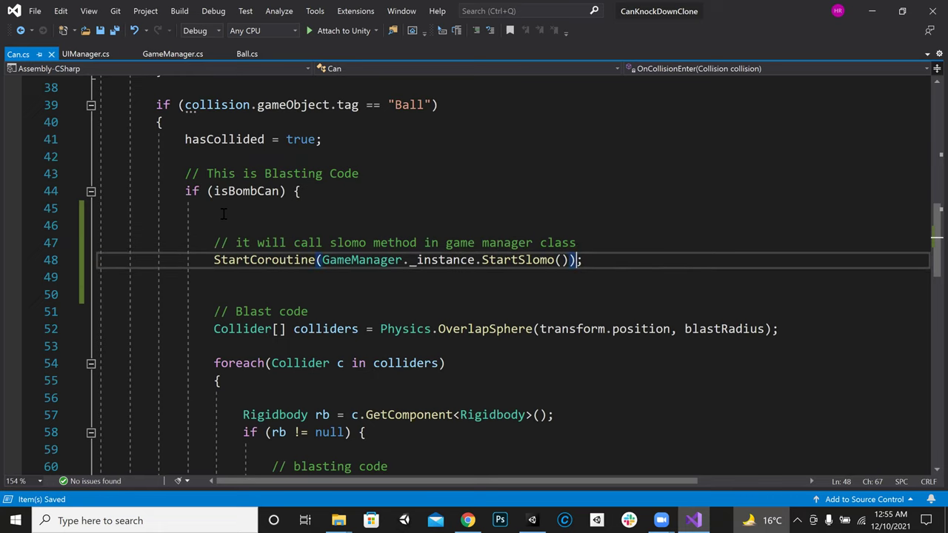
{"action": "key", "text": "Down"}
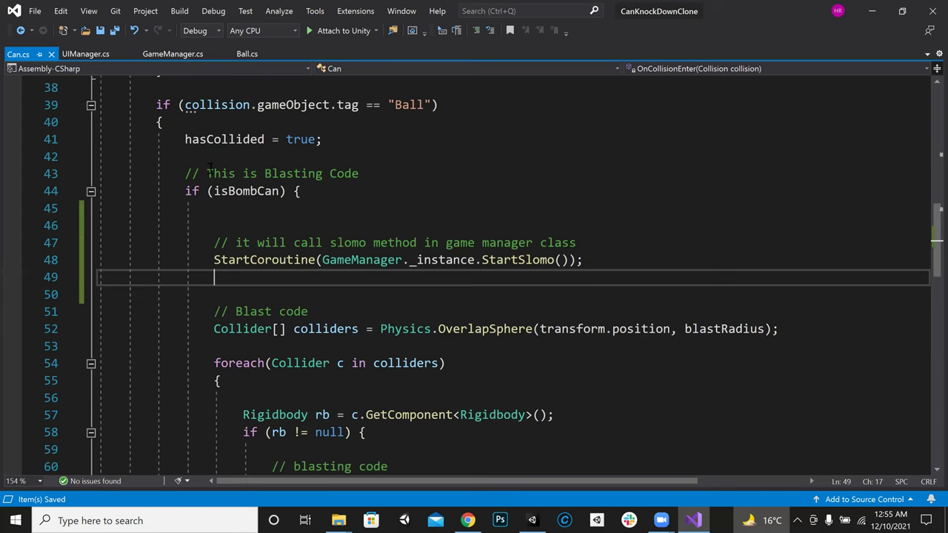
Go to the definition of StartSlomo from its call in Can.cs, and return to the StartCoroutine line
{"action": "double_click", "coordinate": [534, 259]}
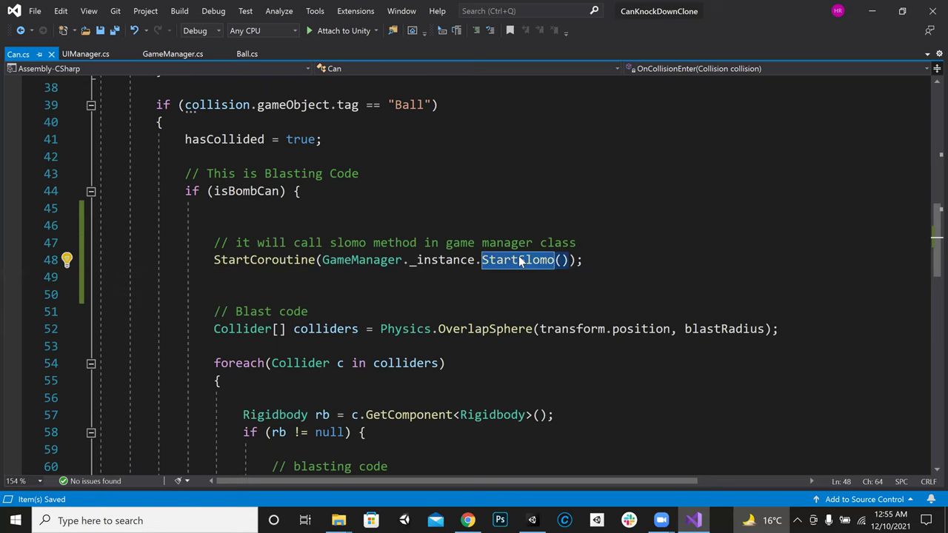
{"action": "right_click", "coordinate": [502, 261]}
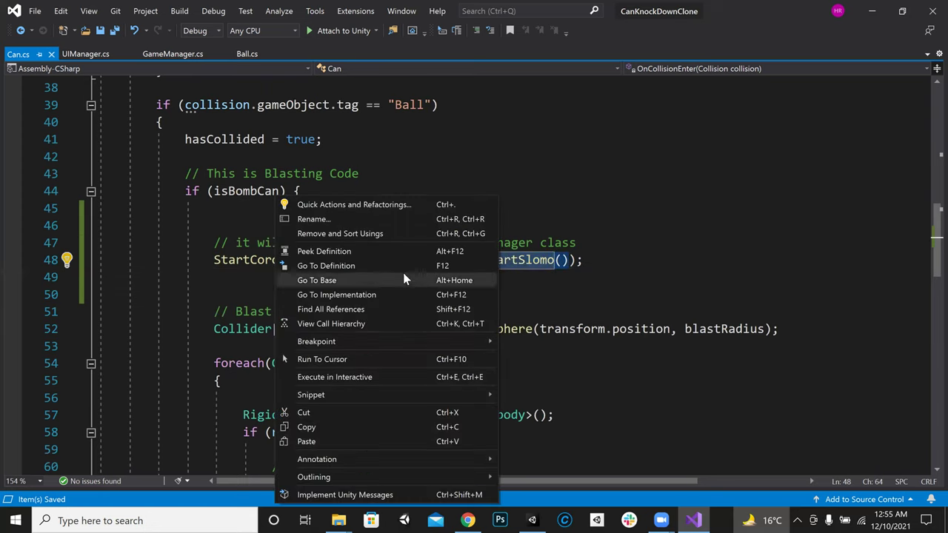
{"action": "left_click", "coordinate": [376, 262]}
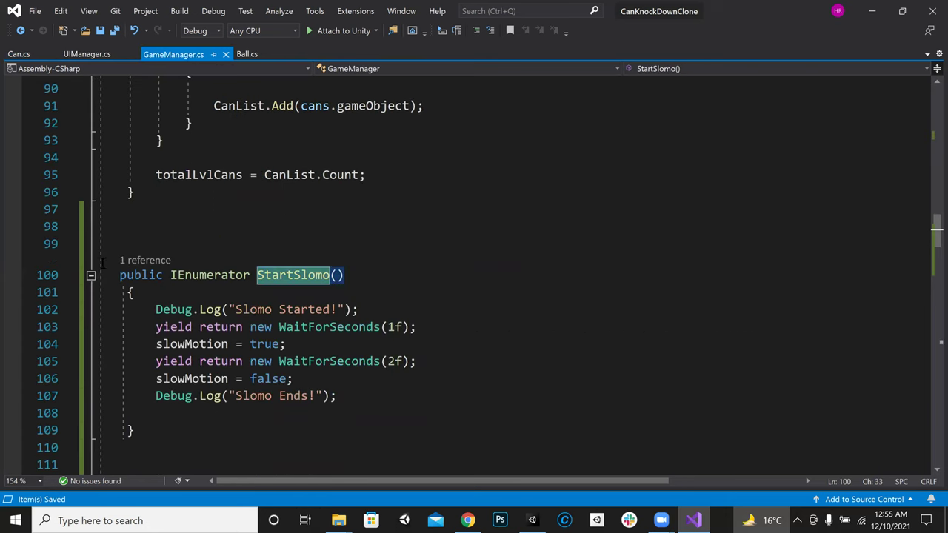
{"action": "left_click", "coordinate": [19, 53]}
{"action": "left_click", "coordinate": [568, 294]}
{"action": "left_click", "coordinate": [582, 260]}
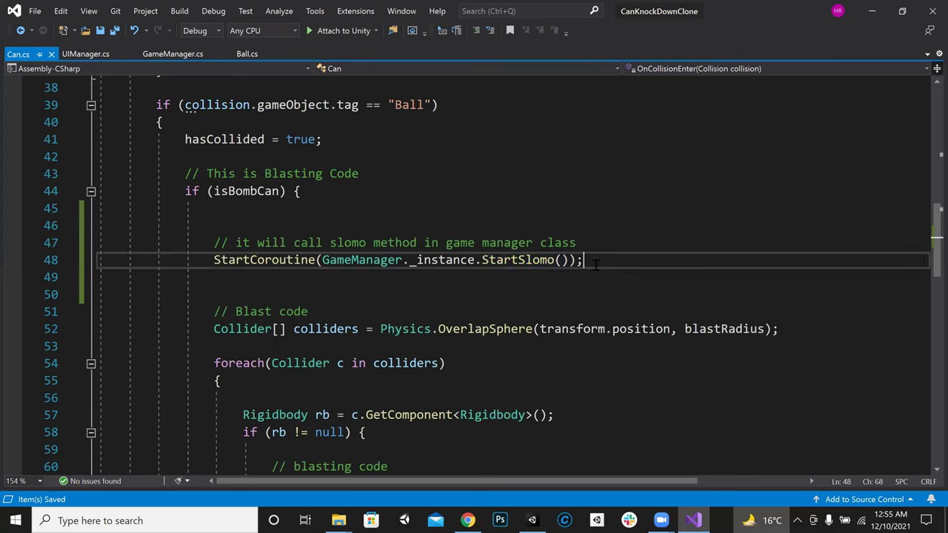
Go to the implementation of StartSlomo from Can.cs and review the coroutine body in GameManager.cs
{"action": "double_click", "coordinate": [514, 260]}
{"action": "right_click", "coordinate": [514, 262]}
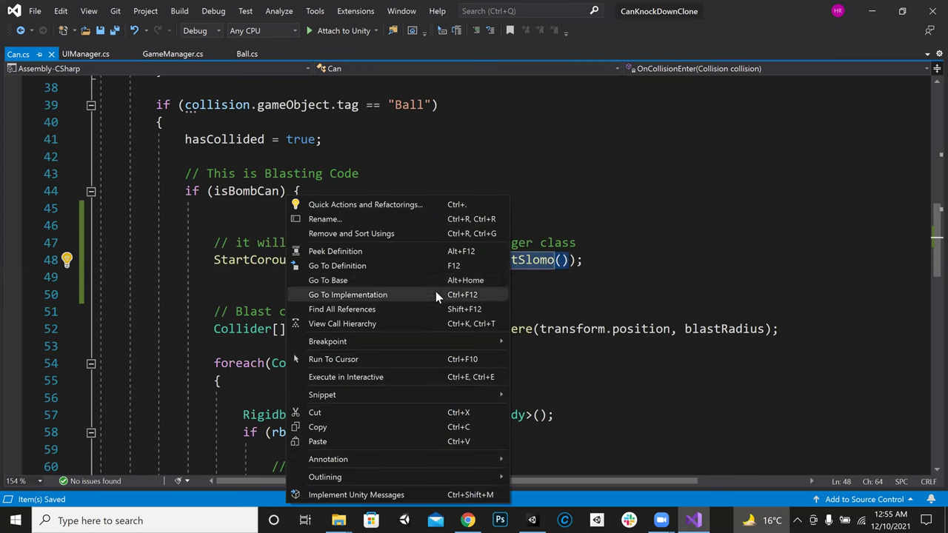
{"action": "left_click", "coordinate": [436, 294]}
{"action": "scroll", "coordinate": [230, 259], "scroll_direction": "down", "scroll_amount": 1}
{"action": "left_click", "coordinate": [200, 364]}
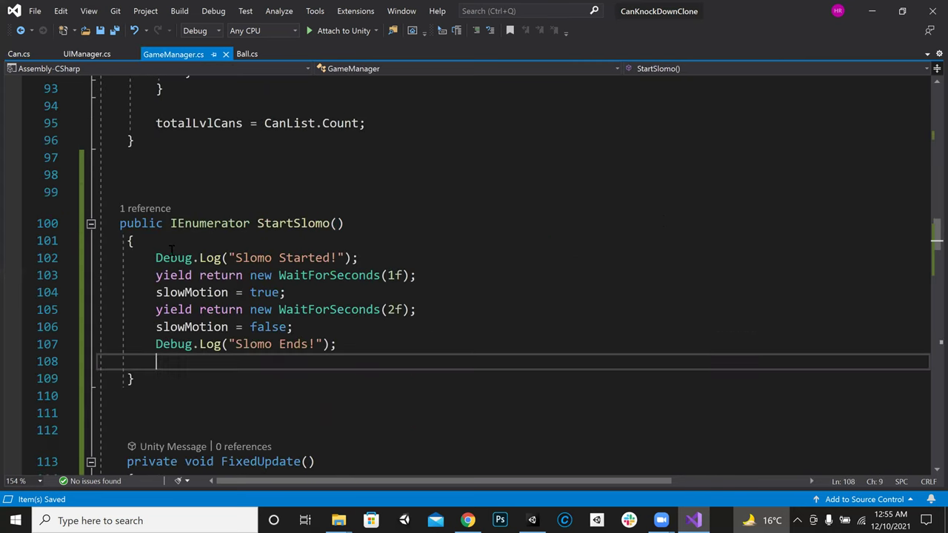
Look up the references to StartSlomo(), open the one in Can.cs, and return to GameManager.cs
{"action": "left_click", "coordinate": [140, 214]}
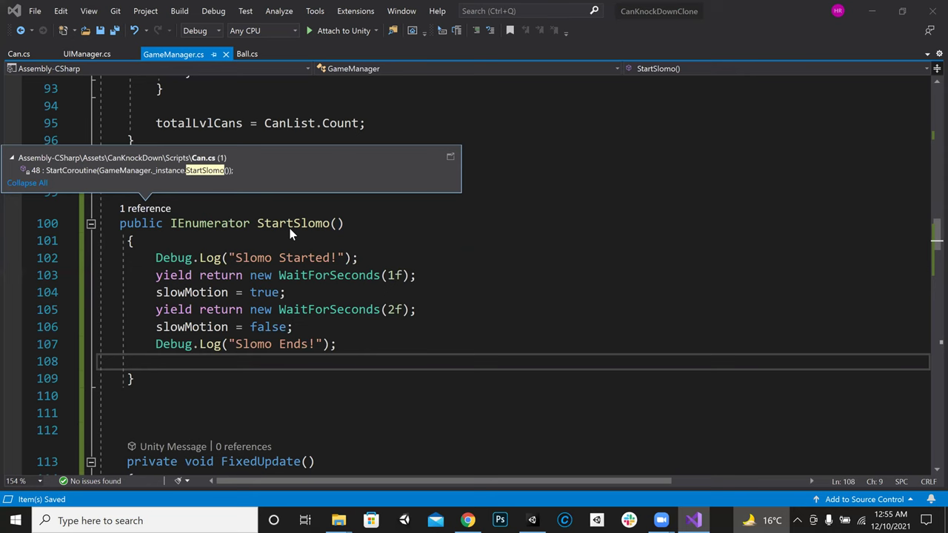
{"action": "double_click", "coordinate": [134, 171]}
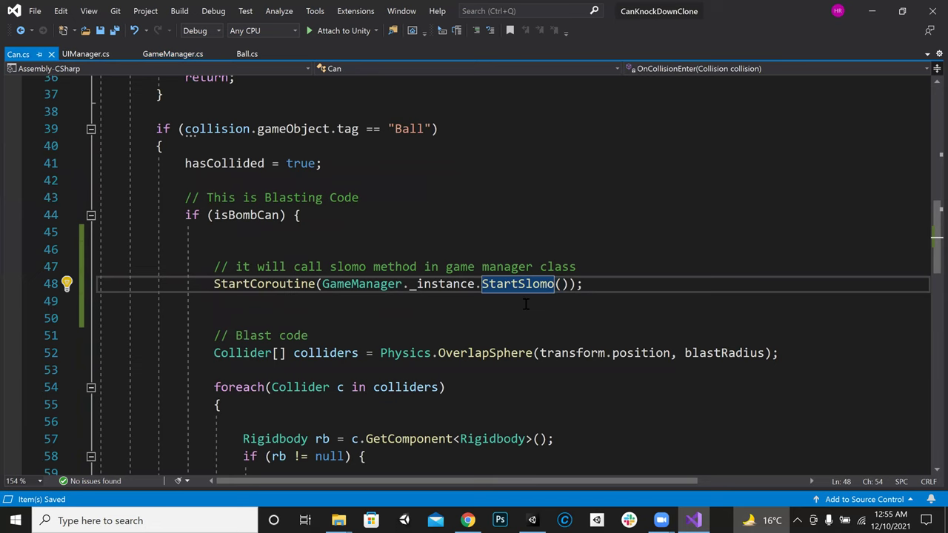
{"action": "left_click", "coordinate": [173, 54]}
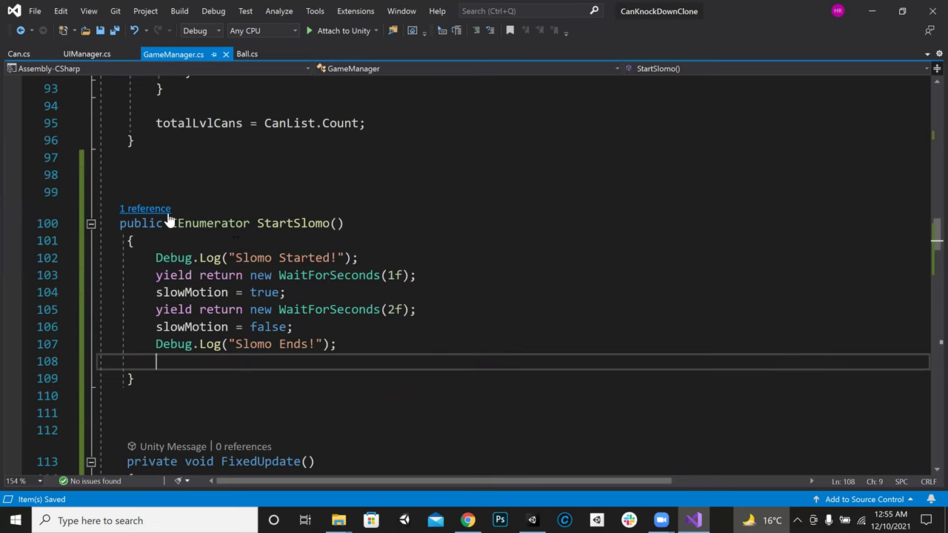
Switch to Unity, run the game with the GameManager object selected, and view the project's Time settings
{"action": "key", "text": "alt+Tab"}
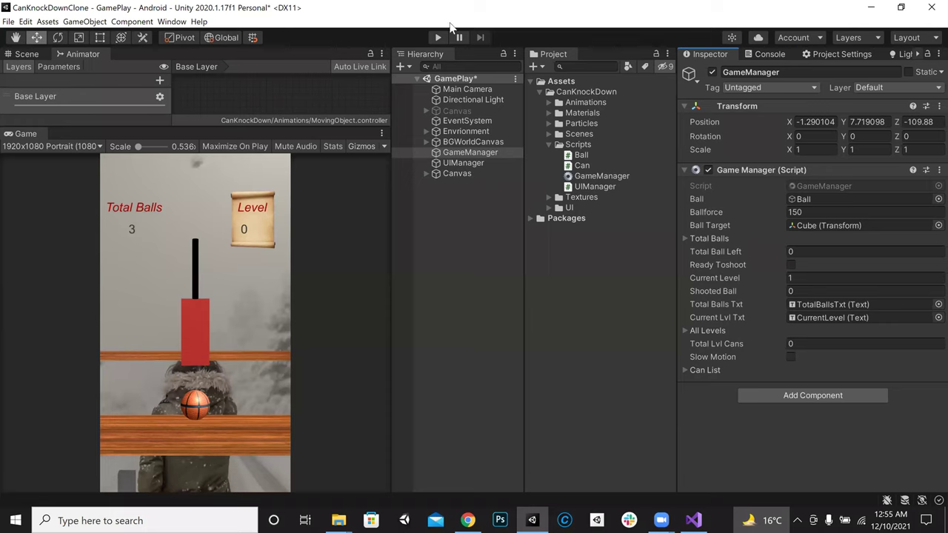
{"action": "left_click", "coordinate": [468, 154]}
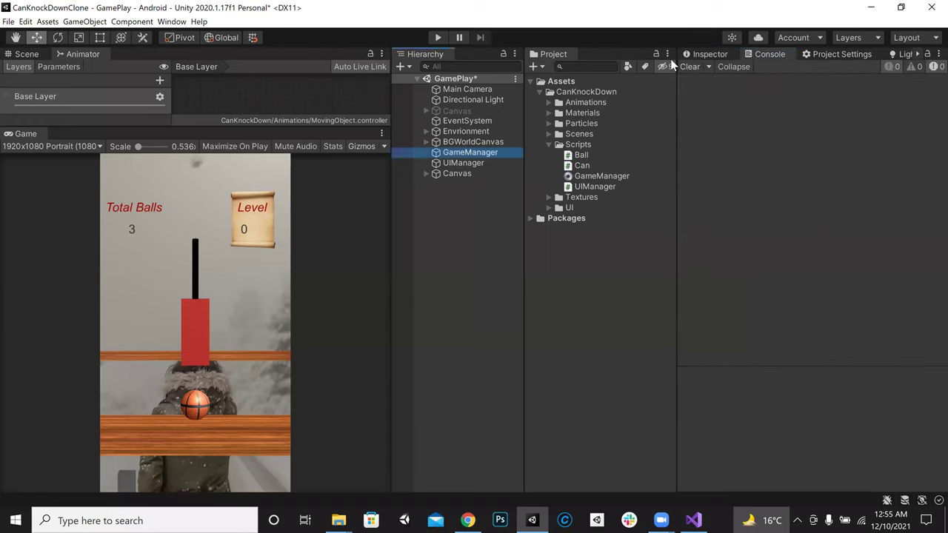
{"action": "left_click", "coordinate": [438, 38]}
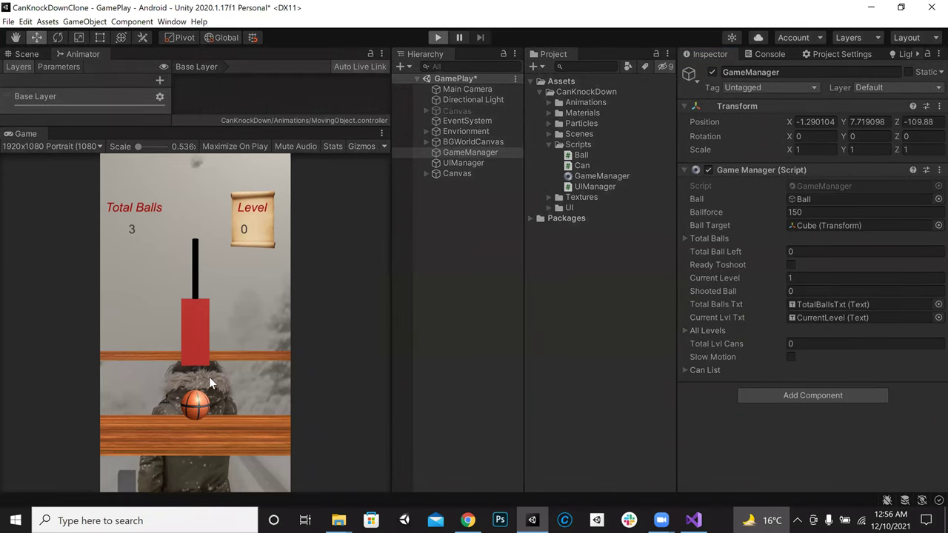
{"action": "left_click", "coordinate": [839, 55]}
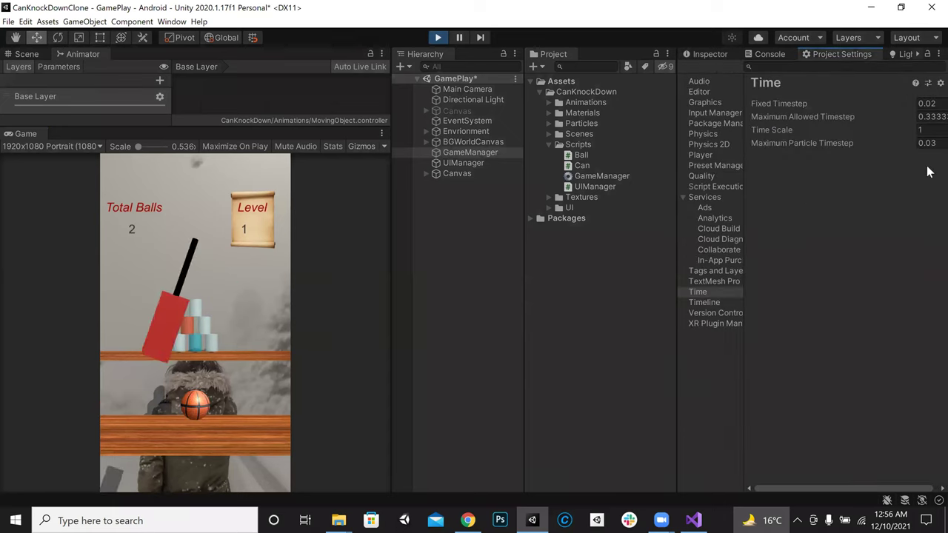
Throw the ball at the can stack while watching GameManager's properties in a widened Inspector, and stop the game
{"action": "left_click_drag", "start_coordinate": [674, 198], "coordinate": [583, 197]}
{"action": "left_click", "coordinate": [612, 54]}
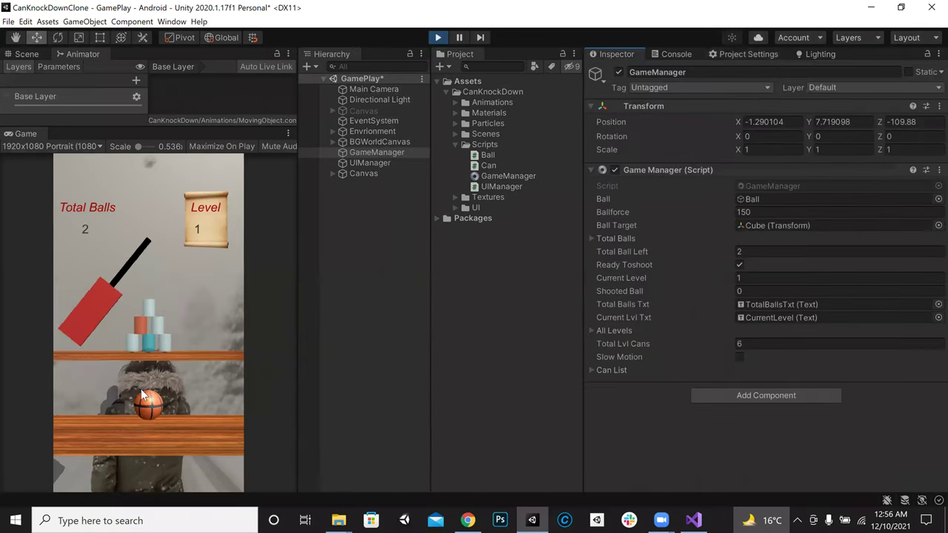
{"action": "left_click", "coordinate": [145, 294]}
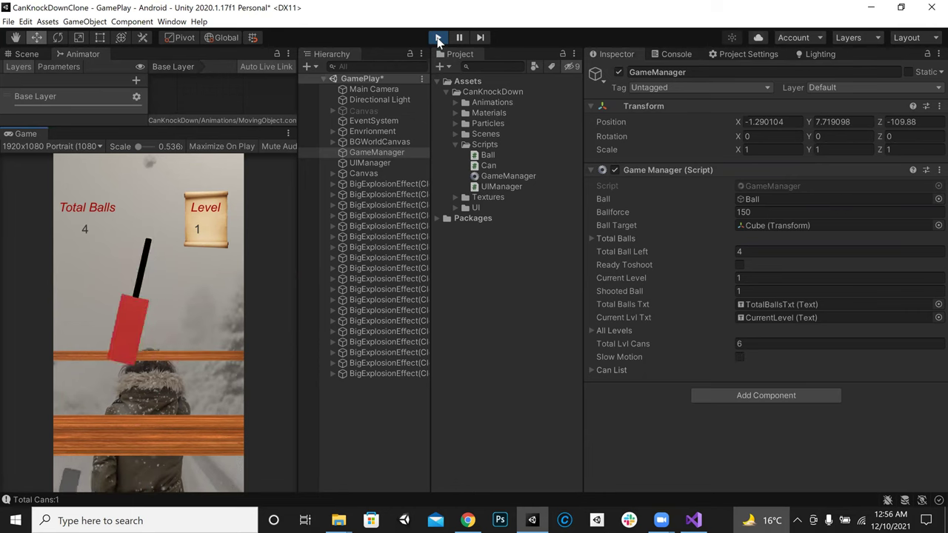
{"action": "key", "text": "ctrl+p"}
Switch to Visual Studio, change the first WaitForSeconds in StartSlomo() to 0.2f, and save GameManager.cs
{"action": "key", "text": "alt+Tab"}
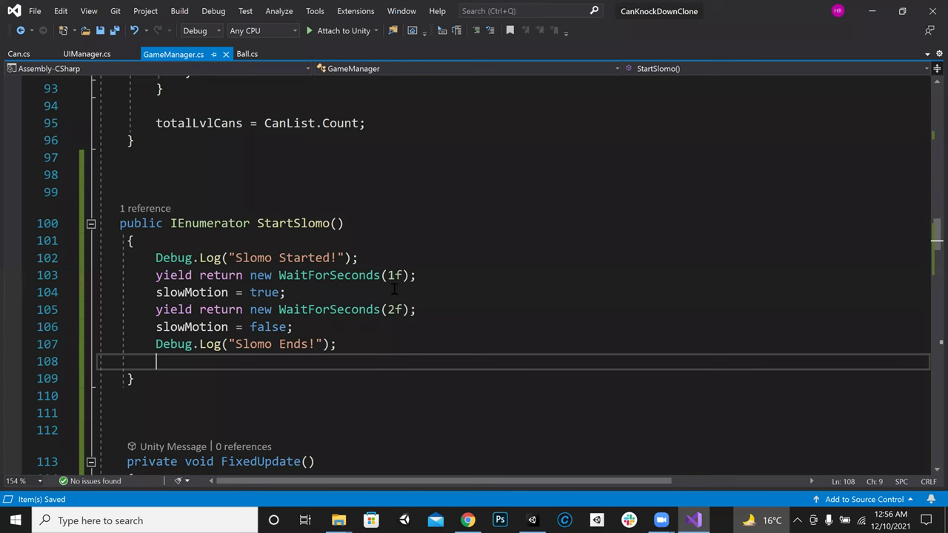
{"action": "key", "text": "Up"}
{"action": "key", "text": "Up"}
{"action": "key", "text": "Up"}
{"action": "key", "text": "Up"}
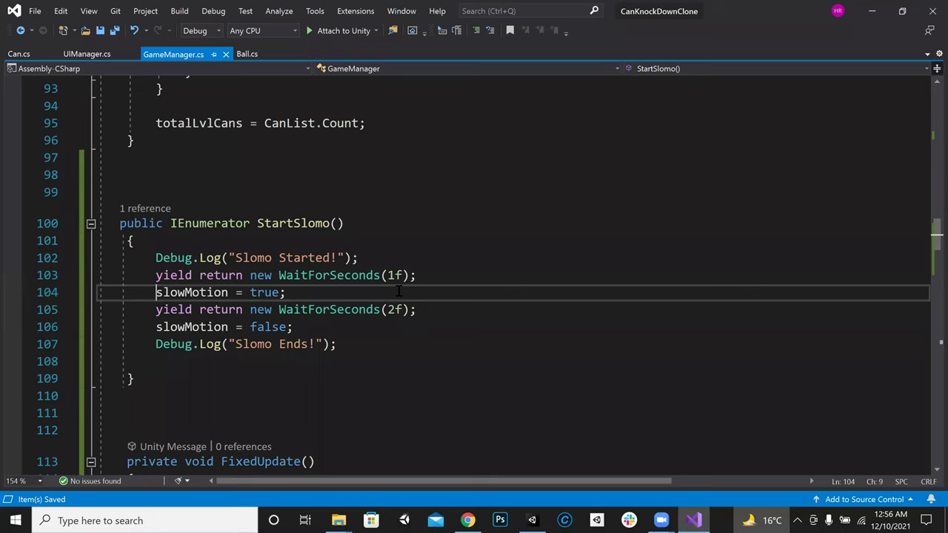
{"action": "key", "text": "Up"}
{"action": "key", "text": "End"}
{"action": "key", "text": "Left"}
{"action": "key", "text": "Left"}
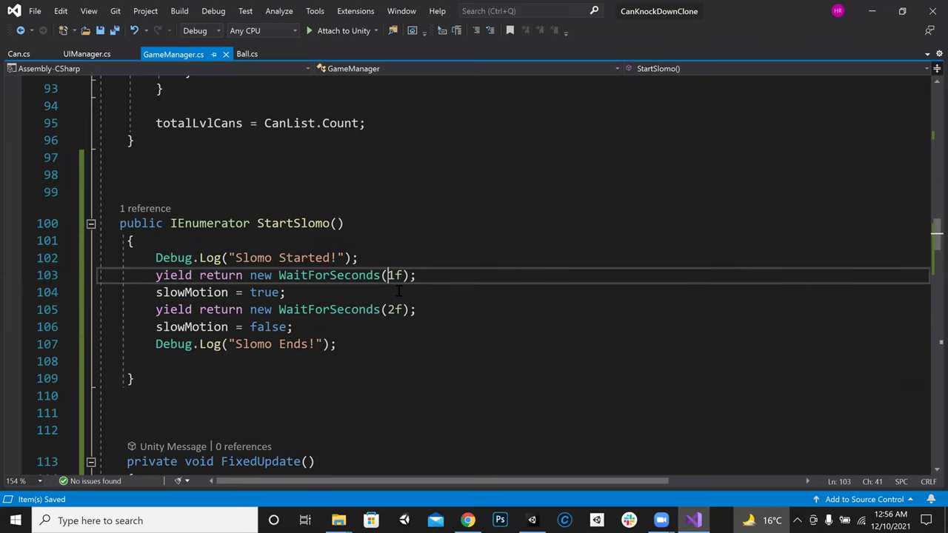
{"action": "key", "text": "BackSpace"}
{"action": "type", "text": "0"}
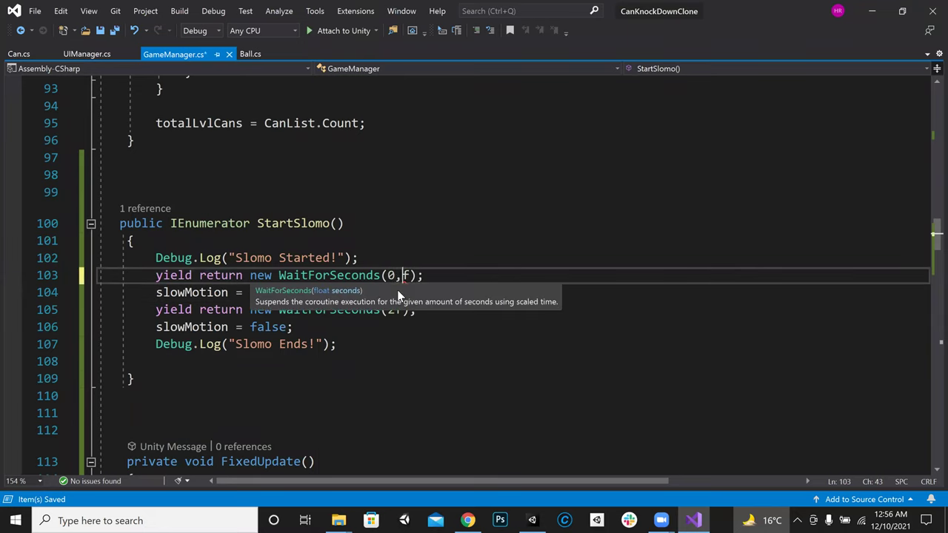
{"action": "type", "text": "."}
{"action": "key", "text": "BackSpace"}
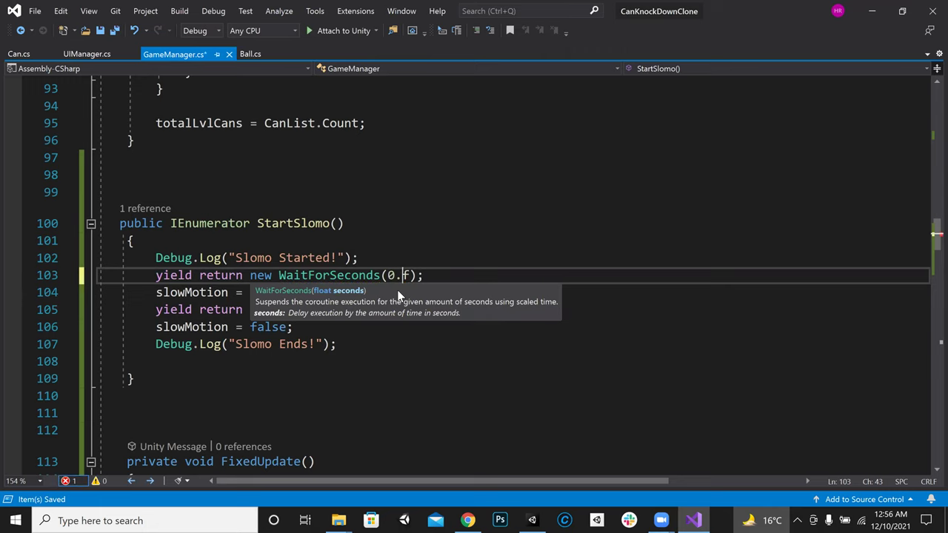
{"action": "type", "text": "2"}
{"action": "key", "text": "ctrl+s"}
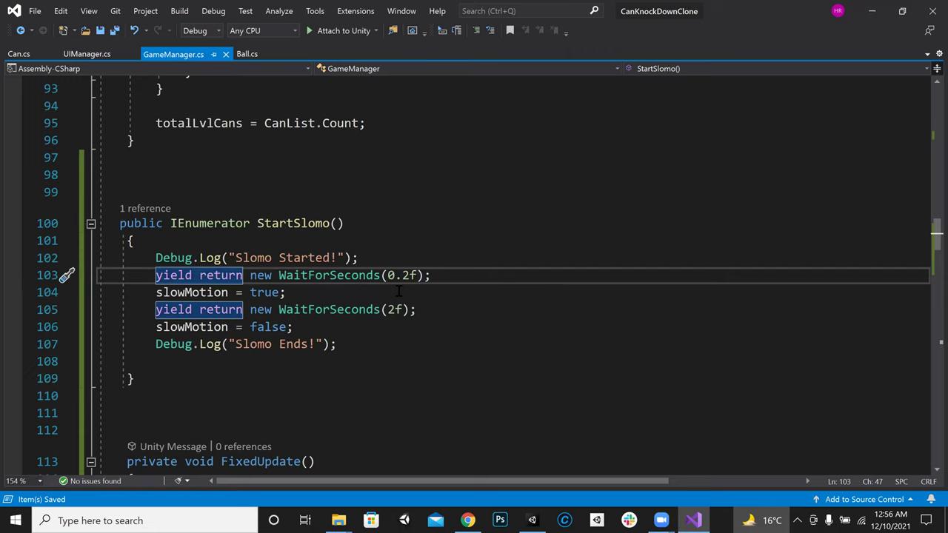
Set the first WaitForSeconds in StartSlomo() to 0.1f and save GameManager.cs
{"action": "left_click", "coordinate": [398, 291]}
{"action": "key", "text": "Up"}
{"action": "key", "text": "End"}
{"action": "key", "text": "Left"}
{"action": "key", "text": "BackSpace"}
{"action": "type", "text": "1"}
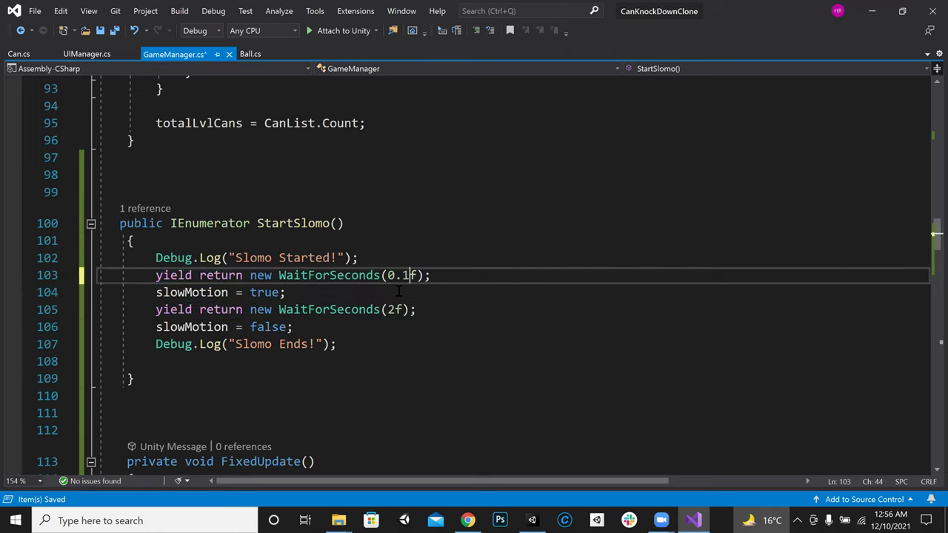
{"action": "key", "text": "ctrl+s"}
Set the second WaitForSeconds in StartSlomo(), before slowMotion = false;, to 1f and save GameManager.cs
{"action": "key", "text": "Down"}
{"action": "key", "text": "Down"}
{"action": "key", "text": "Down"}
{"action": "key", "text": "Up"}
{"action": "key", "text": "BackSpace"}
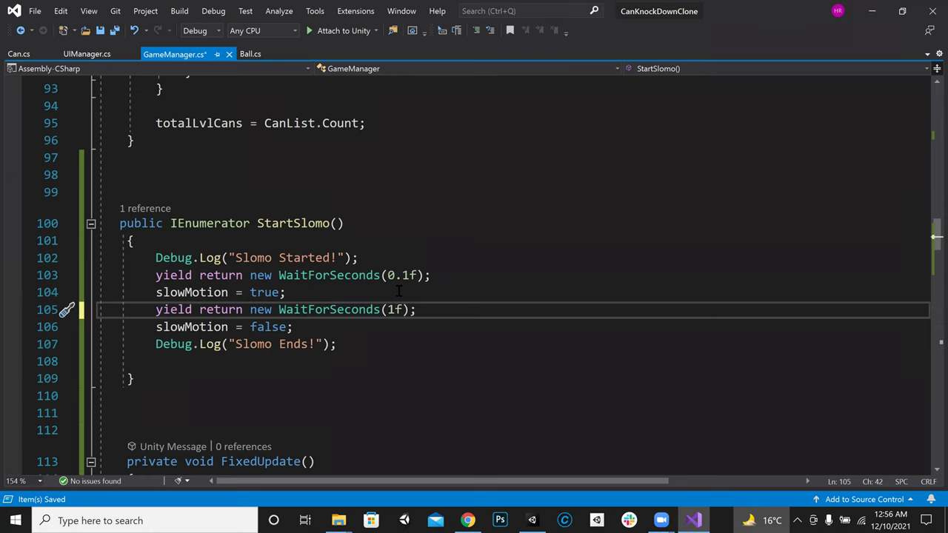
{"action": "key", "text": "ctrl+s"}
Switch to Unity and widen the Game view area beside the Hierarchy
{"action": "key", "text": "alt+Tab"}
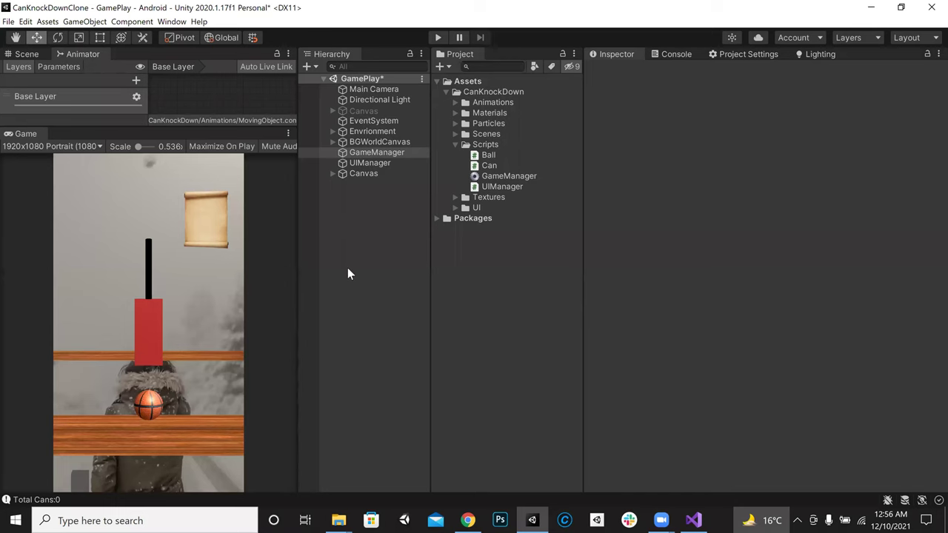
{"action": "left_click_drag", "start_coordinate": [297, 238], "coordinate": [570, 192]}
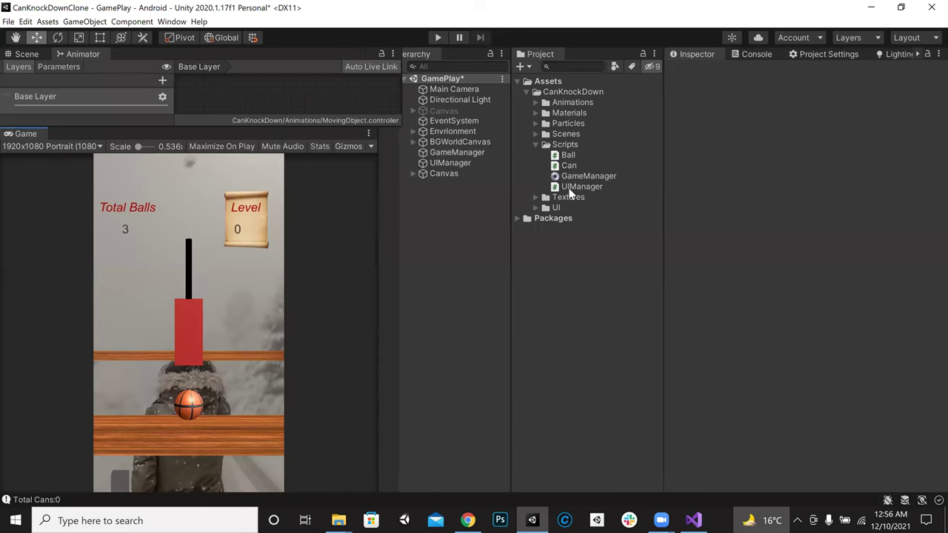
Clear the console log and play-test the scene, throwing the ball at the cans to observe the slow motion
{"action": "left_click", "coordinate": [833, 54]}
{"action": "left_click", "coordinate": [758, 67]}
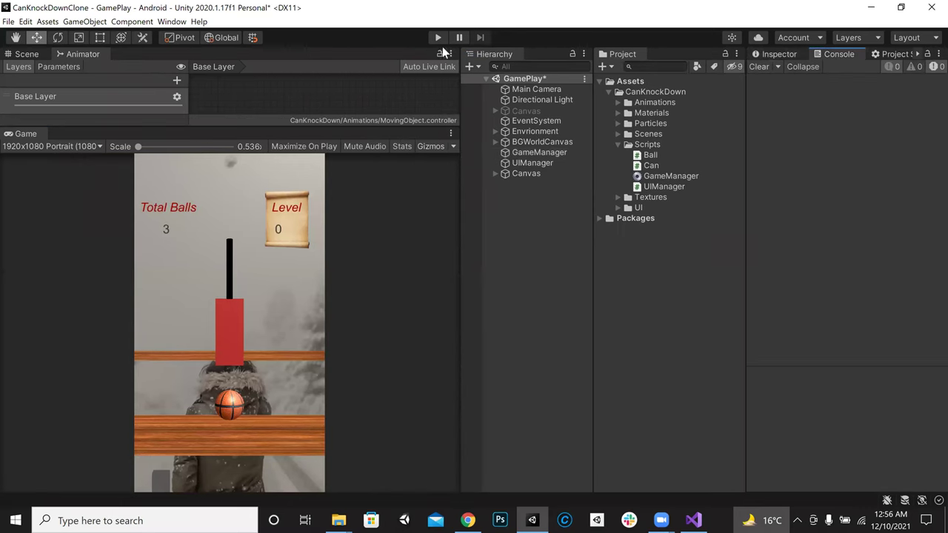
{"action": "left_click", "coordinate": [438, 39]}
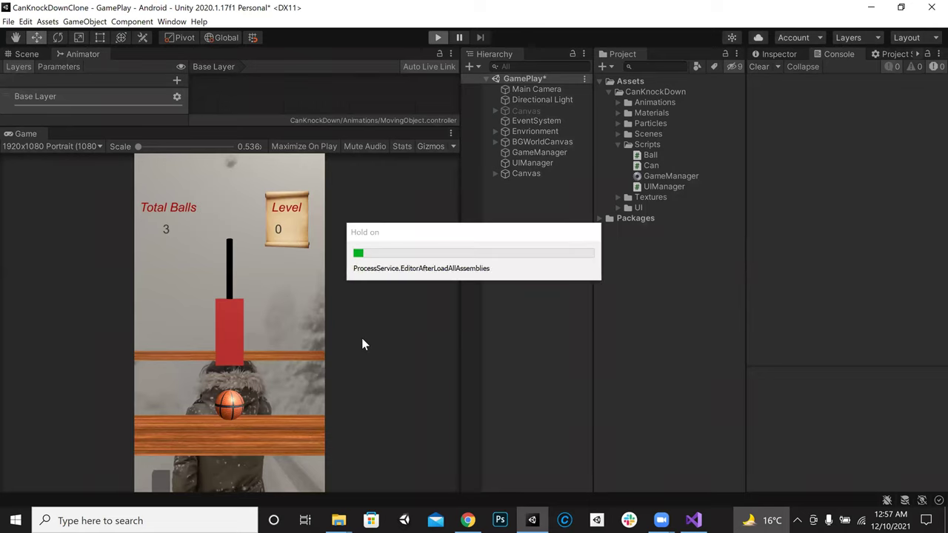
{"action": "left_click", "coordinate": [226, 387]}
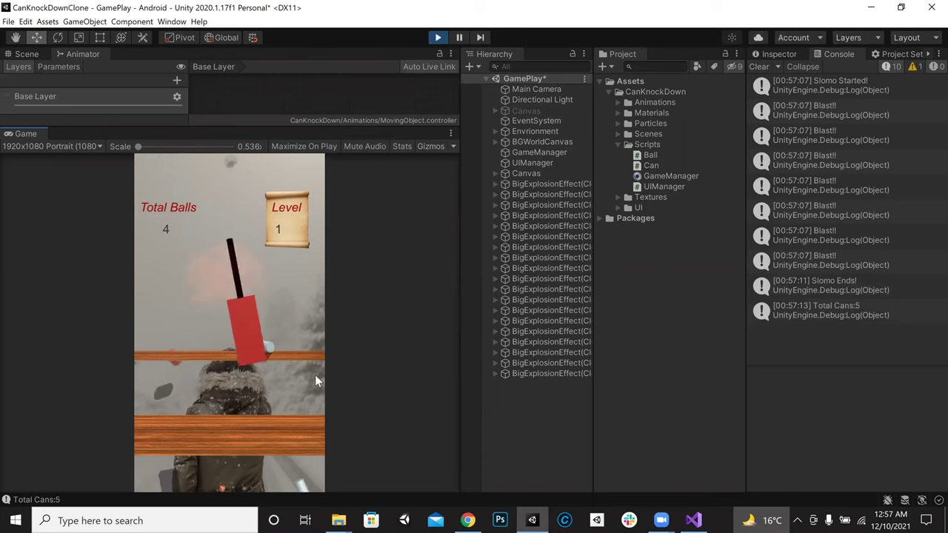
{"action": "left_click", "coordinate": [436, 38]}
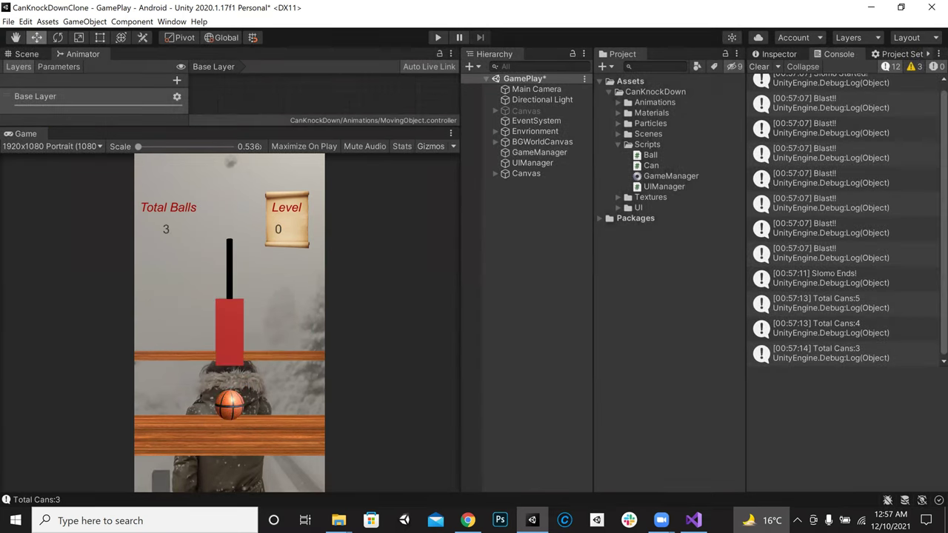
In Visual Studio, set the second WaitForSeconds delay in the StartSlomo coroutine to 0.5f and save GameManager.cs
{"action": "key", "text": "alt+Tab"}
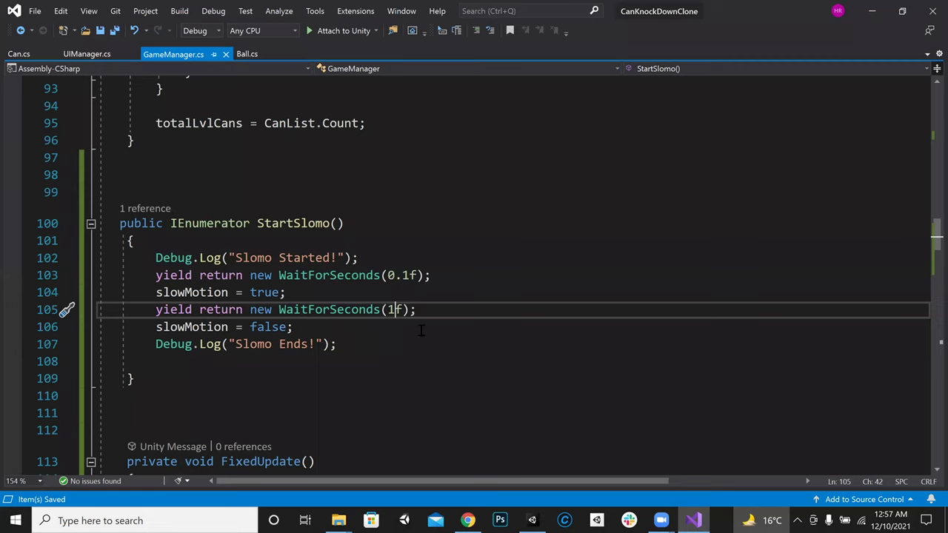
{"action": "key", "text": "BackSpace"}
{"action": "type", "text": "0.5"}
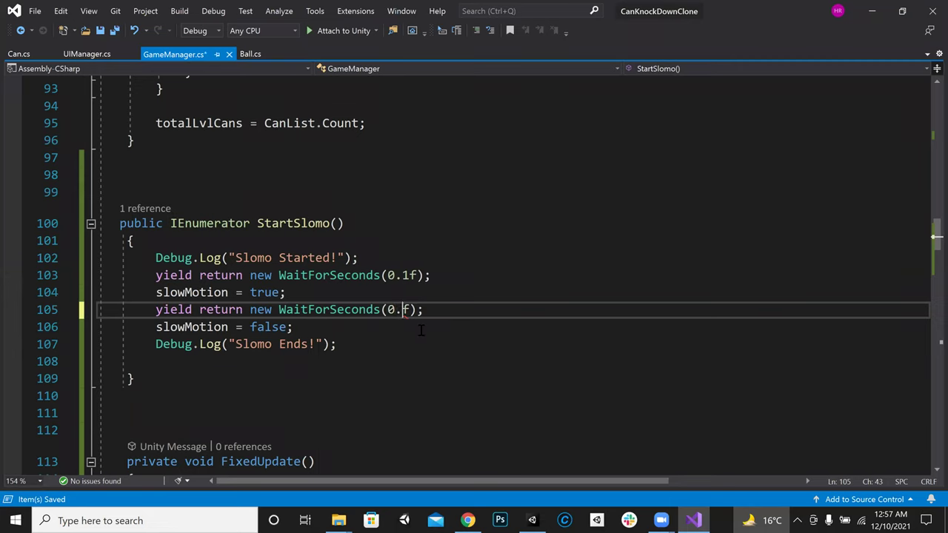
{"action": "key", "text": "Right"}
{"action": "key", "text": "Right"}
{"action": "key", "text": "ctrl+s"}
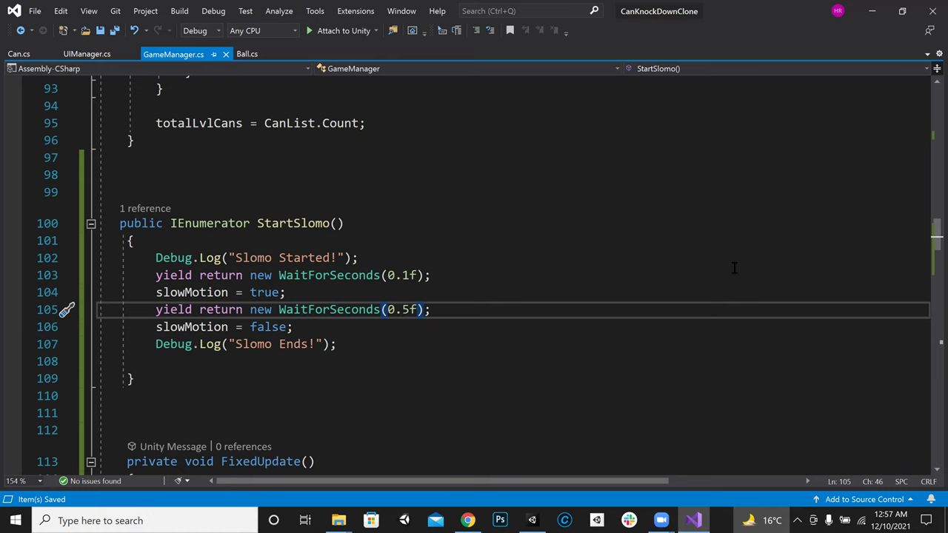
Check the slow-motion timeScale in FixedUpdate, and play-test the level in Unity by throwing balls at the cans, clearing the console before and after
{"action": "scroll", "coordinate": [465, 257], "scroll_direction": "up", "scroll_amount": 1}
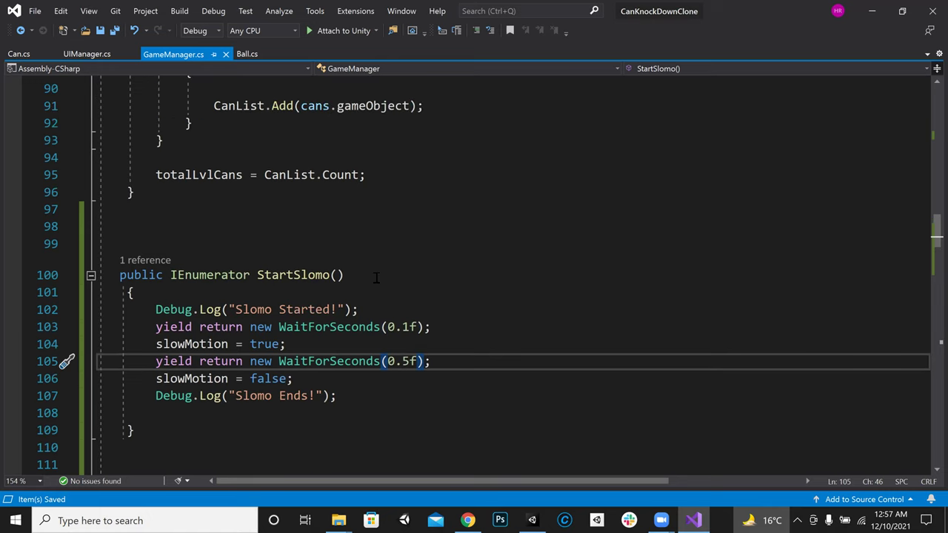
{"action": "scroll", "coordinate": [455, 277], "scroll_direction": "down", "scroll_amount": 6}
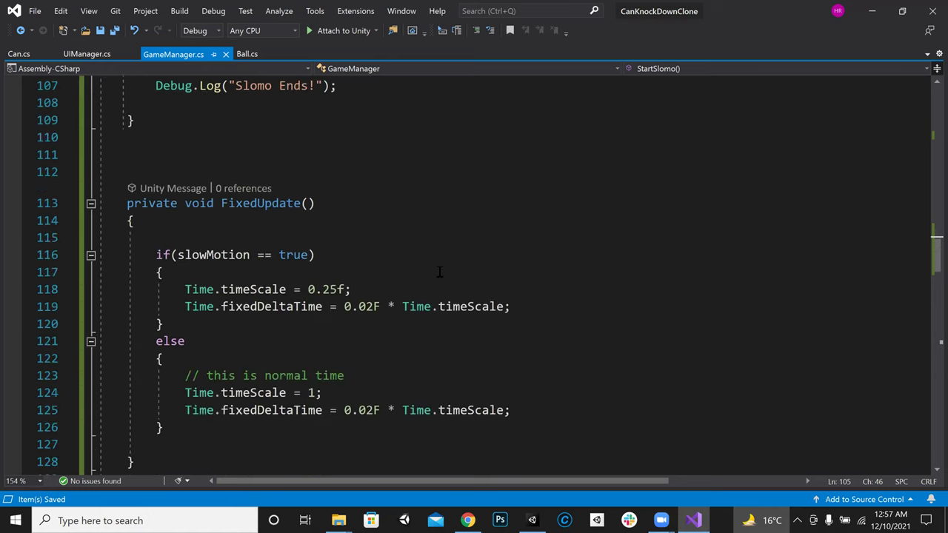
{"action": "left_click_drag", "start_coordinate": [310, 289], "coordinate": [338, 289]}
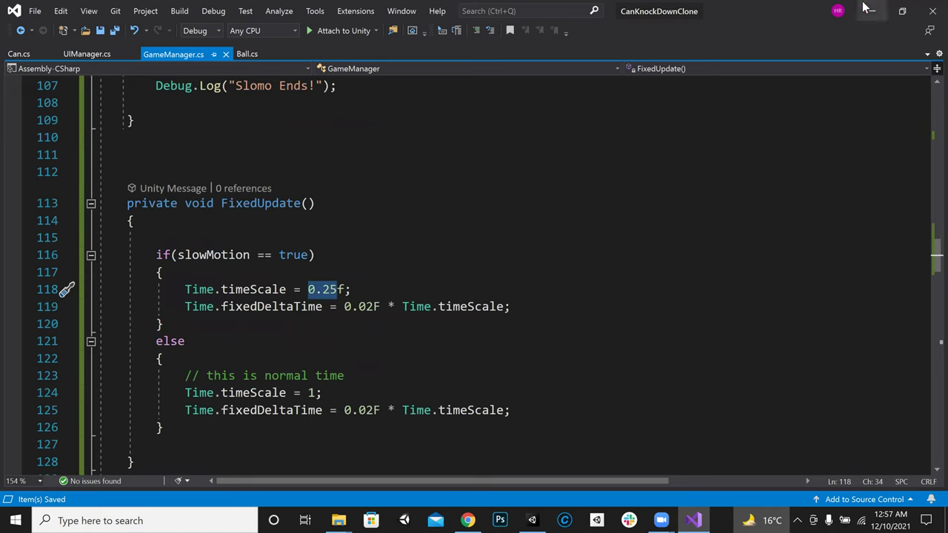
{"action": "key", "text": "alt+Tab"}
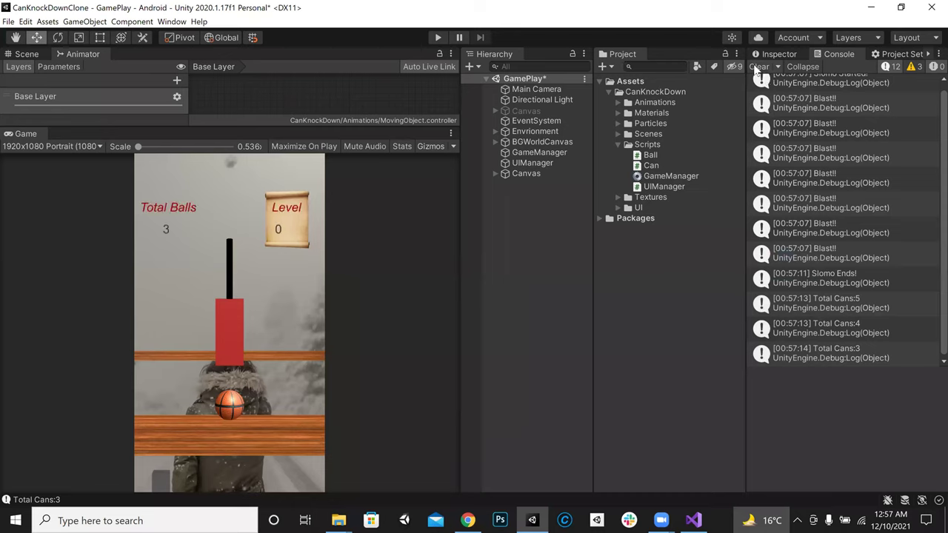
{"action": "left_click", "coordinate": [759, 67]}
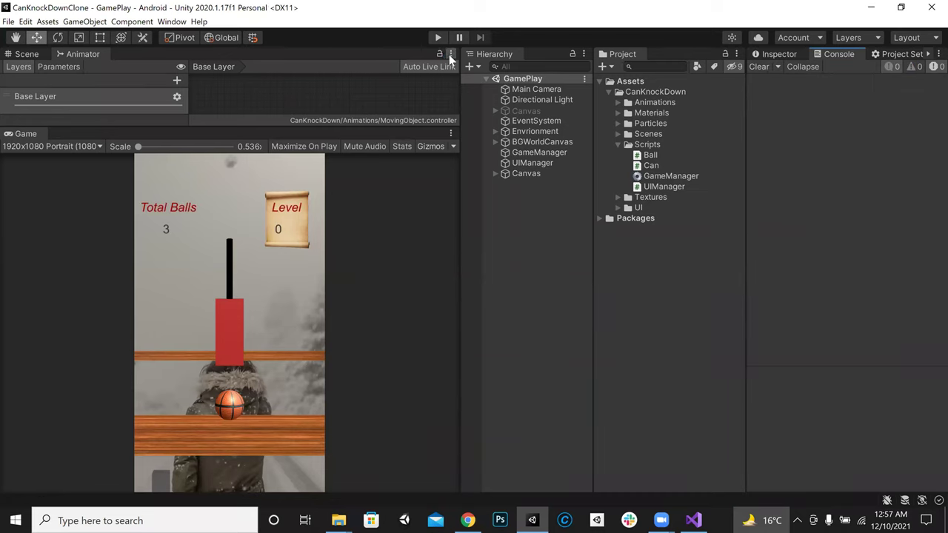
{"action": "left_click", "coordinate": [437, 37]}
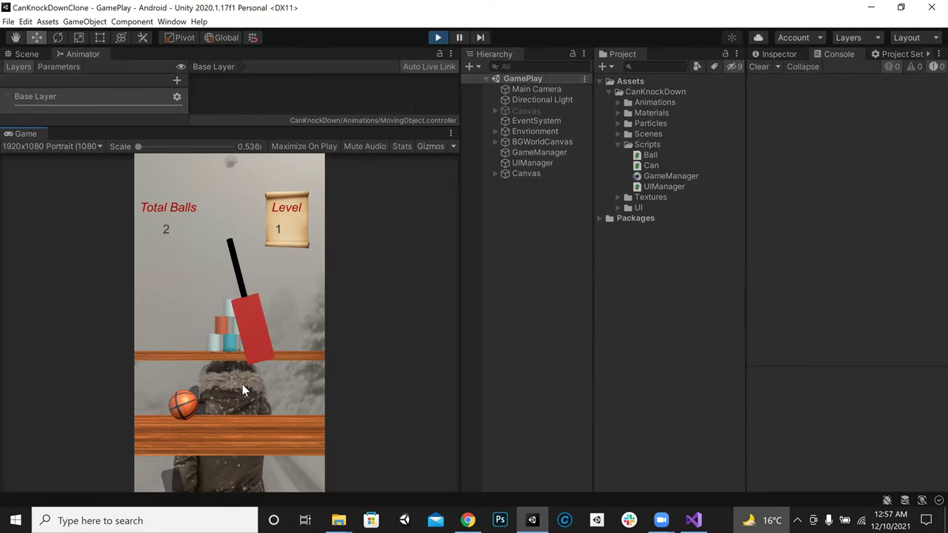
{"action": "left_click", "coordinate": [234, 318]}
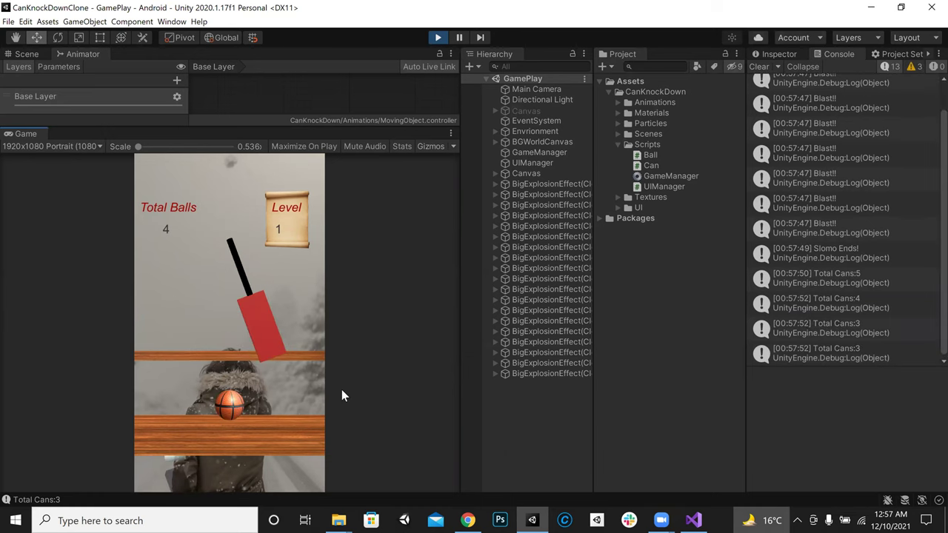
{"action": "left_click", "coordinate": [200, 292]}
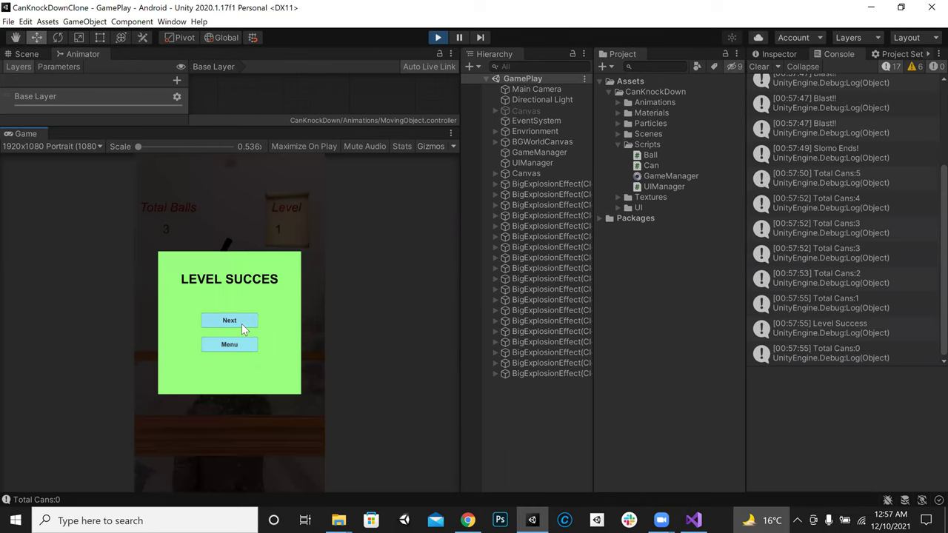
{"action": "left_click", "coordinate": [437, 37]}
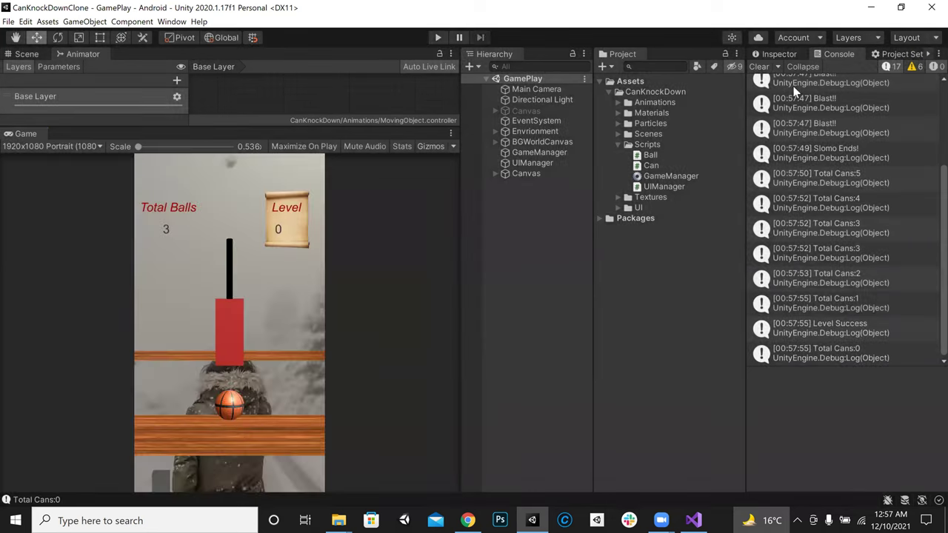
{"action": "left_click", "coordinate": [762, 68]}
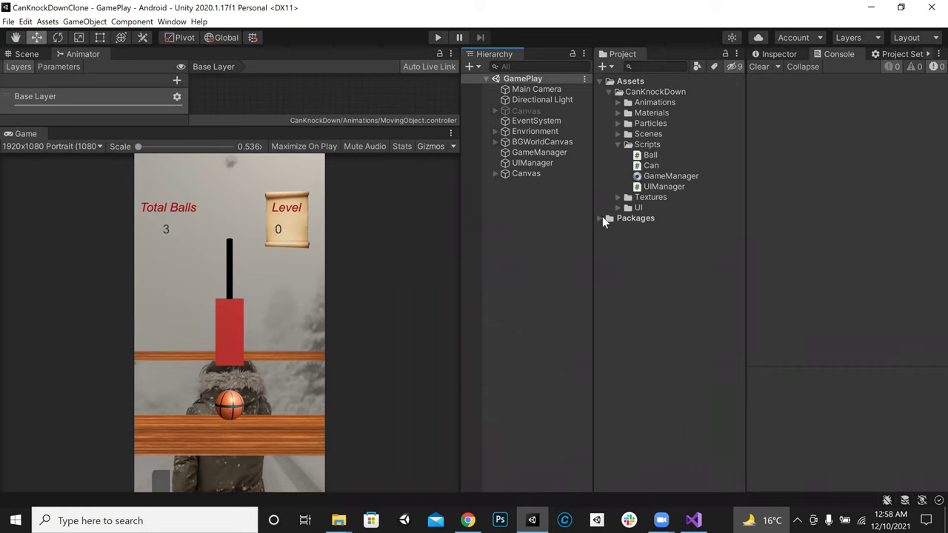
Collapse the Scripts folder and examine the Android JDK, SDK and NDK paths in the External Tools preferences
{"action": "left_click", "coordinate": [619, 144]}
{"action": "left_click", "coordinate": [25, 21]}
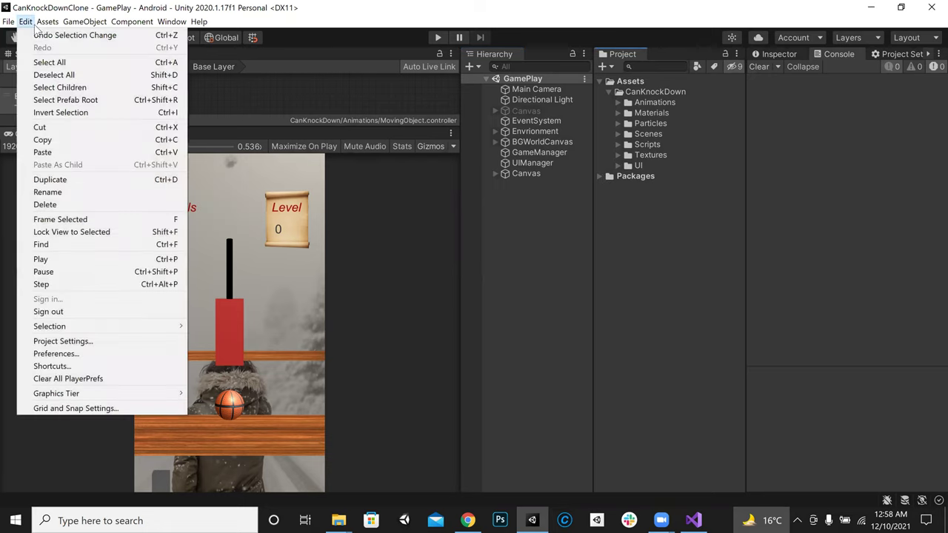
{"action": "mouse_move", "coordinate": [45, 23]}
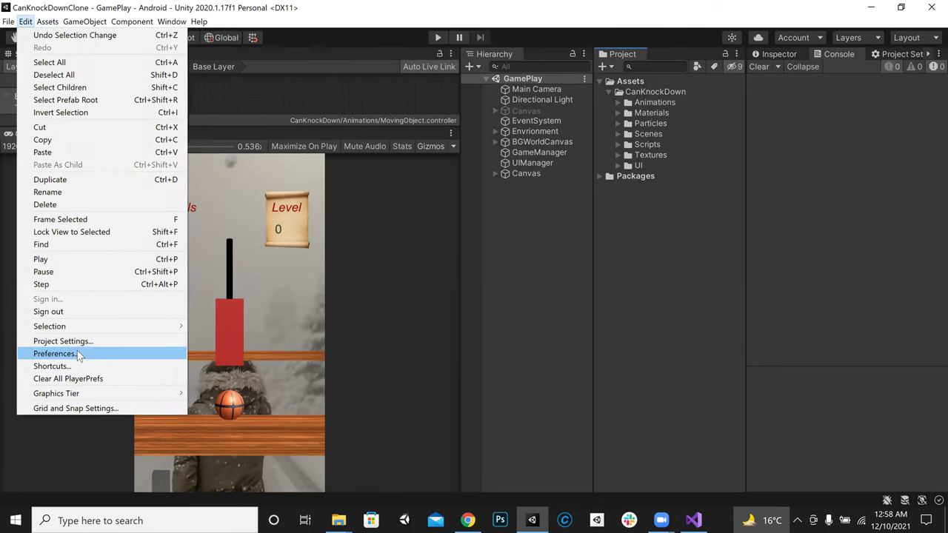
{"action": "left_click", "coordinate": [118, 354]}
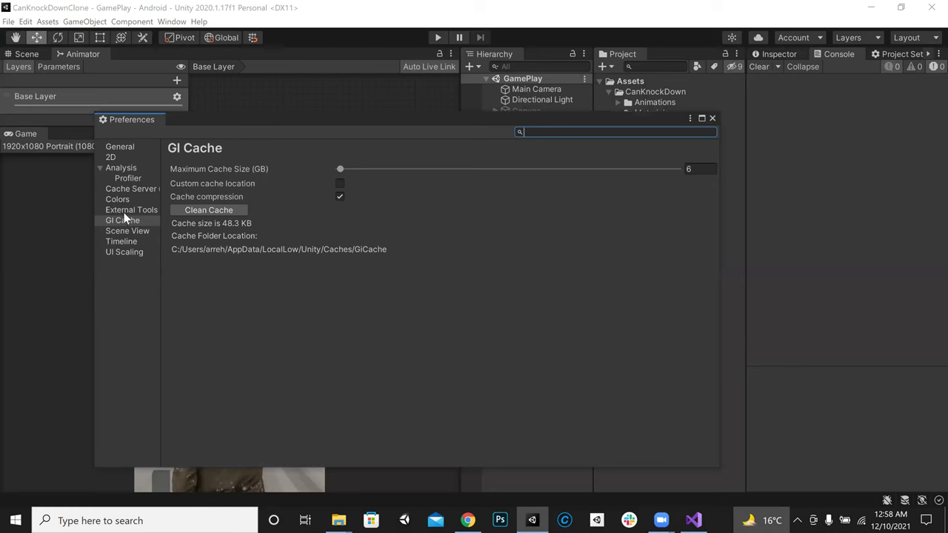
{"action": "left_click", "coordinate": [124, 210]}
{"action": "left_click_drag", "start_coordinate": [442, 119], "coordinate": [457, 69]}
{"action": "scroll", "coordinate": [516, 233], "scroll_direction": "down", "scroll_amount": 10}
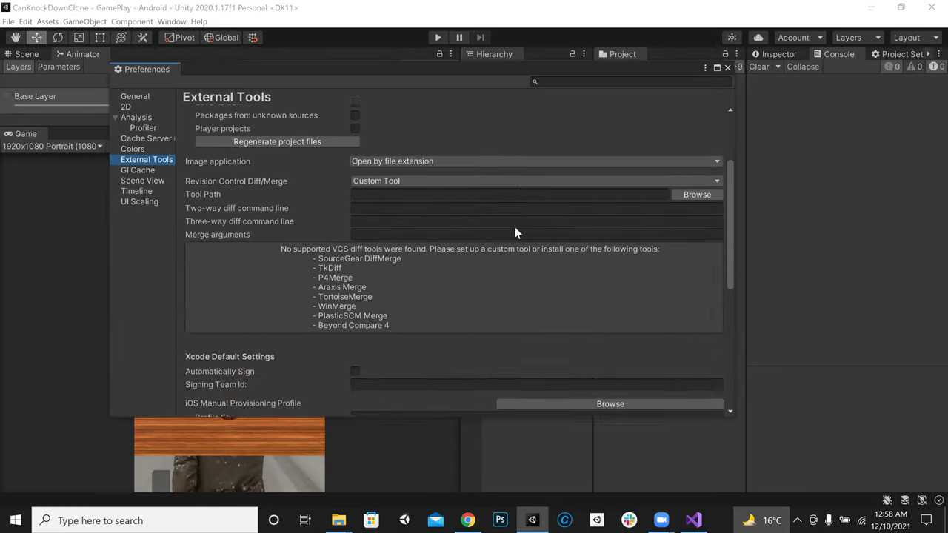
{"action": "scroll", "coordinate": [516, 233], "scroll_direction": "down", "scroll_amount": 1}
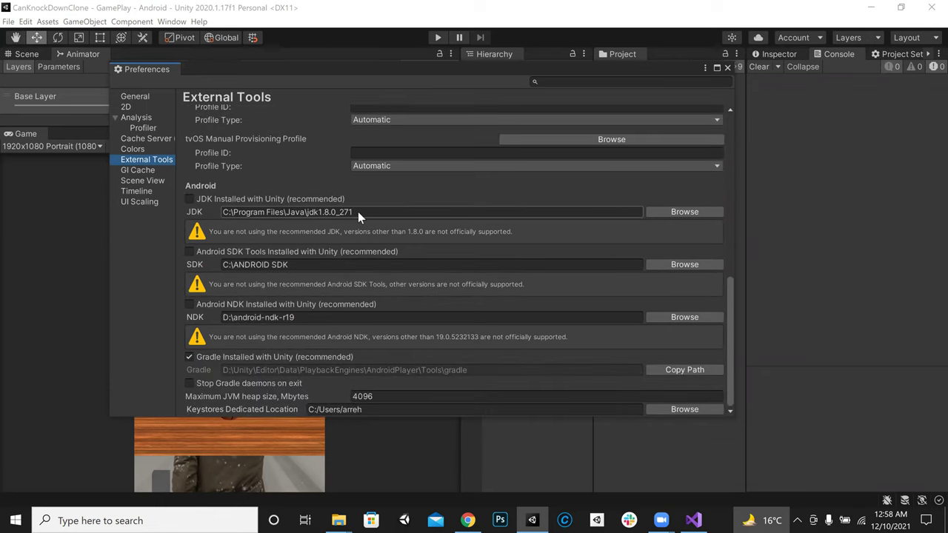
{"action": "left_click_drag", "start_coordinate": [357, 212], "coordinate": [213, 214]}
{"action": "left_click", "coordinate": [278, 263]}
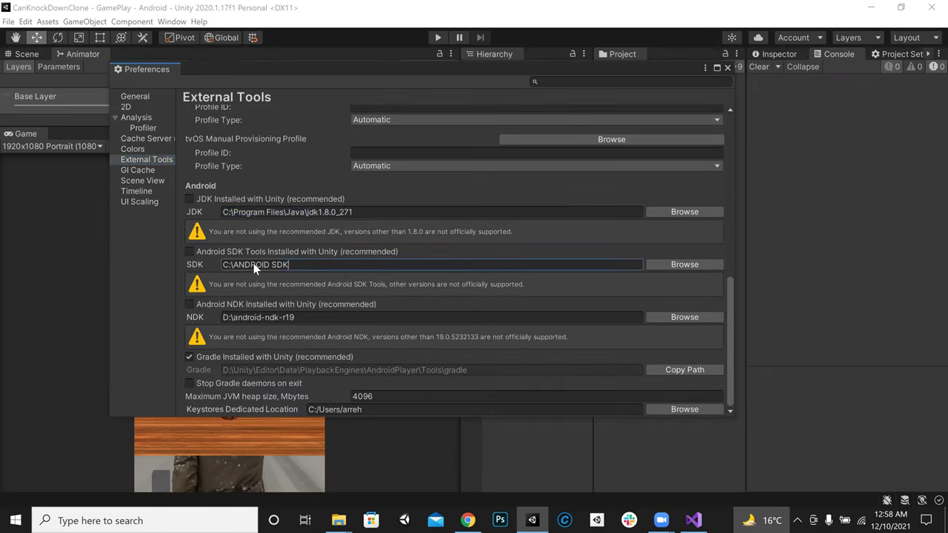
{"action": "left_click", "coordinate": [271, 316]}
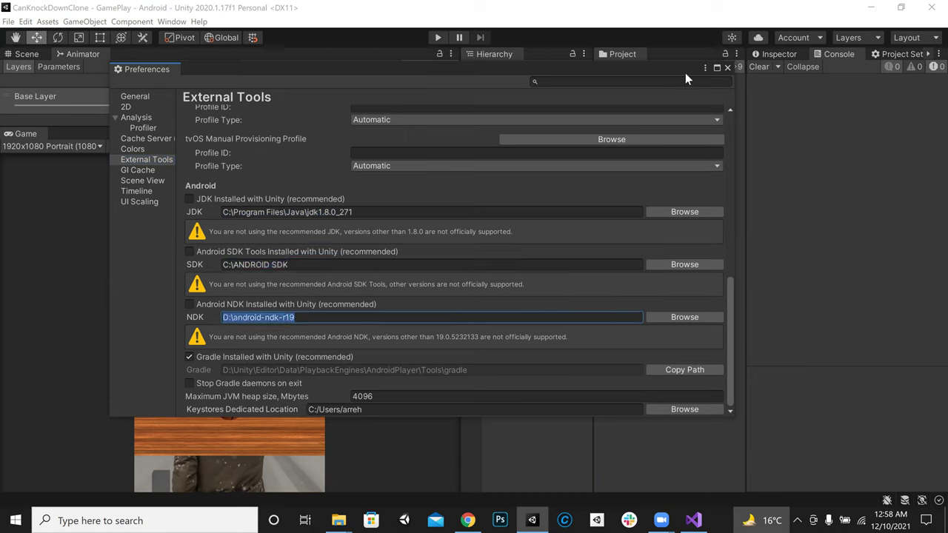
Dock the Preferences window beside the Inspector, adjust the panel widths, and bring the Console back into view
{"action": "left_click", "coordinate": [704, 68]}
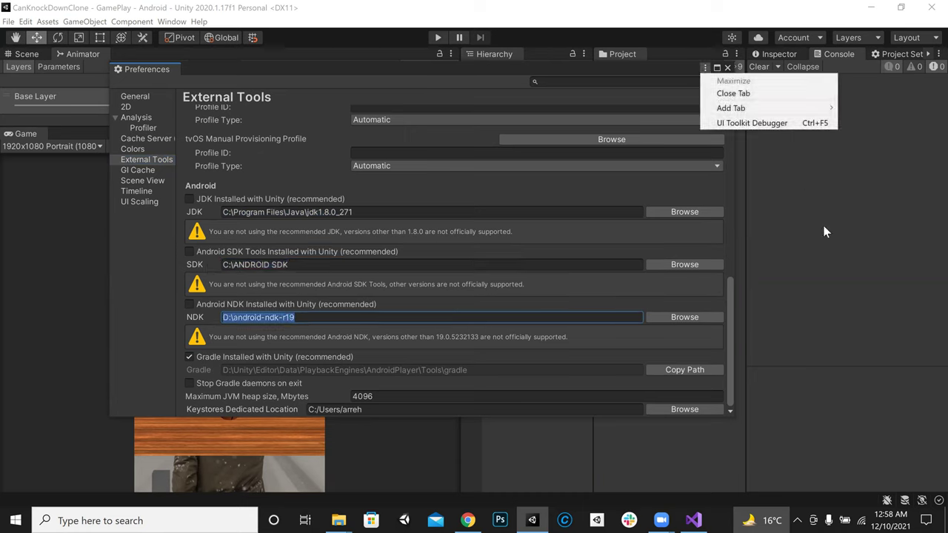
{"action": "left_click", "coordinate": [583, 351]}
{"action": "left_click_drag", "start_coordinate": [161, 71], "coordinate": [786, 53]}
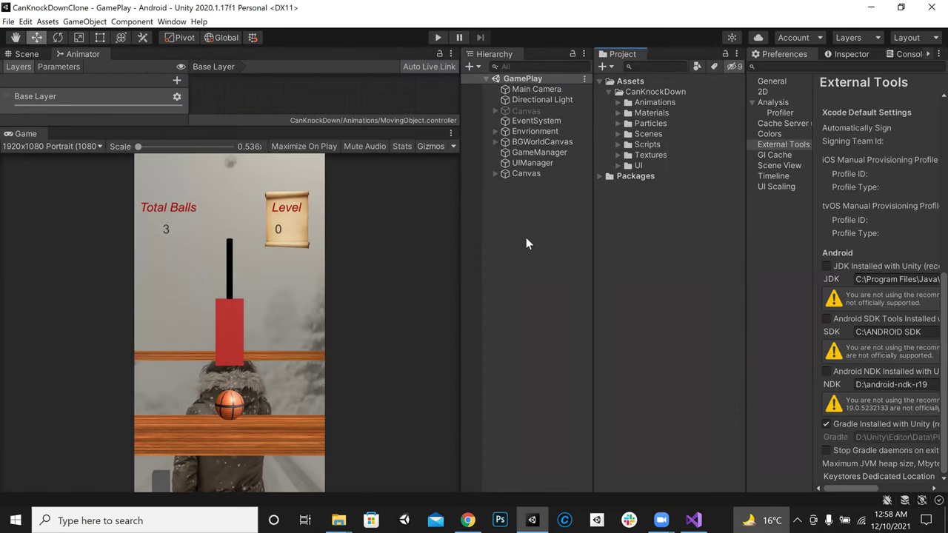
{"action": "left_click_drag", "start_coordinate": [460, 231], "coordinate": [395, 222]}
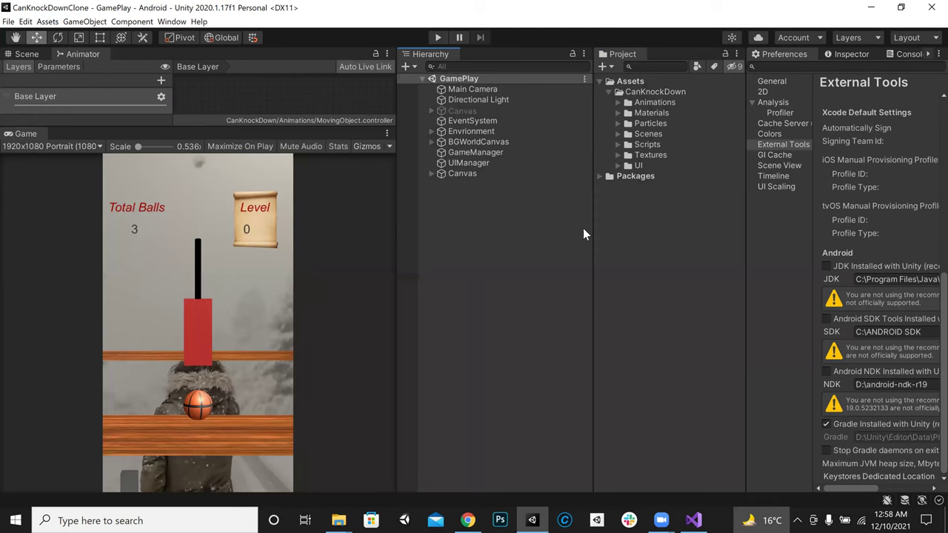
{"action": "left_click_drag", "start_coordinate": [745, 208], "coordinate": [487, 211]}
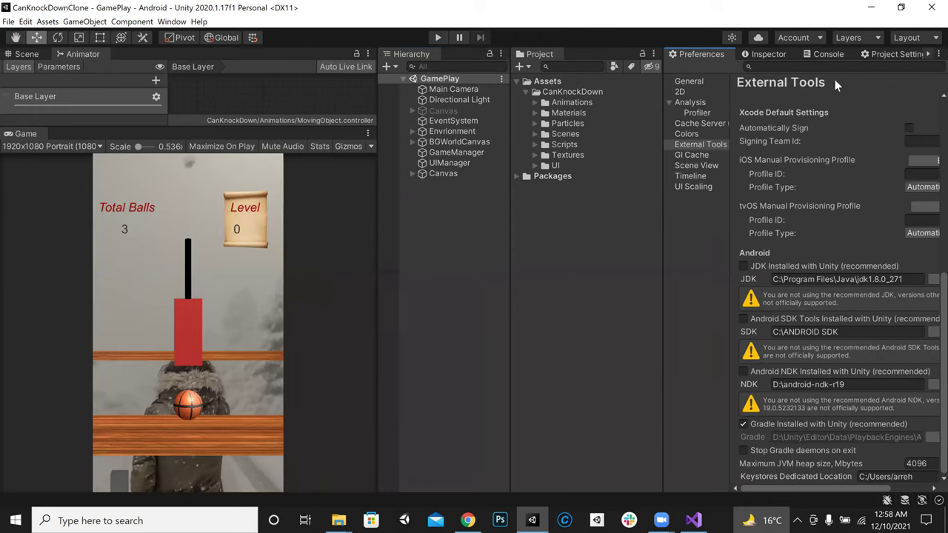
{"action": "left_click", "coordinate": [809, 56]}
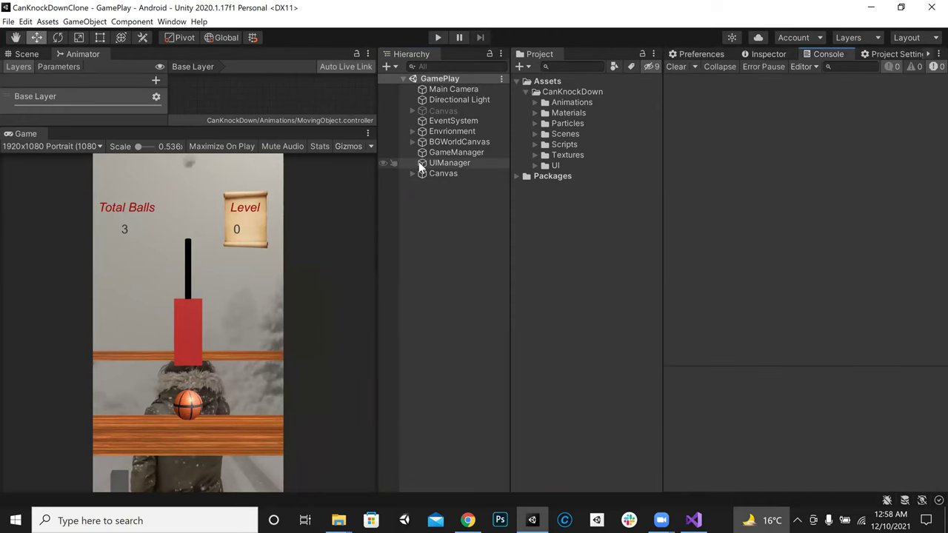
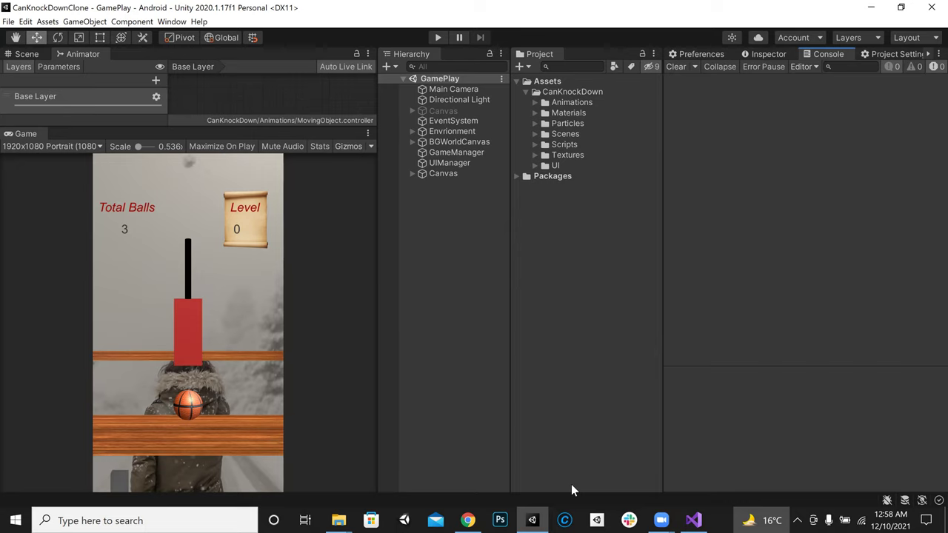
{"action": "left_click", "coordinate": [454, 321]}
{"action": "left_click_drag", "start_coordinate": [378, 274], "coordinate": [432, 261]}
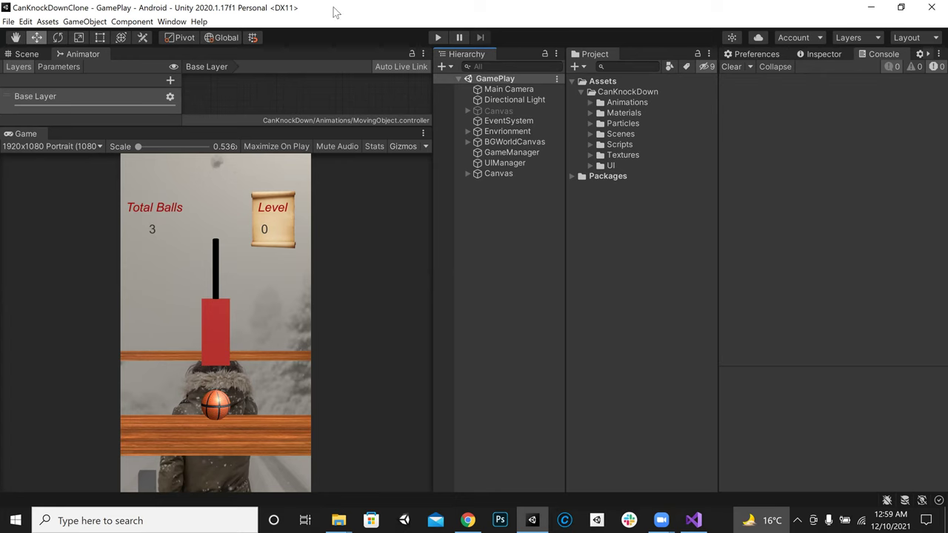
Switch to Chrome and open freesound.org in the new tab
{"action": "key", "text": "alt+Tab"}
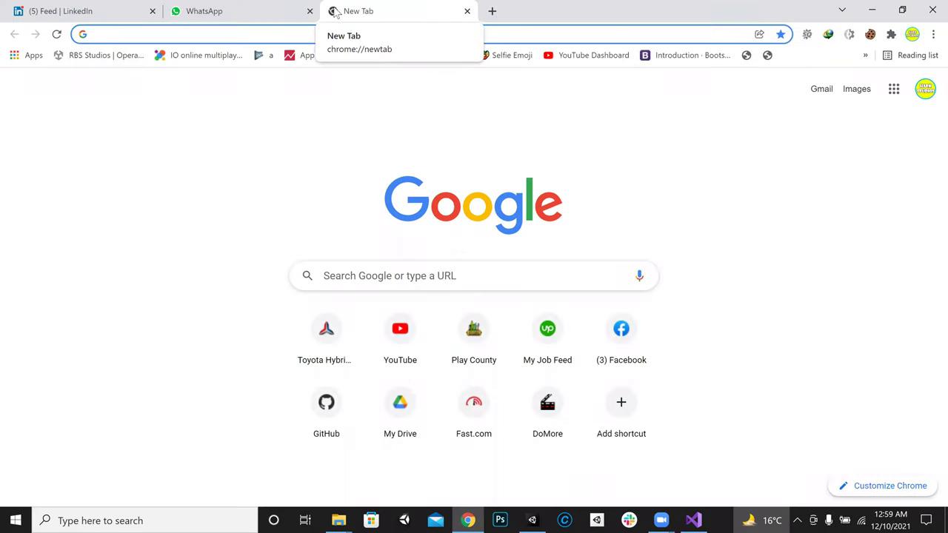
{"action": "type", "text": "freeso"}
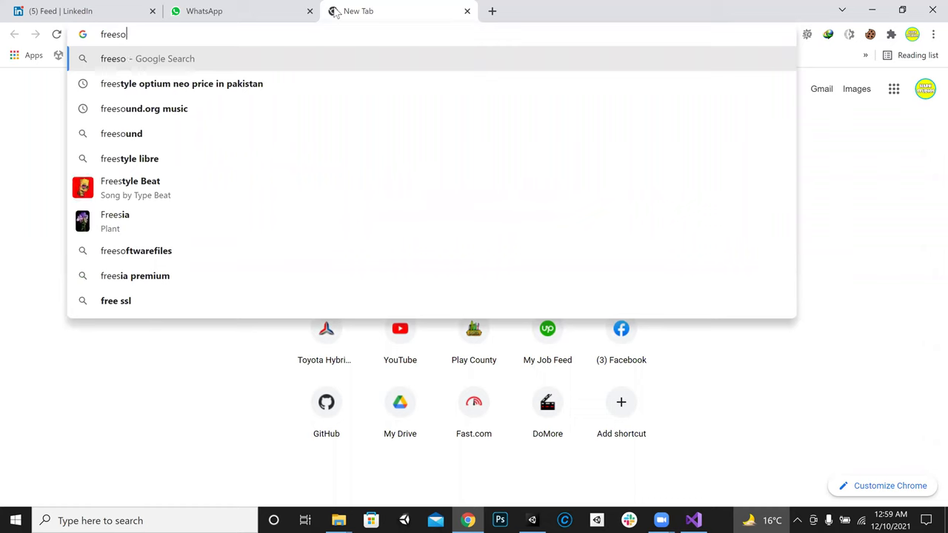
{"action": "type", "text": "und.or"}
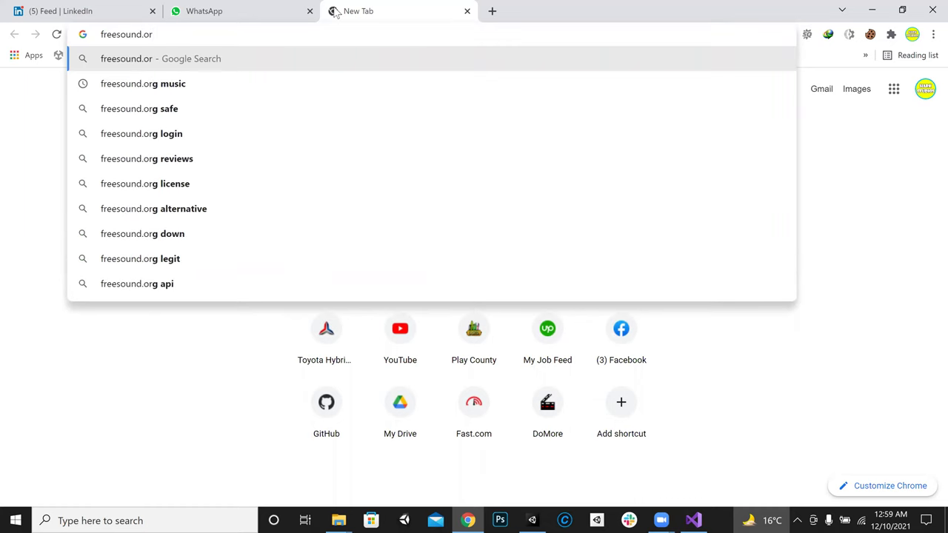
{"action": "type", "text": "g"}
{"action": "key", "text": "Return"}
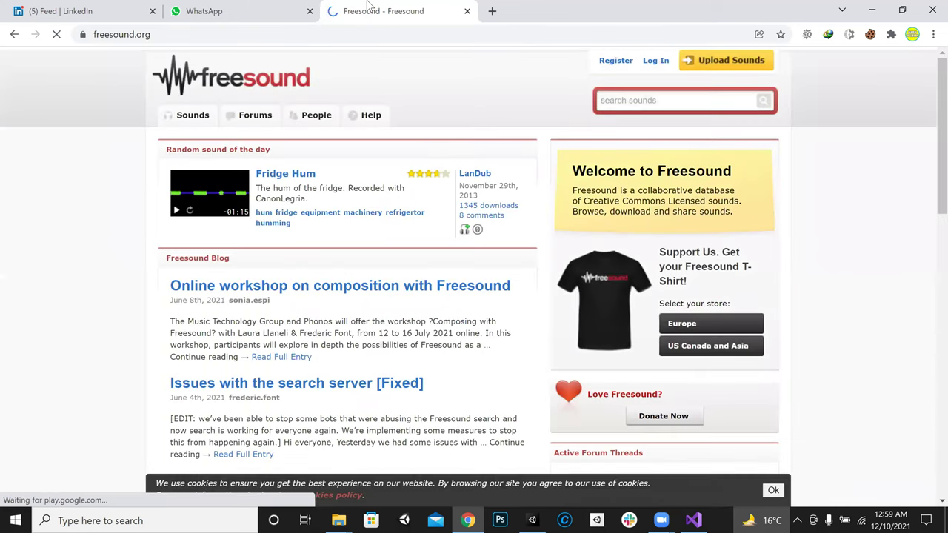
Log in to the Freesound account and search the sound library for "bg sounds"
{"action": "left_click", "coordinate": [655, 61]}
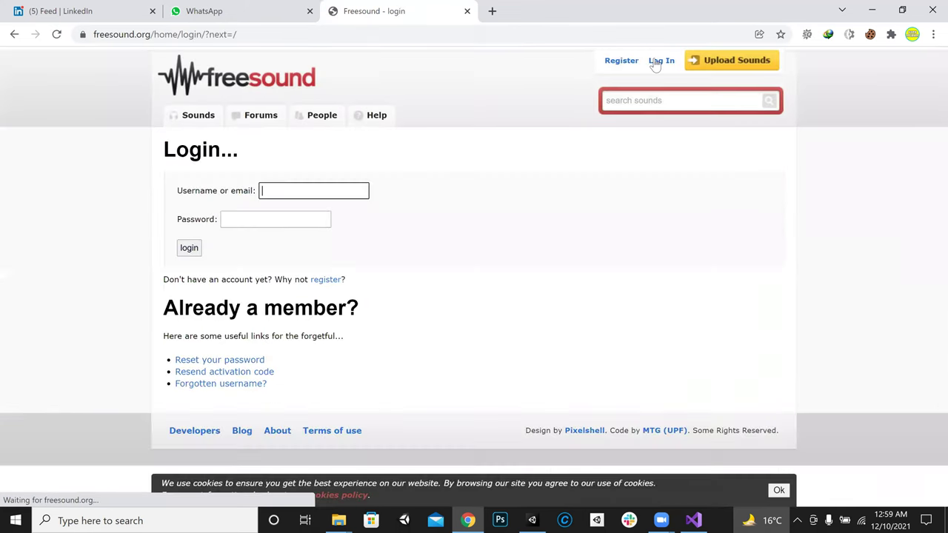
{"action": "left_click", "coordinate": [189, 249]}
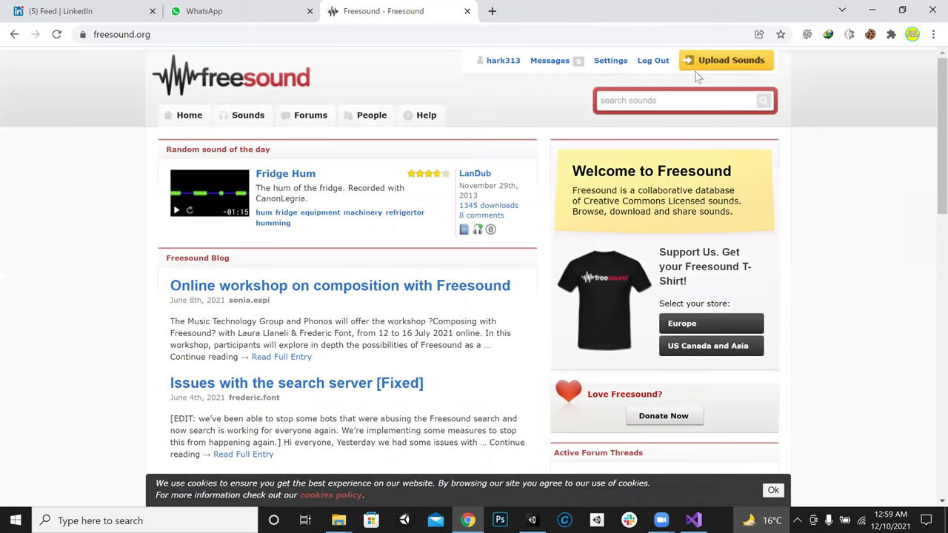
{"action": "scroll", "coordinate": [391, 180], "scroll_direction": "down", "scroll_amount": 1}
{"action": "scroll", "coordinate": [414, 171], "scroll_direction": "up", "scroll_amount": 1}
{"action": "left_click", "coordinate": [654, 103]}
{"action": "type", "text": "b"}
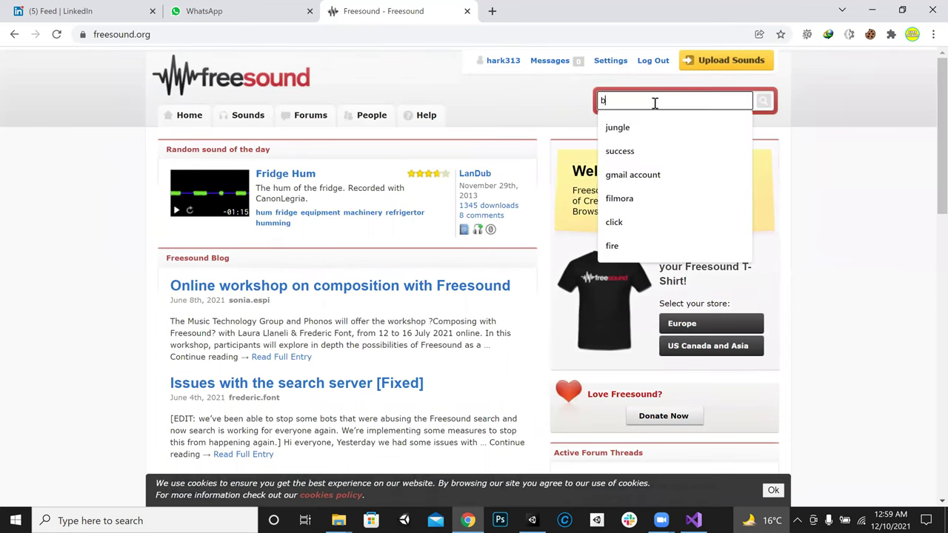
{"action": "type", "text": "g sounds"}
{"action": "key", "text": "Return"}
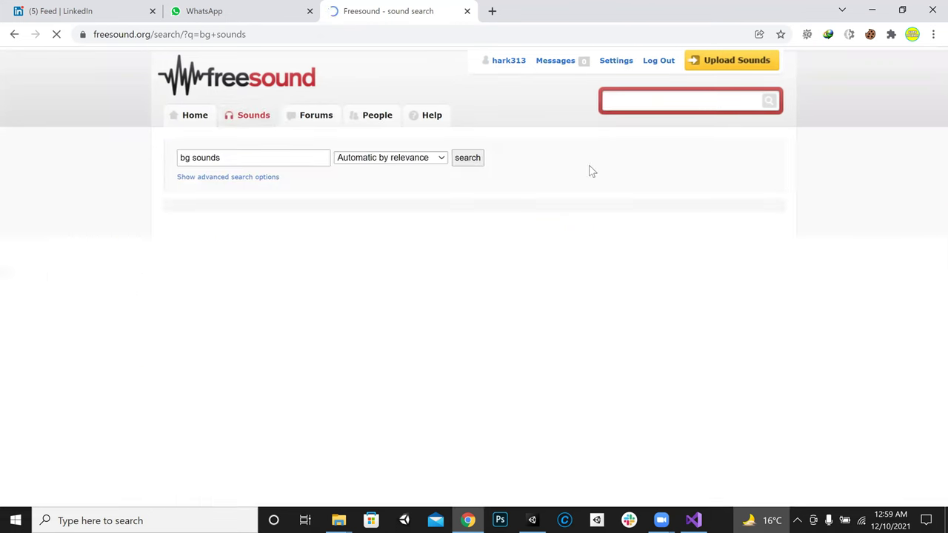
Preview the bg_sound2.mp3 and Harbor Ambience 1 sounds in the search results
{"action": "scroll", "coordinate": [593, 159], "scroll_direction": "down", "scroll_amount": 1}
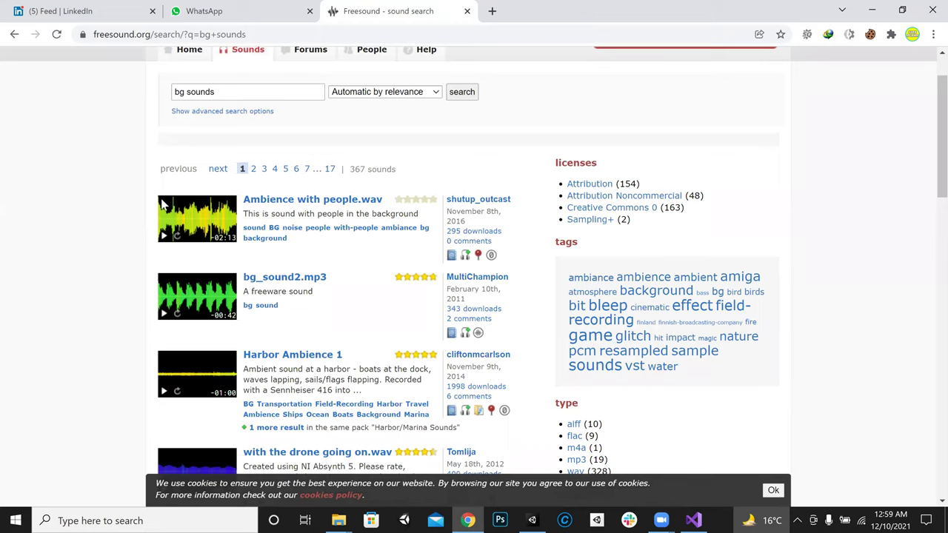
{"action": "scroll", "coordinate": [148, 237], "scroll_direction": "down", "scroll_amount": 1}
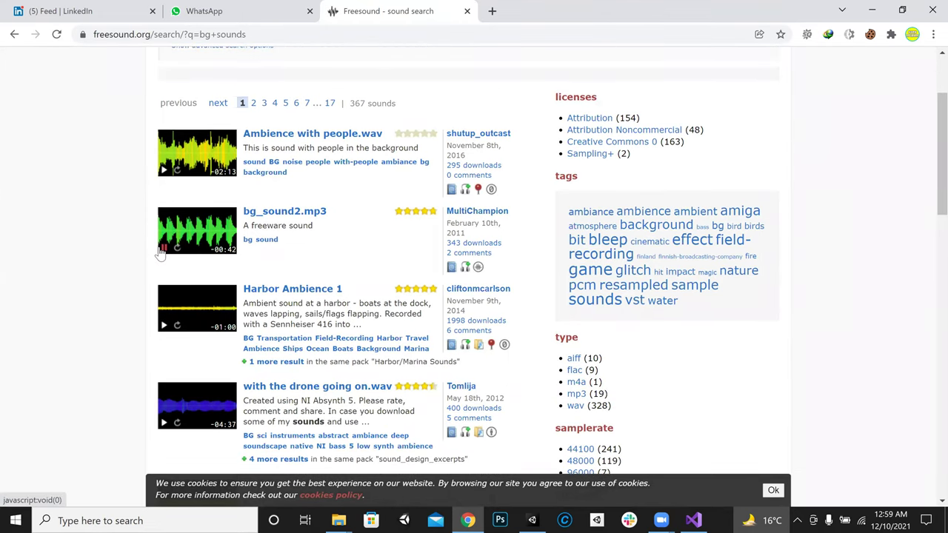
{"action": "left_click", "coordinate": [163, 248]}
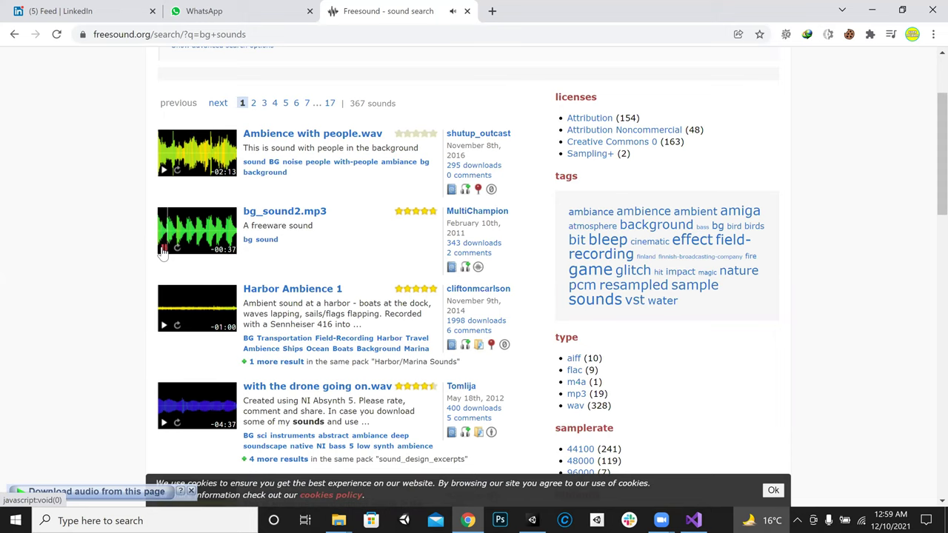
{"action": "left_click", "coordinate": [163, 250]}
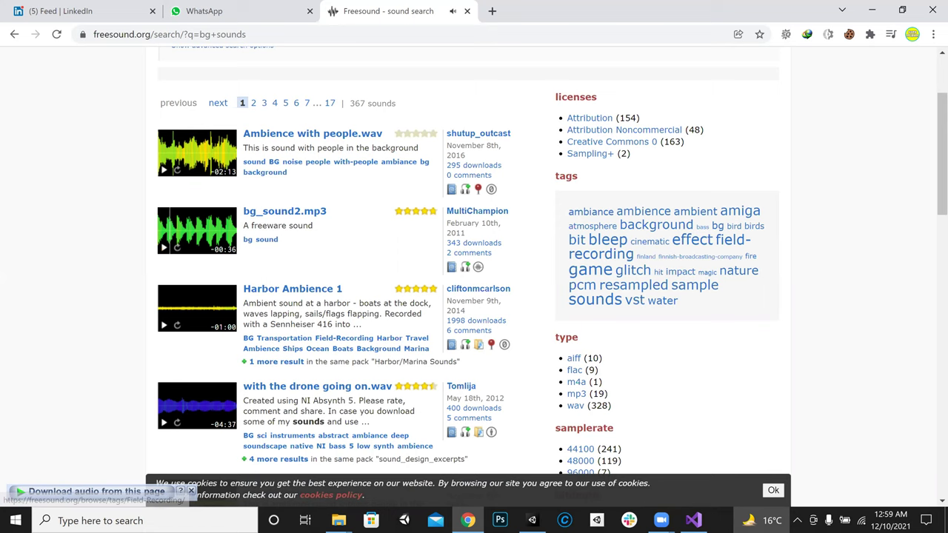
{"action": "left_click", "coordinate": [660, 519]}
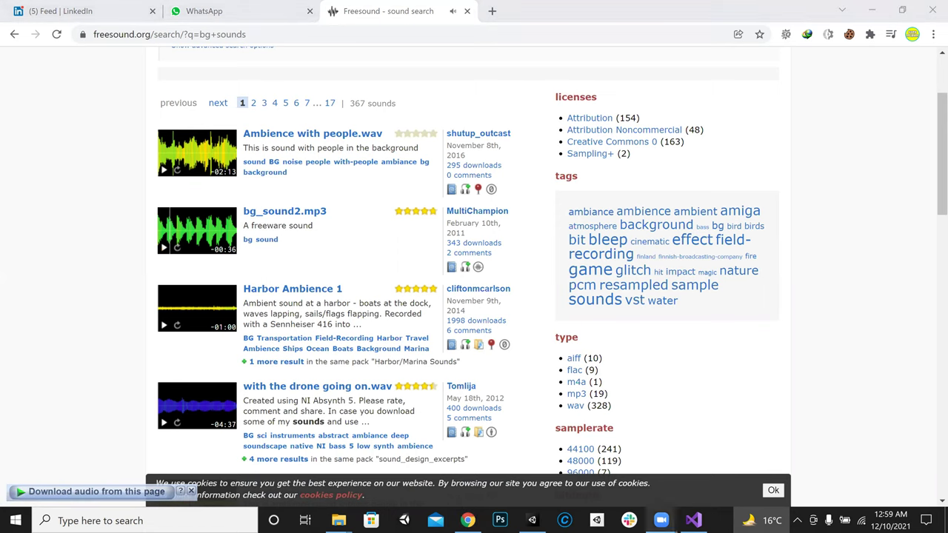
{"action": "left_click", "coordinate": [162, 326]}
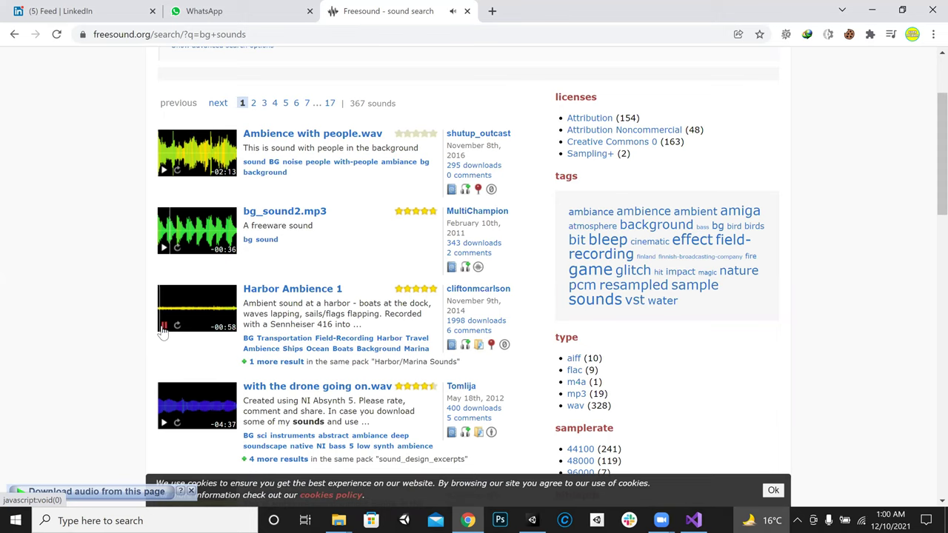
{"action": "left_click", "coordinate": [166, 328]}
{"action": "left_click", "coordinate": [165, 249]}
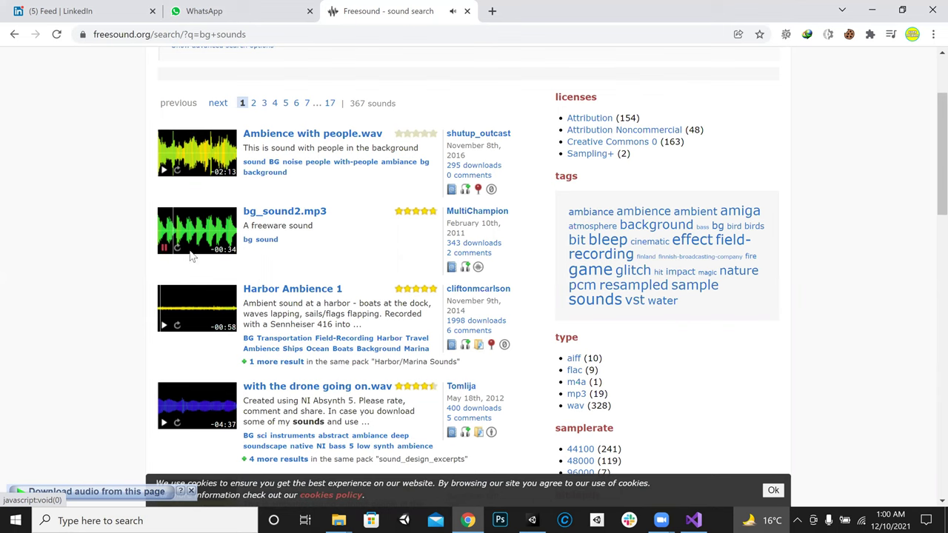
Open the bg_sound2.mp3 page in a new tab, copy its link, and send it in the open WhatsApp chat
{"action": "left_click", "coordinate": [296, 212]}
{"action": "left_click", "coordinate": [519, 11]}
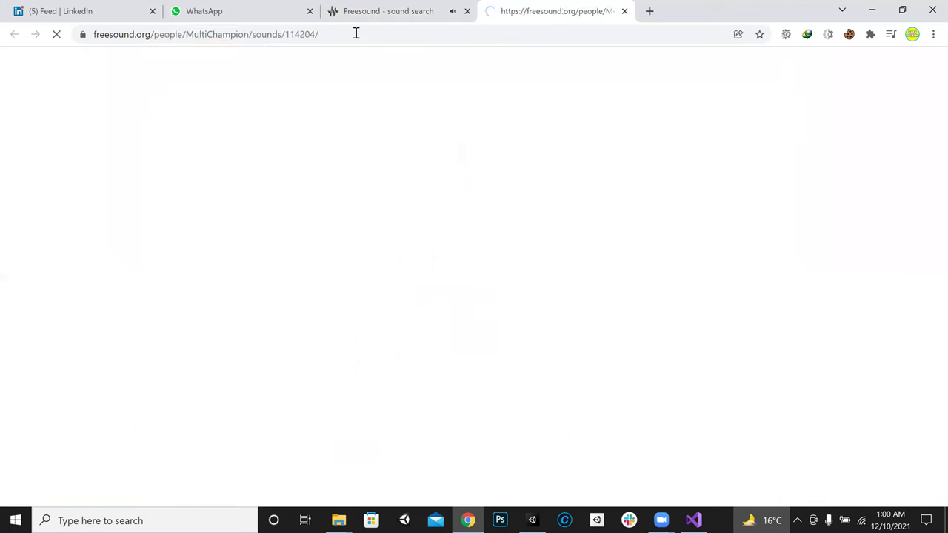
{"action": "left_click", "coordinate": [355, 34]}
{"action": "key", "text": "ctrl+c"}
{"action": "left_click", "coordinate": [252, 13]}
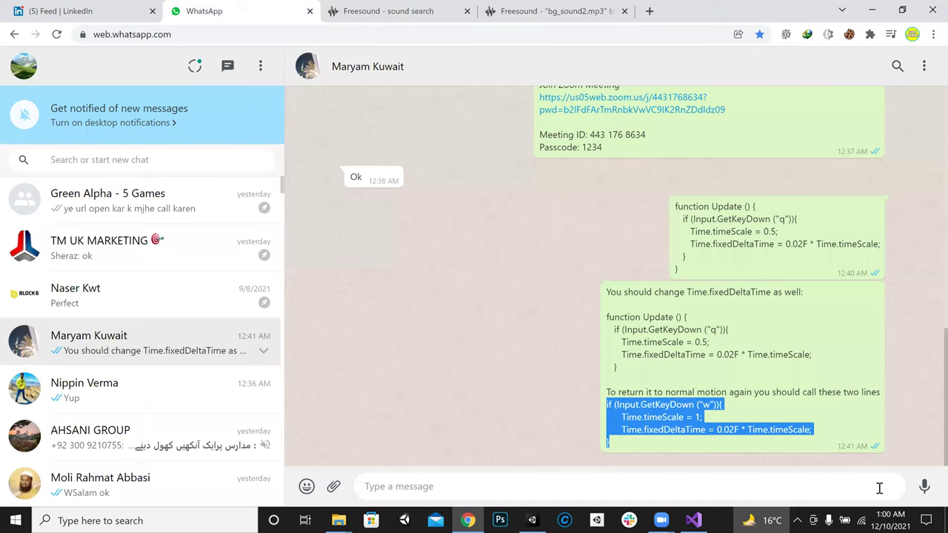
{"action": "key", "text": "ctrl+v"}
{"action": "key", "text": "Return"}
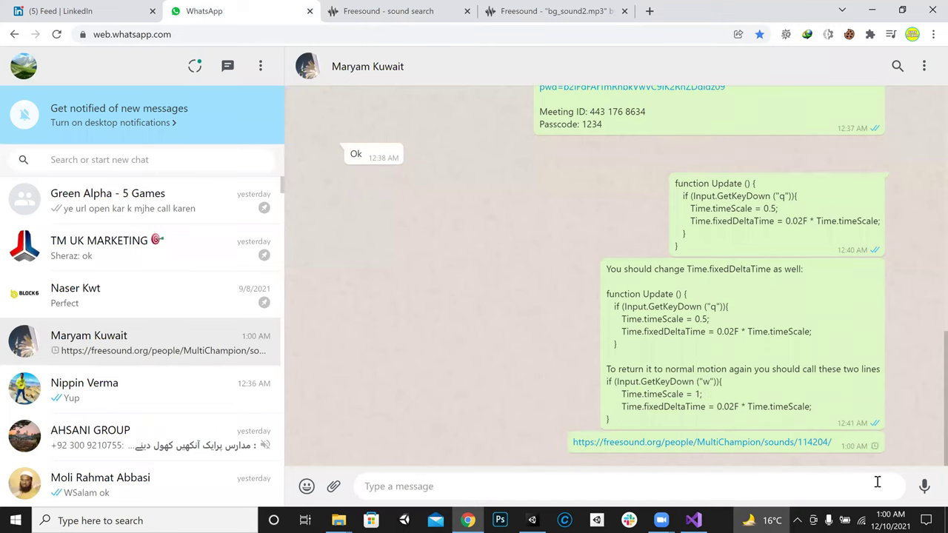
Examine the Audio and General pages of the Zoom settings, and close the settings window
{"action": "mouse_move", "coordinate": [661, 520]}
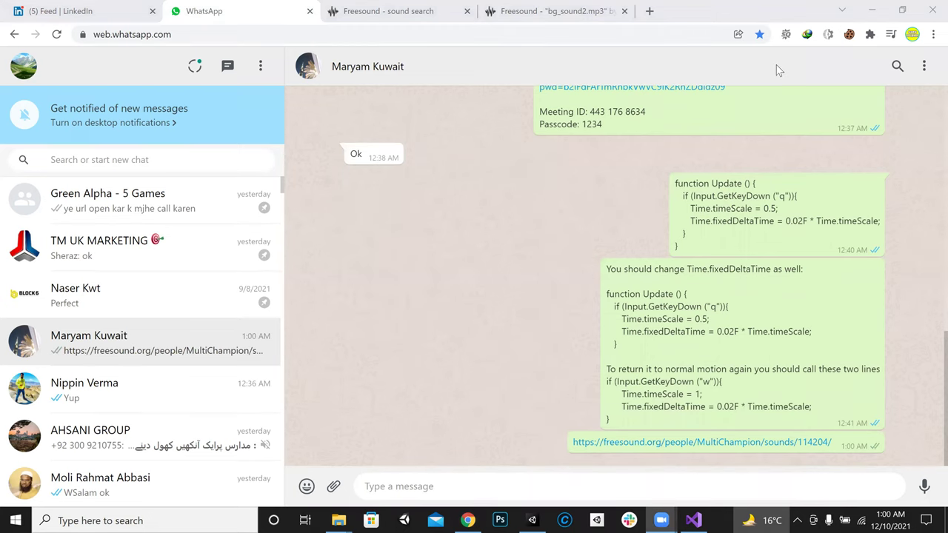
{"action": "key", "text": "alt+Tab"}
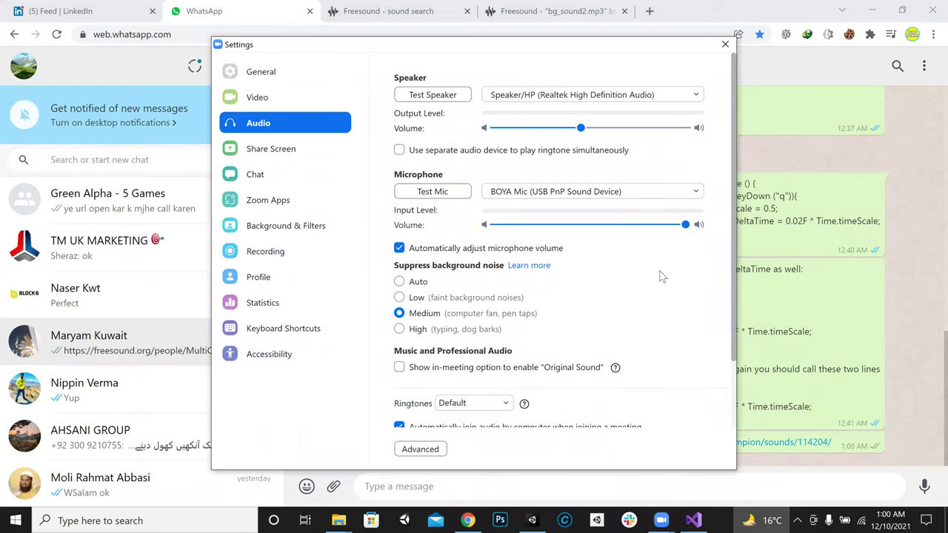
{"action": "scroll", "coordinate": [662, 277], "scroll_direction": "down", "scroll_amount": 1}
{"action": "scroll", "coordinate": [662, 277], "scroll_direction": "down", "scroll_amount": 2}
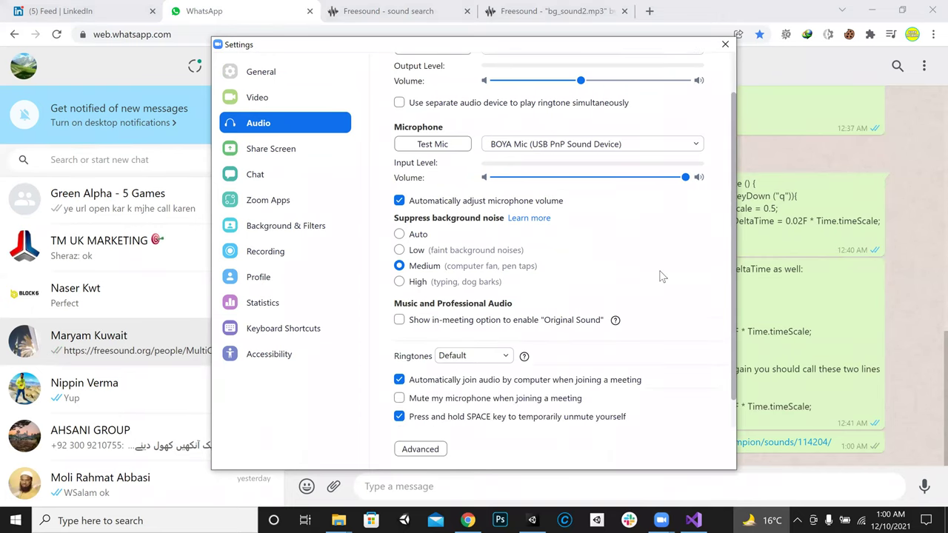
{"action": "scroll", "coordinate": [662, 277], "scroll_direction": "down", "scroll_amount": 1}
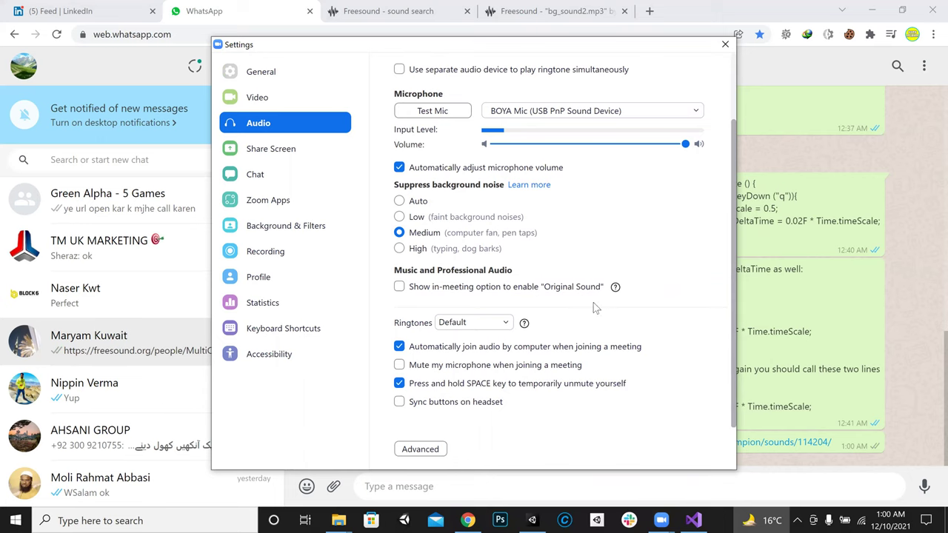
{"action": "scroll", "coordinate": [610, 300], "scroll_direction": "up", "scroll_amount": 3}
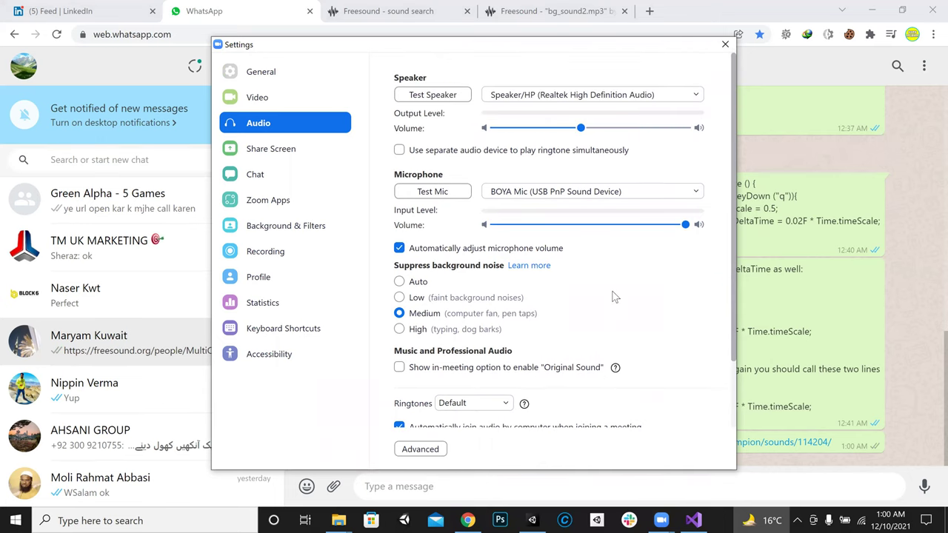
{"action": "left_click", "coordinate": [272, 68]}
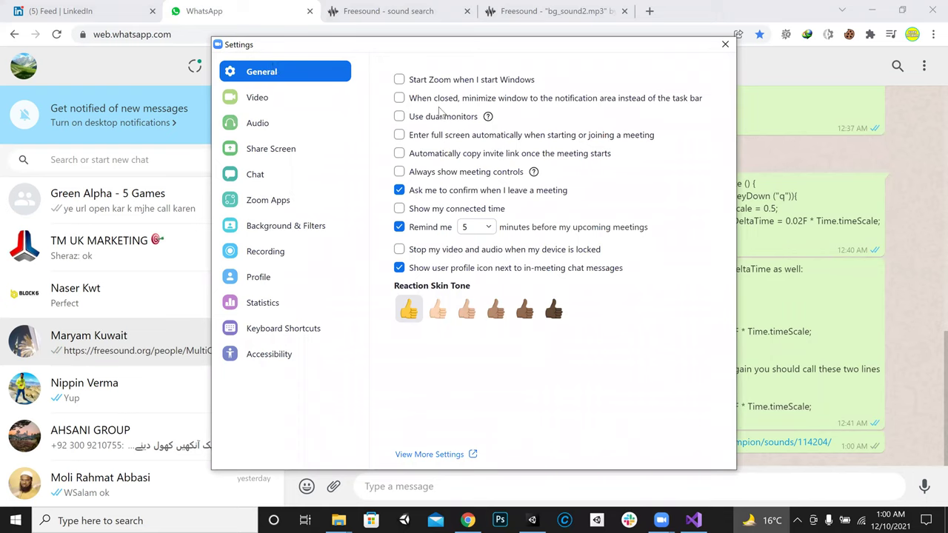
{"action": "left_click", "coordinate": [722, 45]}
Download bg_sound2.mp3 from its Freesound page, saving the file to the Desktop folder
{"action": "left_click", "coordinate": [551, 11]}
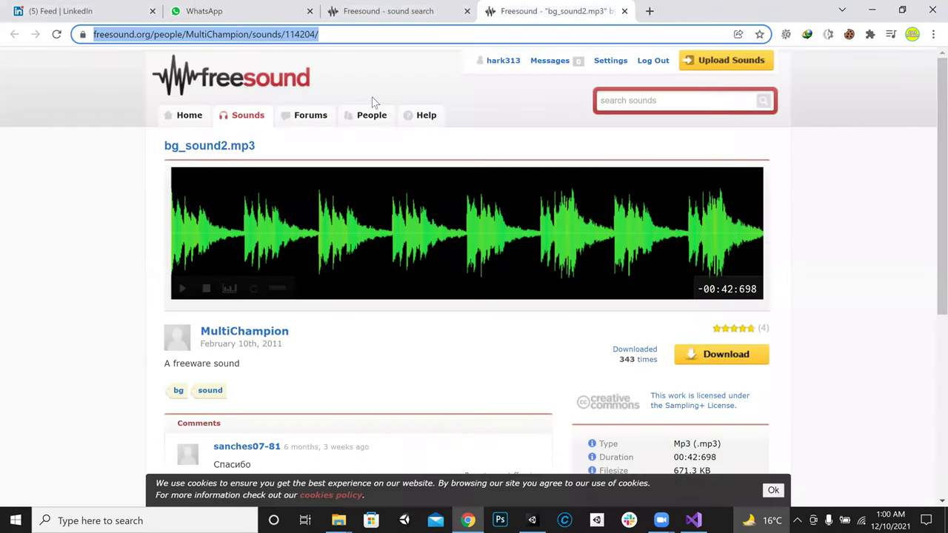
{"action": "left_click", "coordinate": [725, 363]}
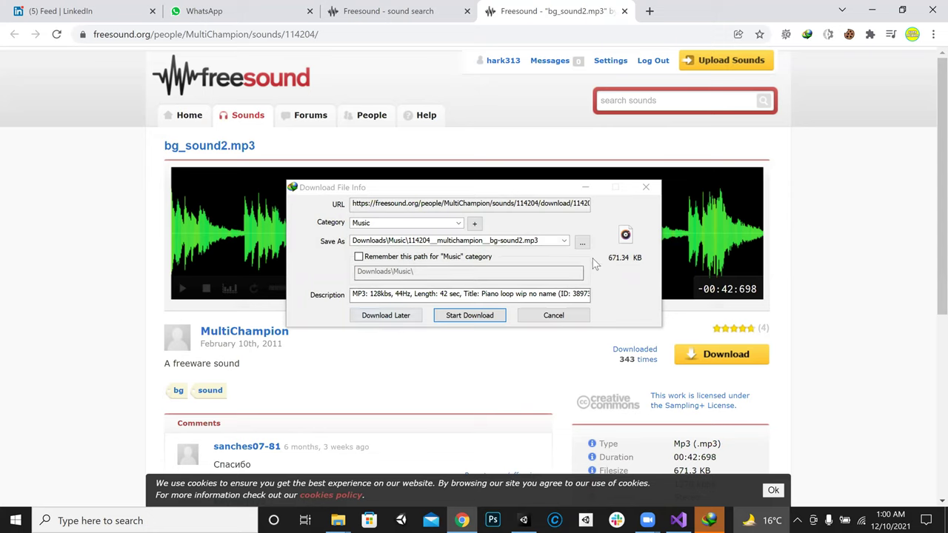
{"action": "left_click", "coordinate": [458, 317]}
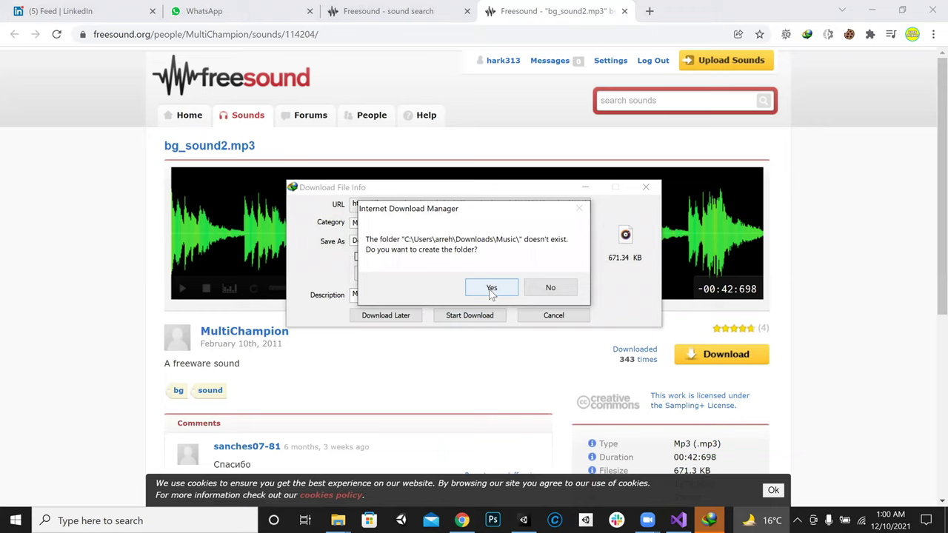
{"action": "left_click", "coordinate": [491, 290]}
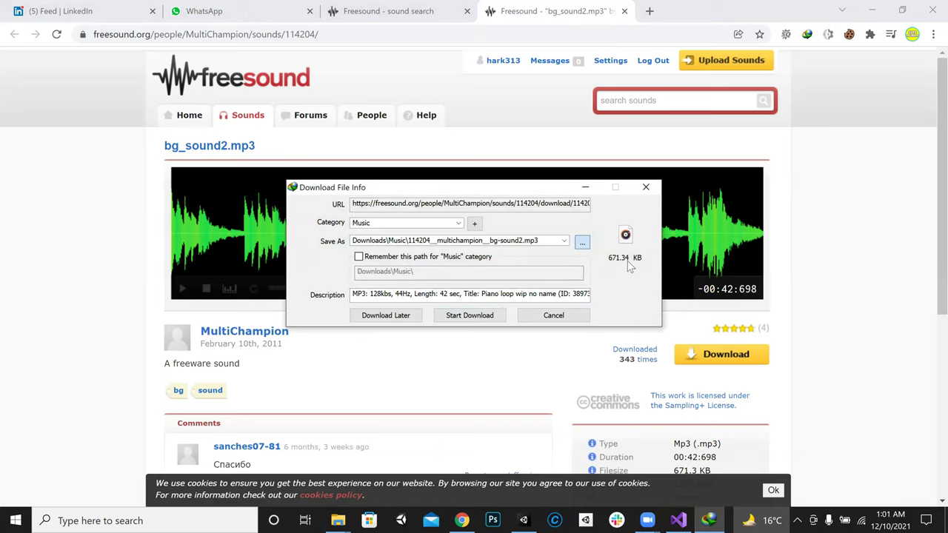
{"action": "left_click", "coordinate": [452, 295]}
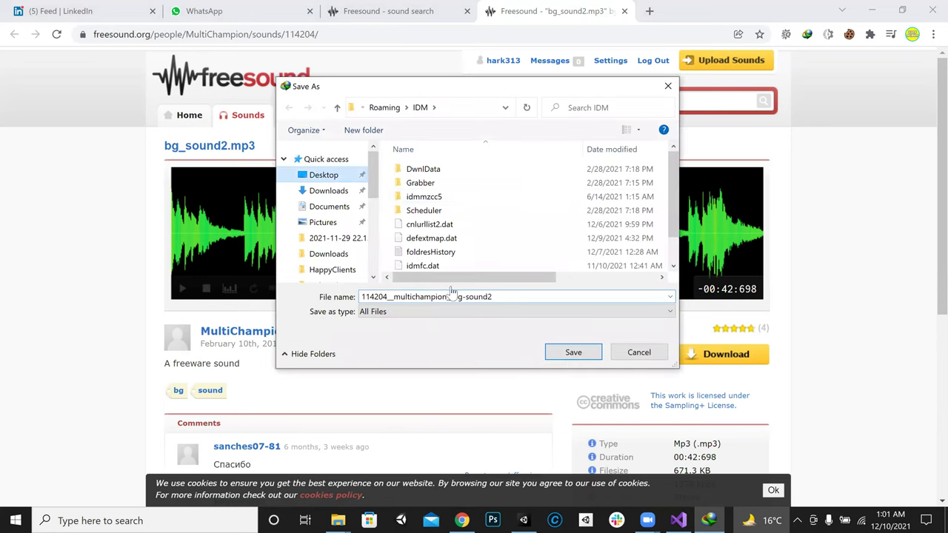
{"action": "left_click", "coordinate": [582, 353]}
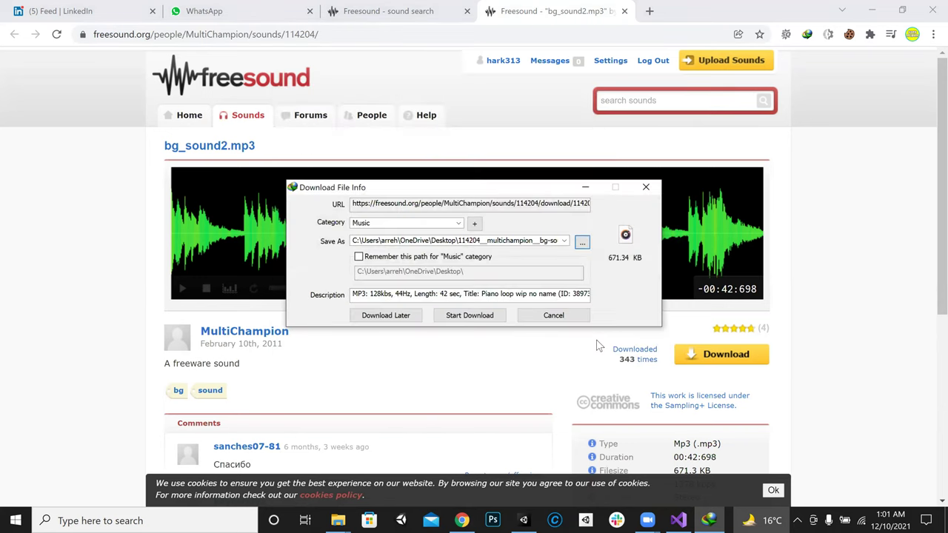
{"action": "left_click", "coordinate": [470, 315]}
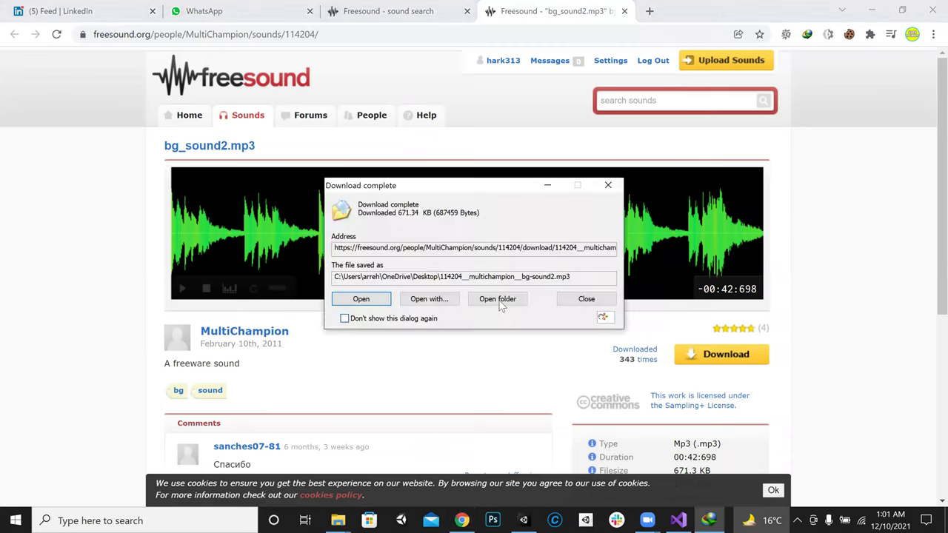
Open the Desktop folder containing the downloaded sound and rename the file as bgmusic
{"action": "left_click", "coordinate": [499, 302]}
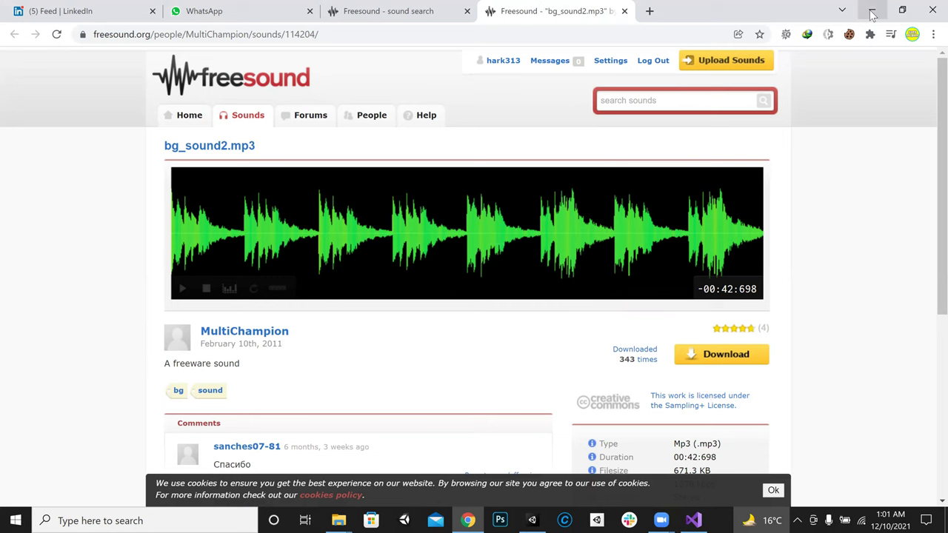
{"action": "scroll", "coordinate": [333, 290], "scroll_direction": "down", "scroll_amount": 3}
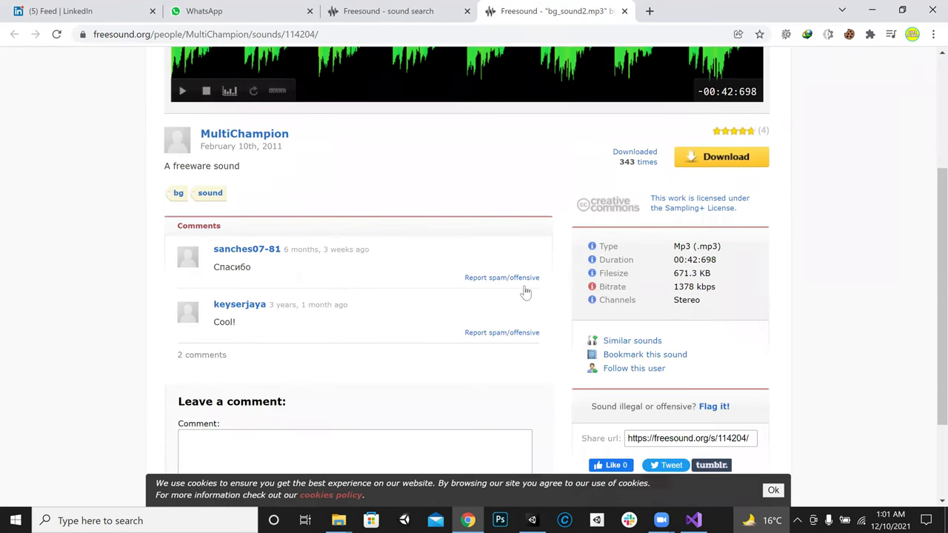
{"action": "scroll", "coordinate": [525, 293], "scroll_direction": "up", "scroll_amount": 3}
{"action": "left_click", "coordinate": [872, 10]}
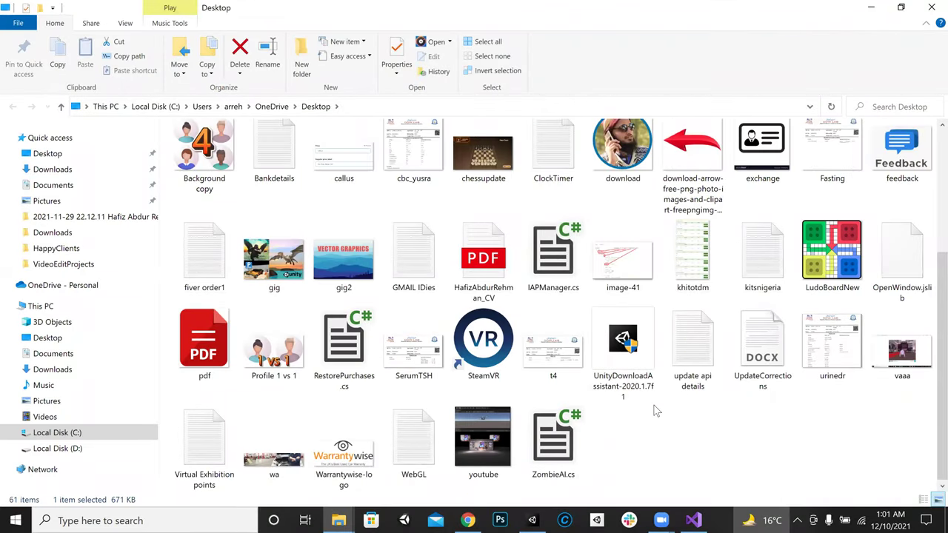
{"action": "scroll", "coordinate": [655, 411], "scroll_direction": "up", "scroll_amount": 3}
{"action": "left_click", "coordinate": [898, 183]}
{"action": "left_click", "coordinate": [898, 183]}
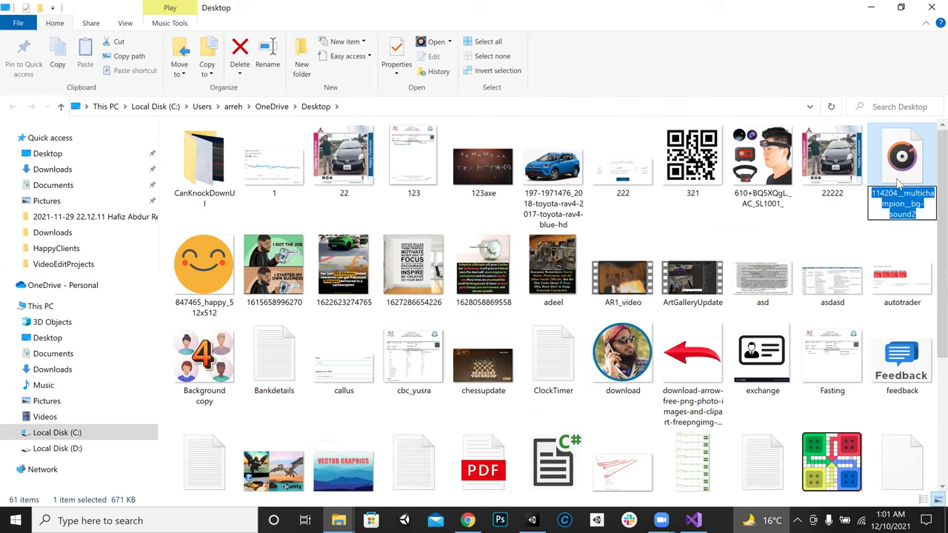
{"action": "type", "text": "bgmusic"}
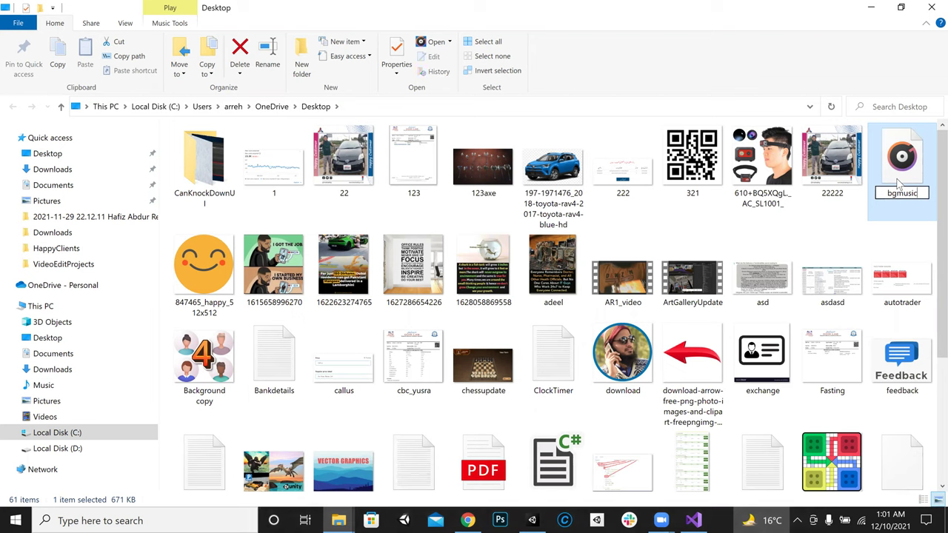
{"action": "key", "text": "Return"}
Import the bgmusic file from the Desktop folder into the CanKnockDown assets folder in Unity
{"action": "left_click_drag", "start_coordinate": [813, 317], "coordinate": [624, 94]}
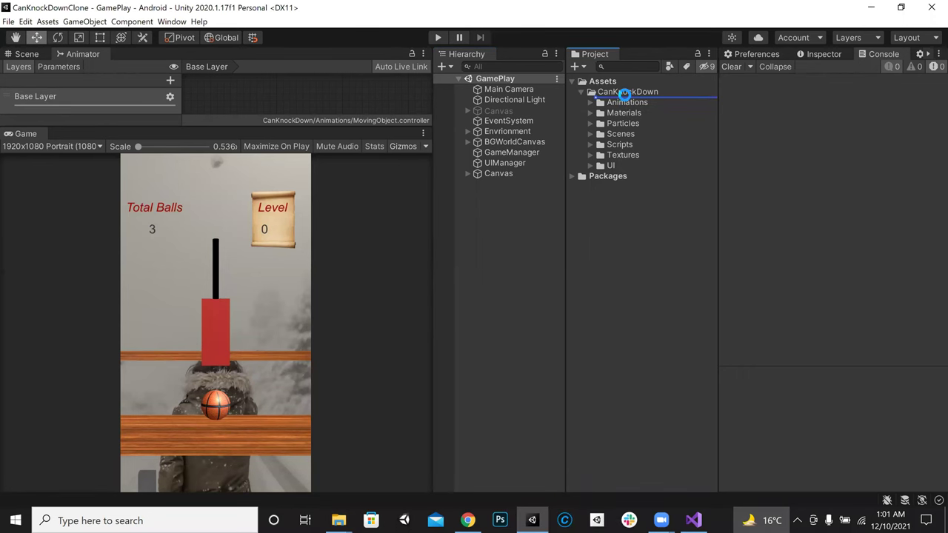
{"action": "left_click_drag", "start_coordinate": [624, 94], "coordinate": [625, 94]}
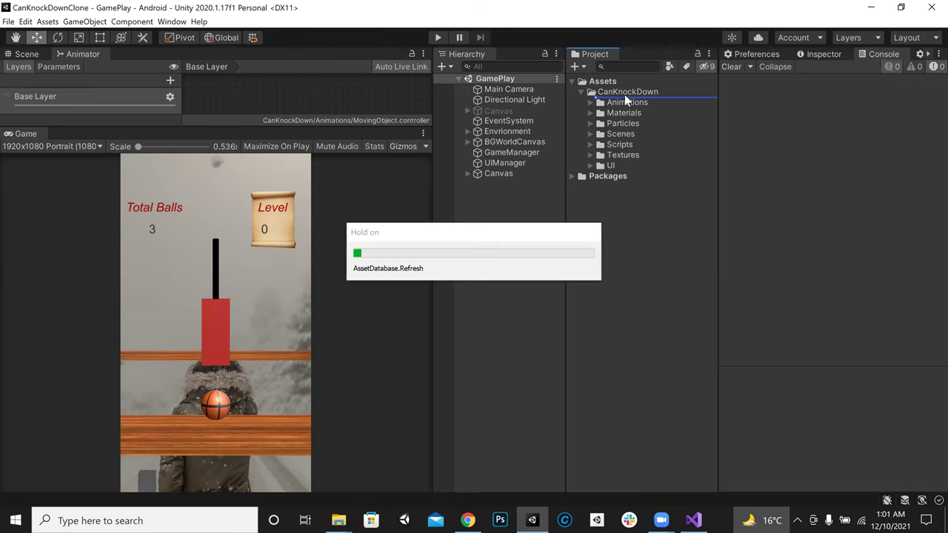
{"action": "left_click", "coordinate": [678, 175]}
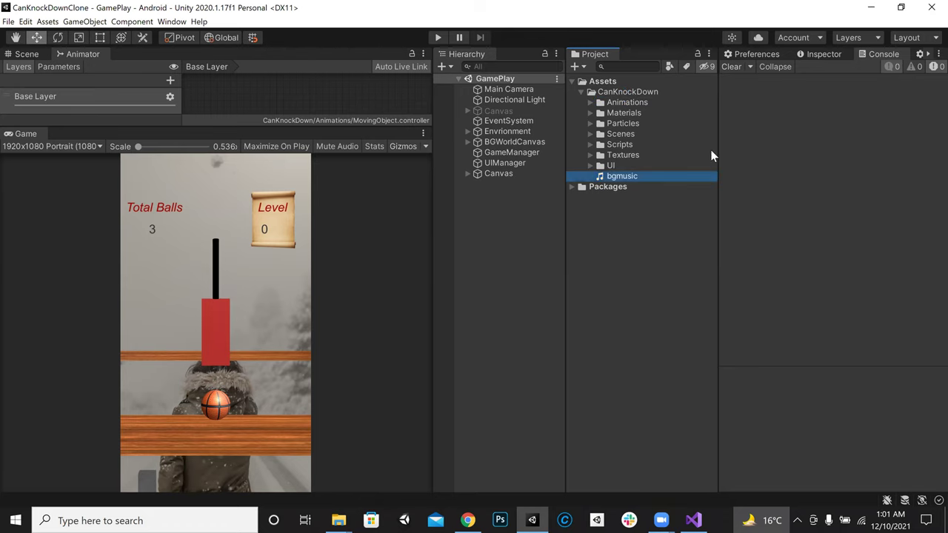
Create a folder named Sounds inside the CanKnockDown assets folder and move the bgmusic clip into it
{"action": "left_click_drag", "start_coordinate": [713, 148], "coordinate": [597, 151]}
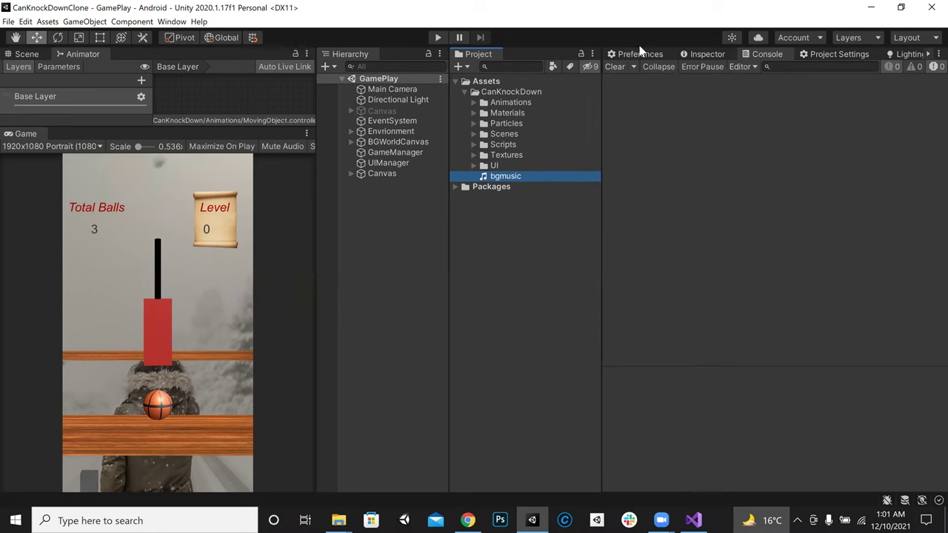
{"action": "right_click", "coordinate": [508, 93]}
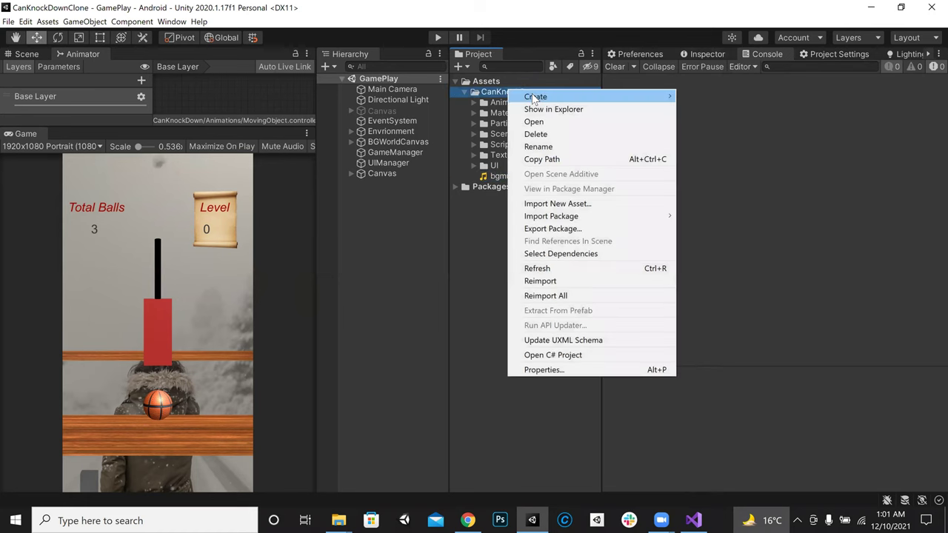
{"action": "mouse_move", "coordinate": [560, 98]}
{"action": "left_click", "coordinate": [712, 97]}
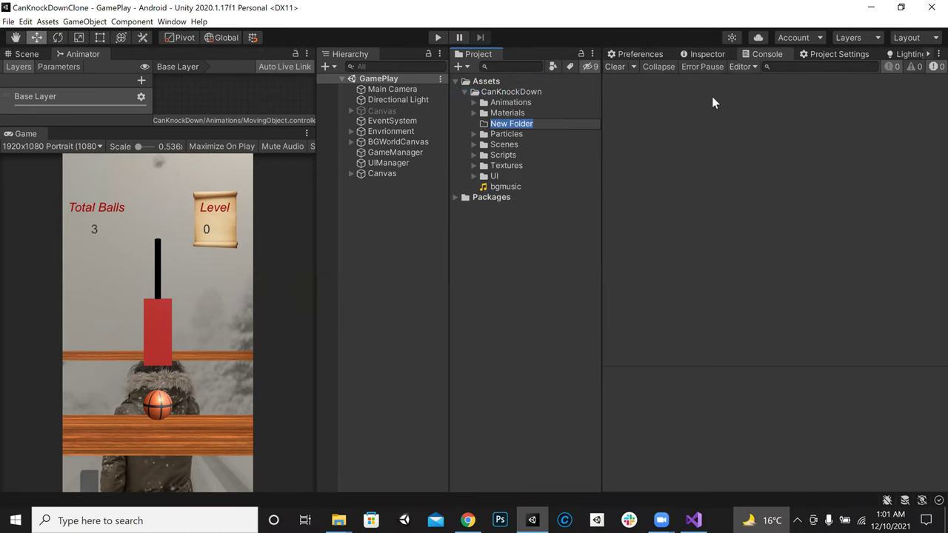
{"action": "type", "text": "Sounds"}
{"action": "key", "text": "Return"}
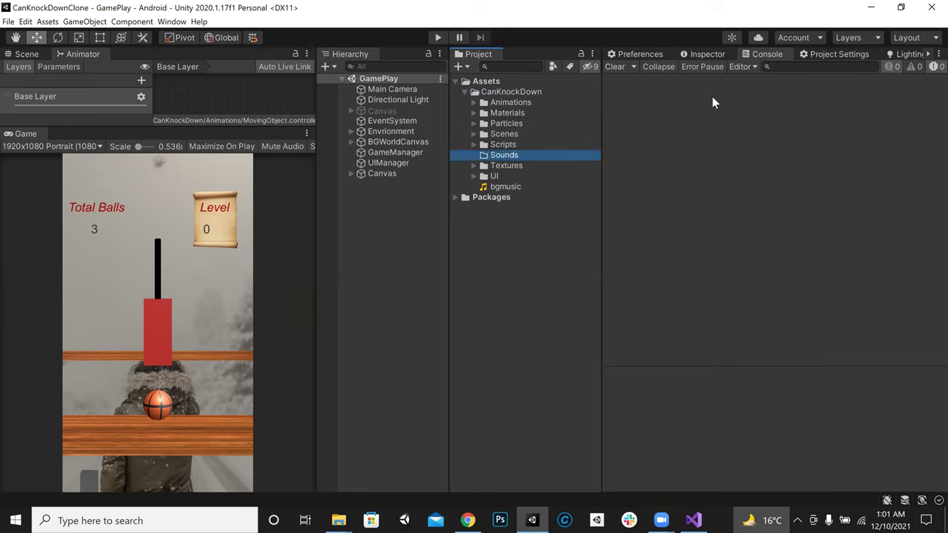
{"action": "left_click_drag", "start_coordinate": [495, 186], "coordinate": [518, 155]}
{"action": "left_click", "coordinate": [472, 155]}
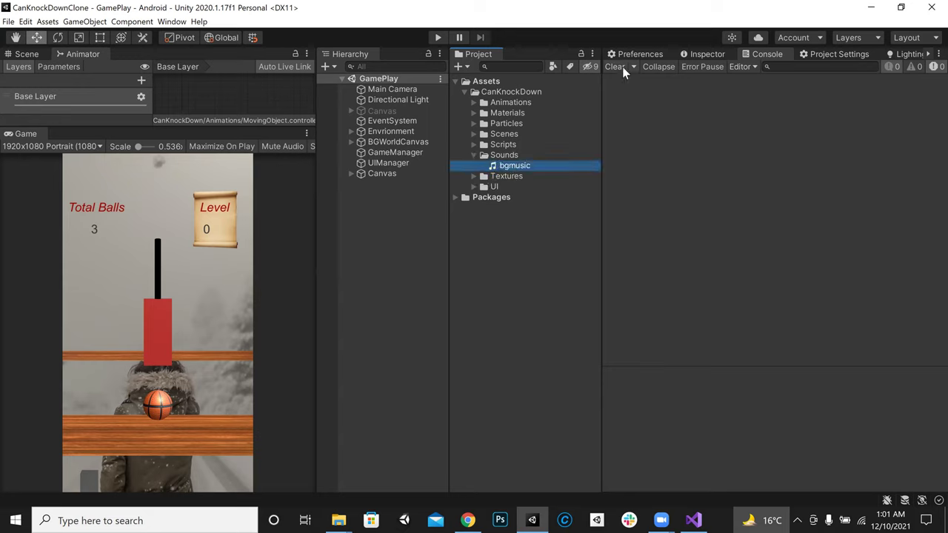
{"action": "left_click", "coordinate": [392, 255]}
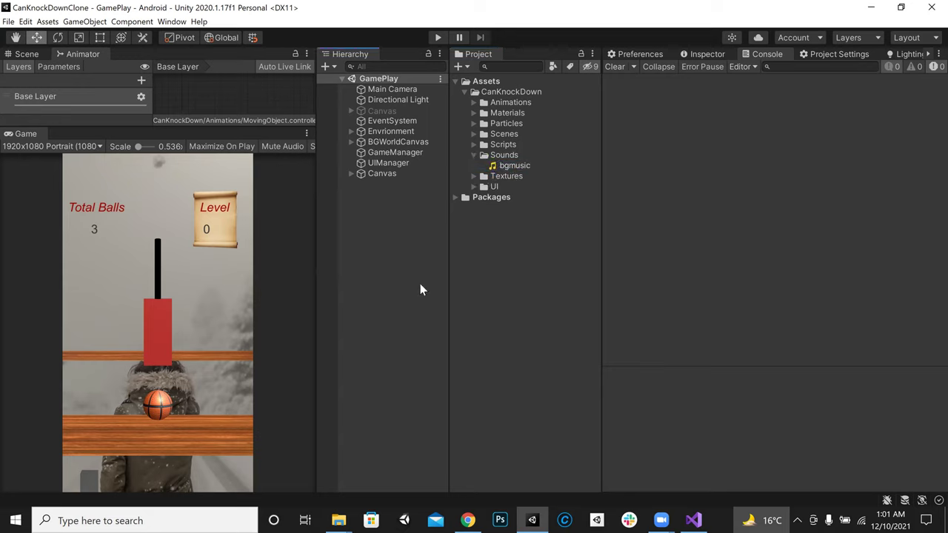
Add an Audio Source object named BGMusic to the GamePlay scene and assign the bgmusic clip as its AudioClip
{"action": "left_click", "coordinate": [697, 50]}
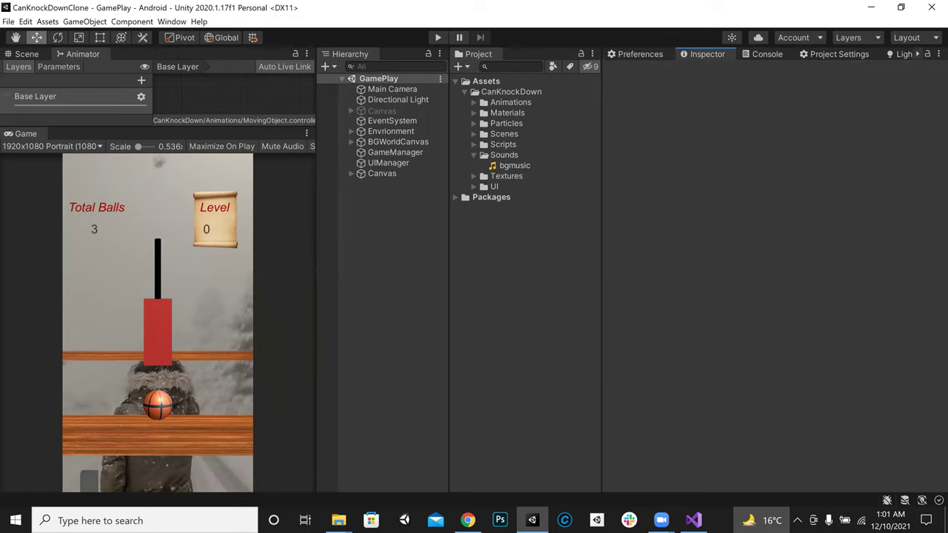
{"action": "mouse_move", "coordinate": [467, 520]}
{"action": "key", "text": "alt+Tab"}
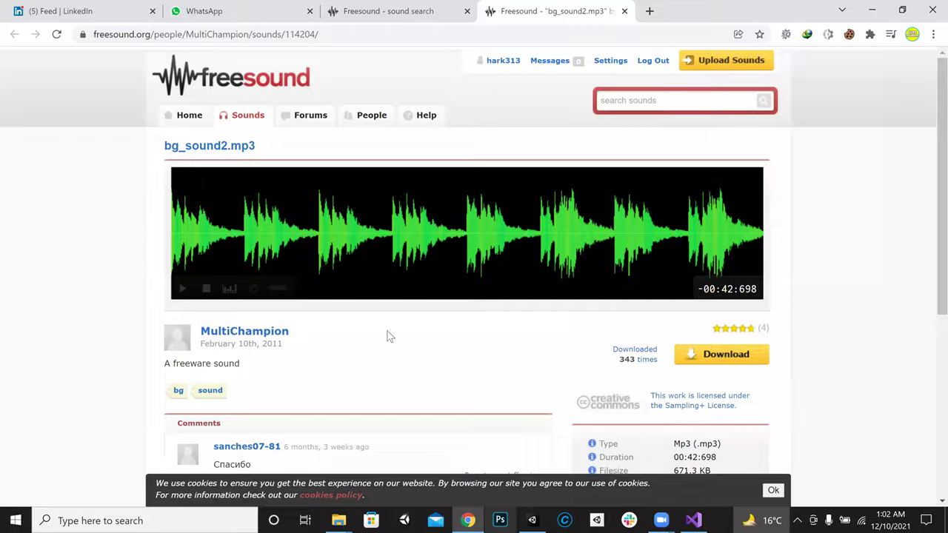
{"action": "key", "text": "alt+Tab"}
{"action": "left_click", "coordinate": [508, 166]}
{"action": "left_click", "coordinate": [325, 66]}
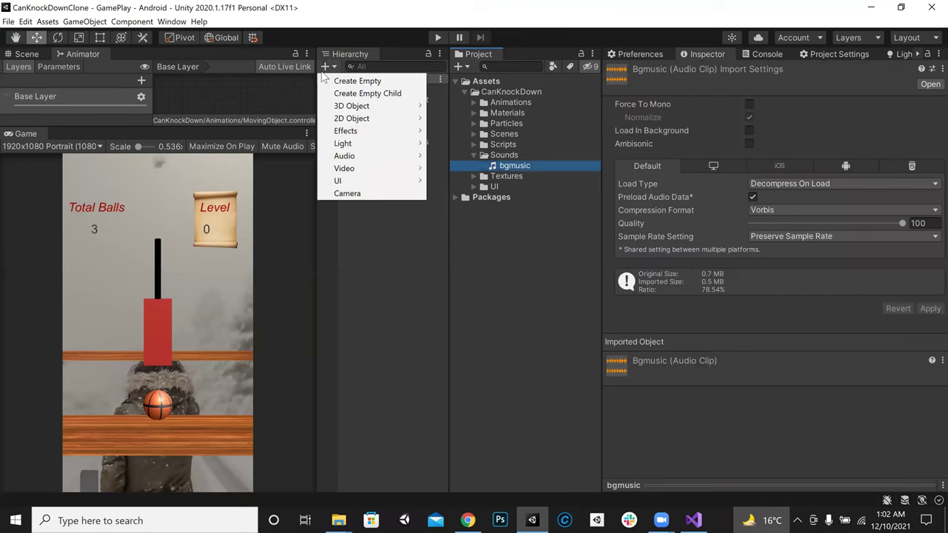
{"action": "mouse_move", "coordinate": [385, 156]}
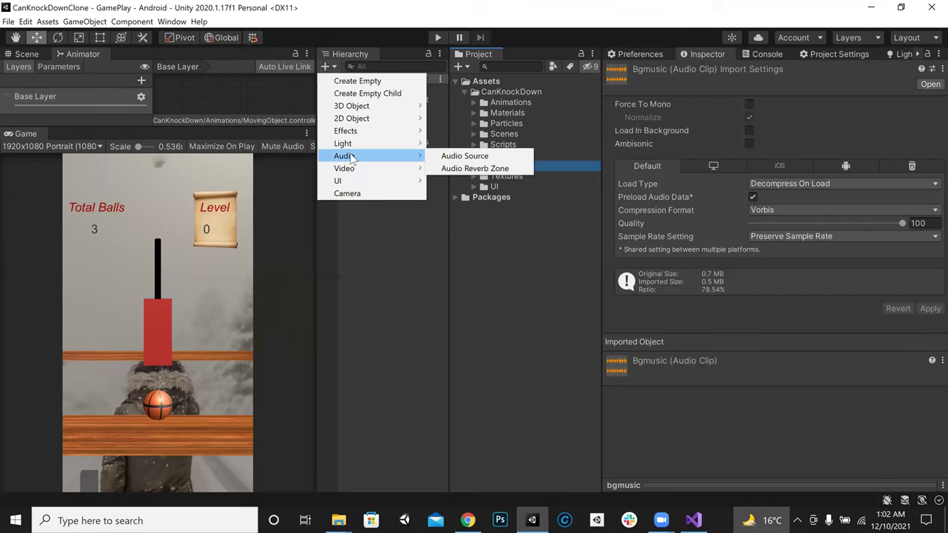
{"action": "left_click", "coordinate": [464, 156]}
{"action": "left_click", "coordinate": [671, 73]}
{"action": "type", "text": "BGMusic"}
{"action": "key", "text": "Return"}
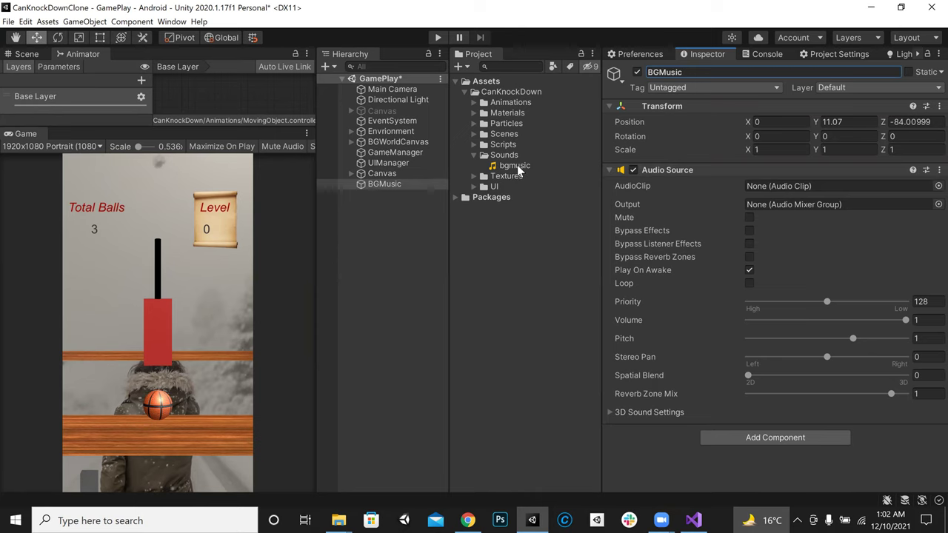
{"action": "left_click_drag", "start_coordinate": [517, 164], "coordinate": [752, 187]}
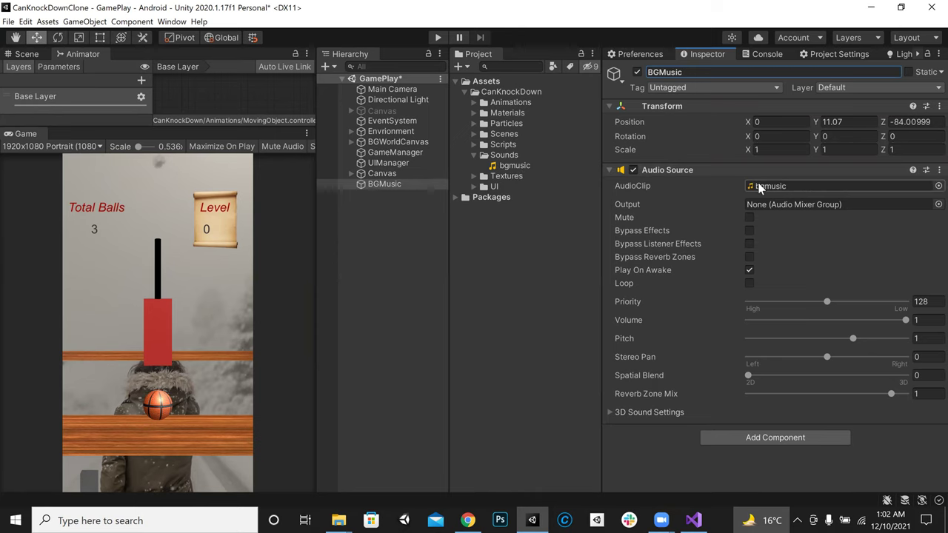
Set the bgmusic clip's Load Type to Compressed In Memory, keeping Vorbis as its Compression Format
{"action": "left_click", "coordinate": [506, 177]}
{"action": "left_click", "coordinate": [514, 165]}
{"action": "left_click", "coordinate": [601, 173]}
{"action": "left_click", "coordinate": [842, 184]}
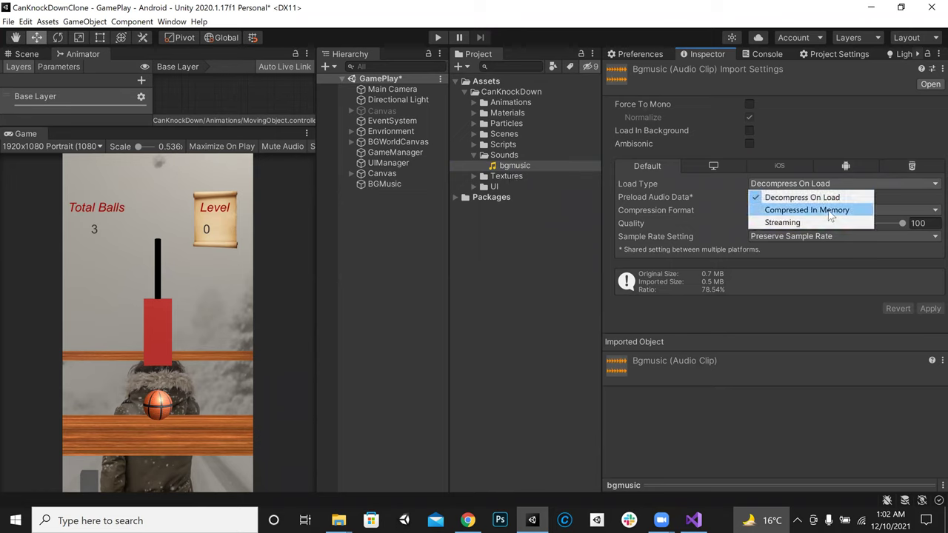
{"action": "left_click", "coordinate": [831, 212]}
{"action": "left_click", "coordinate": [799, 210]}
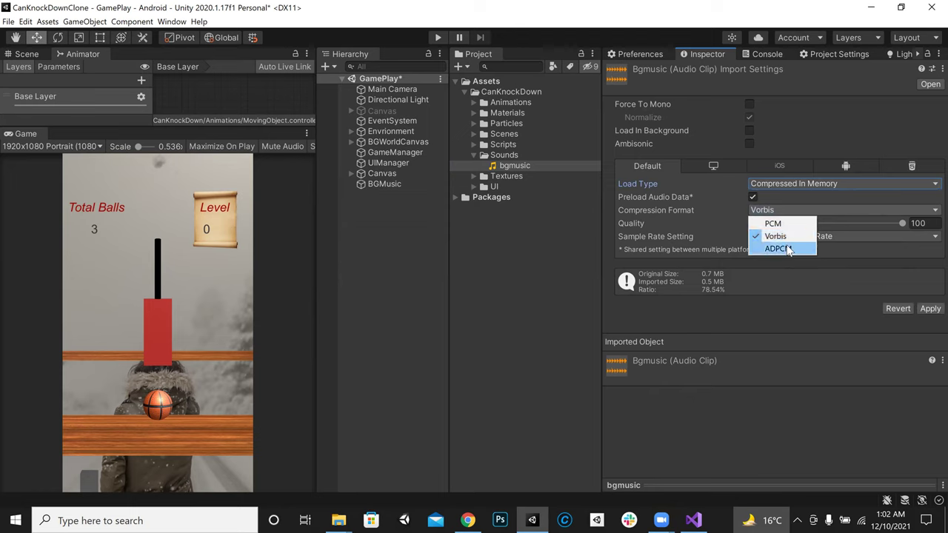
{"action": "left_click", "coordinate": [824, 189]}
{"action": "left_click", "coordinate": [825, 186]}
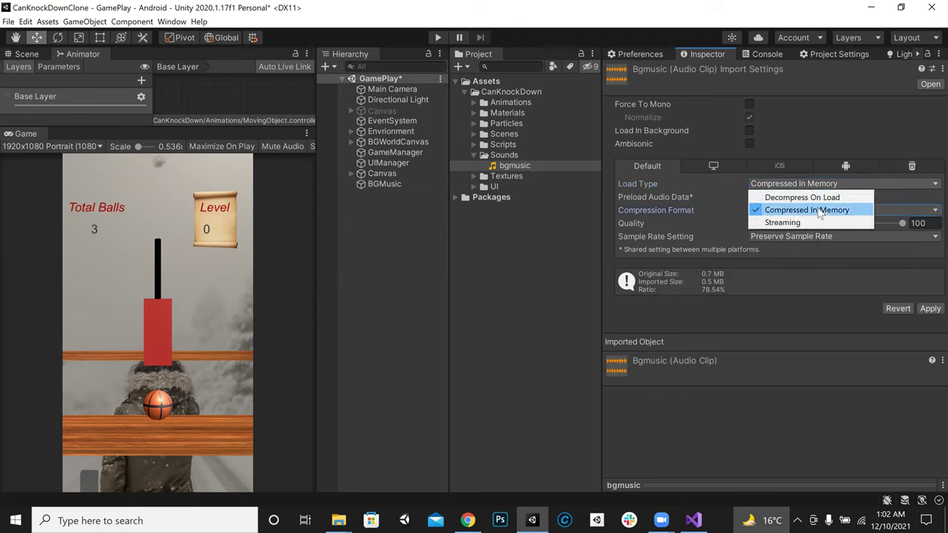
{"action": "left_click", "coordinate": [820, 211]}
{"action": "left_click", "coordinate": [802, 208]}
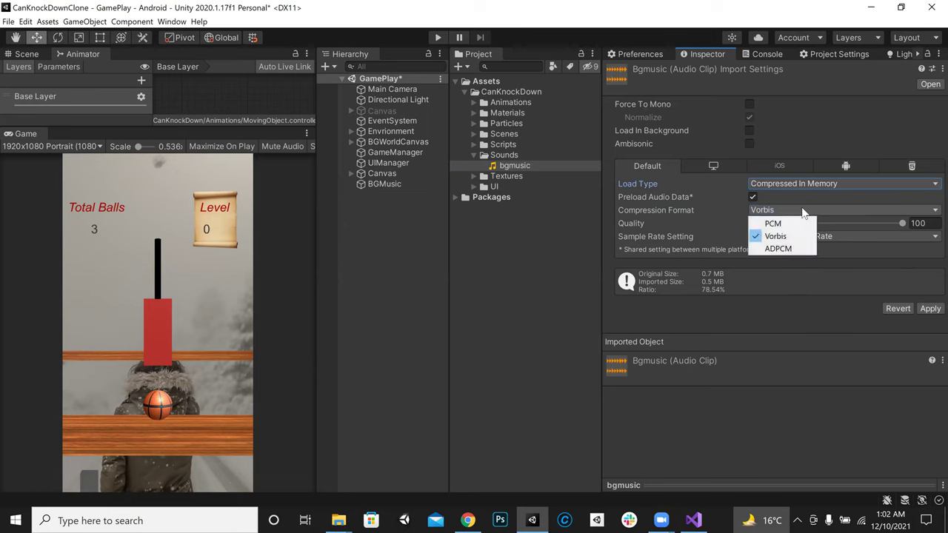
{"action": "left_click", "coordinate": [795, 236]}
Set the bgmusic clip's compression Quality to 50 and apply the import settings
{"action": "left_click_drag", "start_coordinate": [902, 223], "coordinate": [836, 223]}
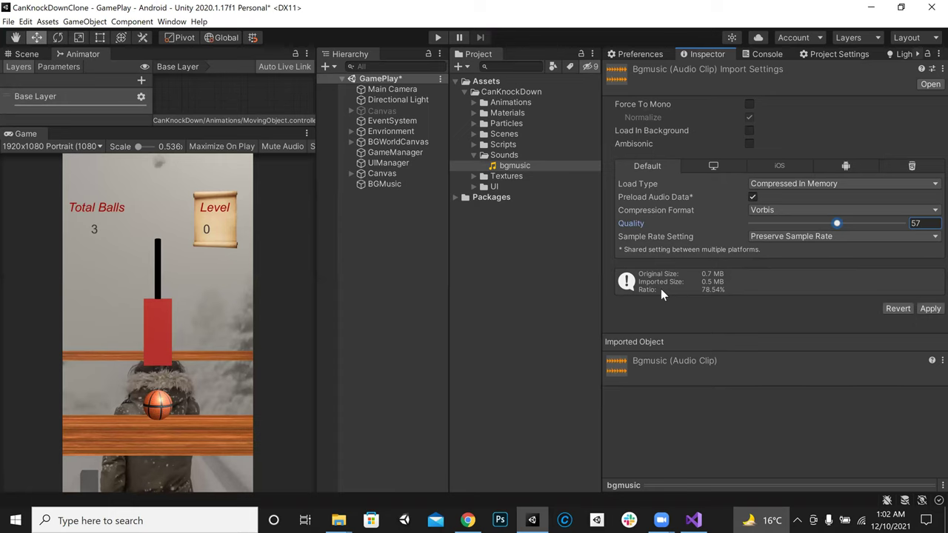
{"action": "key", "text": "BackSpace"}
{"action": "key", "text": "BackSpace"}
{"action": "type", "text": "50"}
{"action": "left_click", "coordinate": [929, 309]}
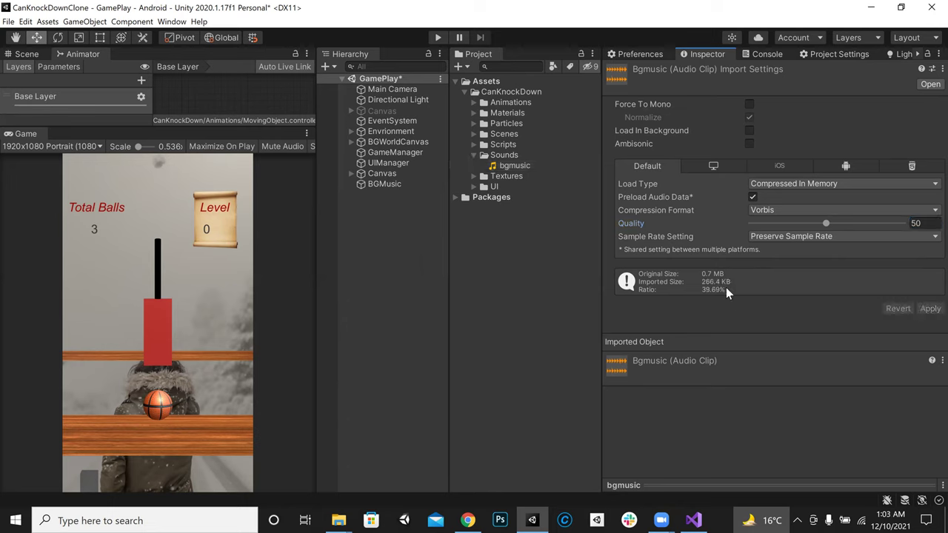
Enable Loop on the BGMusic object's Audio Source and widen the Game view
{"action": "left_click", "coordinate": [363, 184]}
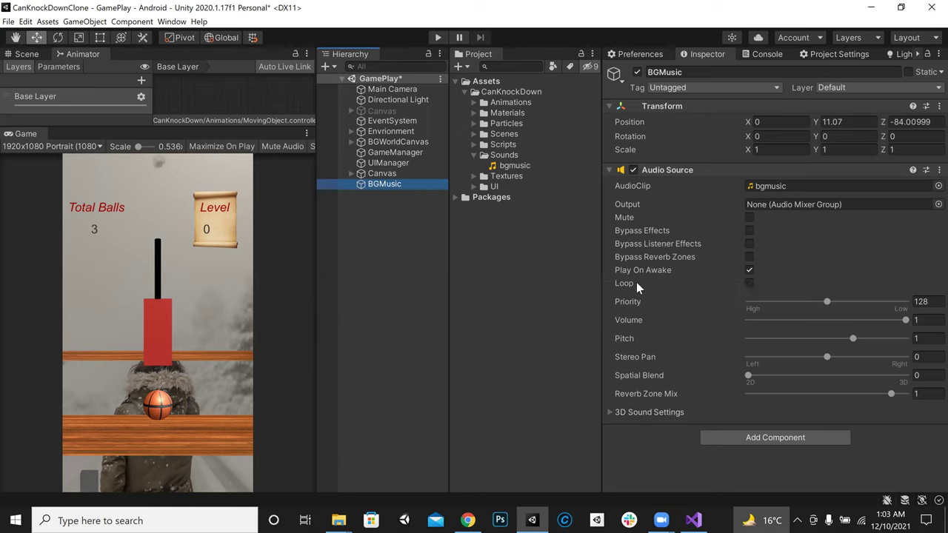
{"action": "left_click", "coordinate": [750, 284]}
{"action": "left_click", "coordinate": [752, 285]}
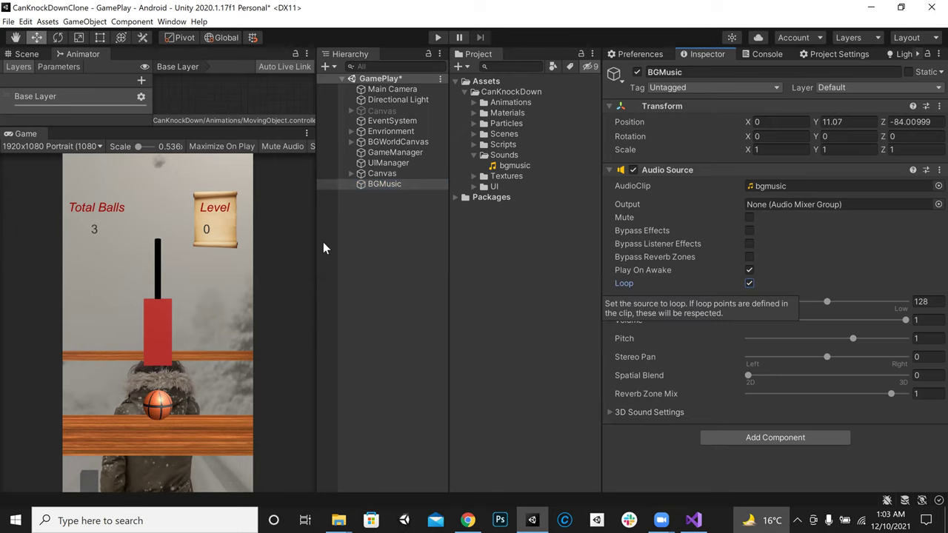
{"action": "left_click_drag", "start_coordinate": [317, 245], "coordinate": [405, 248]}
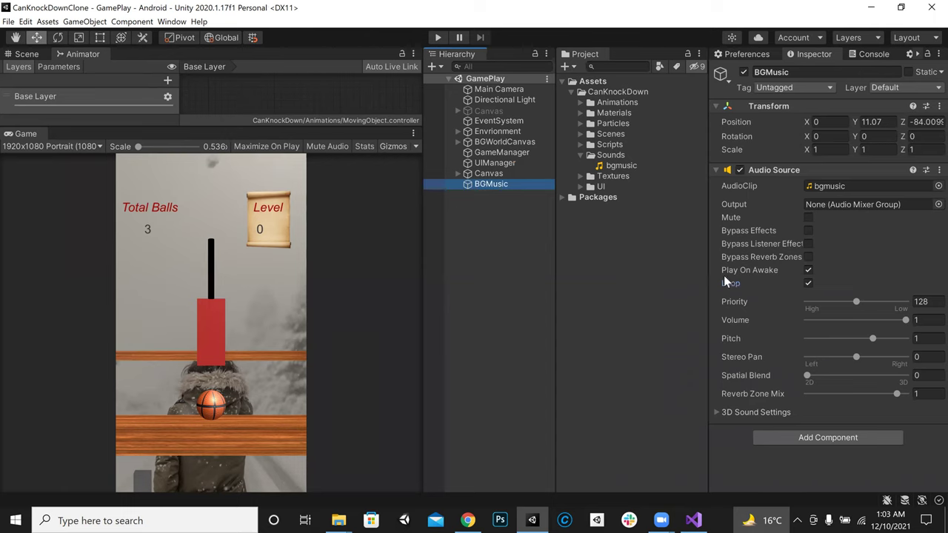
Play-test the game to check the looping background music, and stop playback
{"action": "left_click", "coordinate": [438, 37]}
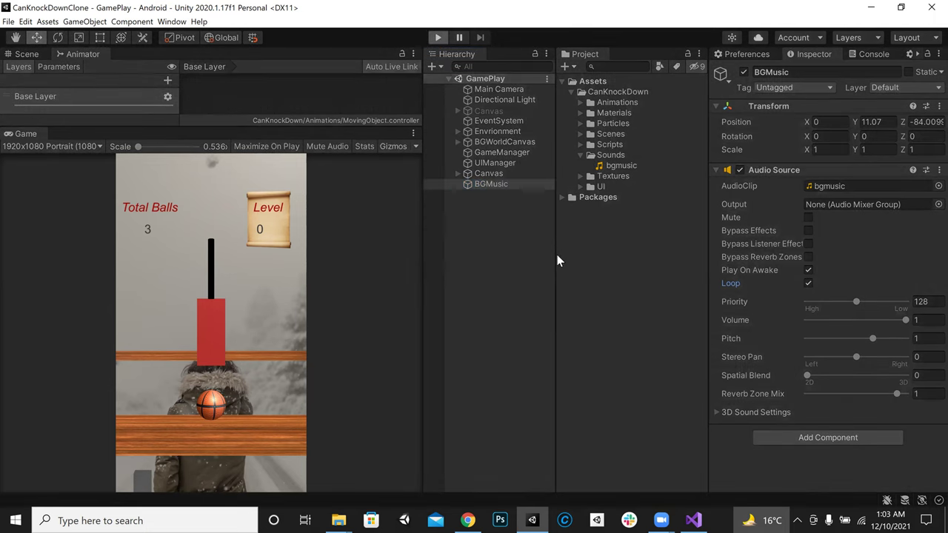
{"action": "key", "text": "ctrl+p"}
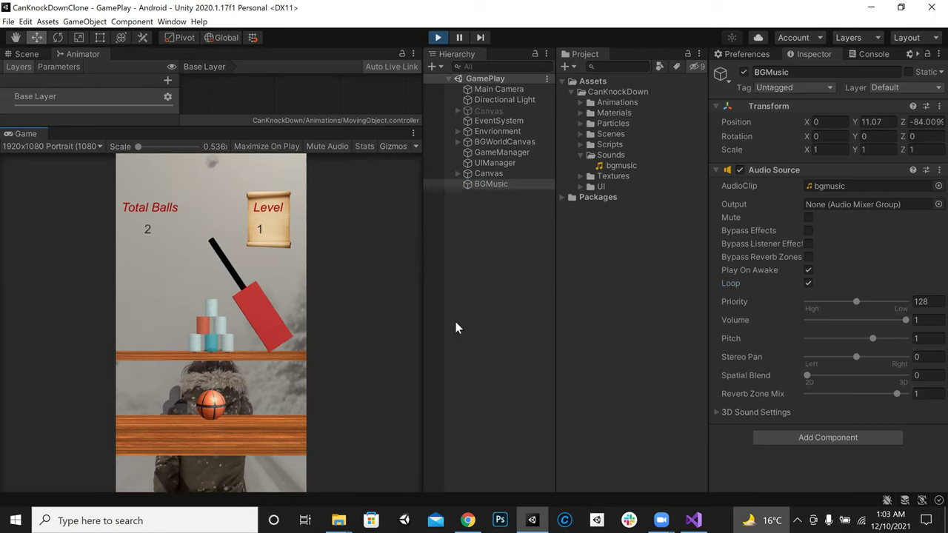
{"action": "left_click_drag", "start_coordinate": [424, 89], "coordinate": [481, 74]}
{"action": "left_click", "coordinate": [438, 37]}
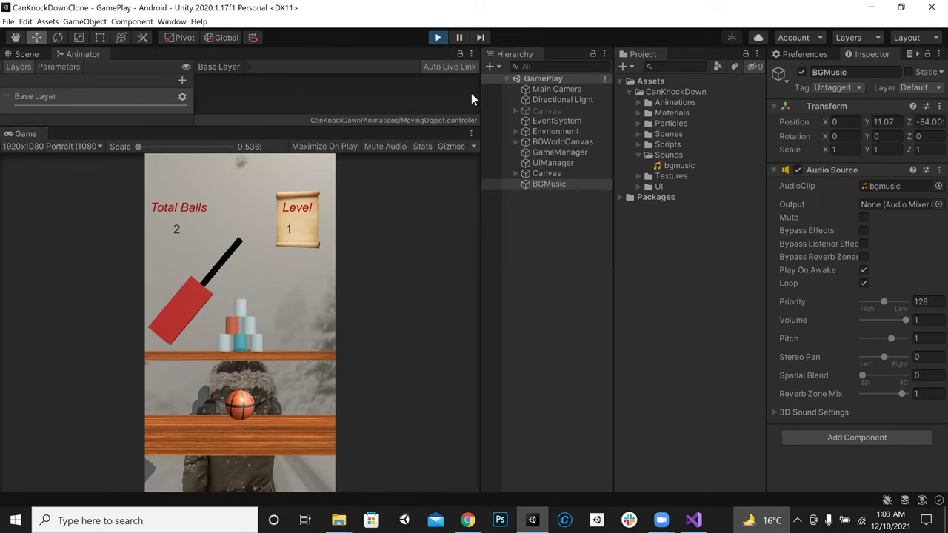
Send the bgmusic audio file from the Sounds folder to the open WhatsApp chat in Chrome, and return to Unity
{"action": "left_click", "coordinate": [666, 166]}
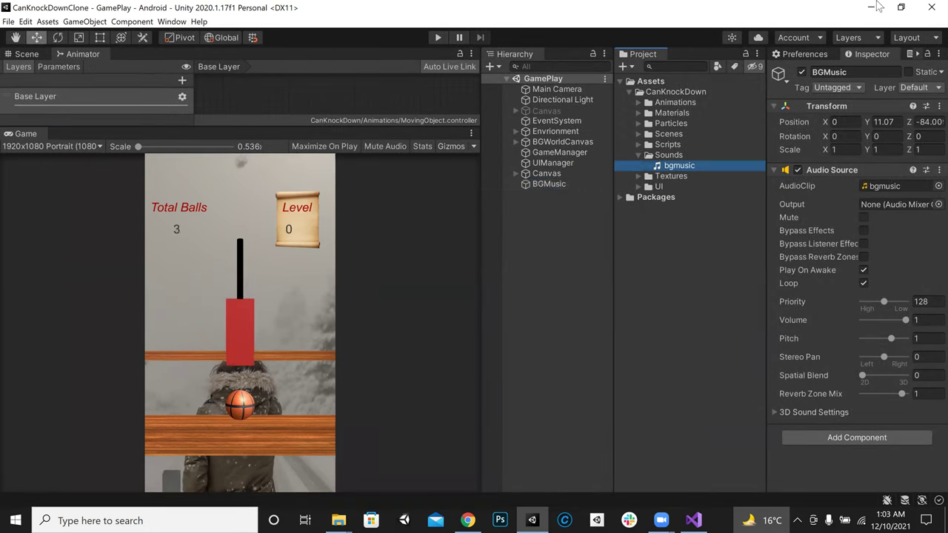
{"action": "left_click_drag", "start_coordinate": [669, 163], "coordinate": [767, 417]}
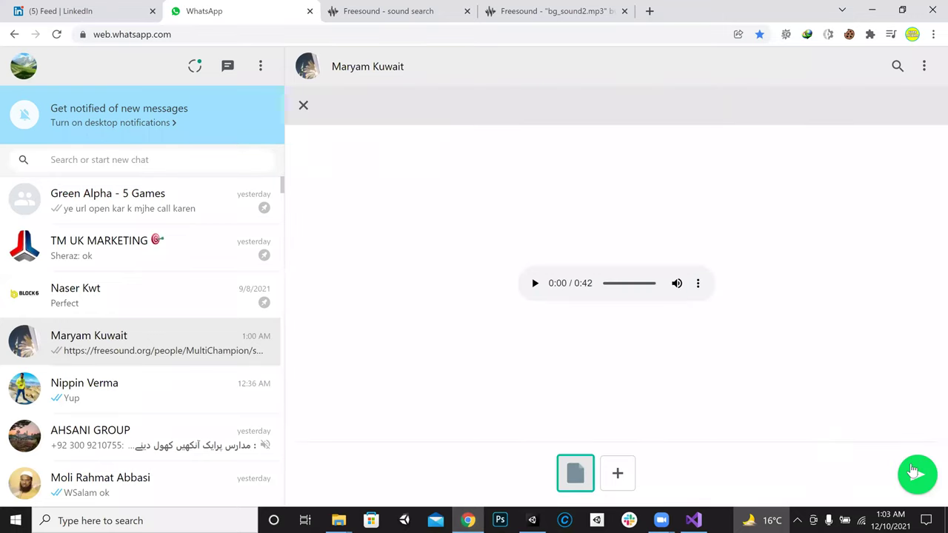
{"action": "left_click", "coordinate": [915, 471]}
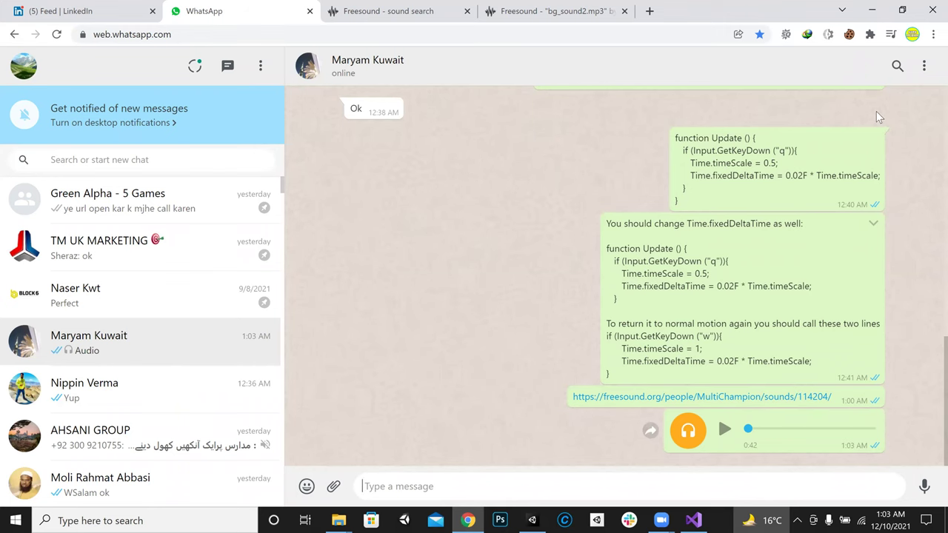
{"action": "left_click", "coordinate": [871, 10]}
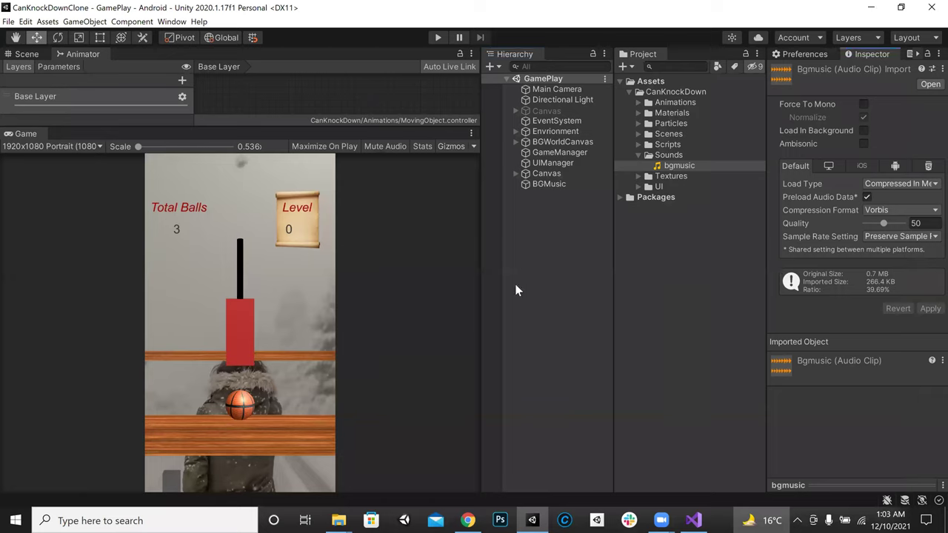
{"action": "left_click", "coordinate": [537, 281]}
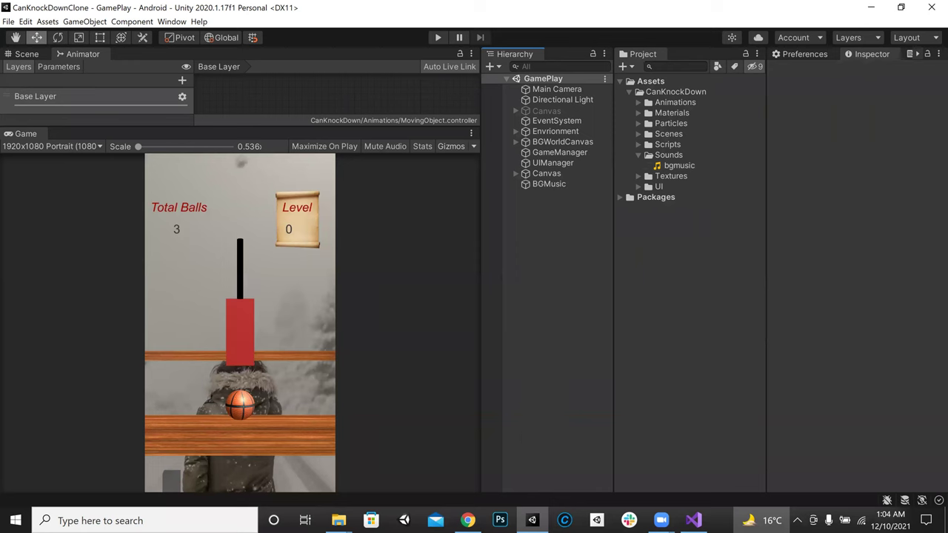
Switch to the Freesound search results page in Chrome and activate the site's sound search field
{"action": "key", "text": "alt+Tab"}
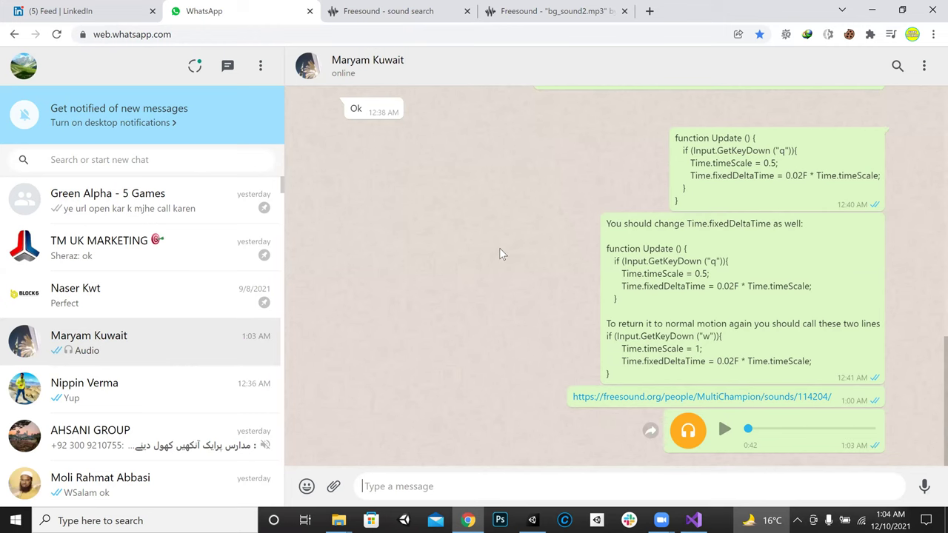
{"action": "left_click", "coordinate": [419, 8]}
{"action": "scroll", "coordinate": [613, 122], "scroll_direction": "up", "scroll_amount": 2}
{"action": "left_click", "coordinate": [650, 102]}
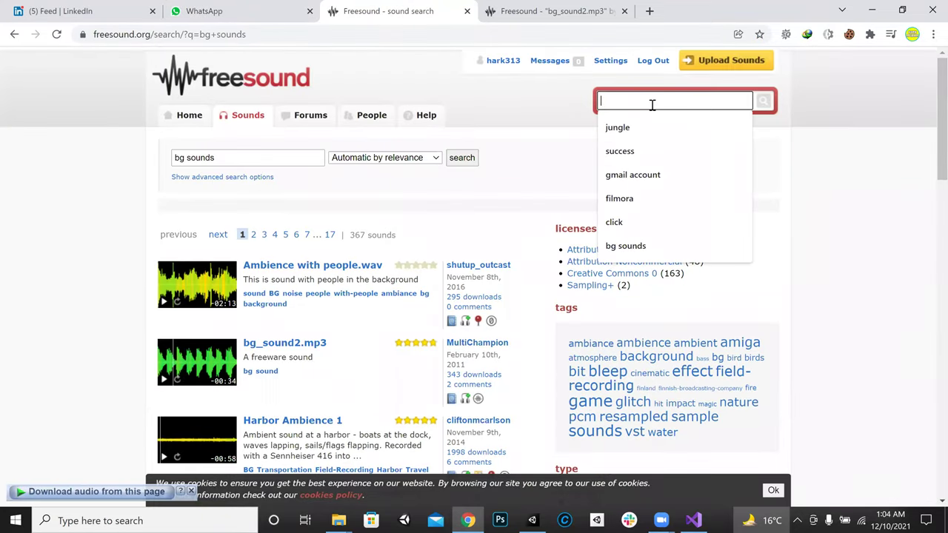
{"action": "left_click", "coordinate": [218, 9]}
{"action": "key", "text": "ctrl+Tab"}
{"action": "key", "text": "ctrl+Tab"}
{"action": "key", "text": "ctrl+shift+Tab"}
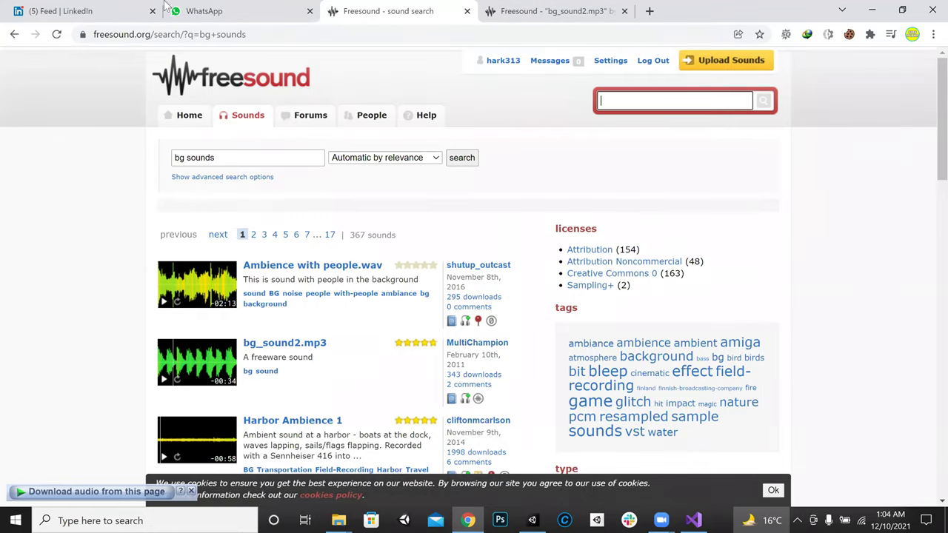
{"action": "left_click", "coordinate": [211, 8]}
{"action": "key", "text": "ctrl+shift+Tab"}
{"action": "key", "text": "ctrl+Tab"}
Search Freesound for "hit obstacle" from the bg_sound2.mp3 page and view the resulting sounds
{"action": "key", "text": "ctrl+4"}
{"action": "left_click", "coordinate": [657, 100]}
{"action": "type", "text": "hit obsta"}
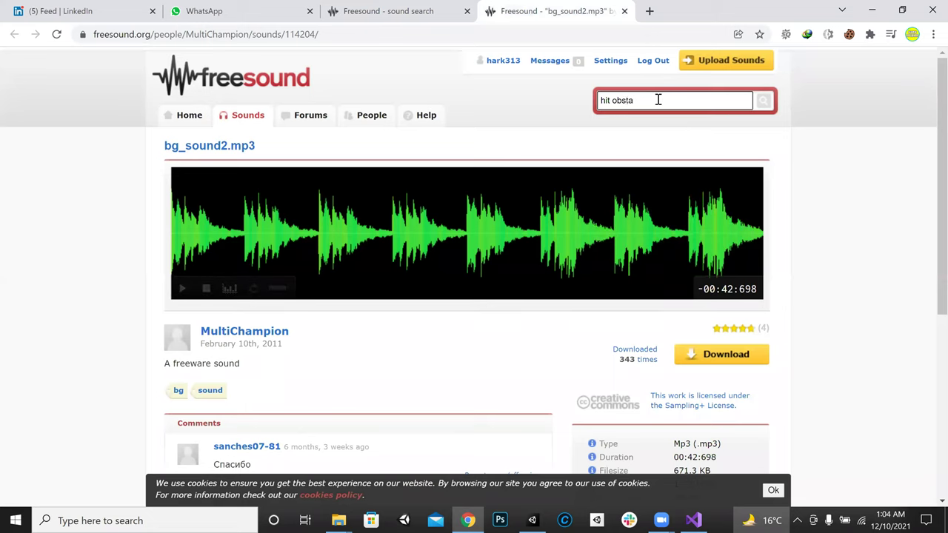
{"action": "type", "text": "cle"}
{"action": "key", "text": "Return"}
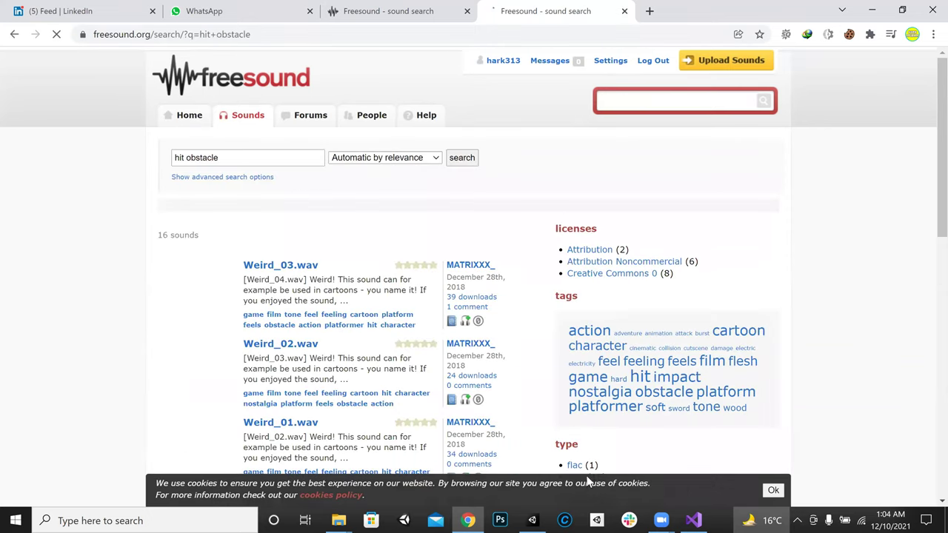
{"action": "scroll", "coordinate": [375, 341], "scroll_direction": "down", "scroll_amount": 1}
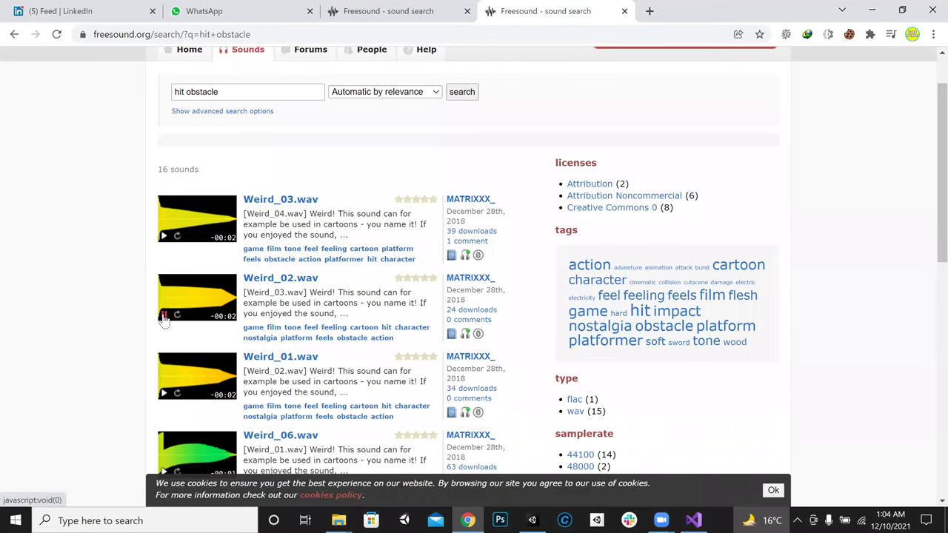
Shorten the Freesound query to "hit" and run the search again
{"action": "scroll", "coordinate": [576, 137], "scroll_direction": "up", "scroll_amount": 1}
{"action": "left_click", "coordinate": [281, 163]}
{"action": "key", "text": "BackSpace"}
{"action": "key", "text": "BackSpace"}
{"action": "key", "text": "BackSpace"}
{"action": "key", "text": "BackSpace"}
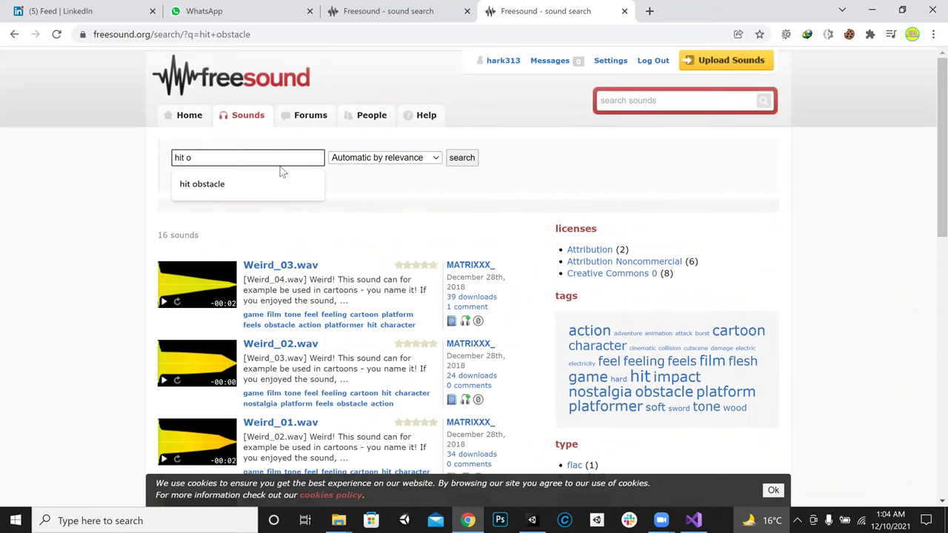
{"action": "key", "text": "Return"}
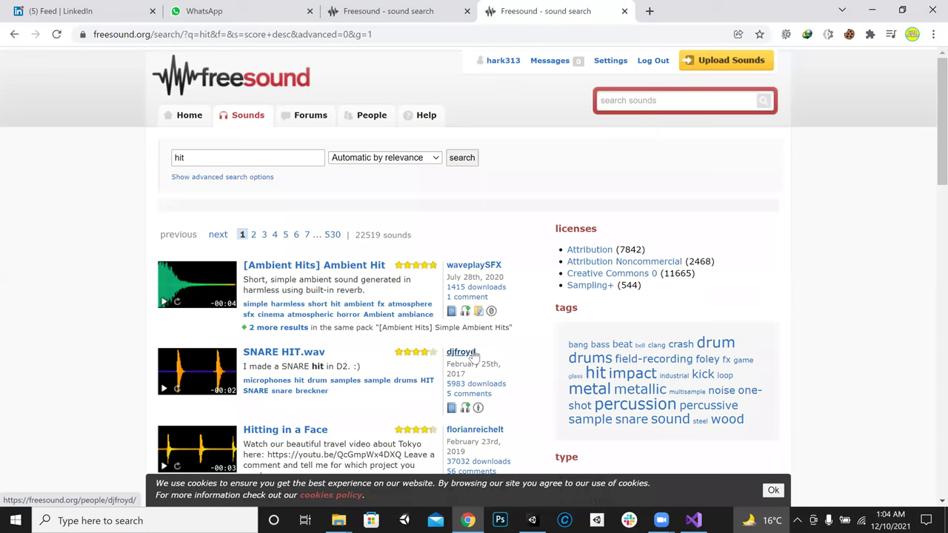
Sort the "hit" search results by Duration (short first)
{"action": "left_click", "coordinate": [431, 160]}
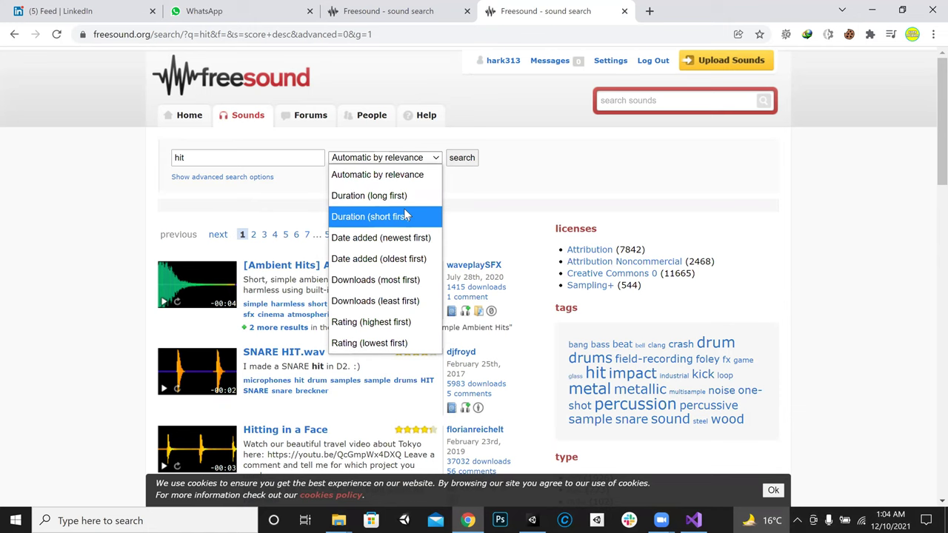
{"action": "left_click", "coordinate": [406, 215]}
{"action": "left_click", "coordinate": [461, 158]}
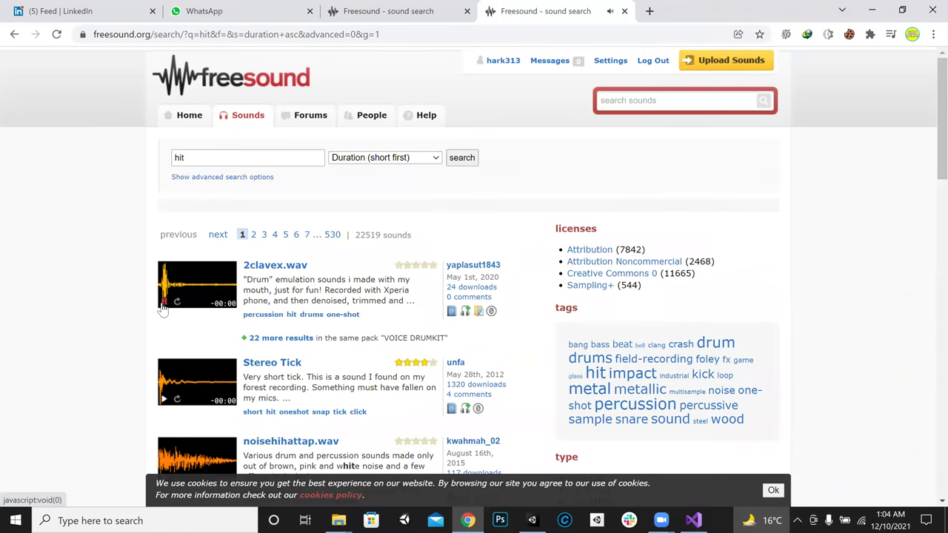
Preview the short hit sounds in the results list, from 2clavex.wav down to 21_Hit_10.wav, to compare candidates for the obstacle hit
{"action": "scroll", "coordinate": [164, 405], "scroll_direction": "down", "scroll_amount": 1}
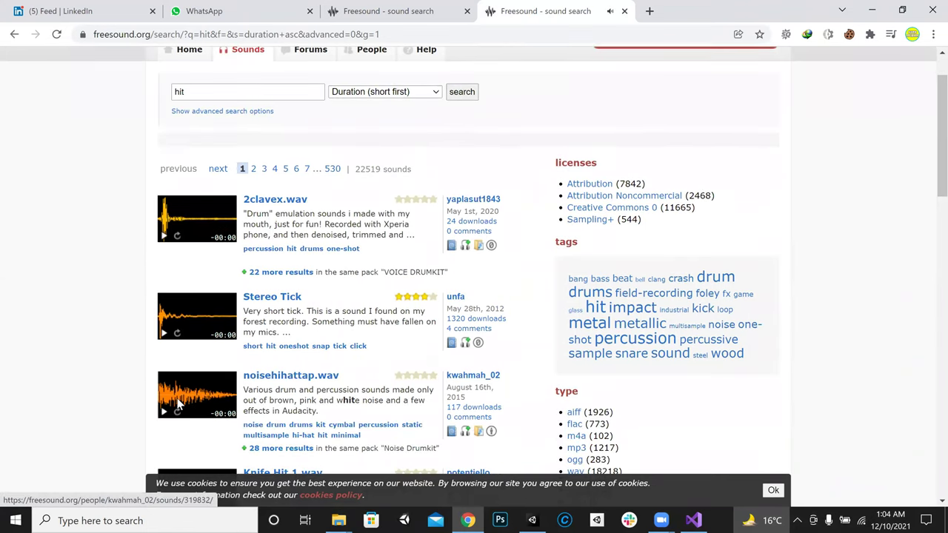
{"action": "scroll", "coordinate": [173, 362], "scroll_direction": "down", "scroll_amount": 1}
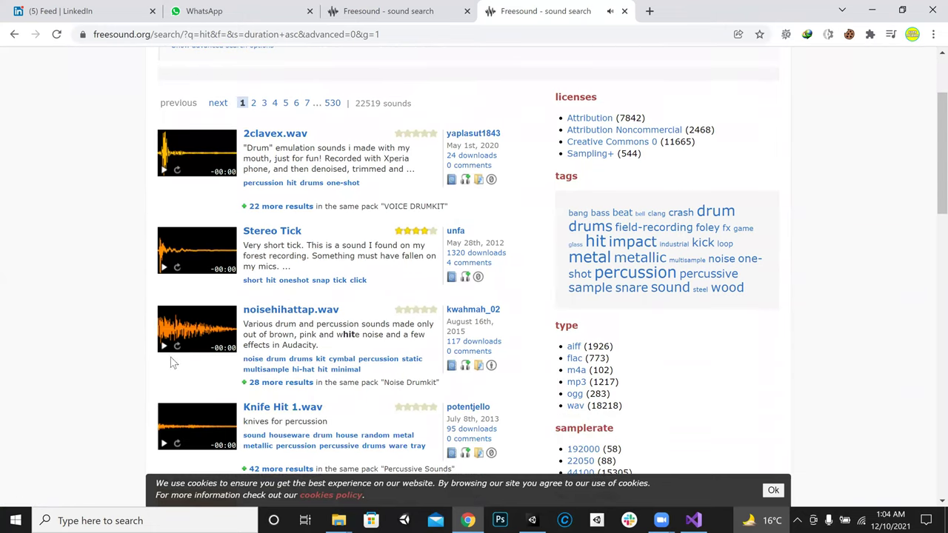
{"action": "left_click", "coordinate": [163, 351]}
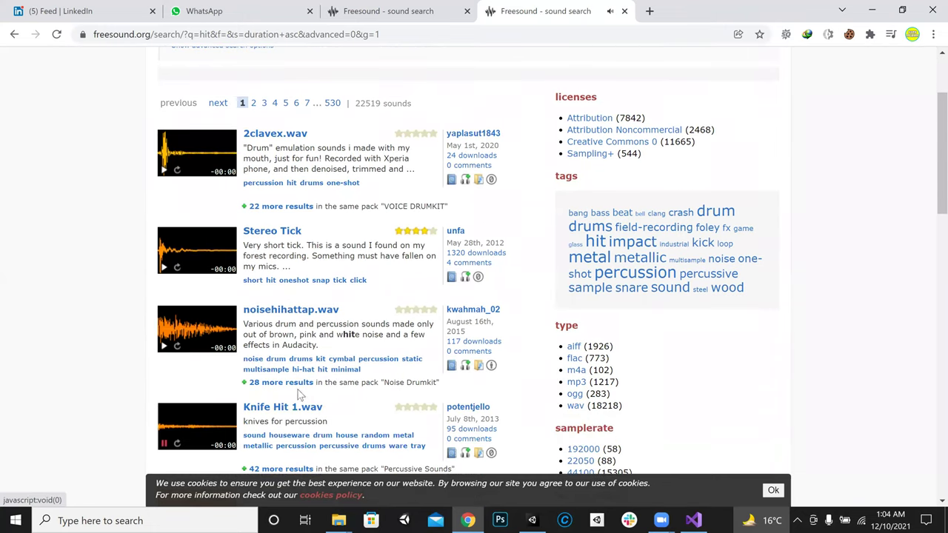
{"action": "scroll", "coordinate": [214, 389], "scroll_direction": "down", "scroll_amount": 1}
{"action": "scroll", "coordinate": [205, 384], "scroll_direction": "down", "scroll_amount": 2}
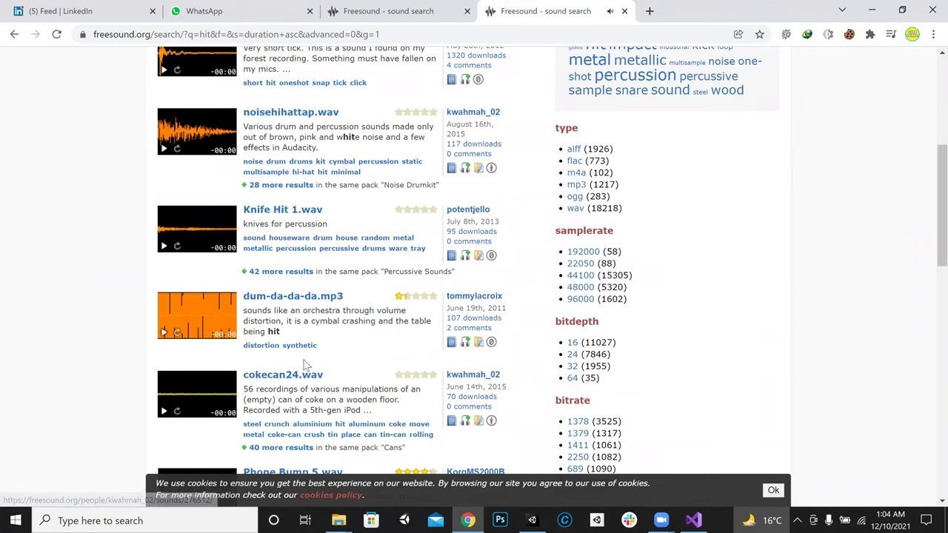
{"action": "scroll", "coordinate": [209, 250], "scroll_direction": "down", "scroll_amount": 3}
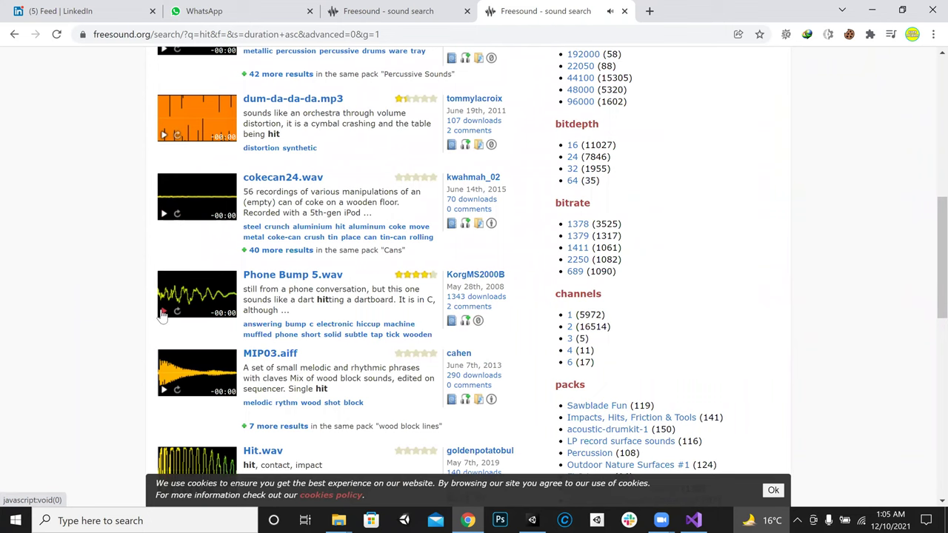
{"action": "left_click", "coordinate": [164, 390]}
{"action": "scroll", "coordinate": [175, 393], "scroll_direction": "down", "scroll_amount": 1}
{"action": "left_click", "coordinate": [163, 248]}
{"action": "scroll", "coordinate": [164, 252], "scroll_direction": "down", "scroll_amount": 1}
{"action": "left_click", "coordinate": [165, 358]}
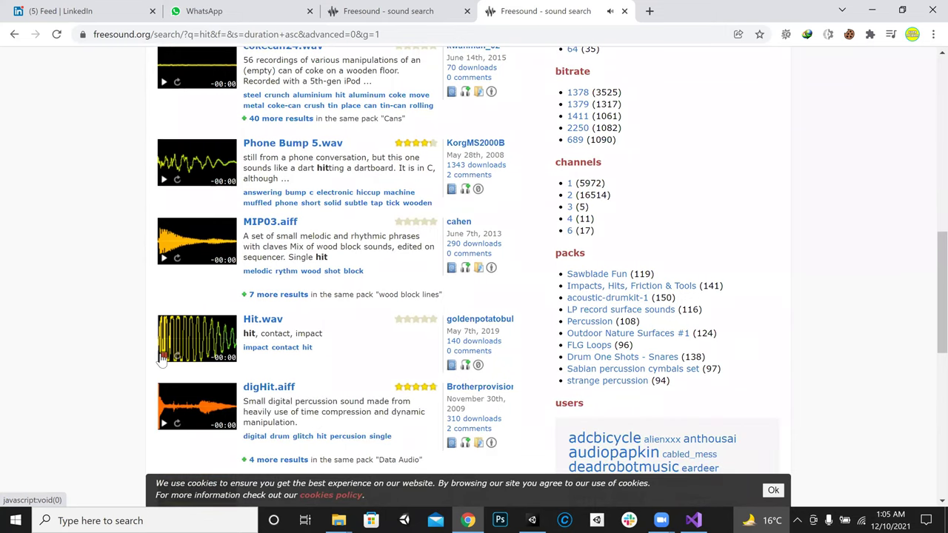
{"action": "scroll", "coordinate": [169, 361], "scroll_direction": "down", "scroll_amount": 1}
{"action": "left_click", "coordinate": [171, 359]}
{"action": "scroll", "coordinate": [171, 359], "scroll_direction": "down", "scroll_amount": 2}
{"action": "left_click", "coordinate": [163, 326]}
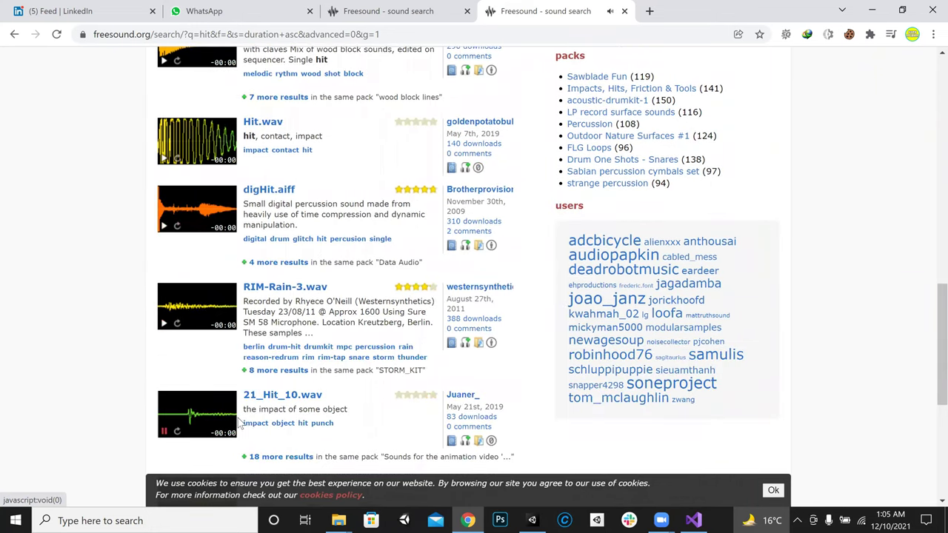
Open the Stereo Tick sound's page in a new browser tab and download the sound
{"action": "scroll", "coordinate": [381, 381], "scroll_direction": "up", "scroll_amount": 4}
{"action": "scroll", "coordinate": [370, 367], "scroll_direction": "up", "scroll_amount": 7}
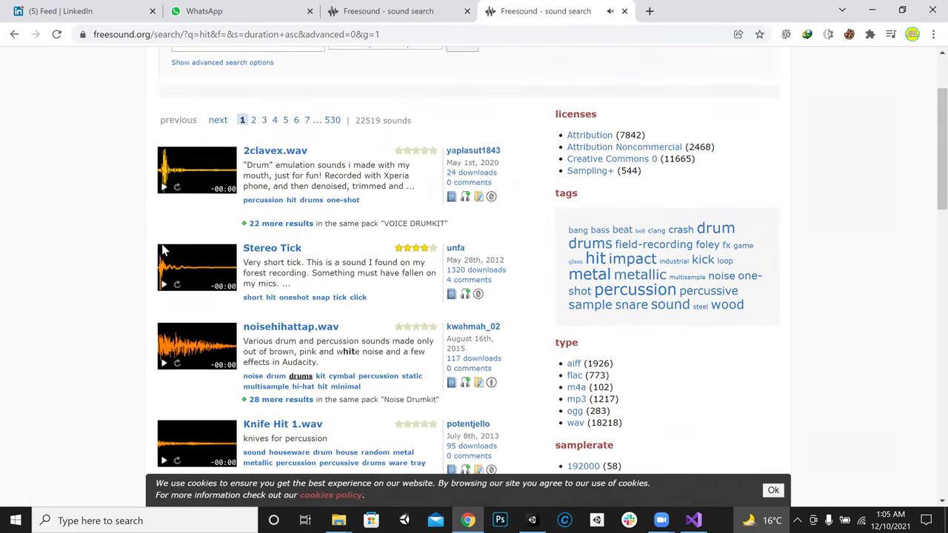
{"action": "scroll", "coordinate": [161, 243], "scroll_direction": "up", "scroll_amount": 1}
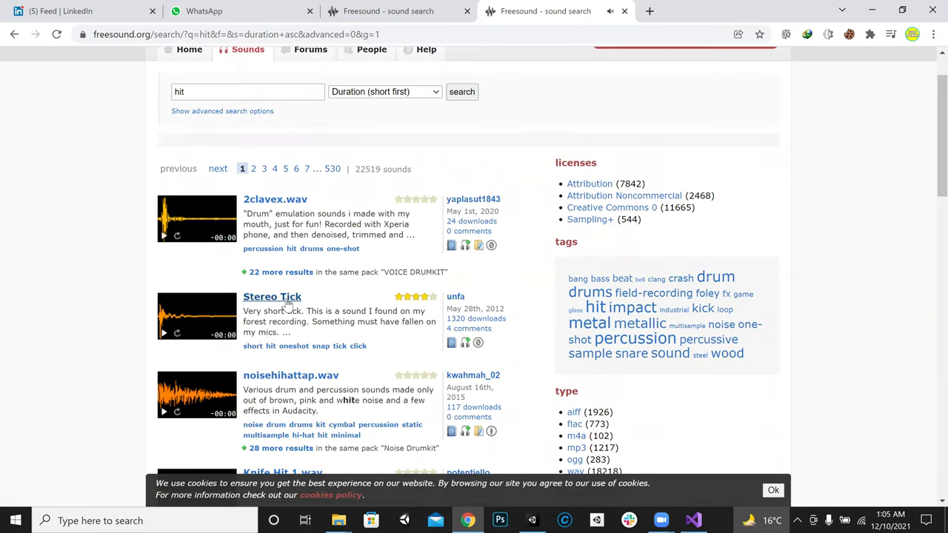
{"action": "middle_click", "coordinate": [471, 221]}
{"action": "left_click", "coordinate": [692, 10]}
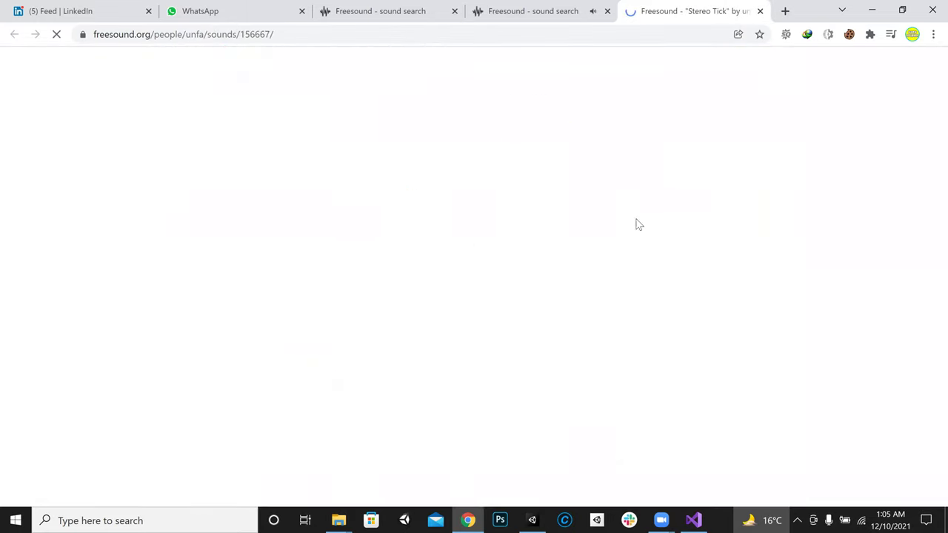
{"action": "left_click", "coordinate": [750, 363]}
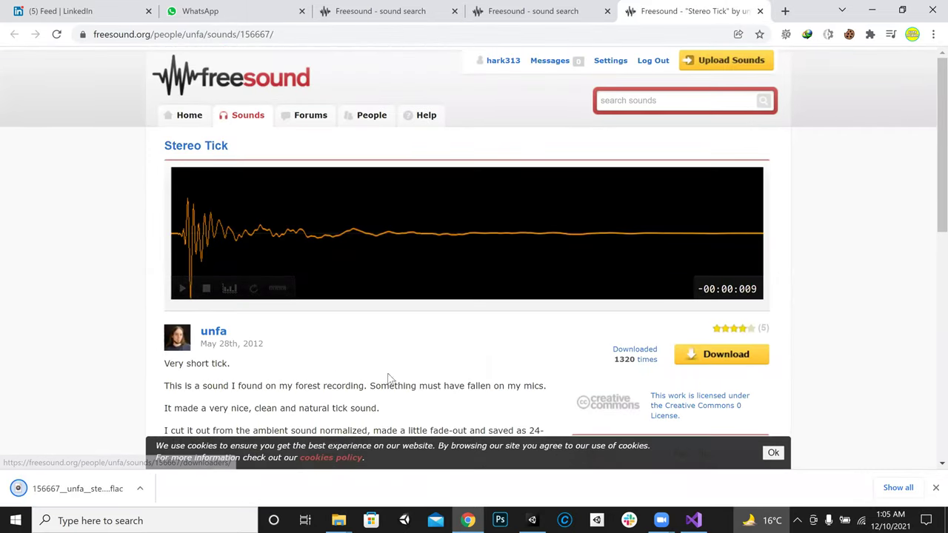
Rename the downloaded Stereo Tick file as hit in the Downloads folder and import it into the Unity project's Sounds folder
{"action": "left_click", "coordinate": [139, 487]}
{"action": "left_click", "coordinate": [178, 446]}
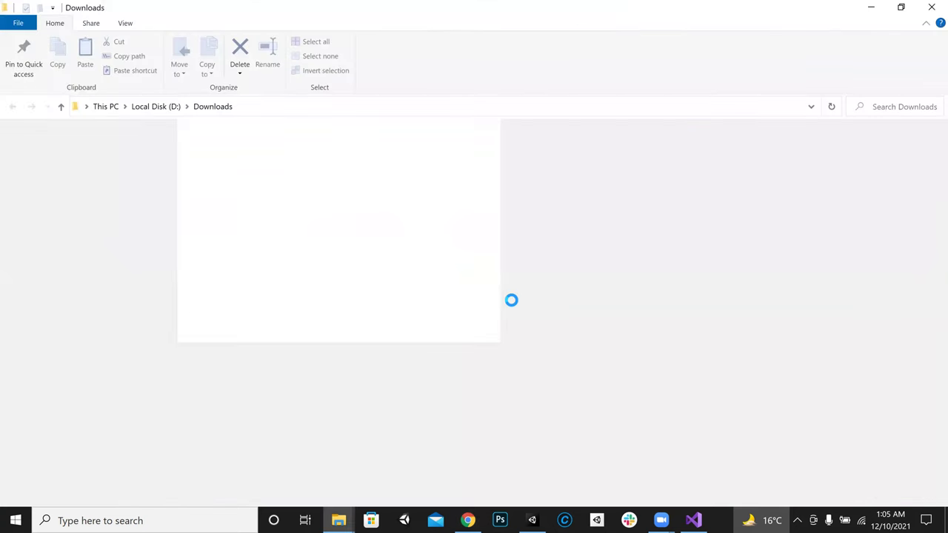
{"action": "key", "text": "F2"}
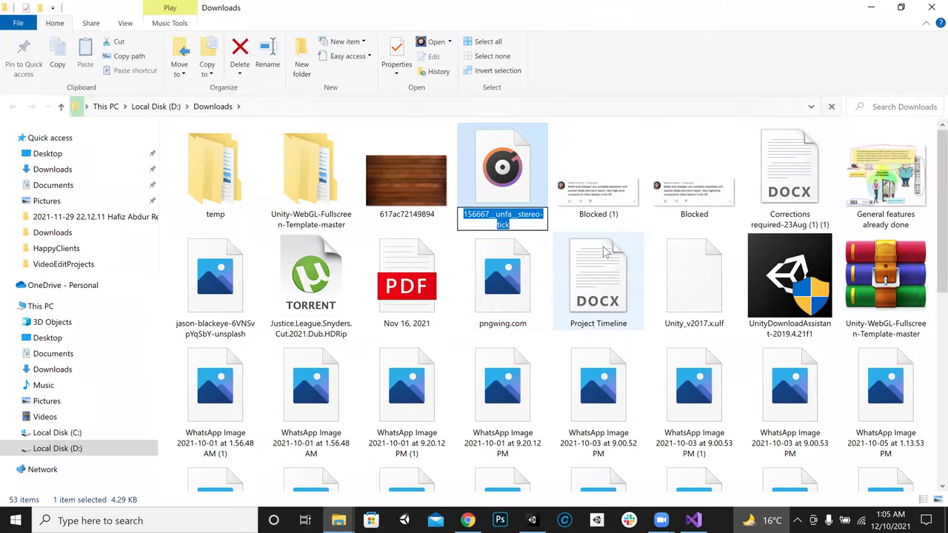
{"action": "type", "text": "hit"}
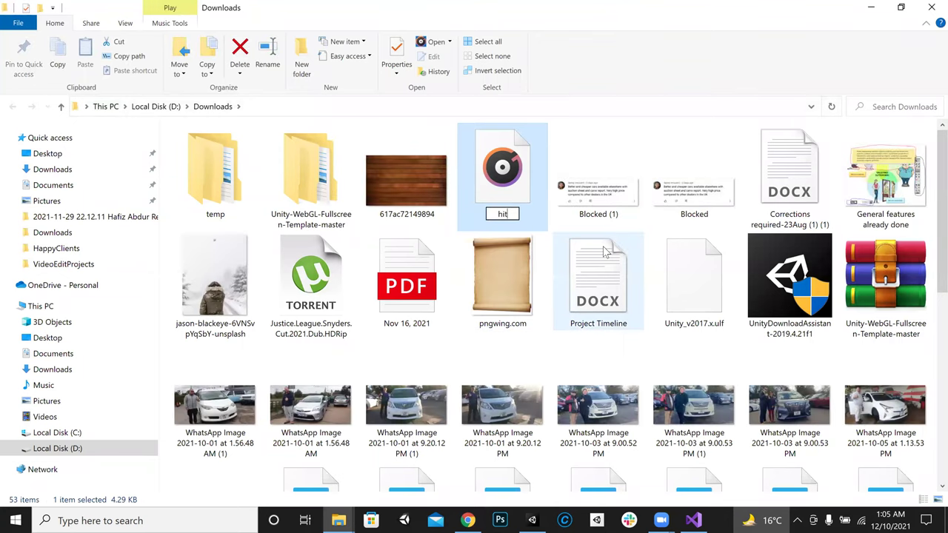
{"action": "key", "text": "Return"}
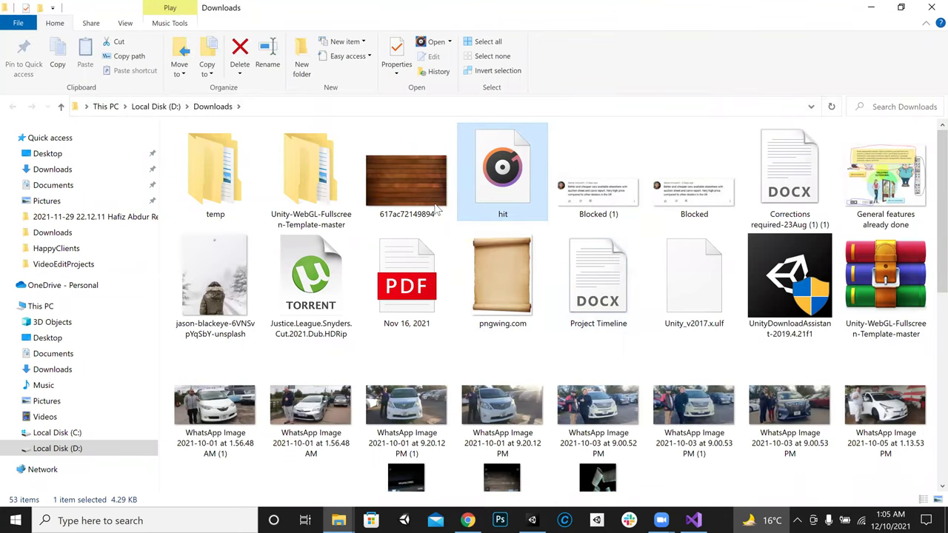
{"action": "left_click_drag", "start_coordinate": [870, 203], "coordinate": [673, 175]}
{"action": "left_click", "coordinate": [670, 177]}
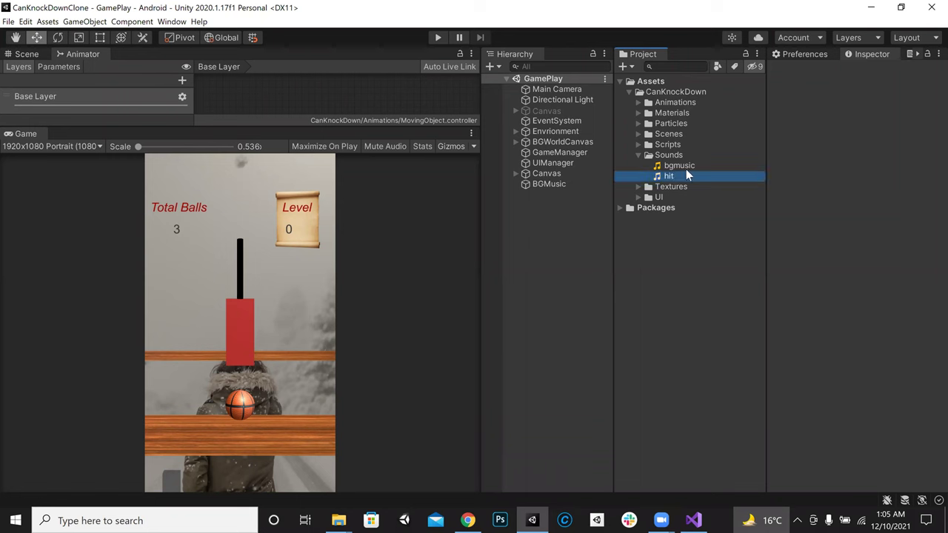
Override the hit clip's Android import settings with load type Compressed In Memory, compression format MP3 and quality 50, and apply them
{"action": "left_click_drag", "start_coordinate": [765, 209], "coordinate": [619, 208]}
{"action": "left_click", "coordinate": [850, 165]}
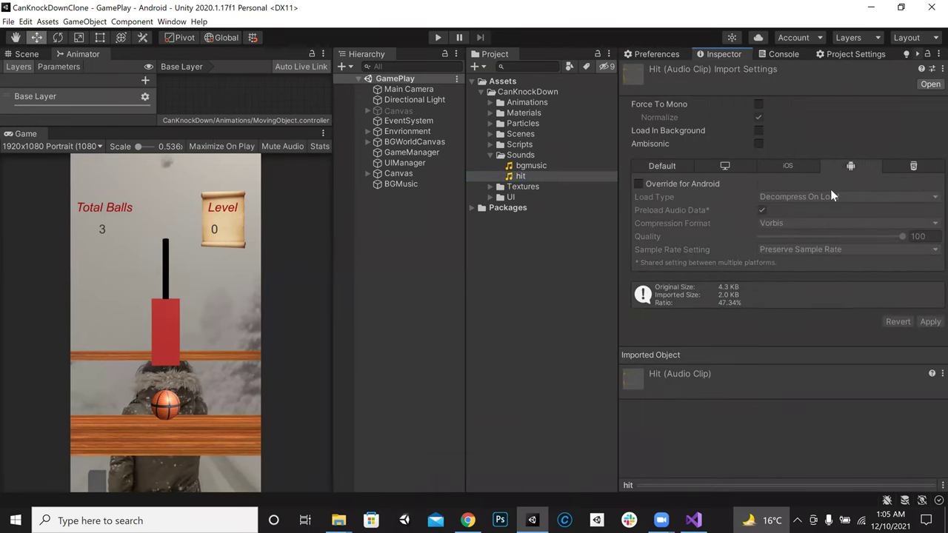
{"action": "left_click", "coordinate": [717, 184]}
{"action": "left_click", "coordinate": [808, 197]}
{"action": "left_click", "coordinate": [818, 223]}
{"action": "left_click", "coordinate": [818, 222]}
{"action": "left_click", "coordinate": [805, 273]}
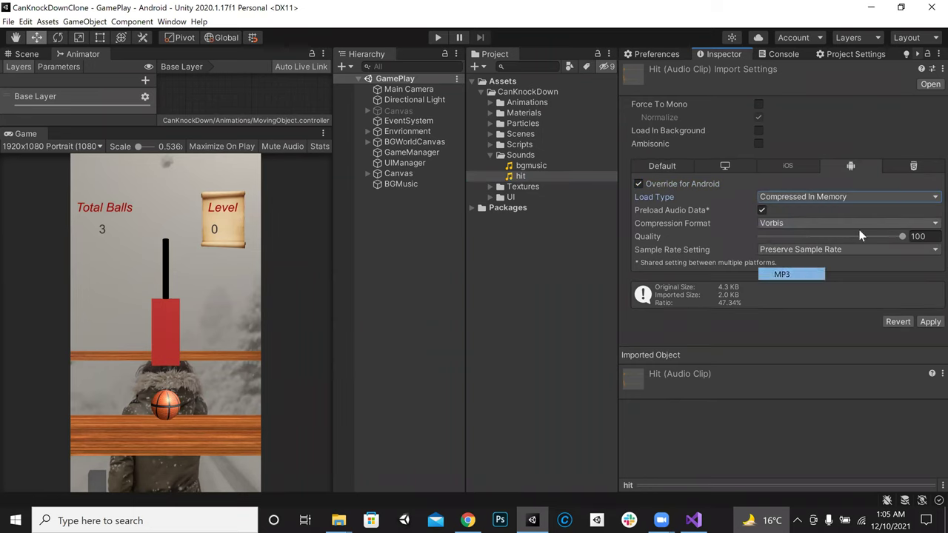
{"action": "left_click", "coordinate": [922, 237]}
{"action": "type", "text": "50"}
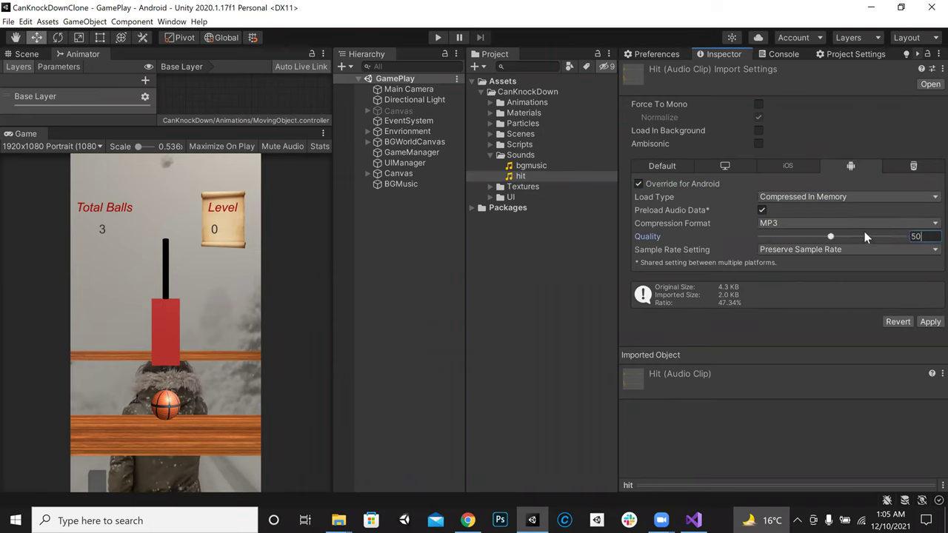
{"action": "left_click", "coordinate": [926, 323]}
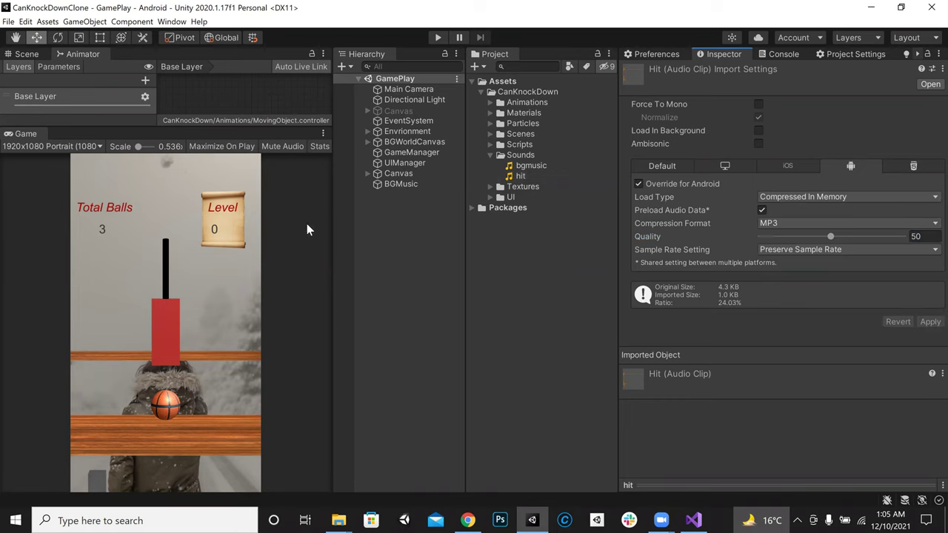
Select every can from Lifecan to cans (5) under Level1 (1) in LEVELS and collapse their Mesh Renderer, Mesh Collider and Can components
{"action": "left_click", "coordinate": [414, 153]}
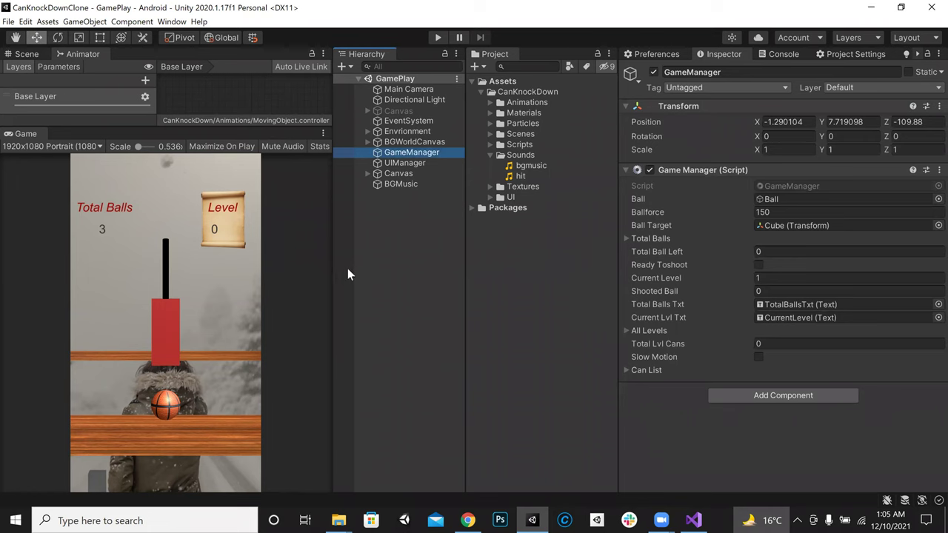
{"action": "left_click_drag", "start_coordinate": [334, 270], "coordinate": [368, 267]}
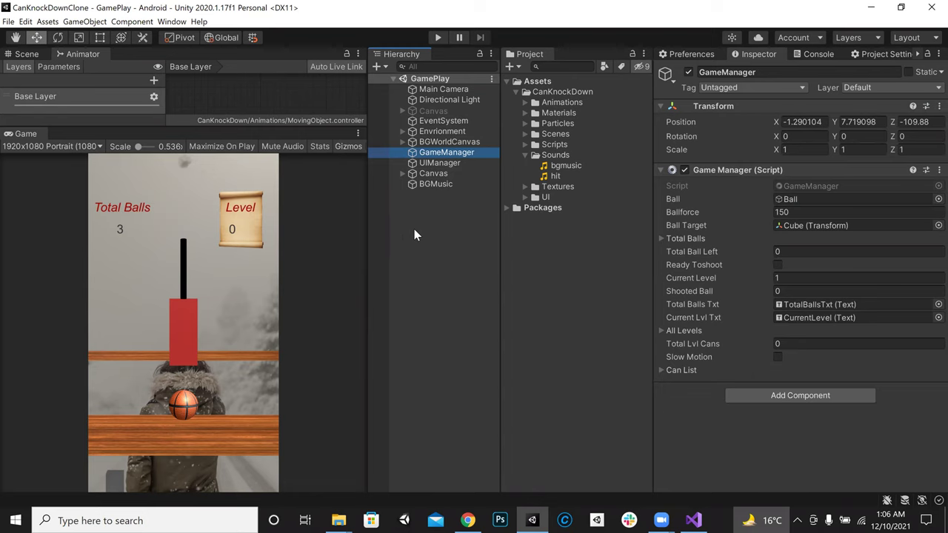
{"action": "left_click", "coordinate": [403, 132]}
{"action": "left_click", "coordinate": [411, 163]}
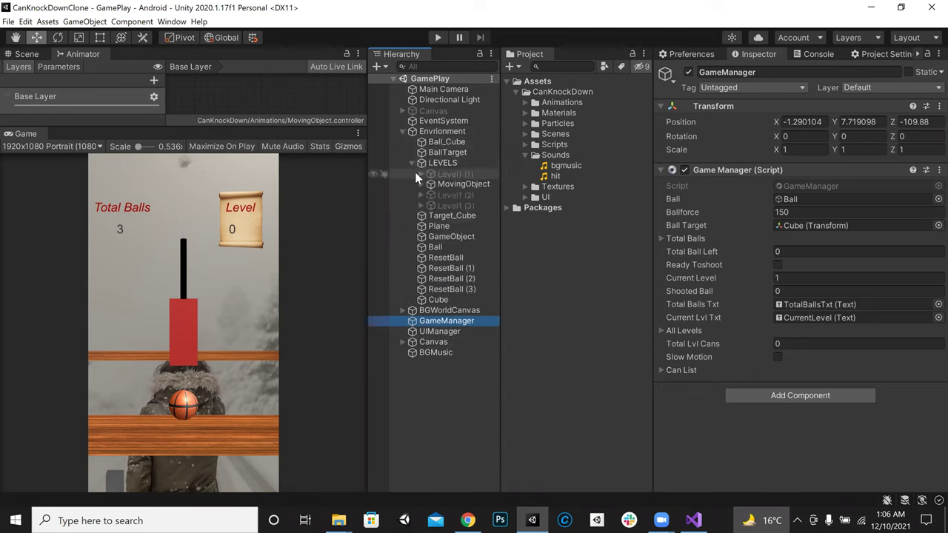
{"action": "left_click", "coordinate": [416, 172]}
{"action": "left_click", "coordinate": [447, 183]}
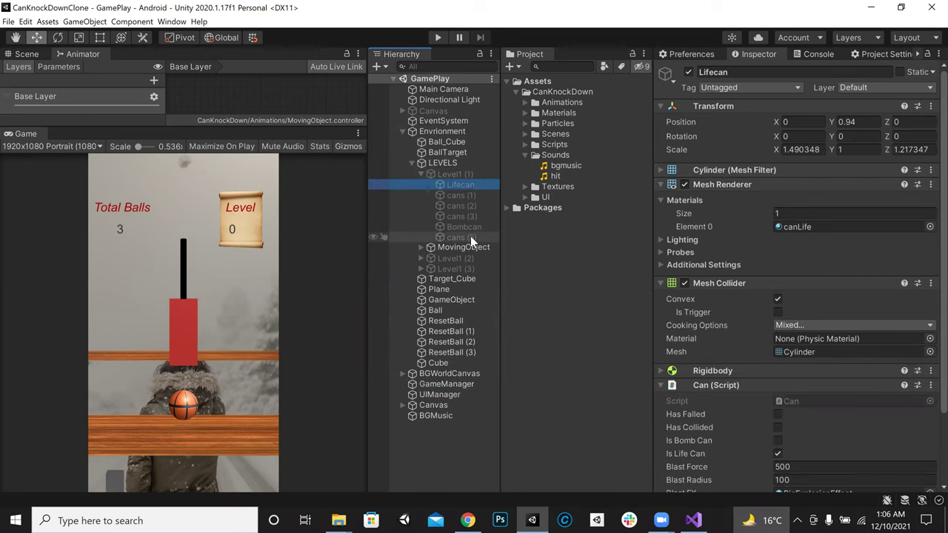
{"action": "left_click", "coordinate": [470, 235], "text": "shift"}
{"action": "left_click", "coordinate": [662, 185]}
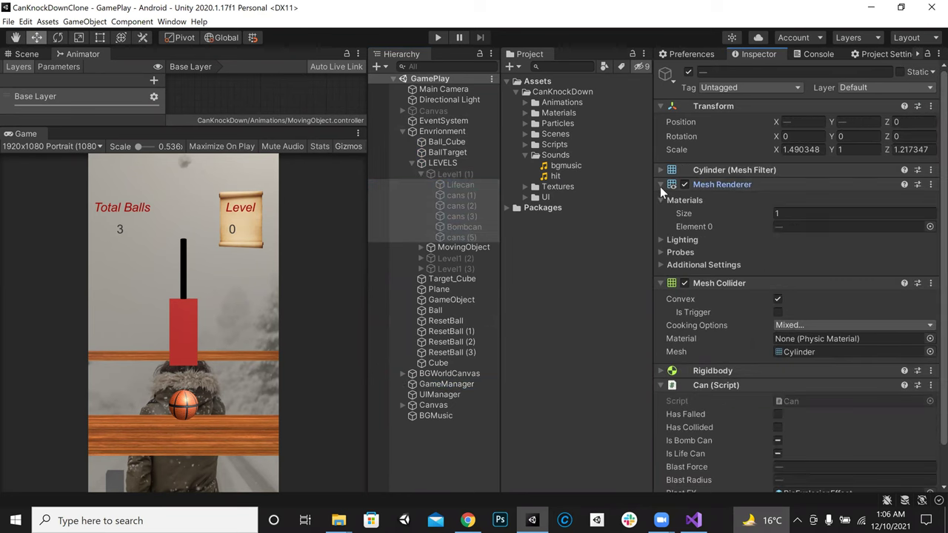
{"action": "left_click", "coordinate": [659, 185]}
{"action": "left_click", "coordinate": [660, 199]}
{"action": "left_click", "coordinate": [658, 227]}
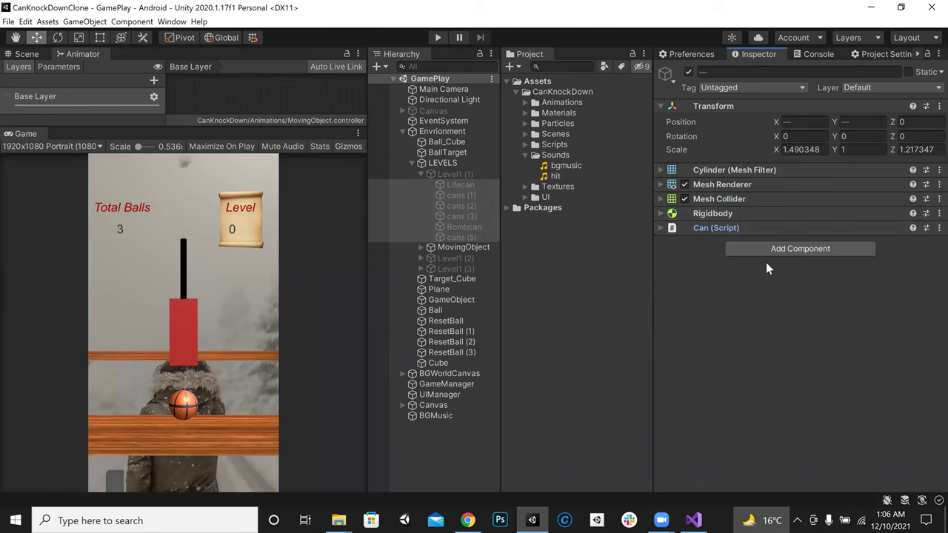
Add an Audio Source to the selected Level1 (1) cans, assign the hit clip to it and disable Play On Awake
{"action": "left_click", "coordinate": [766, 250]}
{"action": "type", "text": "audi"}
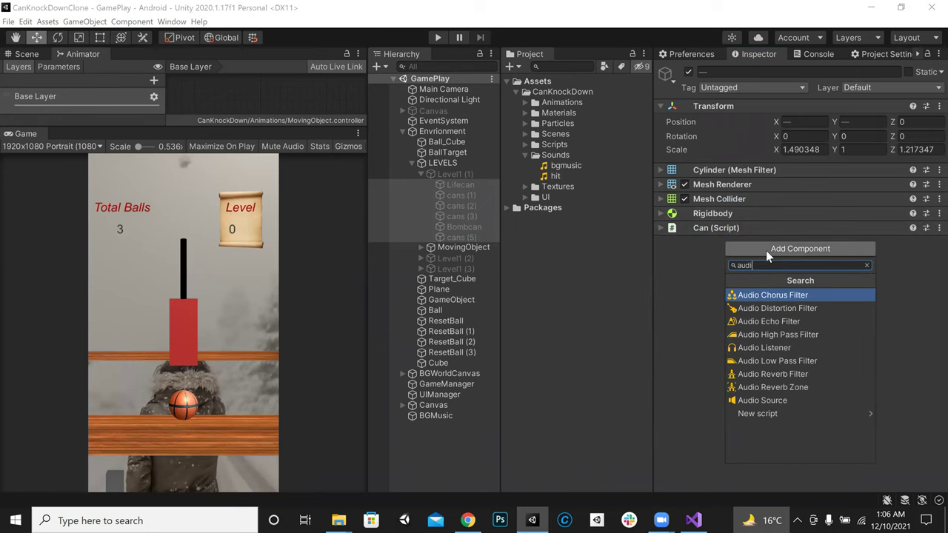
{"action": "key", "text": "Down"}
{"action": "key", "text": "Down"}
{"action": "key", "text": "Down"}
{"action": "key", "text": "Down"}
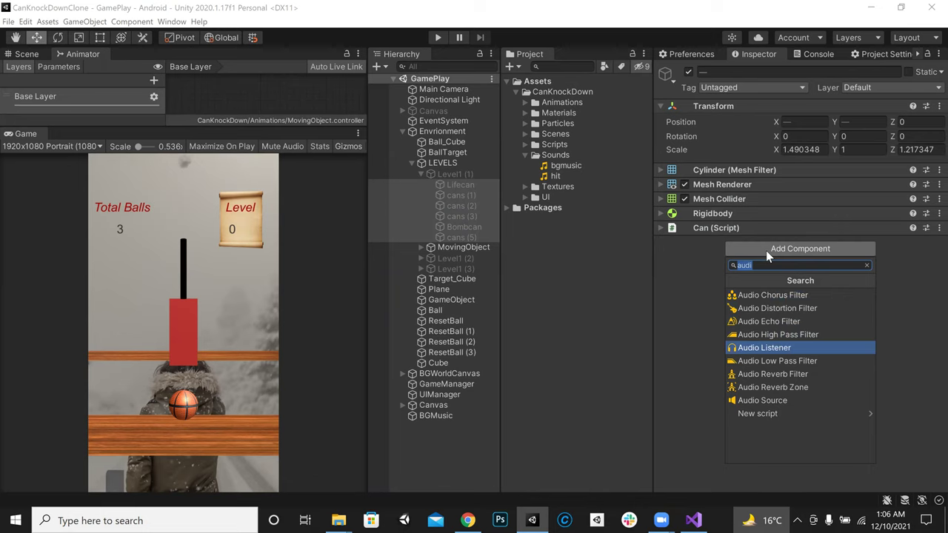
{"action": "type", "text": "o so"}
{"action": "key", "text": "Down"}
{"action": "key", "text": "Return"}
{"action": "left_click_drag", "start_coordinate": [549, 176], "coordinate": [840, 254]}
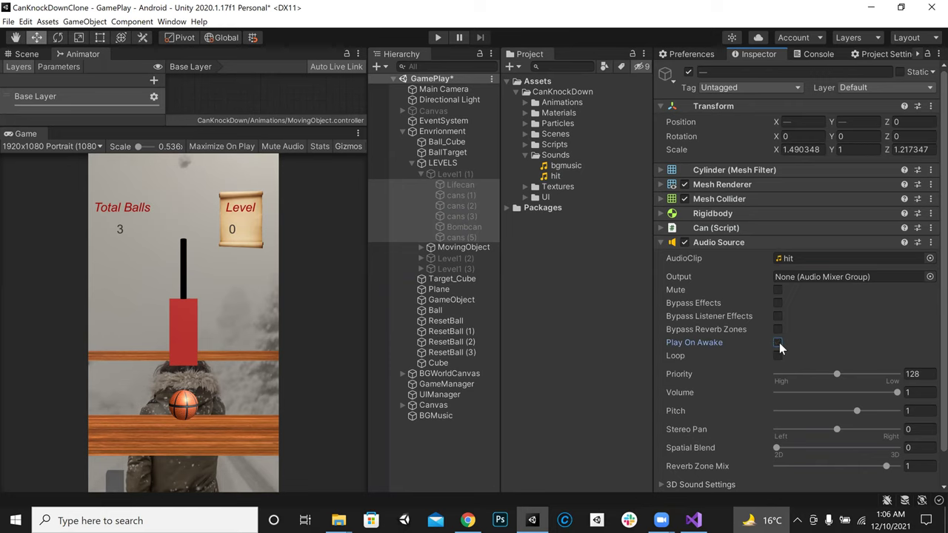
Add an Audio Source to every can from Lifecan to Bombcan (1) under Level1 (2), assign the hit clip and disable Play On Awake
{"action": "left_click", "coordinate": [421, 258]}
{"action": "left_click", "coordinate": [448, 269]}
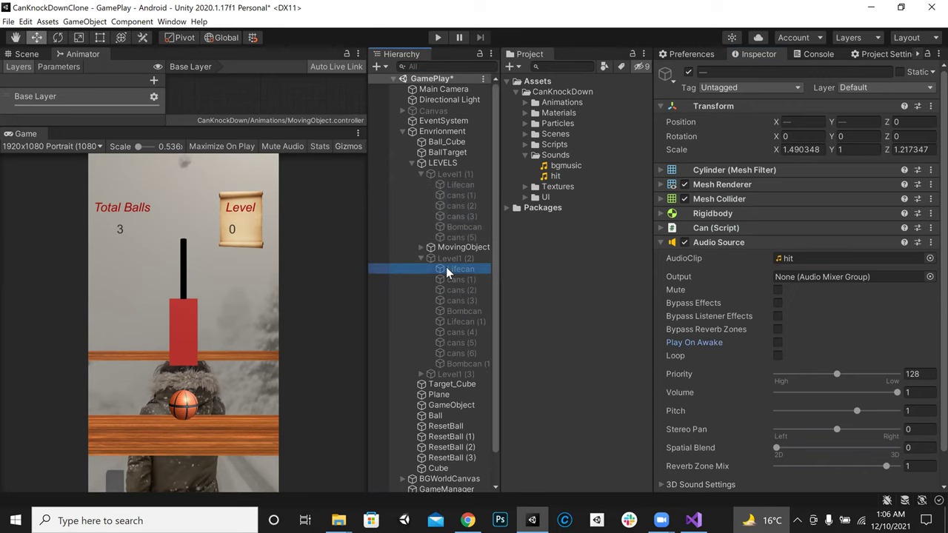
{"action": "left_click", "coordinate": [466, 365], "text": "shift"}
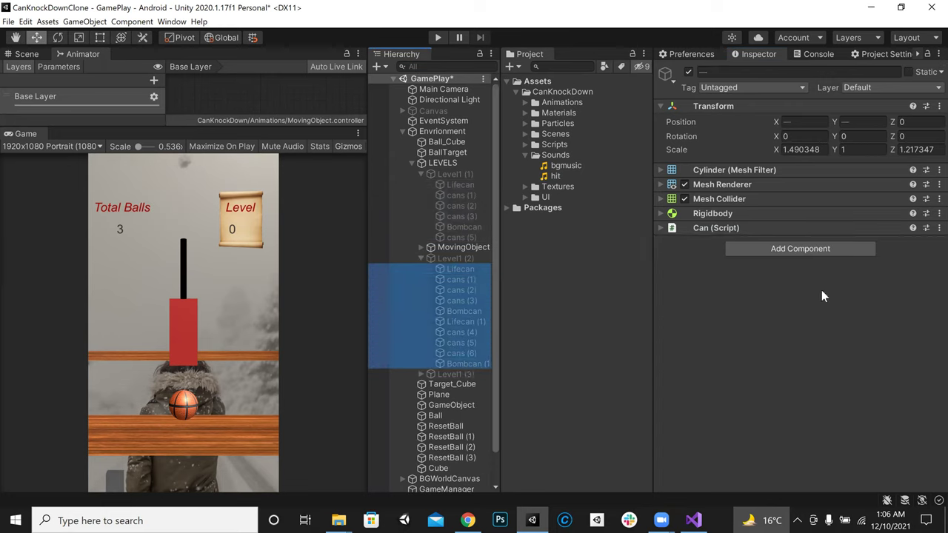
{"action": "left_click", "coordinate": [813, 248]}
{"action": "type", "text": "audi"}
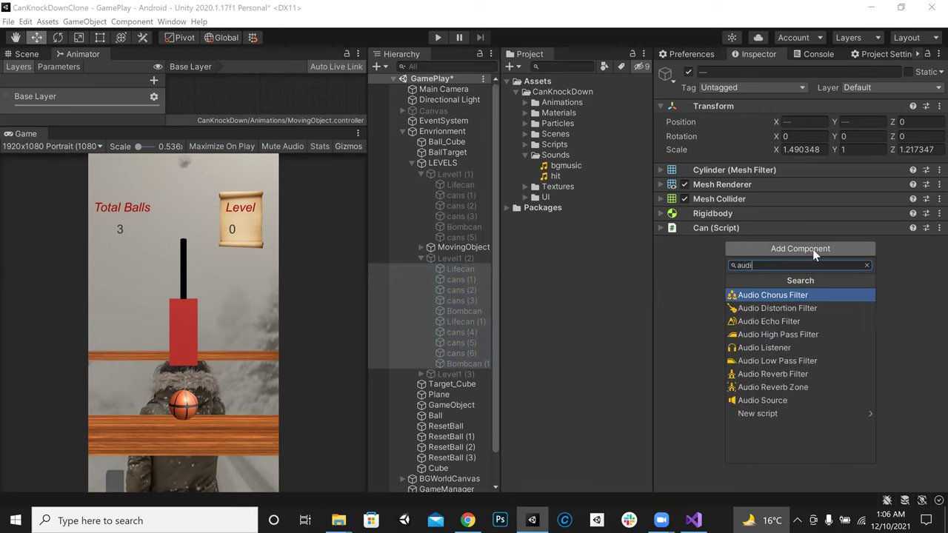
{"action": "type", "text": "o so"}
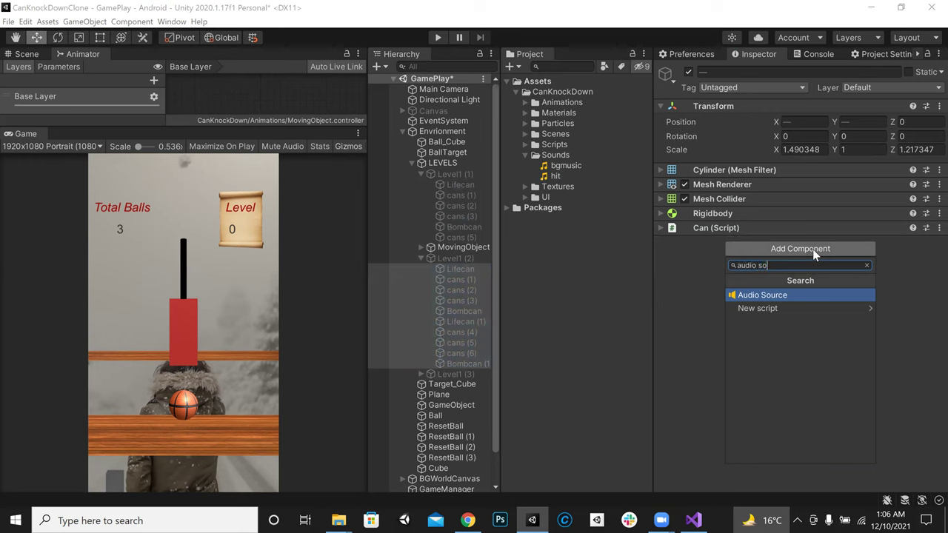
{"action": "key", "text": "Return"}
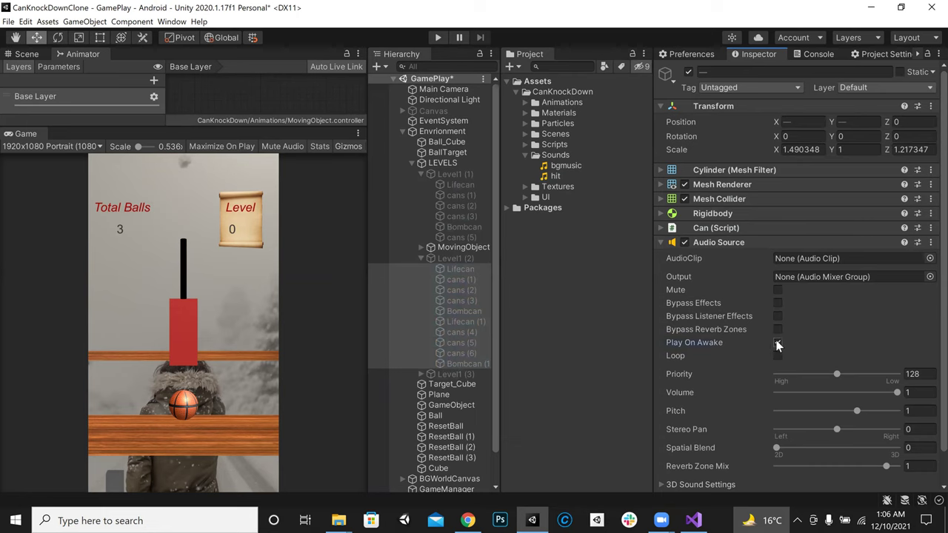
{"action": "left_click_drag", "start_coordinate": [554, 177], "coordinate": [807, 270]}
Give every can under Level1 (3) an Audio Source with the hit clip and Play On Awake disabled, save the scene and collapse Envrionment
{"action": "left_click", "coordinate": [420, 374]}
{"action": "scroll", "coordinate": [488, 327], "scroll_direction": "down", "scroll_amount": 3}
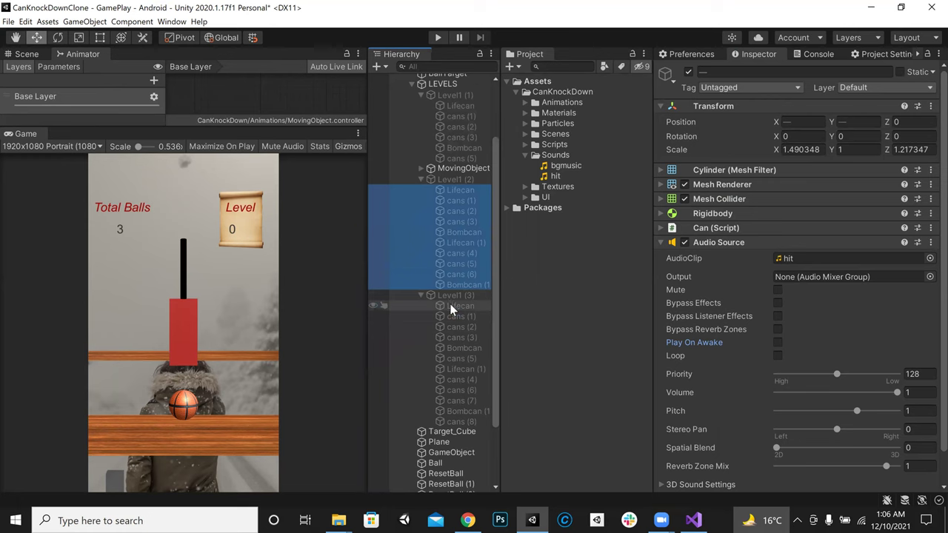
{"action": "left_click", "coordinate": [451, 309]}
{"action": "left_click", "coordinate": [466, 421], "text": "shift"}
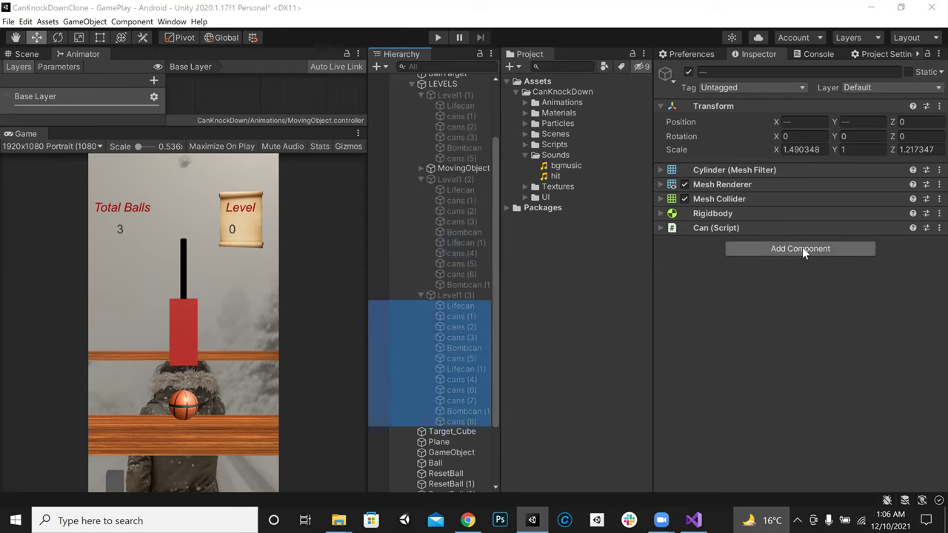
{"action": "left_click", "coordinate": [801, 249]}
{"action": "type", "text": "audios"}
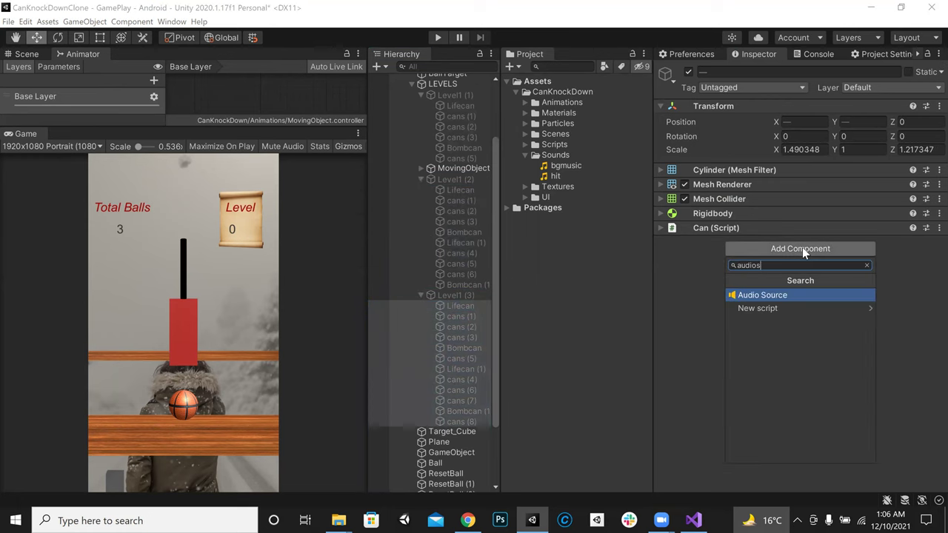
{"action": "key", "text": "Return"}
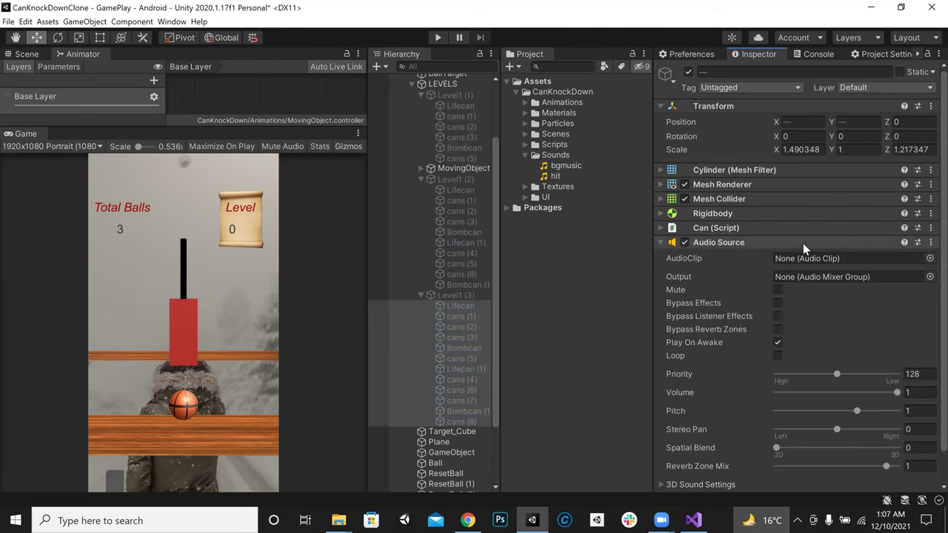
{"action": "left_click_drag", "start_coordinate": [551, 181], "coordinate": [822, 258]}
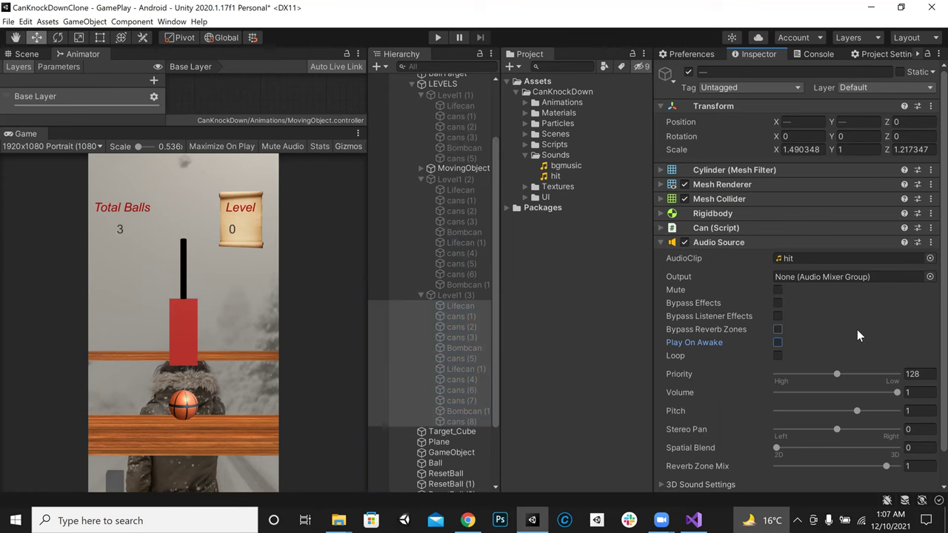
{"action": "scroll", "coordinate": [474, 186], "scroll_direction": "up", "scroll_amount": 3}
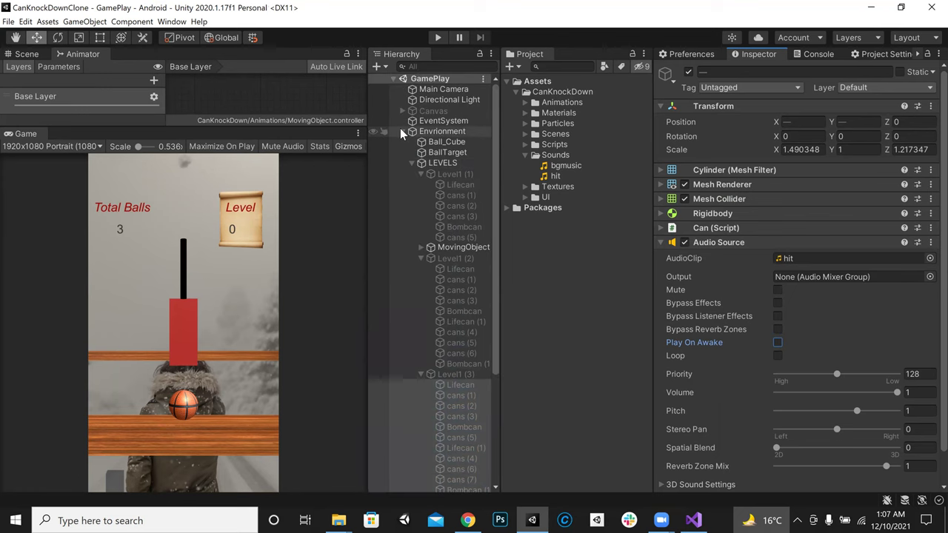
{"action": "left_click", "coordinate": [401, 131]}
Switch to Visual Studio, open Can.cs and insert blank lines below hasCollided = true in OnCollisionEnter
{"action": "key", "text": "alt+Tab"}
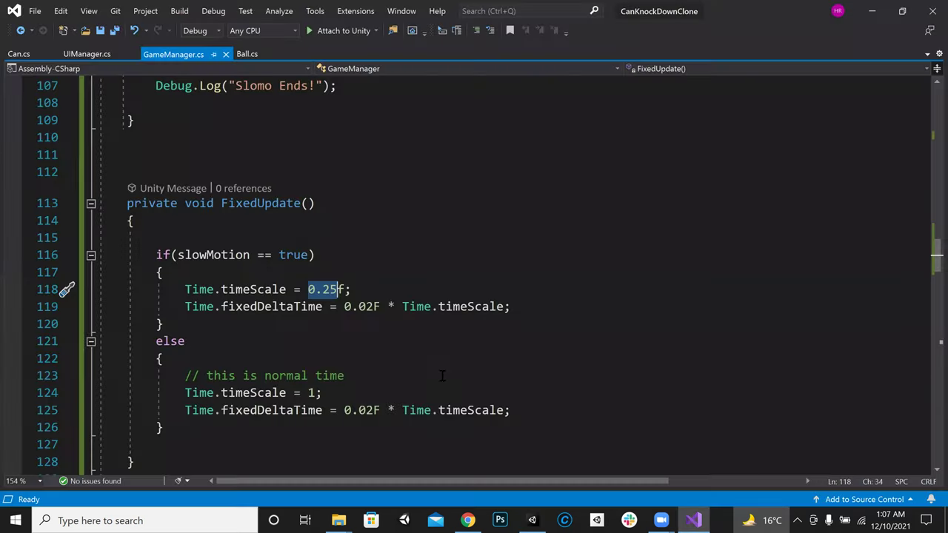
{"action": "left_click", "coordinate": [20, 55]}
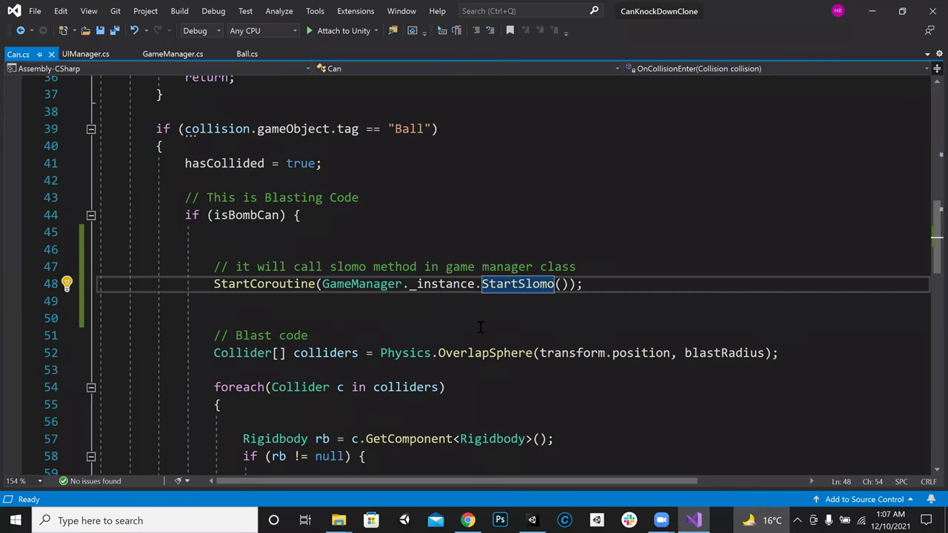
{"action": "scroll", "coordinate": [480, 327], "scroll_direction": "up", "scroll_amount": 3}
{"action": "scroll", "coordinate": [479, 327], "scroll_direction": "up", "scroll_amount": 1}
{"action": "left_click", "coordinate": [479, 327]}
{"action": "scroll", "coordinate": [485, 362], "scroll_direction": "down", "scroll_amount": 1}
{"action": "left_click", "coordinate": [245, 339]}
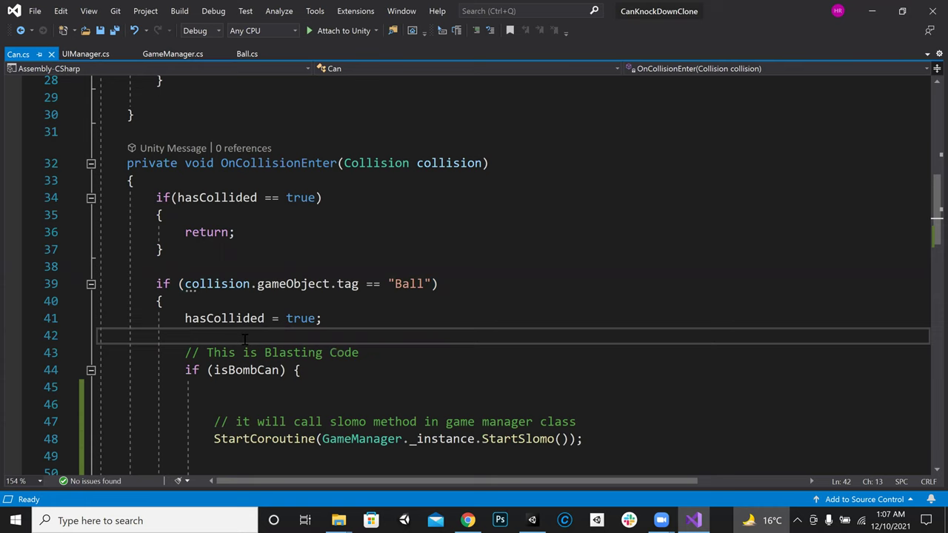
{"action": "key", "text": "Return"}
{"action": "key", "text": "Return"}
{"action": "key", "text": "Return"}
{"action": "key", "text": "Up"}
{"action": "key", "text": "Up"}
{"action": "key", "text": "Up"}
Write GetComponent<AudioSource>().Play(); directly below hasCollided = true and save Can.cs
{"action": "type", "text": "get"}
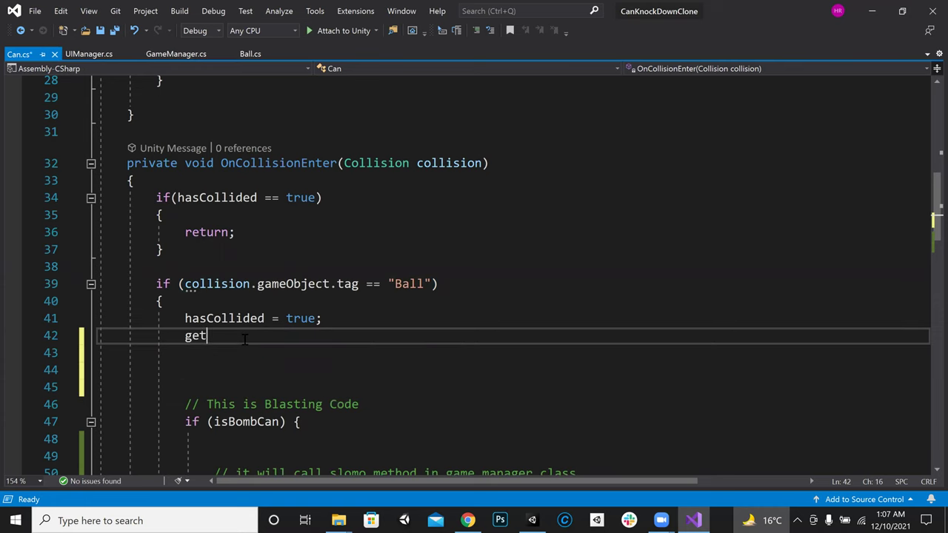
{"action": "type", "text": "com"}
{"action": "key", "text": "Tab"}
{"action": "type", "text": "<>"}
{"action": "key", "text": "Left"}
{"action": "type", "text": "Audio"}
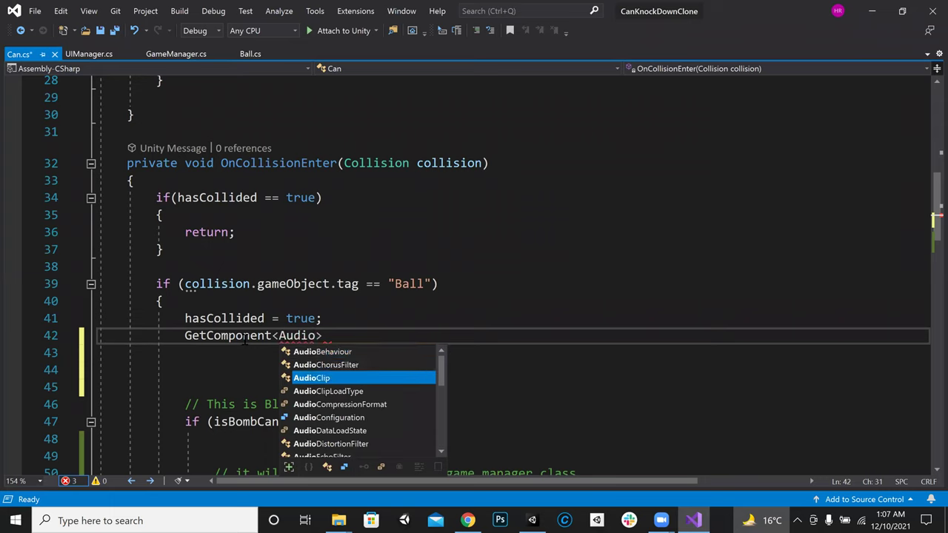
{"action": "type", "text": "Source"}
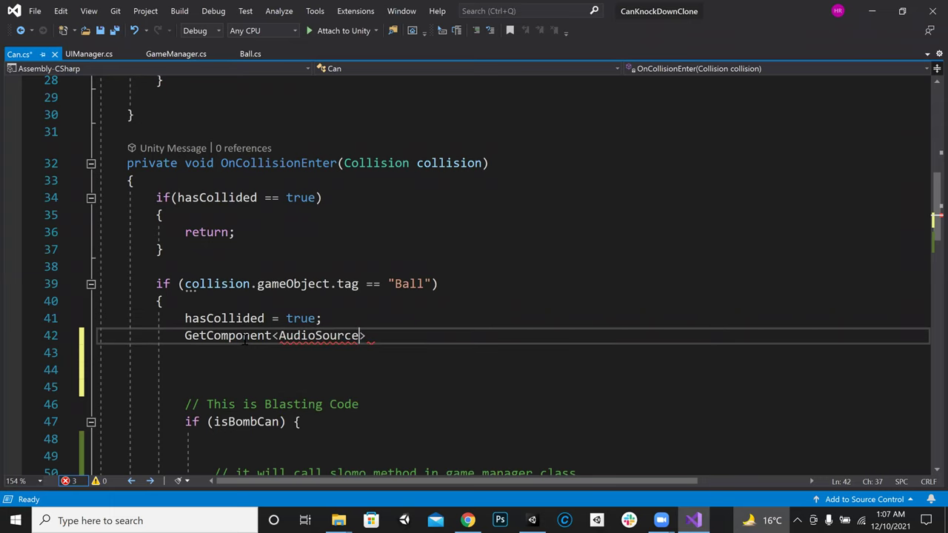
{"action": "key", "text": "Right"}
{"action": "type", "text": "("}
{"action": "key", "text": "Down"}
{"action": "key", "text": "Up"}
{"action": "key", "text": "End"}
{"action": "type", "text": ".pl"}
{"action": "key", "text": "Down"}
{"action": "key", "text": "Tab"}
{"action": "type", "text": "();"}
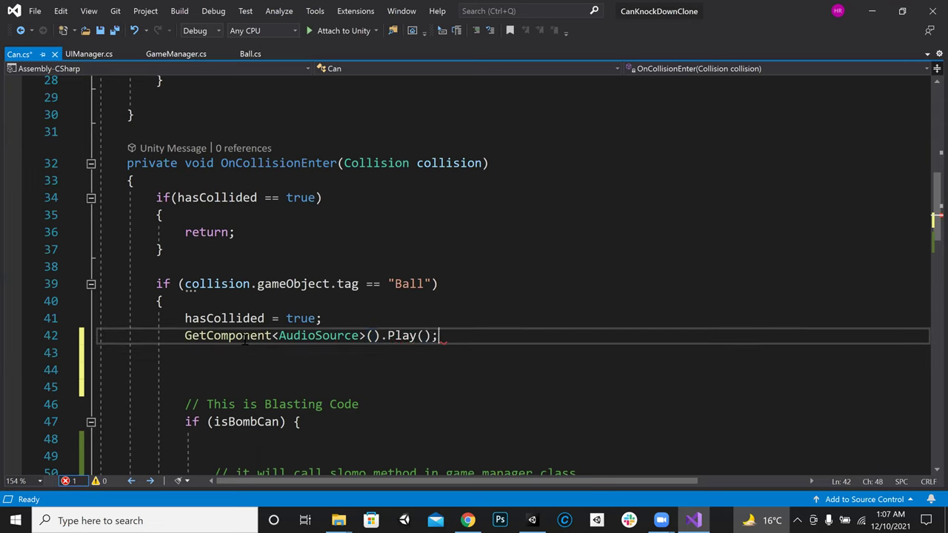
{"action": "key", "text": "ctrl+s"}
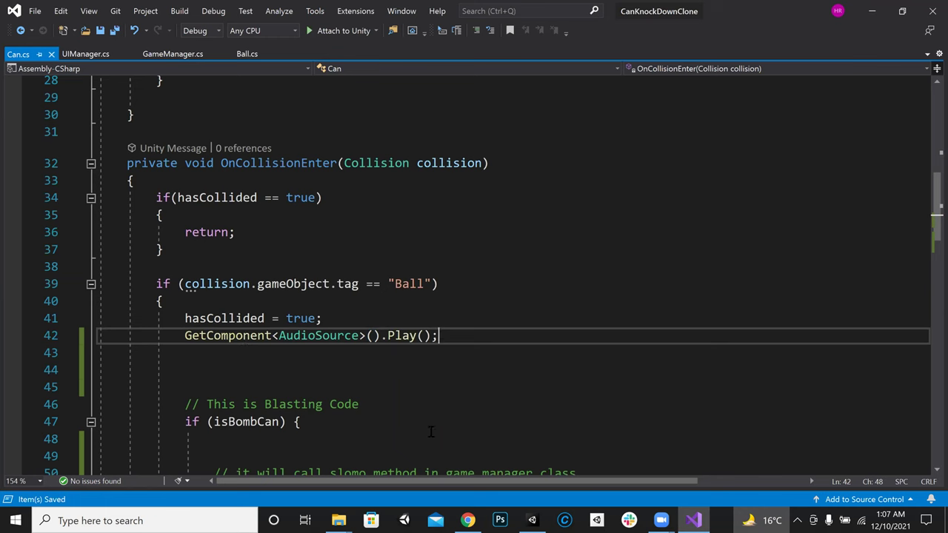
Return to Unity, widen the Game view, play-test throwing balls at the Level 1 cans and stop the game
{"action": "left_click", "coordinate": [532, 521]}
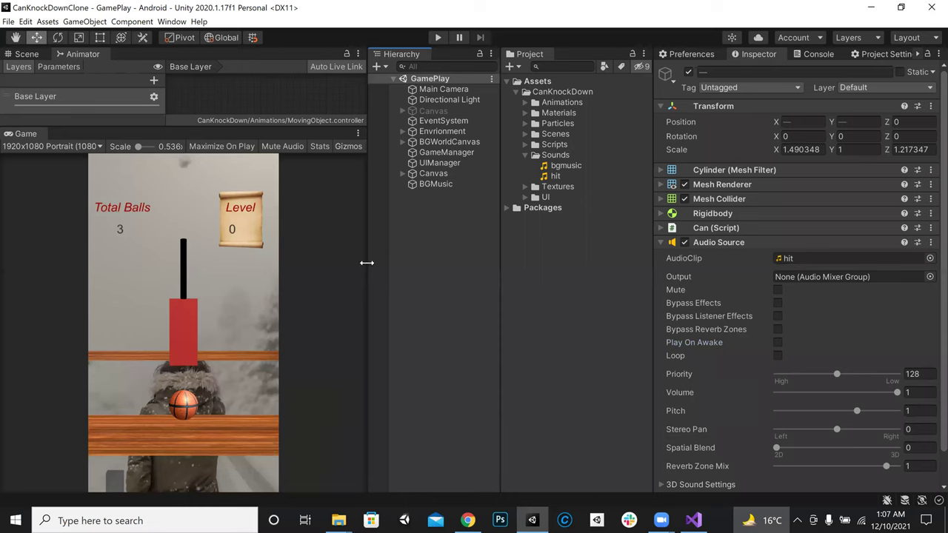
{"action": "left_click_drag", "start_coordinate": [367, 263], "coordinate": [465, 263]}
{"action": "left_click", "coordinate": [438, 38]}
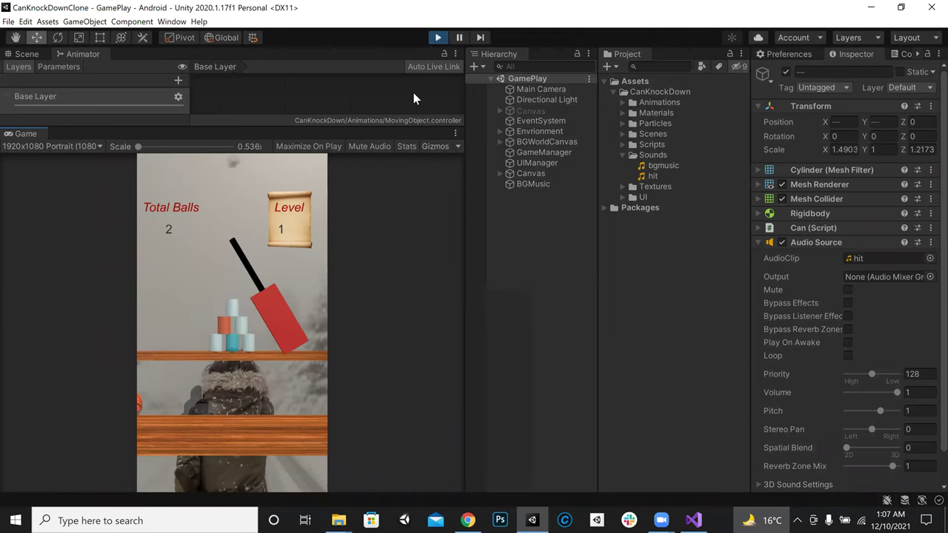
{"action": "left_click", "coordinate": [225, 301]}
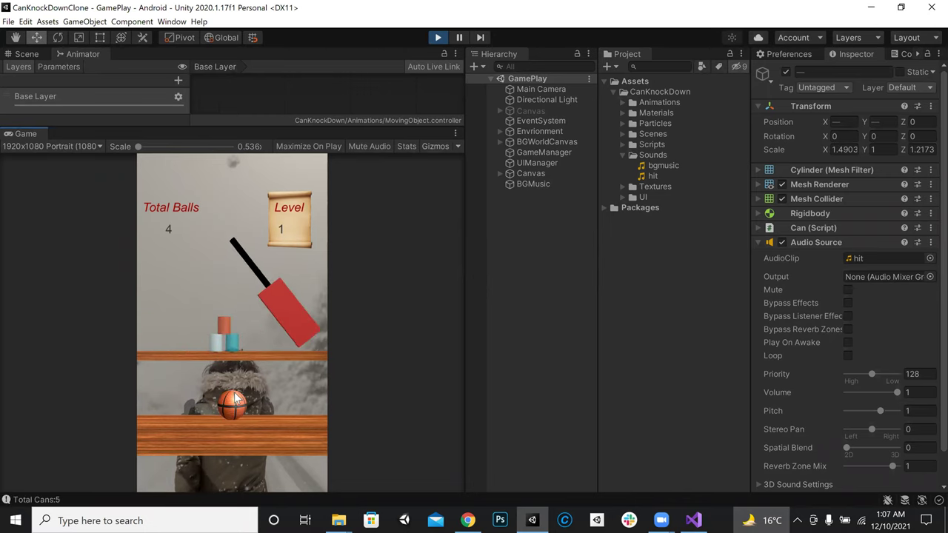
{"action": "left_click", "coordinate": [234, 402]}
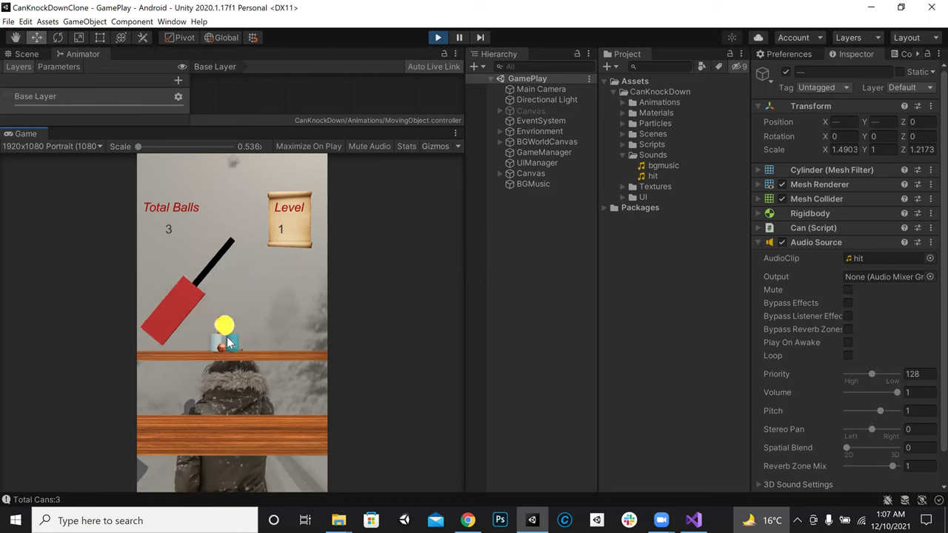
{"action": "left_click", "coordinate": [437, 38]}
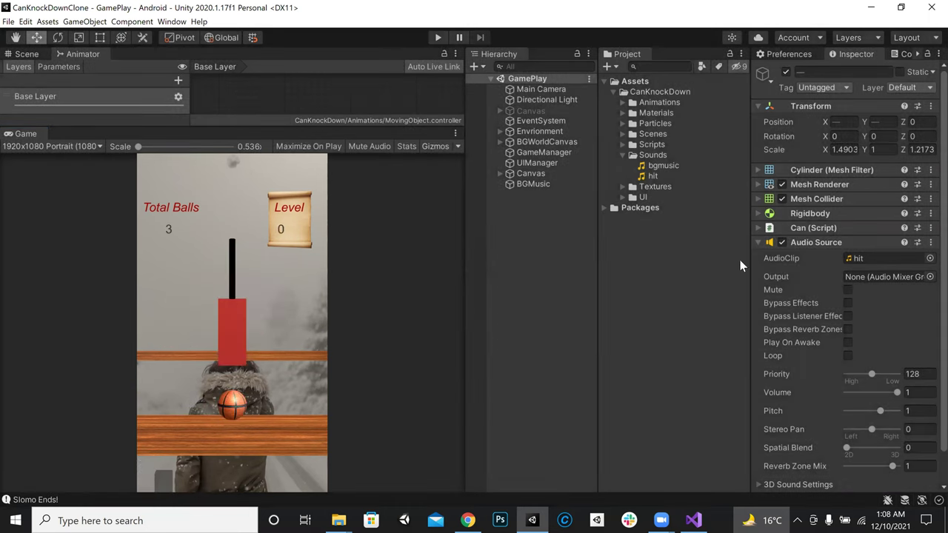
Deactivate the BGMusic object and play-test a ball throw at the cans without background music
{"action": "left_click", "coordinate": [541, 184]}
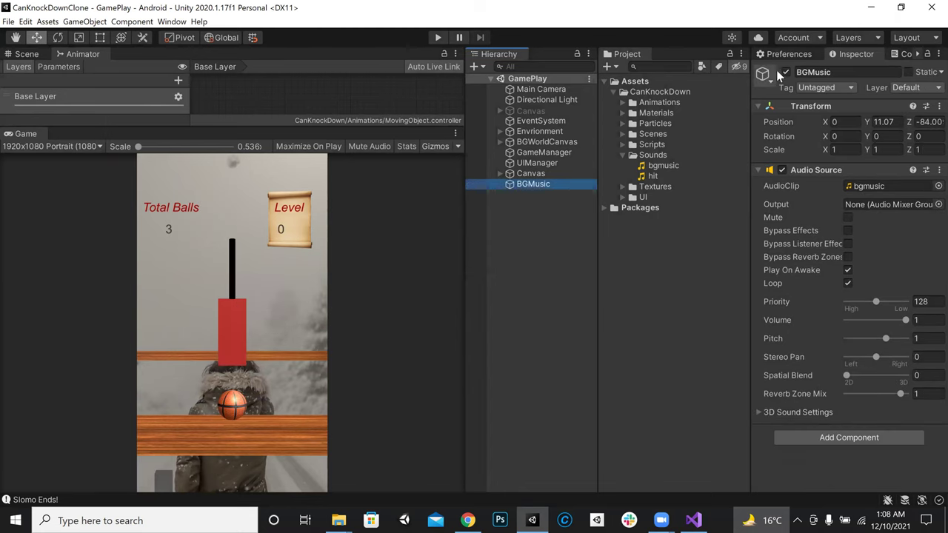
{"action": "key", "text": "alt+shift+a"}
{"action": "left_click", "coordinate": [438, 37]}
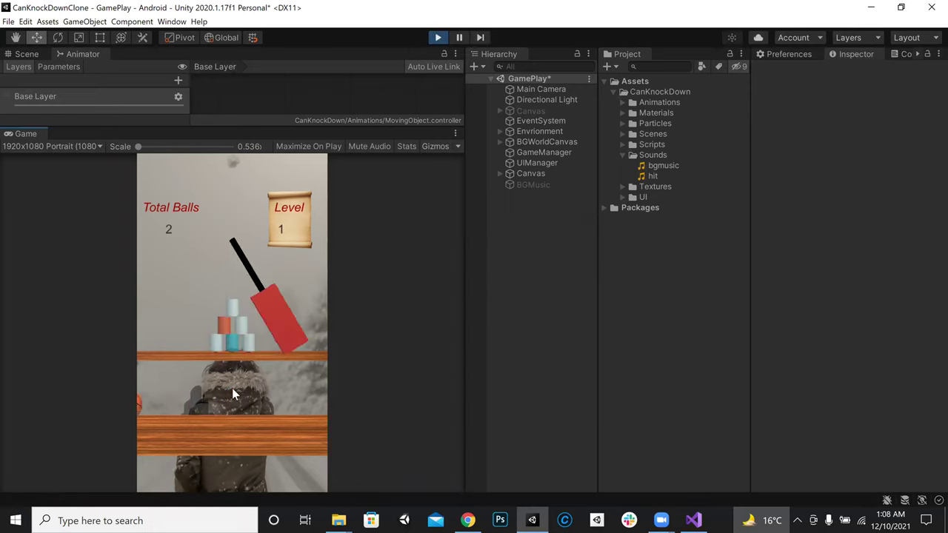
{"action": "left_click_drag", "start_coordinate": [233, 402], "coordinate": [234, 320]}
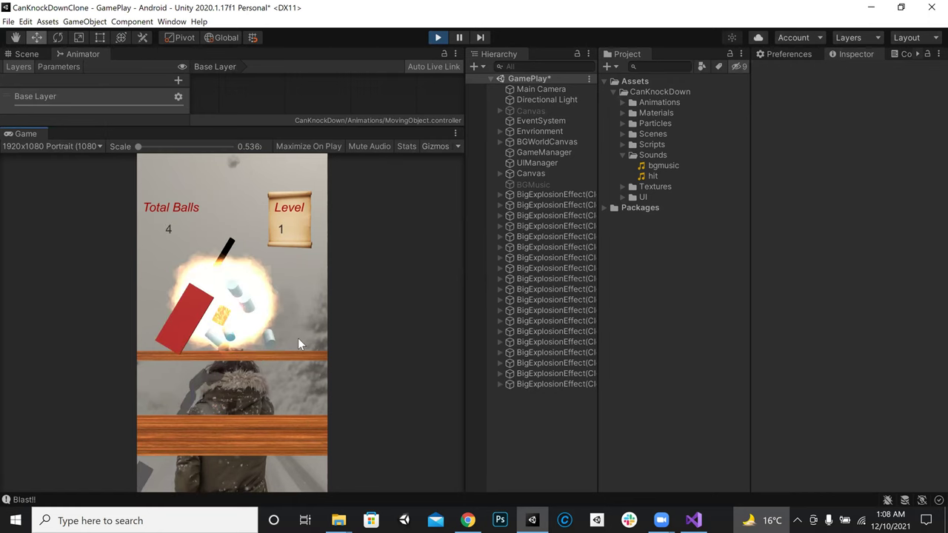
{"action": "left_click", "coordinate": [437, 37]}
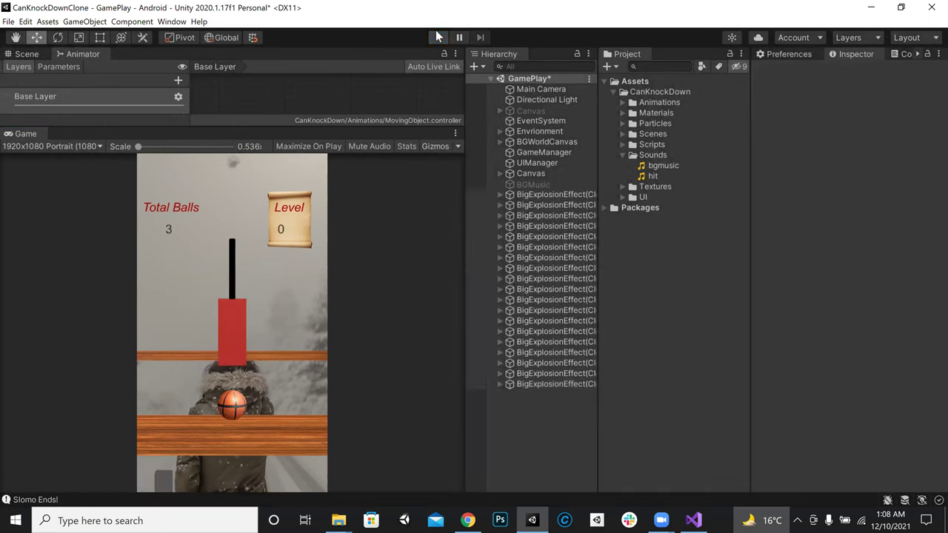
Select the hit clip in the Sounds folder, enlarge its waveform preview and play it
{"action": "left_click", "coordinate": [693, 520]}
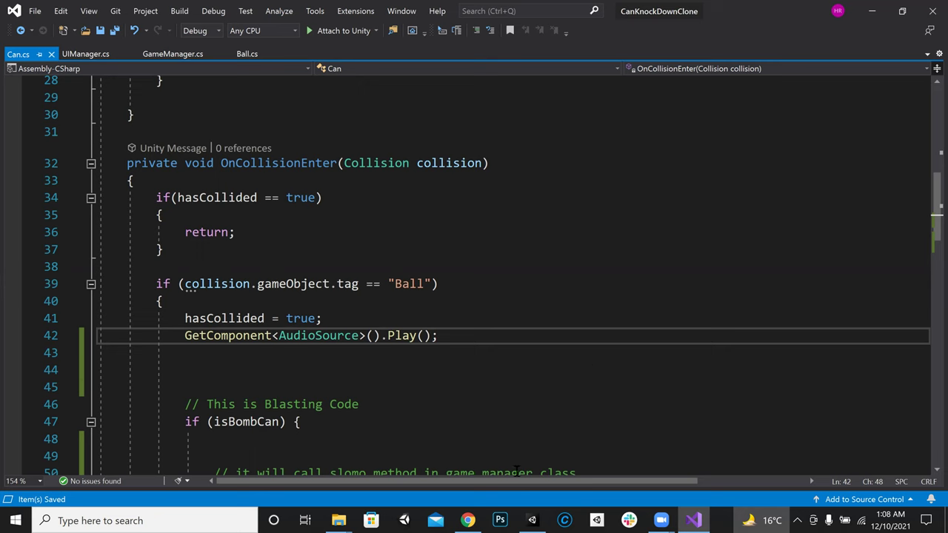
{"action": "key", "text": "alt+Tab"}
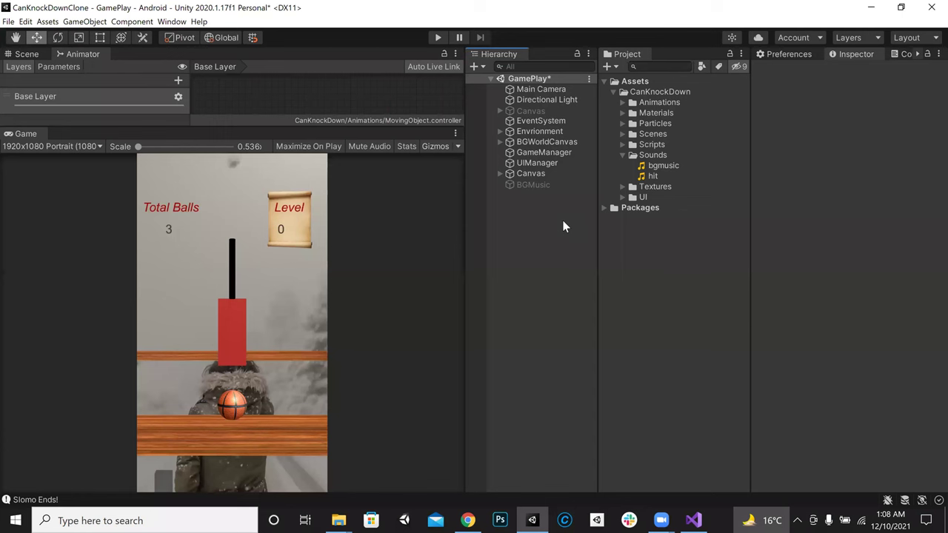
{"action": "left_click", "coordinate": [648, 178]}
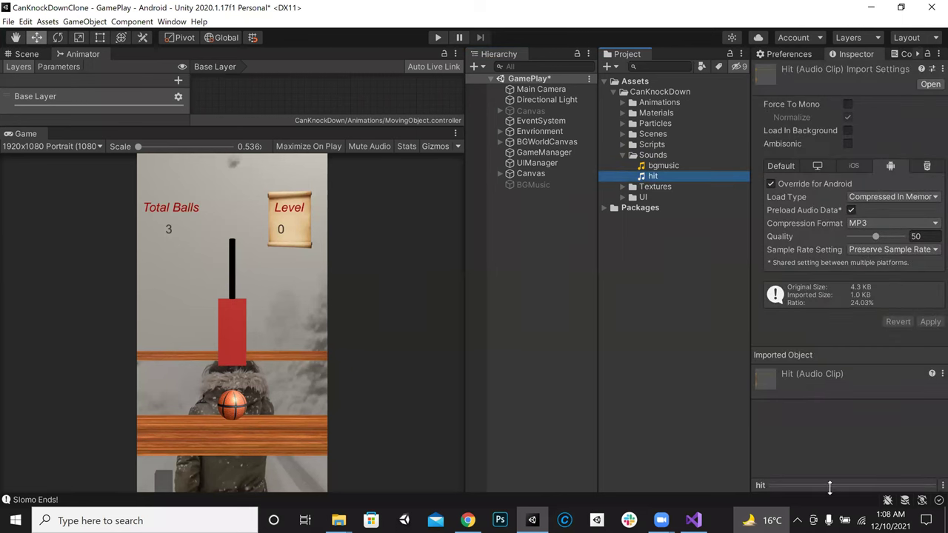
{"action": "left_click_drag", "start_coordinate": [829, 487], "coordinate": [815, 294]}
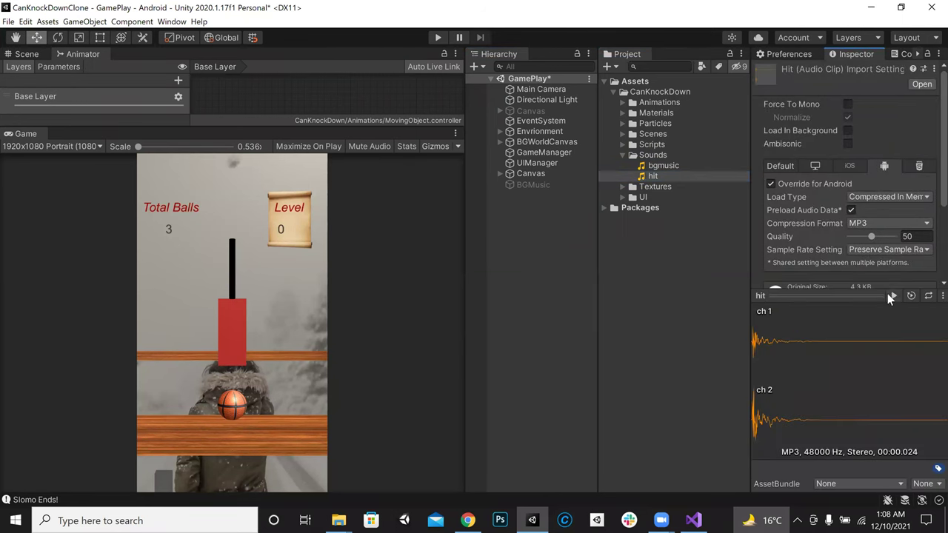
{"action": "left_click", "coordinate": [890, 294]}
Delete the hit audio clip from the Sounds folder and confirm the deletion
{"action": "left_click", "coordinate": [655, 177]}
{"action": "left_click", "coordinate": [658, 185]}
{"action": "left_click", "coordinate": [658, 178]}
{"action": "key", "text": "Delete"}
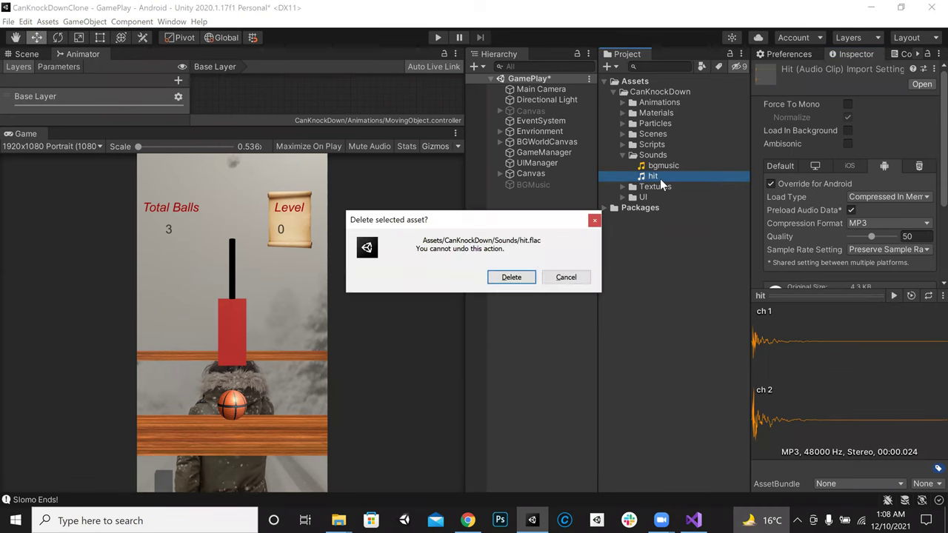
{"action": "left_click", "coordinate": [518, 277]}
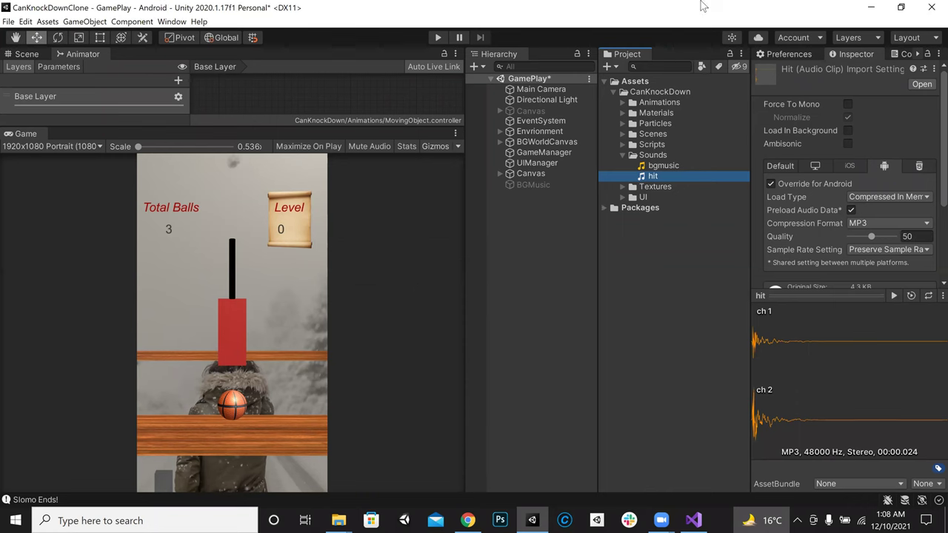
Switch to the Freesound hit results in Chrome, open the shaker.wav sound page and start its download
{"action": "key", "text": "alt+Tab"}
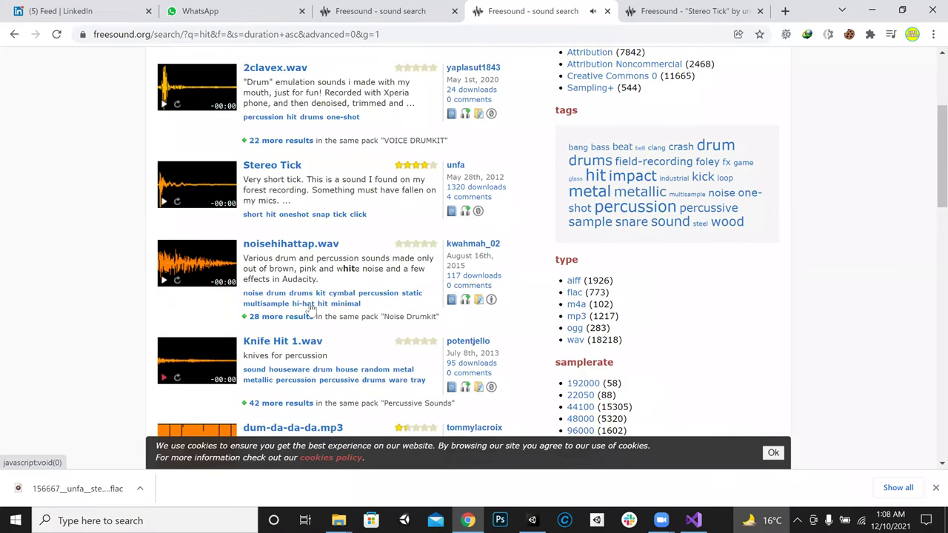
{"action": "scroll", "coordinate": [309, 308], "scroll_direction": "down", "scroll_amount": 15}
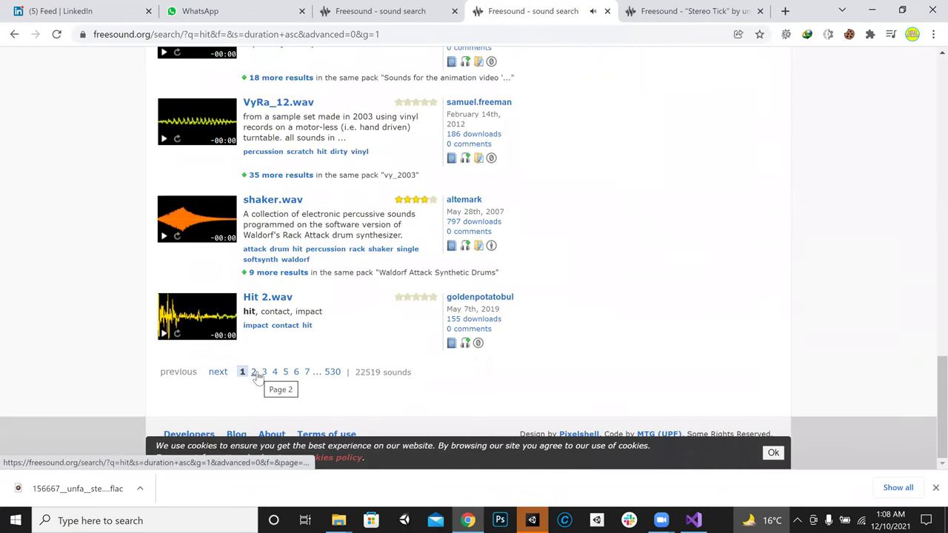
{"action": "left_click", "coordinate": [272, 200]}
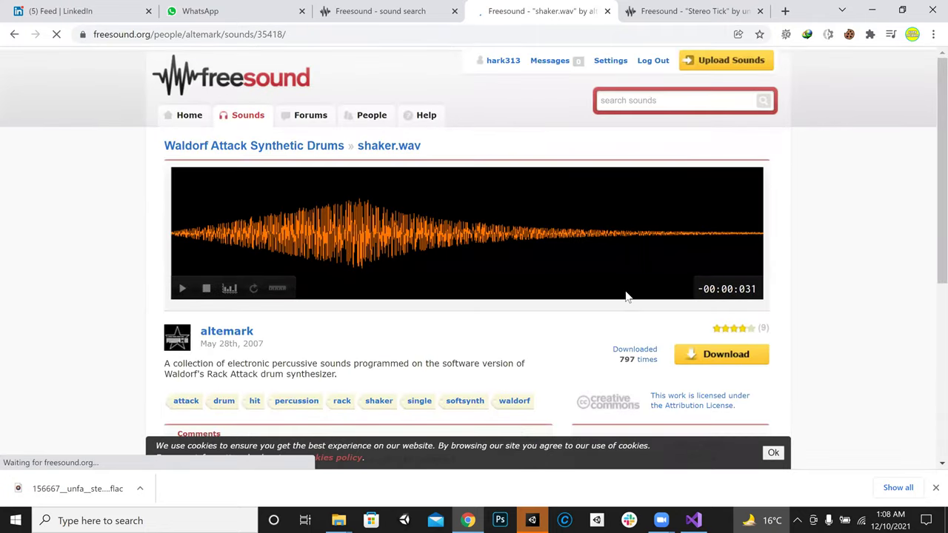
{"action": "left_click", "coordinate": [721, 354]}
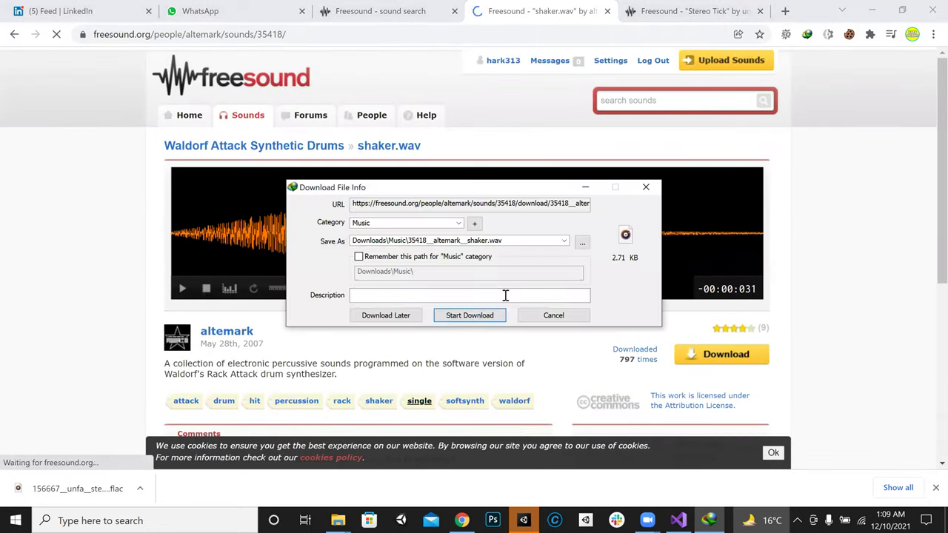
Save the shaker.wav download to the Desktop instead of the missing Music folder and open its containing folder
{"action": "left_click", "coordinate": [480, 319]}
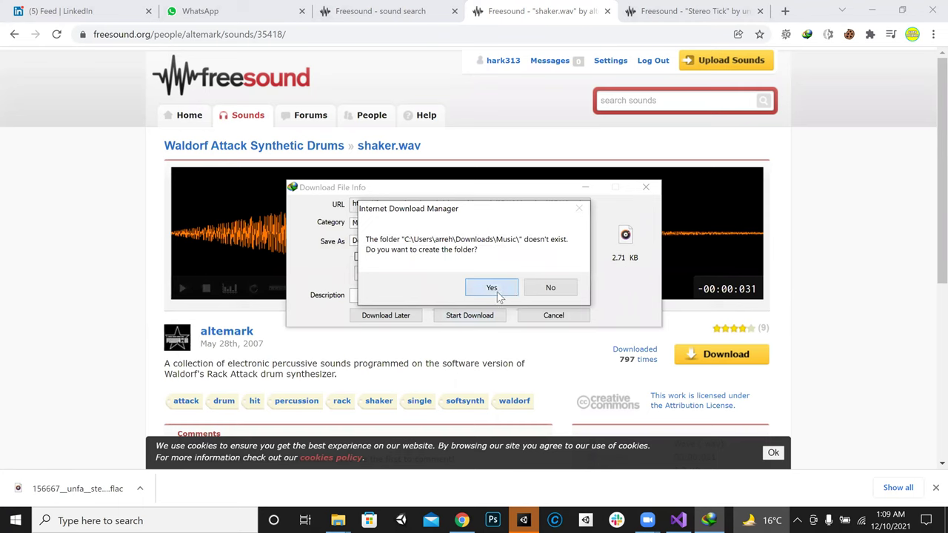
{"action": "left_click", "coordinate": [550, 288]}
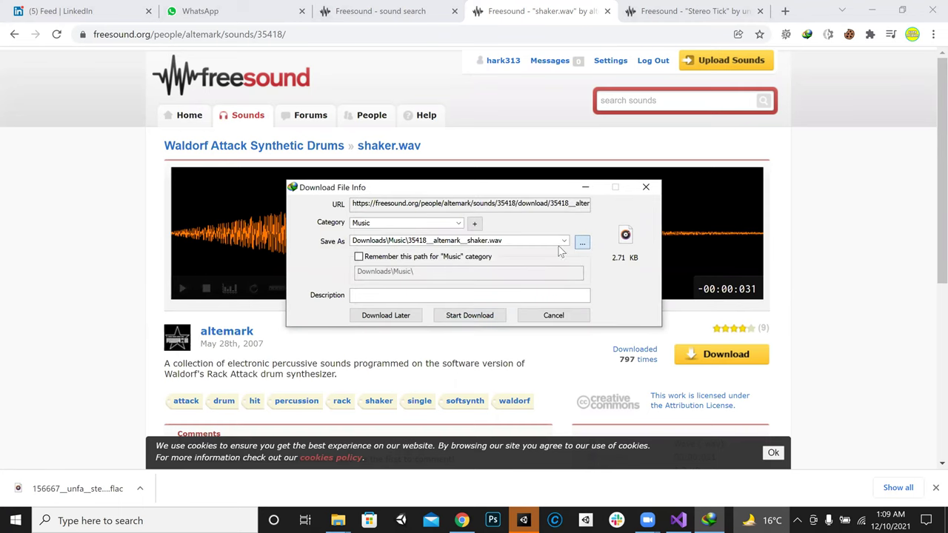
{"action": "left_click", "coordinate": [582, 242]}
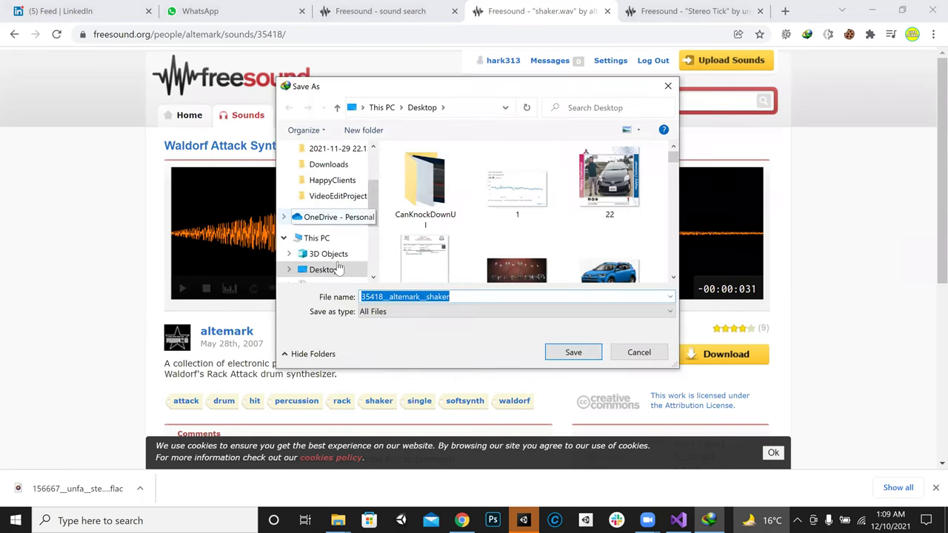
{"action": "left_click", "coordinate": [573, 352]}
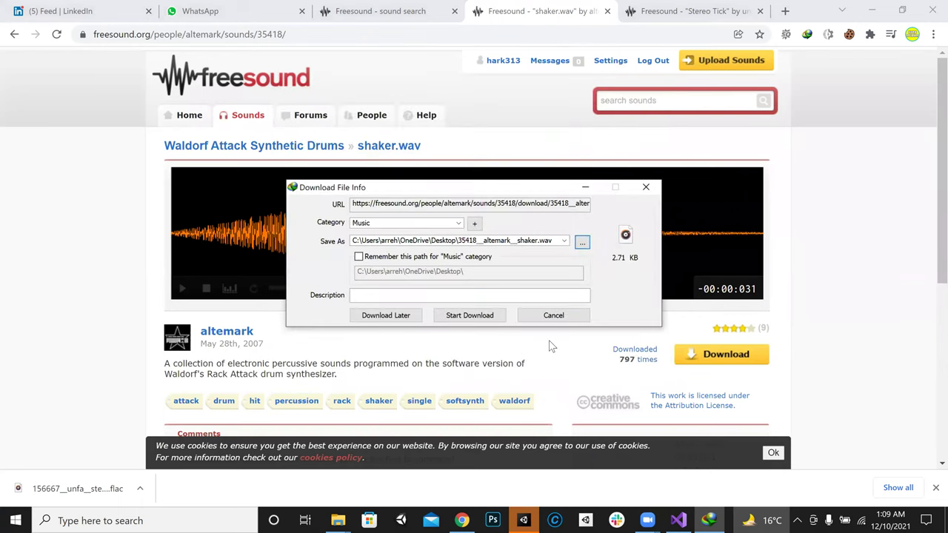
{"action": "left_click", "coordinate": [495, 319]}
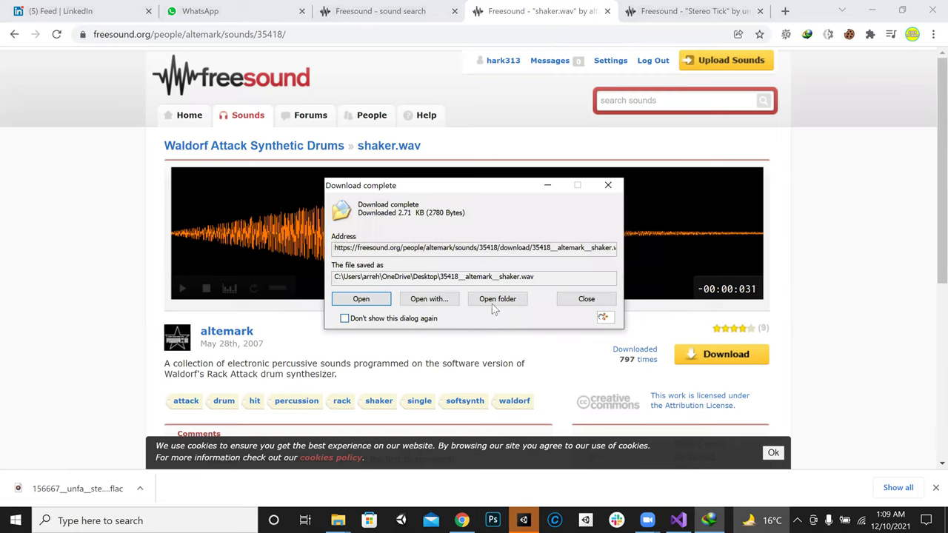
{"action": "left_click", "coordinate": [499, 302]}
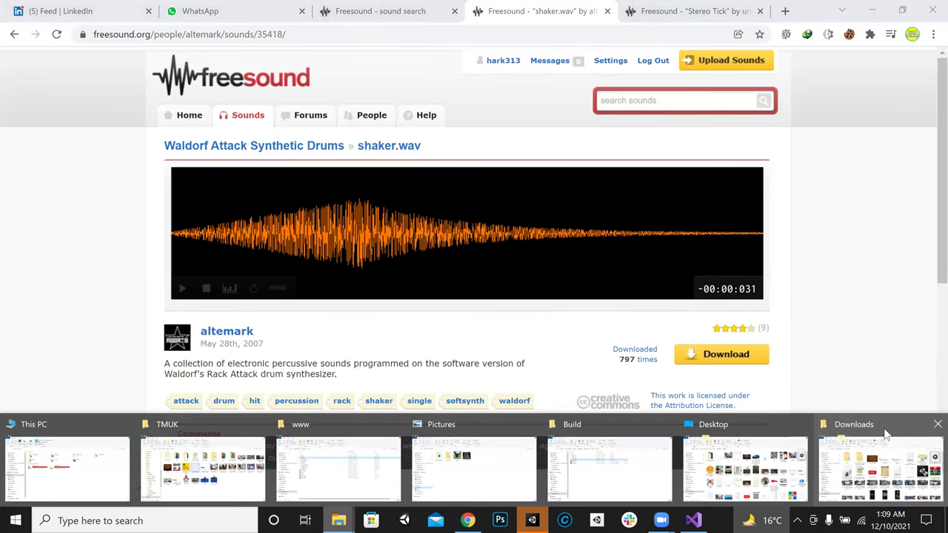
Close the leftover File Explorer windows, including Downloads, Desktop, Build, Pictures, www and TMUK
{"action": "left_click", "coordinate": [937, 424]}
{"action": "left_click", "coordinate": [842, 422]}
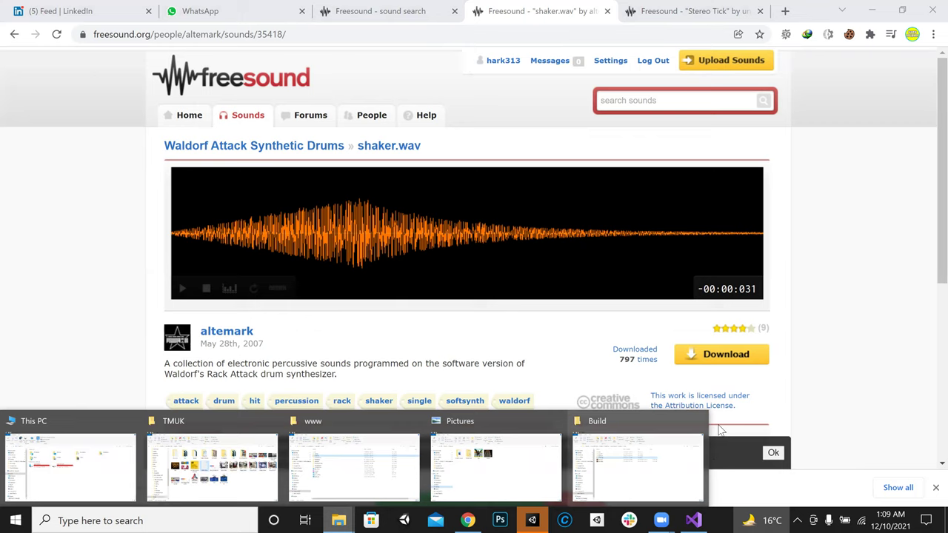
{"action": "left_click", "coordinate": [698, 422]}
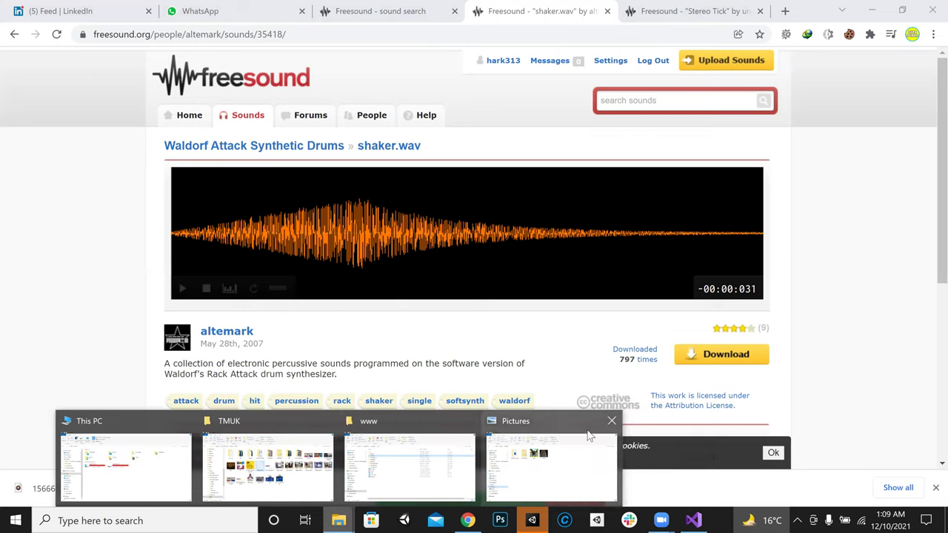
{"action": "left_click", "coordinate": [612, 423]}
{"action": "left_click", "coordinate": [545, 423]}
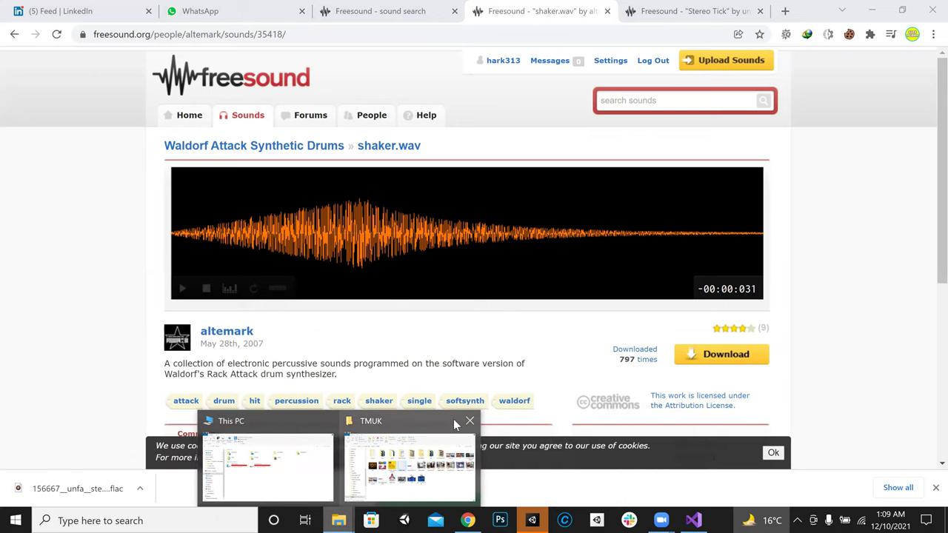
{"action": "left_click", "coordinate": [470, 421]}
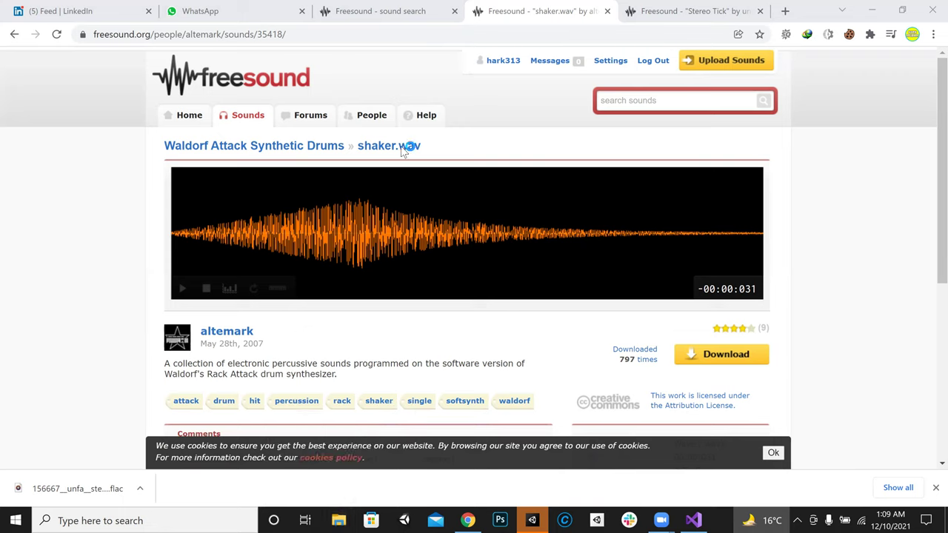
Open a new File Explorer window on the Desktop folder and maximize it
{"action": "key", "text": "super+e"}
{"action": "scroll", "coordinate": [207, 311], "scroll_direction": "down", "scroll_amount": 3}
{"action": "left_click", "coordinate": [185, 318]}
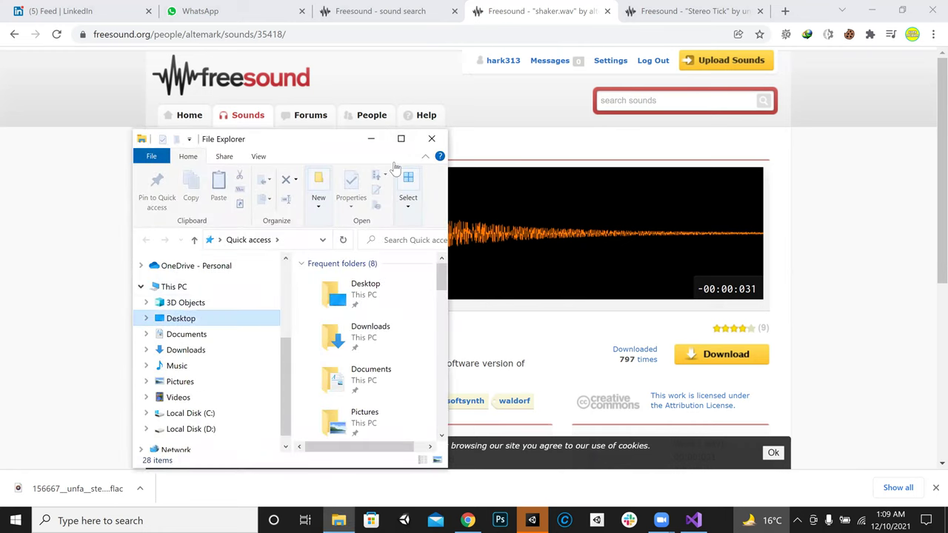
{"action": "left_click", "coordinate": [401, 139]}
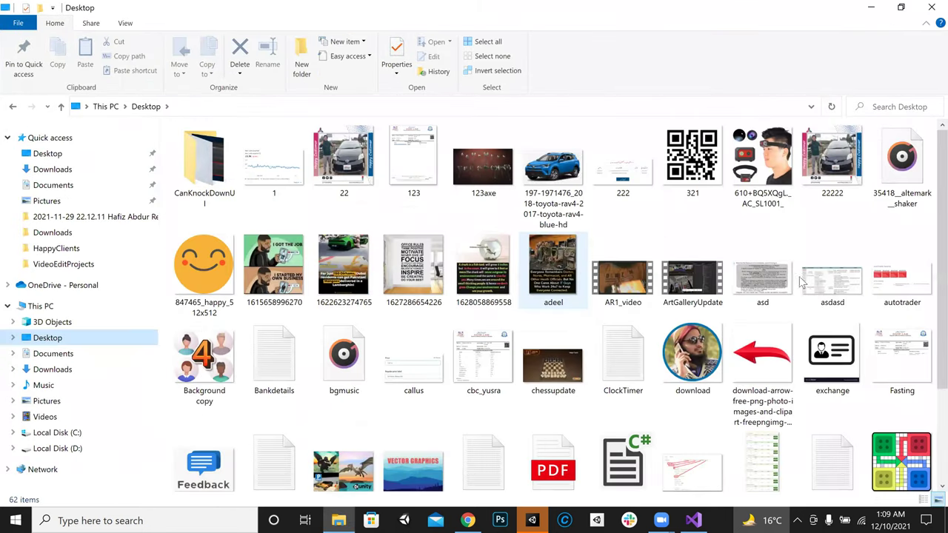
Find the downloaded shaker audio file on the Desktop and rename it as hit2
{"action": "scroll", "coordinate": [585, 268], "scroll_direction": "down", "scroll_amount": 3}
{"action": "scroll", "coordinate": [590, 268], "scroll_direction": "down", "scroll_amount": 3}
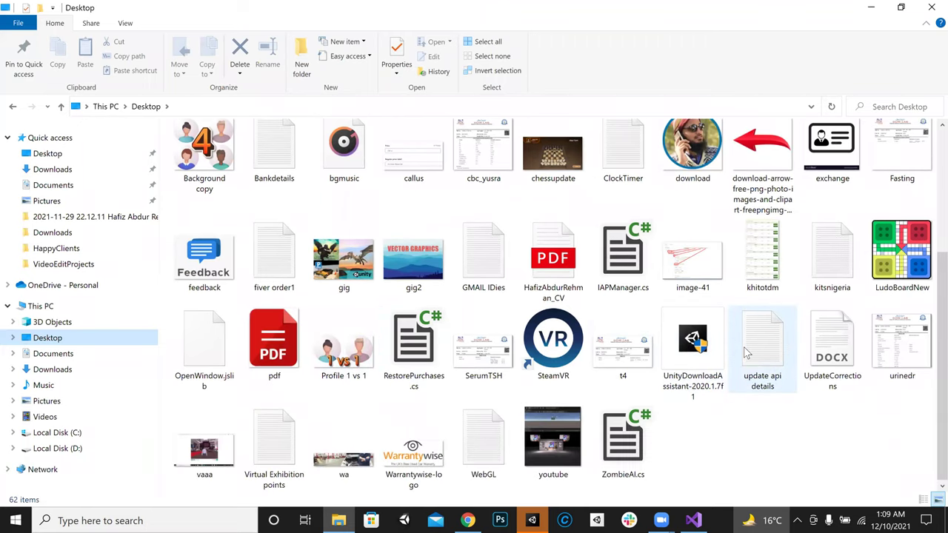
{"action": "scroll", "coordinate": [747, 353], "scroll_direction": "up", "scroll_amount": 6}
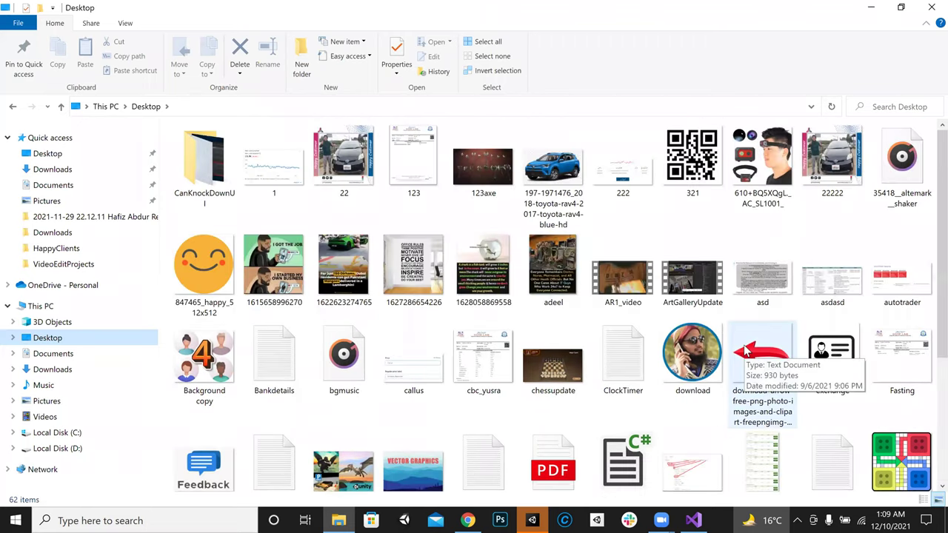
{"action": "left_click", "coordinate": [915, 189]}
{"action": "left_click", "coordinate": [916, 190]}
{"action": "type", "text": "hit2"}
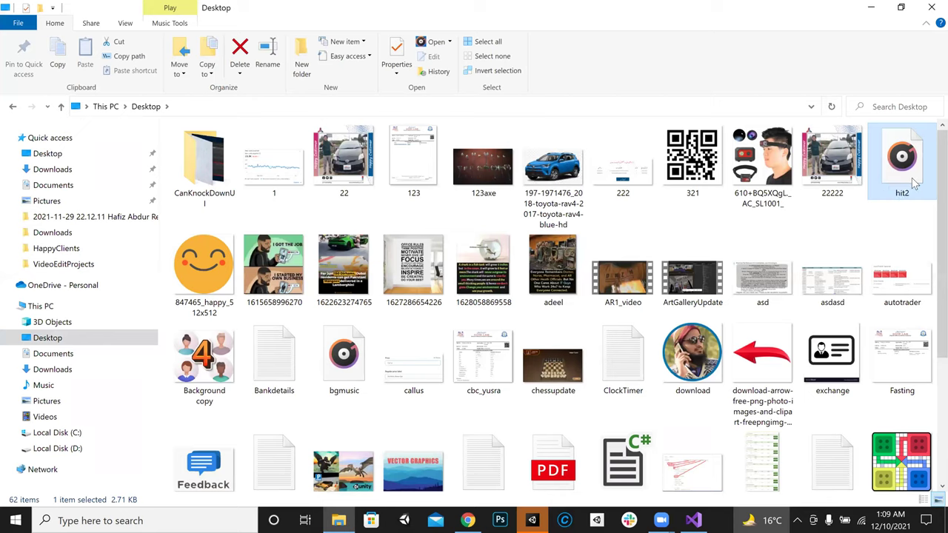
{"action": "key", "text": "Return"}
{"action": "left_click", "coordinate": [918, 174]}
{"action": "left_click_drag", "start_coordinate": [901, 148], "coordinate": [664, 177]}
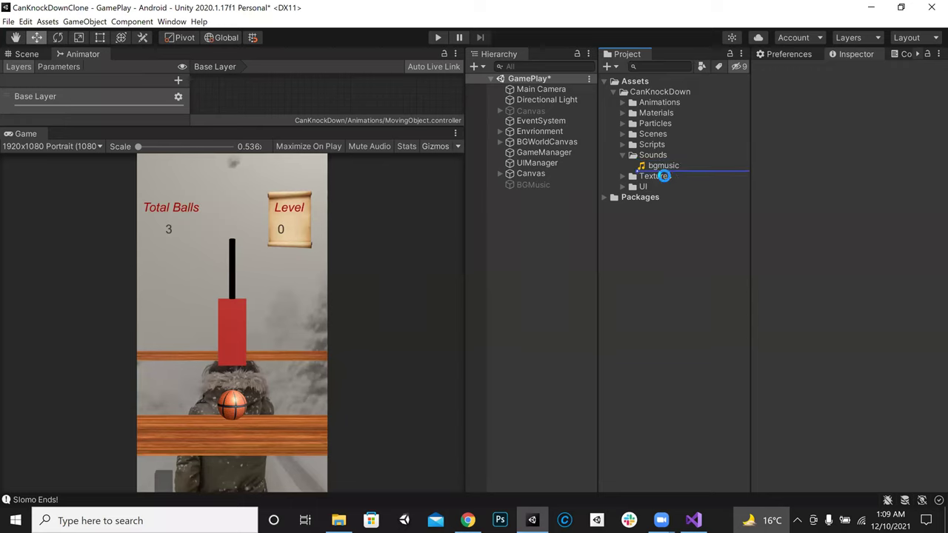
{"action": "left_click_drag", "start_coordinate": [664, 176], "coordinate": [666, 182]}
{"action": "left_click", "coordinate": [667, 165]}
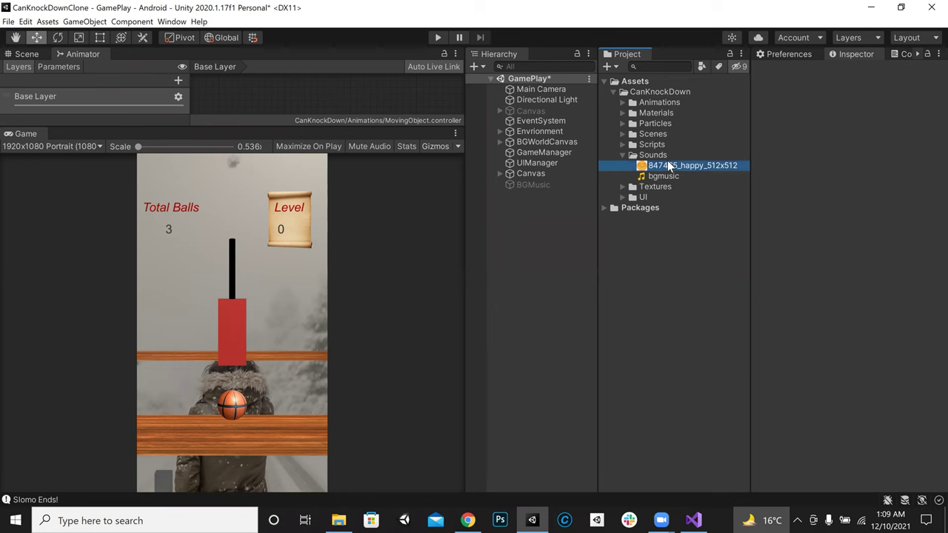
{"action": "key", "text": "Delete"}
{"action": "left_click", "coordinate": [528, 284]}
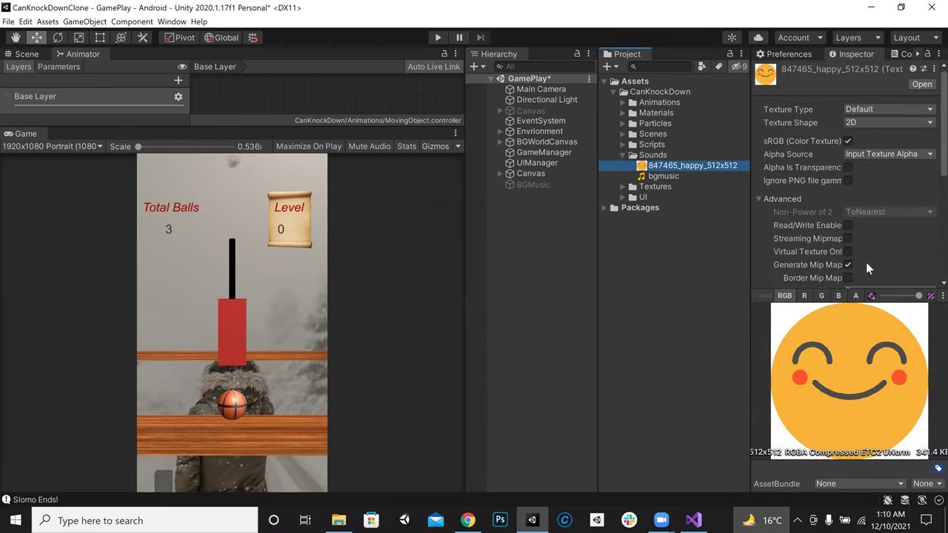
Find the hit2 audio file on the Desktop and import it into the Unity project's Sounds folder
{"action": "key", "text": "alt+Tab"}
{"action": "left_click", "coordinate": [556, 275]}
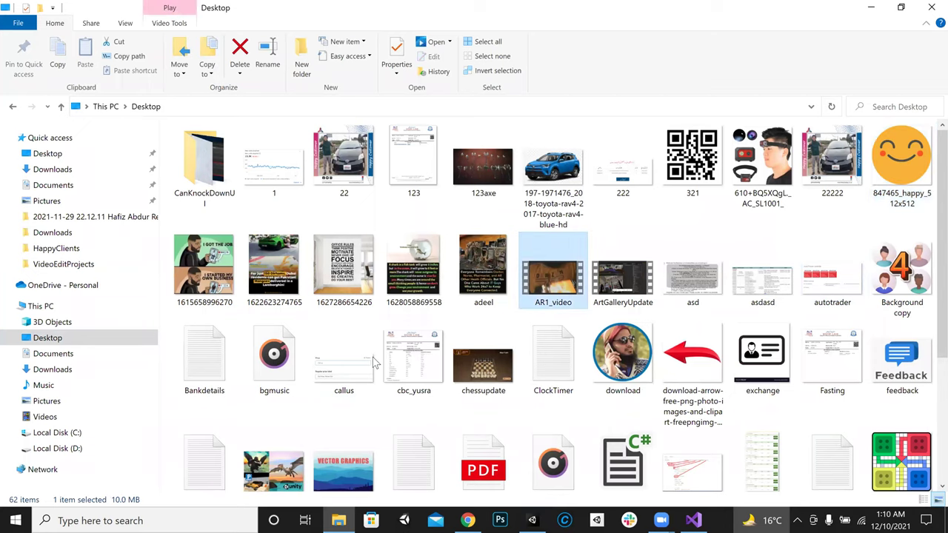
{"action": "scroll", "coordinate": [374, 363], "scroll_direction": "down", "scroll_amount": 3}
{"action": "left_click", "coordinate": [483, 259]}
{"action": "left_click", "coordinate": [551, 268]}
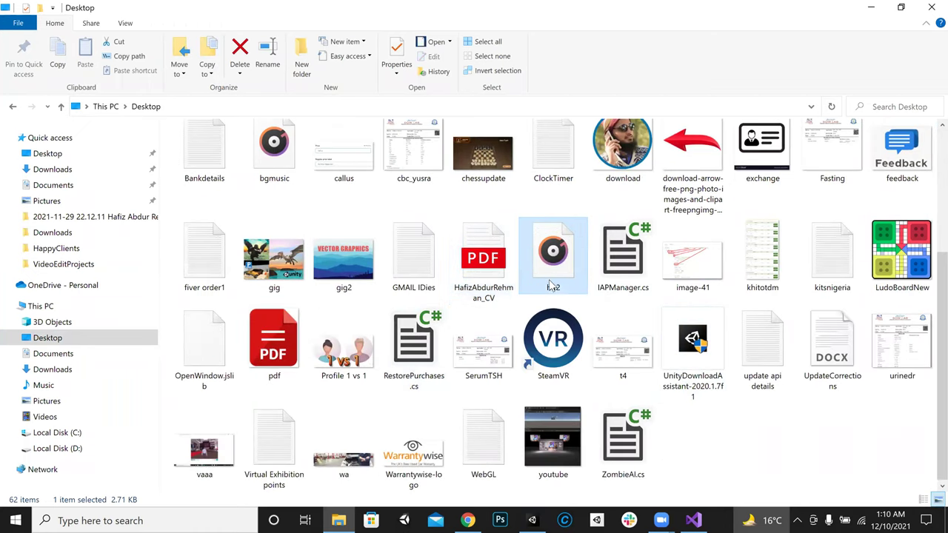
{"action": "left_click_drag", "start_coordinate": [552, 255], "coordinate": [652, 168]}
Override hit2's import settings for Android with load type Compressed In Memory and compression format MP3
{"action": "left_click", "coordinate": [648, 176]}
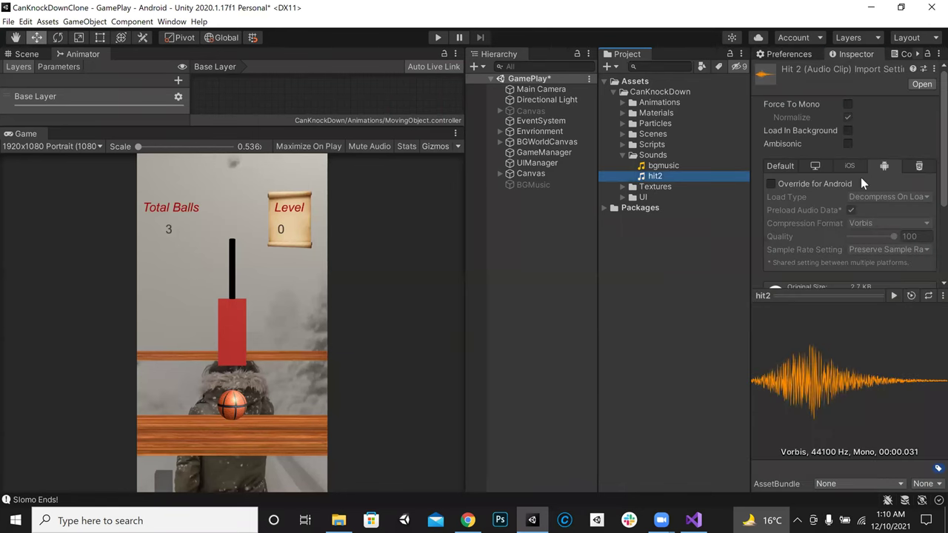
{"action": "left_click", "coordinate": [857, 183]}
{"action": "left_click", "coordinate": [870, 199]}
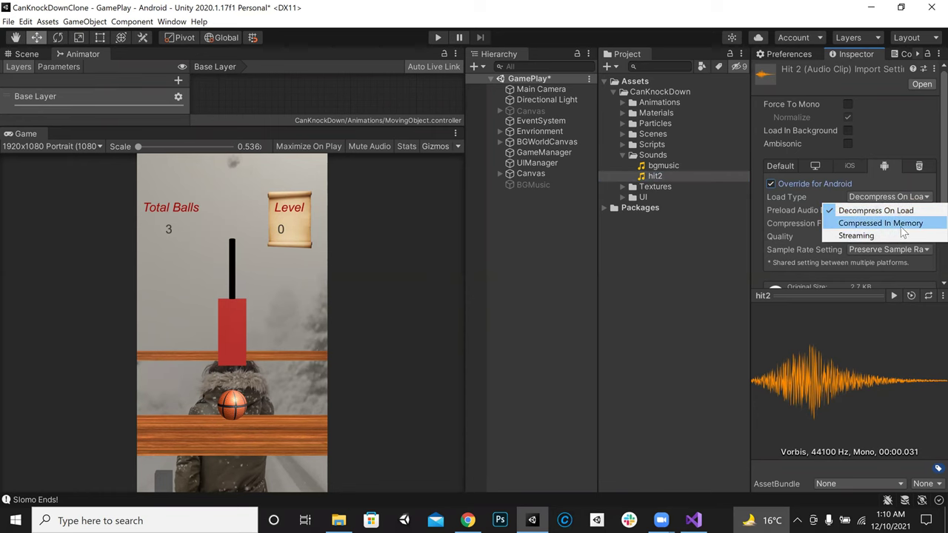
{"action": "left_click", "coordinate": [901, 227]}
{"action": "left_click_drag", "start_coordinate": [747, 214], "coordinate": [633, 213]}
{"action": "left_click", "coordinate": [848, 223]}
{"action": "left_click", "coordinate": [790, 274]}
Set hit2's Android quality to 75 and apply the import settings, then play the clip in an enlarged waveform preview
{"action": "left_click", "coordinate": [908, 237]}
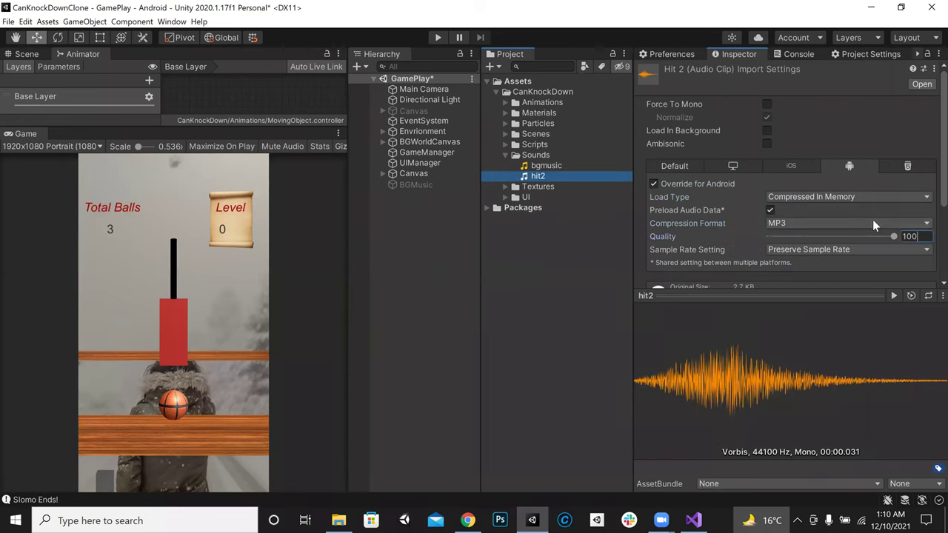
{"action": "type", "text": "5"}
{"action": "key", "text": "BackSpace"}
{"action": "type", "text": "75"}
{"action": "left_click_drag", "start_coordinate": [852, 295], "coordinate": [851, 362]}
{"action": "left_click", "coordinate": [922, 321]}
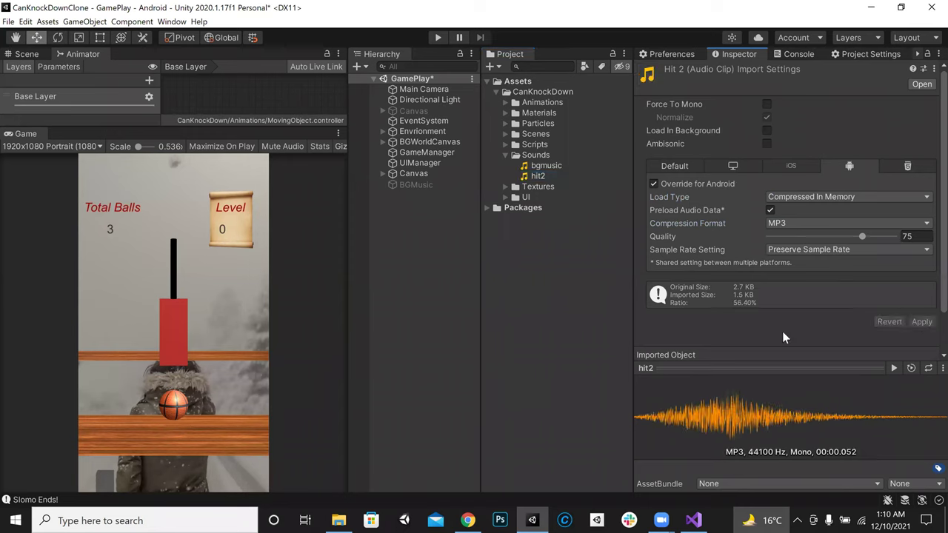
{"action": "left_click_drag", "start_coordinate": [777, 364], "coordinate": [925, 219]}
{"action": "left_click", "coordinate": [894, 213]}
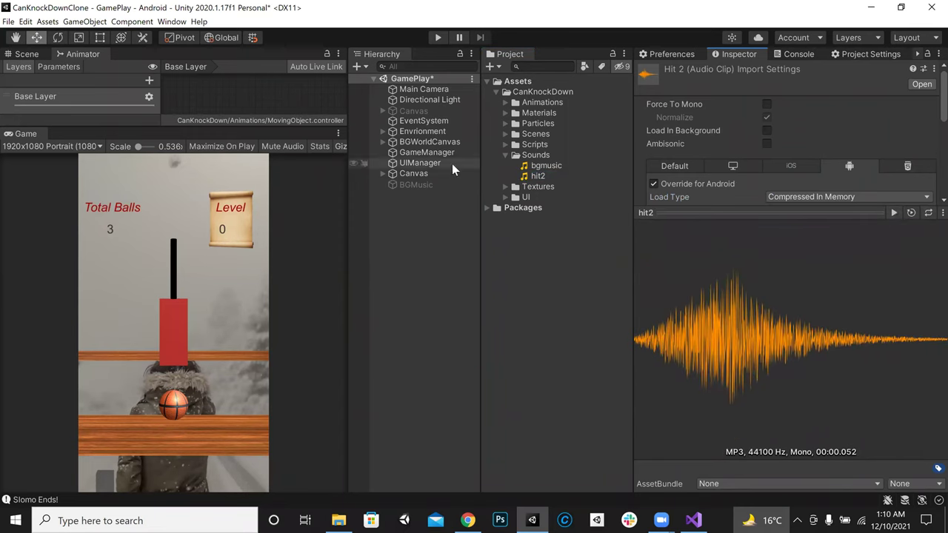
Assign hit2 as the Audio Source clip of all the cans under Level1 (1) in Envrionment
{"action": "left_click", "coordinate": [382, 131]}
{"action": "left_click", "coordinate": [435, 184]}
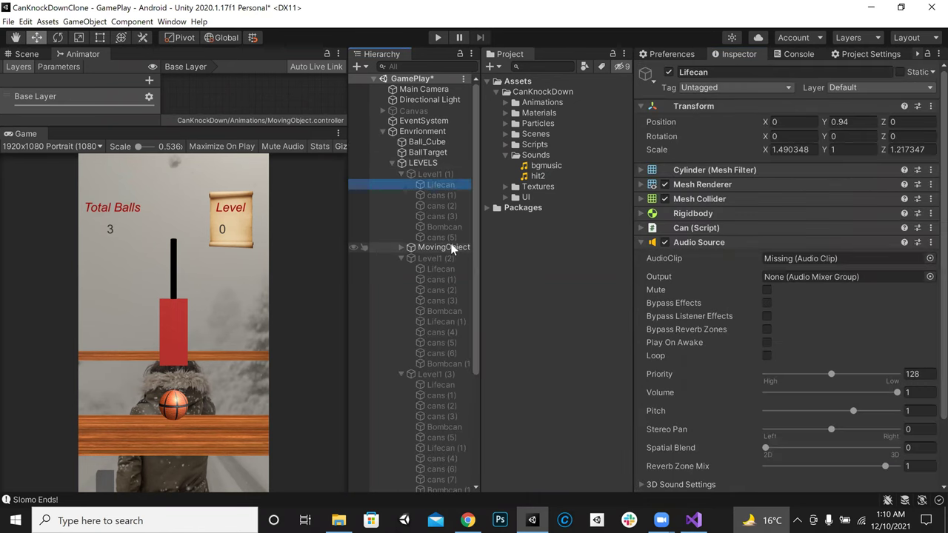
{"action": "scroll", "coordinate": [454, 239], "scroll_direction": "down", "scroll_amount": 4}
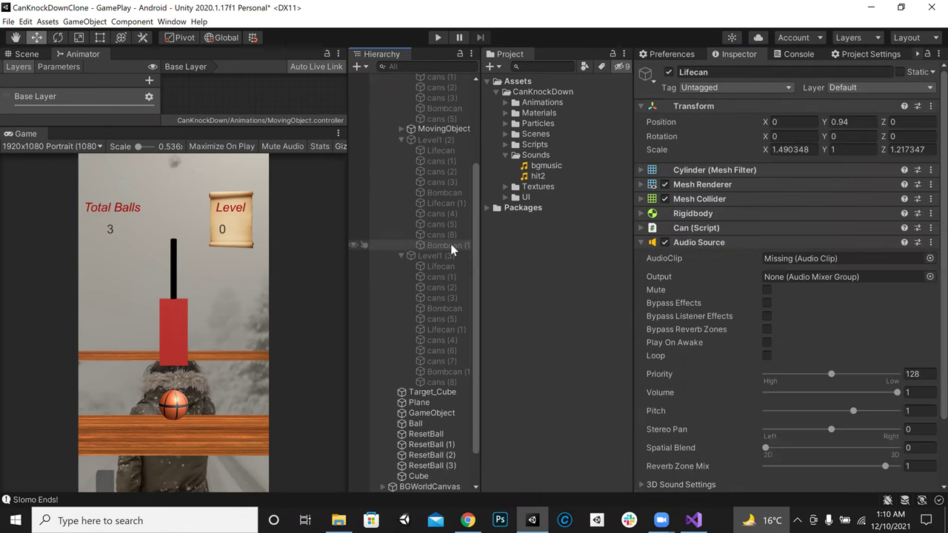
{"action": "left_click", "coordinate": [435, 120], "text": "shift"}
{"action": "scroll", "coordinate": [448, 148], "scroll_direction": "up", "scroll_amount": 3}
{"action": "left_click_drag", "start_coordinate": [536, 175], "coordinate": [798, 259]}
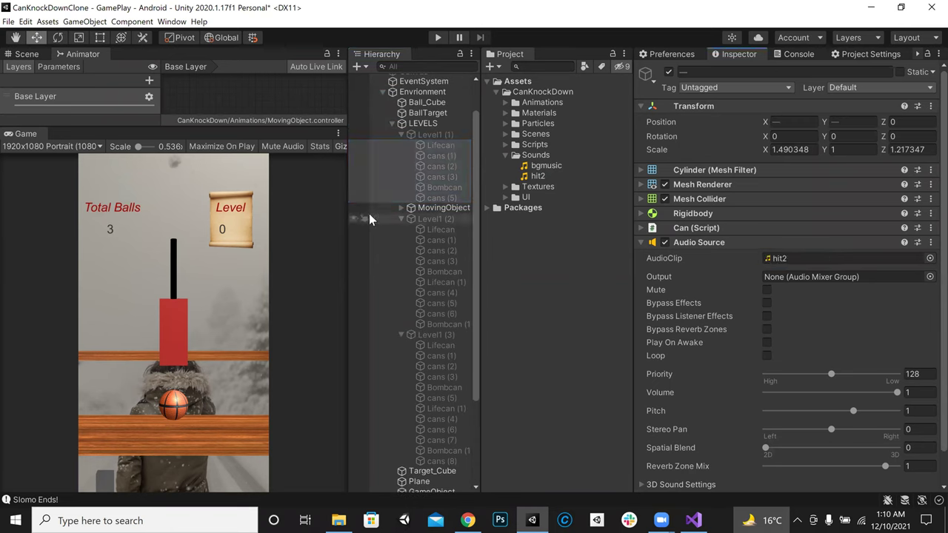
Assign hit2 as the Audio Source clip of all the cans under Level1 (2)
{"action": "left_click", "coordinate": [437, 229]}
{"action": "left_click", "coordinate": [439, 324], "text": "shift"}
{"action": "left_click_drag", "start_coordinate": [536, 174], "coordinate": [774, 256]}
Assign hit2 as the Audio Source clip of all the cans under Level1 (3)
{"action": "scroll", "coordinate": [444, 333], "scroll_direction": "down", "scroll_amount": 3}
{"action": "left_click", "coordinate": [443, 306]}
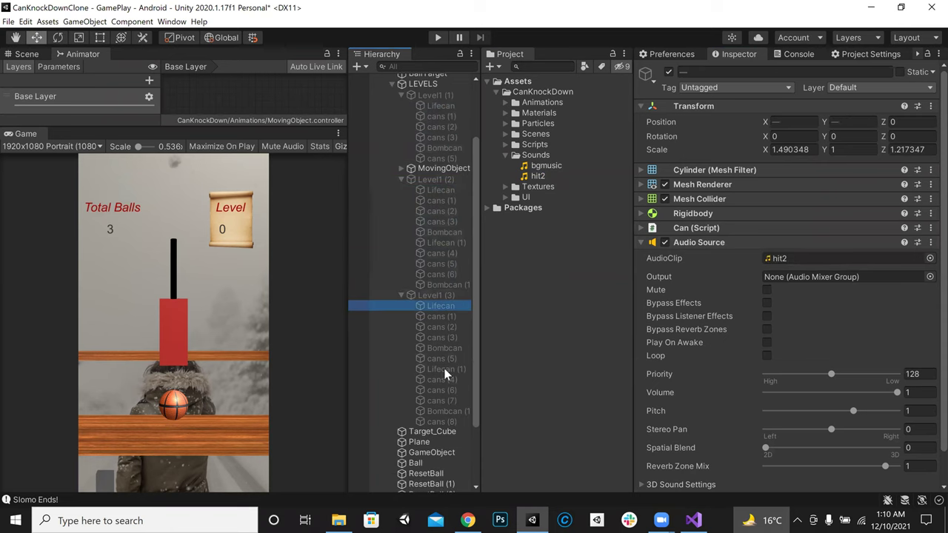
{"action": "left_click", "coordinate": [437, 421], "text": "shift"}
{"action": "left_click_drag", "start_coordinate": [536, 178], "coordinate": [773, 259]}
Collapse the Envrionment hierarchy, save the GamePlay scene and start the game in play mode
{"action": "scroll", "coordinate": [408, 206], "scroll_direction": "up", "scroll_amount": 5}
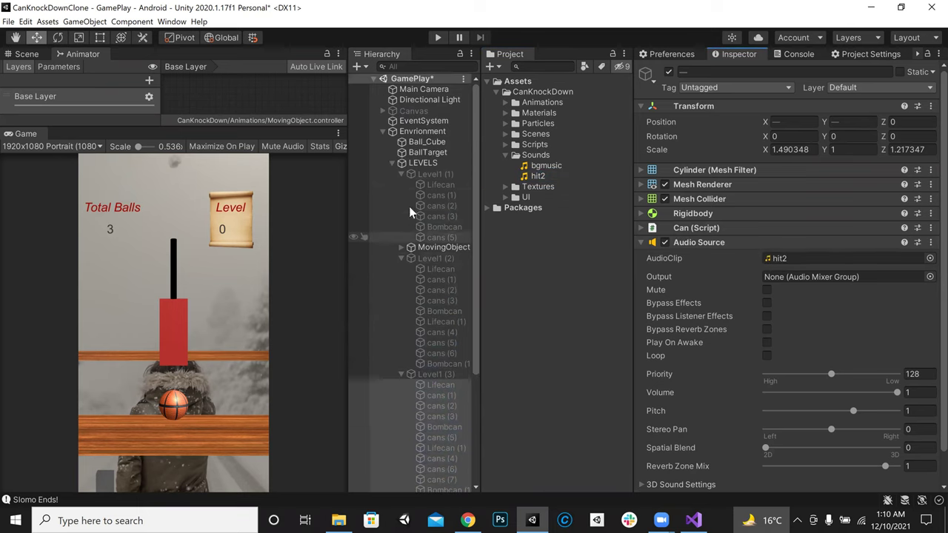
{"action": "left_click", "coordinate": [382, 130]}
{"action": "key", "text": "ctrl+s"}
{"action": "left_click", "coordinate": [437, 37]}
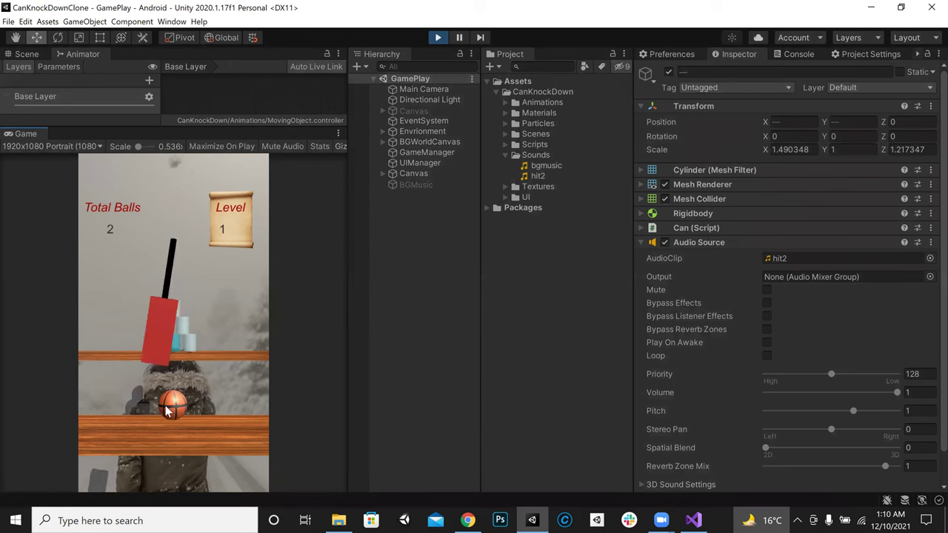
Throw the ball at the stacked cans to test the hit sound and stop play mode
{"action": "left_click_drag", "start_coordinate": [174, 400], "coordinate": [187, 302]}
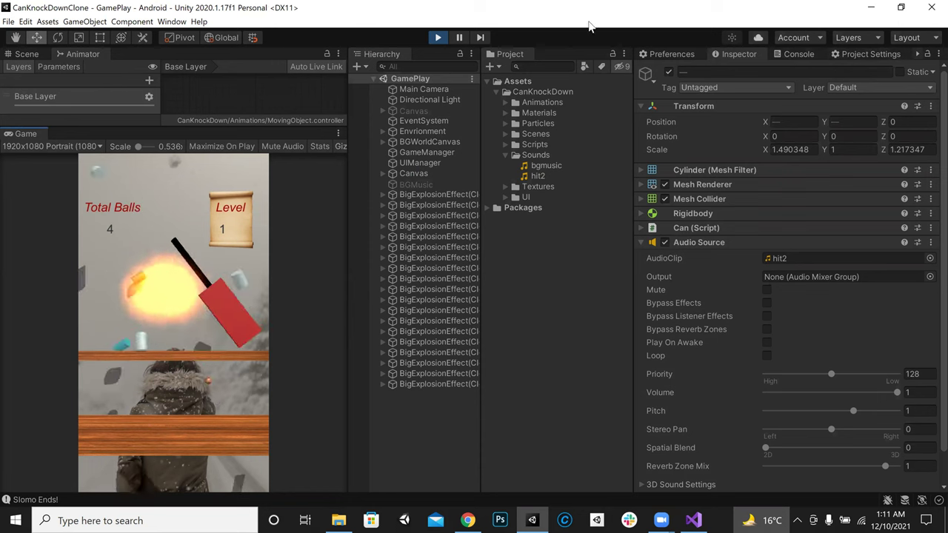
{"action": "left_click", "coordinate": [437, 38]}
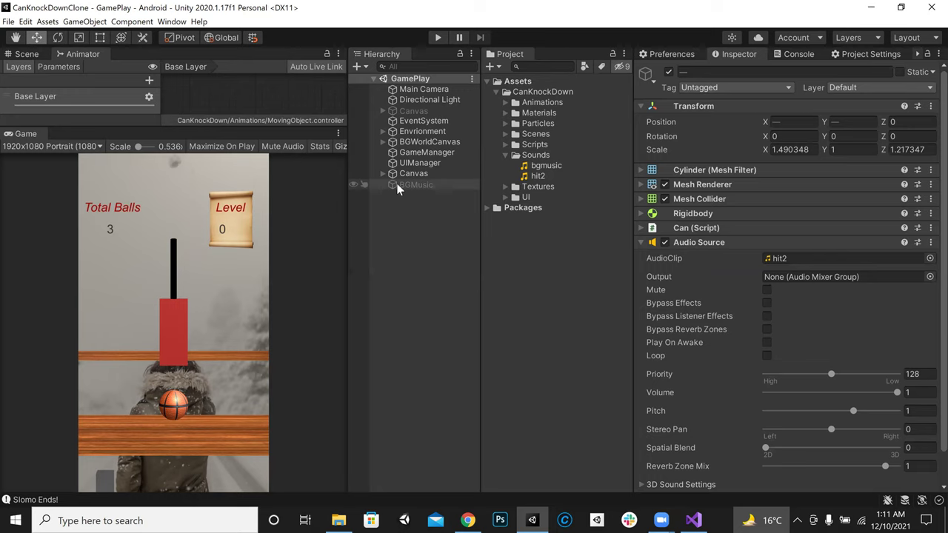
Collapse the LEVELS group, reactivate the BGMusic object with its Audio Source volume at 0.25, and run the game
{"action": "left_click", "coordinate": [383, 131]}
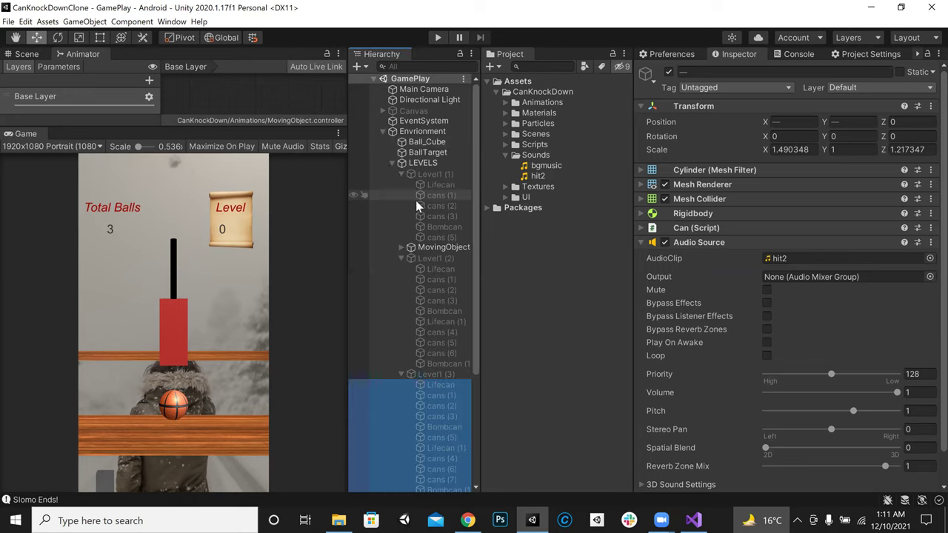
{"action": "left_click", "coordinate": [389, 164]}
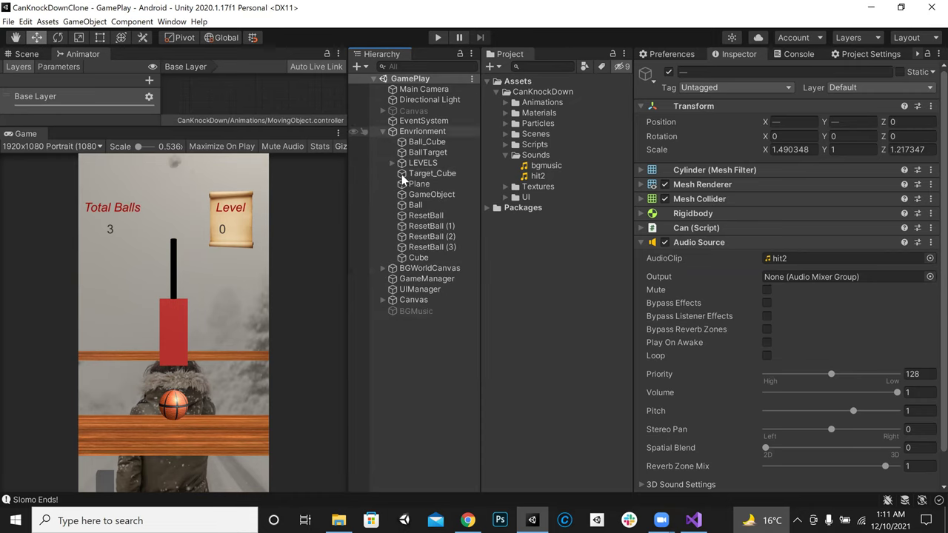
{"action": "left_click", "coordinate": [430, 311]}
{"action": "left_click", "coordinate": [669, 73]}
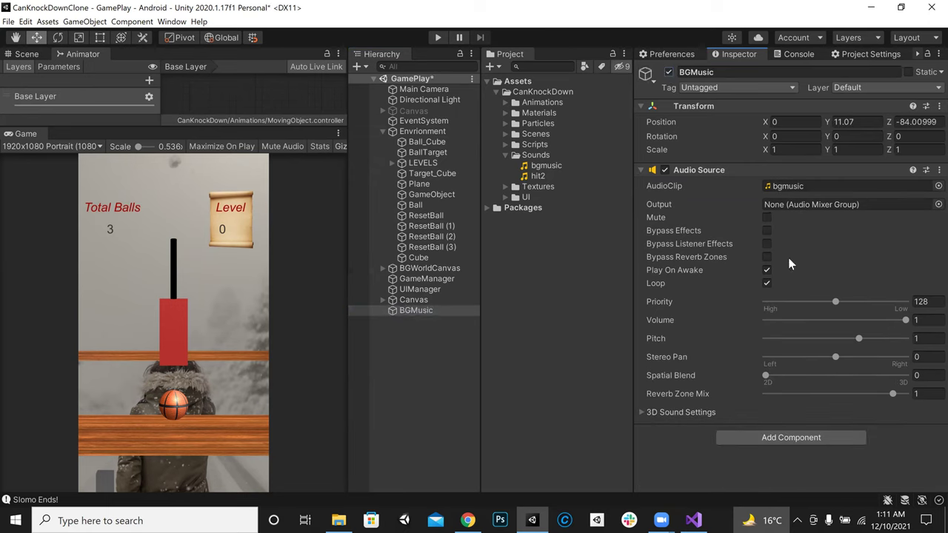
{"action": "left_click", "coordinate": [918, 320]}
{"action": "type", "text": "0.25"}
{"action": "key", "text": "Return"}
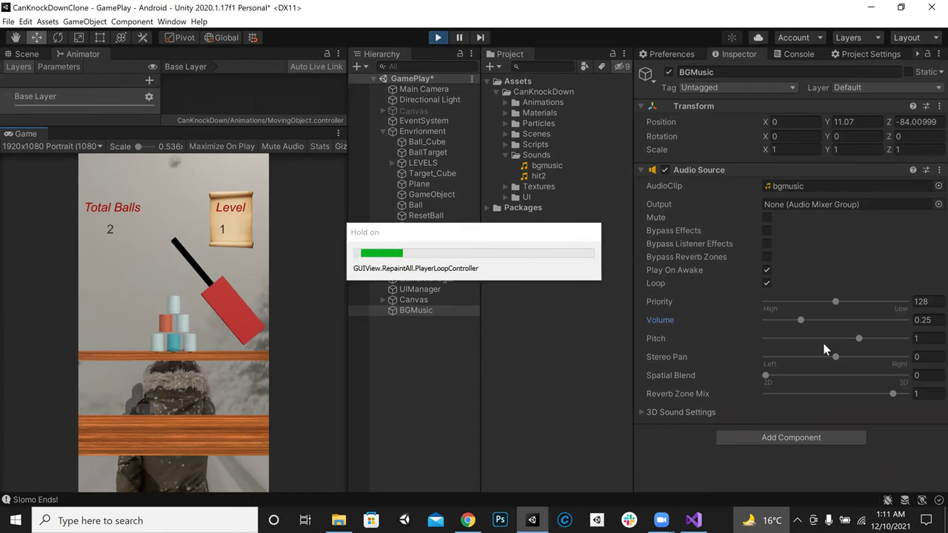
Try priority 16, pitch 1.7 and 1, and volume 0.067 on the BGMusic Audio Source while the game runs
{"action": "left_click_drag", "start_coordinate": [831, 303], "coordinate": [774, 302]}
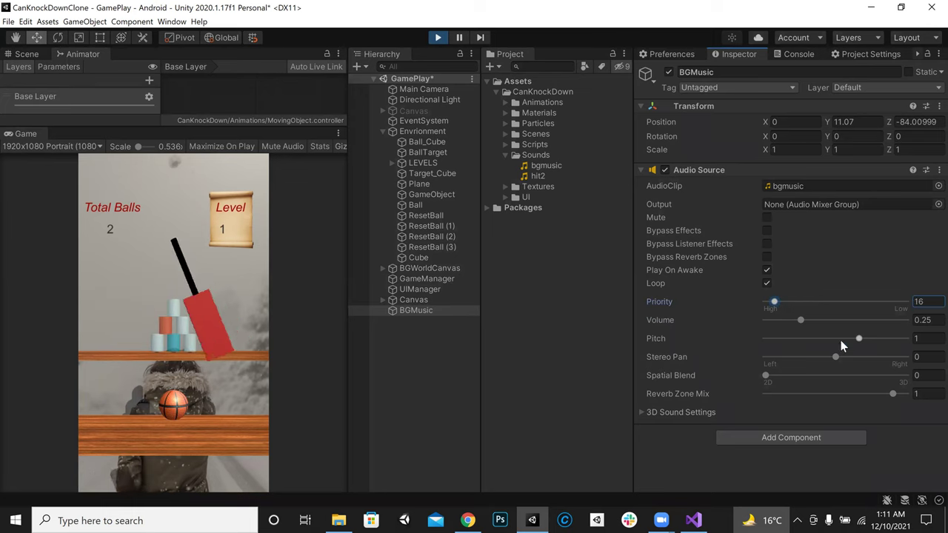
{"action": "mouse_move", "coordinate": [857, 340]}
{"action": "left_mouse_down"}
{"action": "mouse_move", "coordinate": [830, 337]}
{"action": "mouse_move", "coordinate": [874, 338]}
{"action": "left_mouse_up"}
{"action": "left_click", "coordinate": [928, 339]}
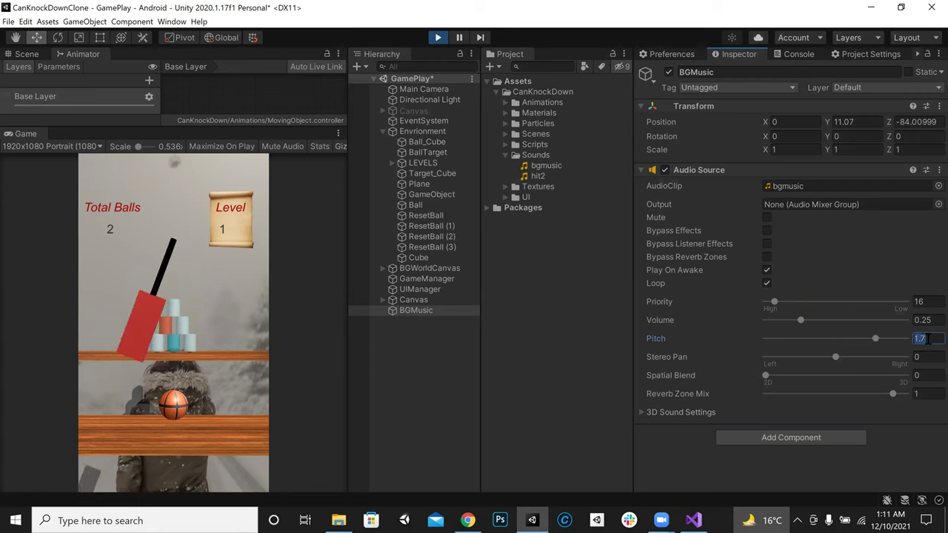
{"action": "type", "text": "1"}
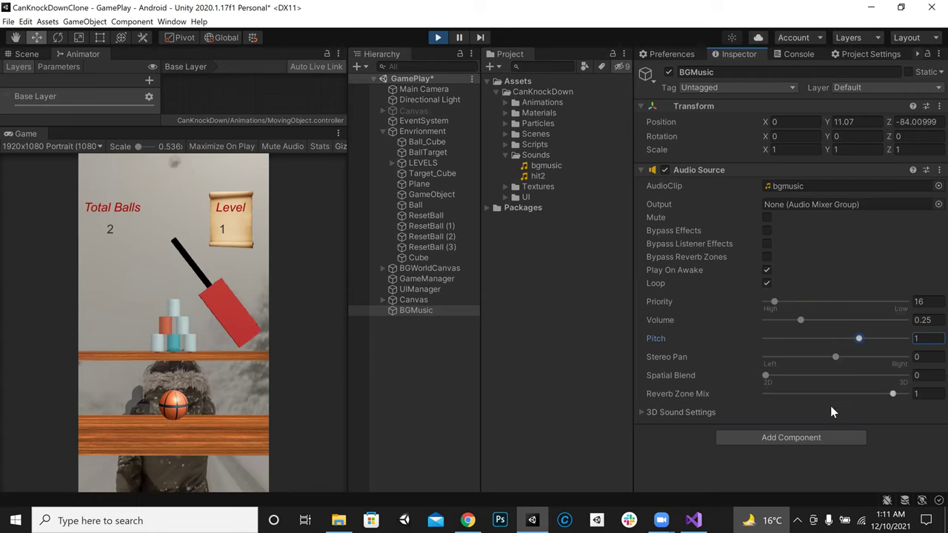
{"action": "left_click_drag", "start_coordinate": [799, 321], "coordinate": [775, 321]}
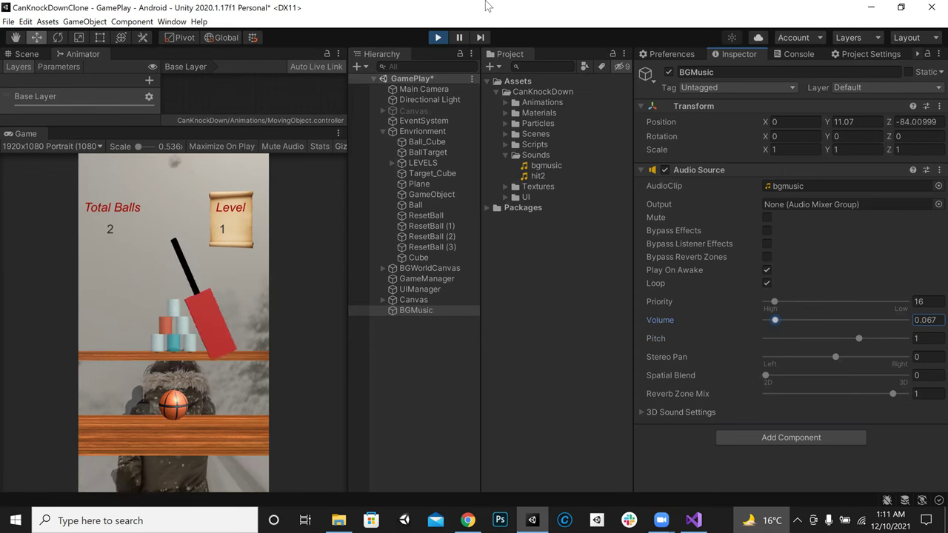
Stop play mode, set the BGMusic Audio Source volume to 0.15 and deselect the object
{"action": "left_click", "coordinate": [438, 38]}
{"action": "left_click", "coordinate": [932, 320]}
{"action": "key", "text": "BackSpace"}
{"action": "type", "text": "0.15"}
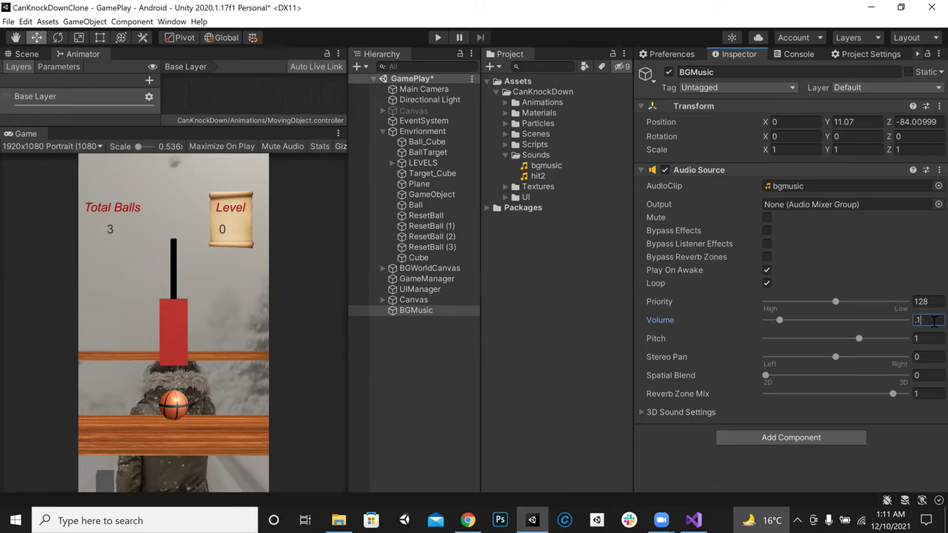
{"action": "left_click", "coordinate": [432, 343]}
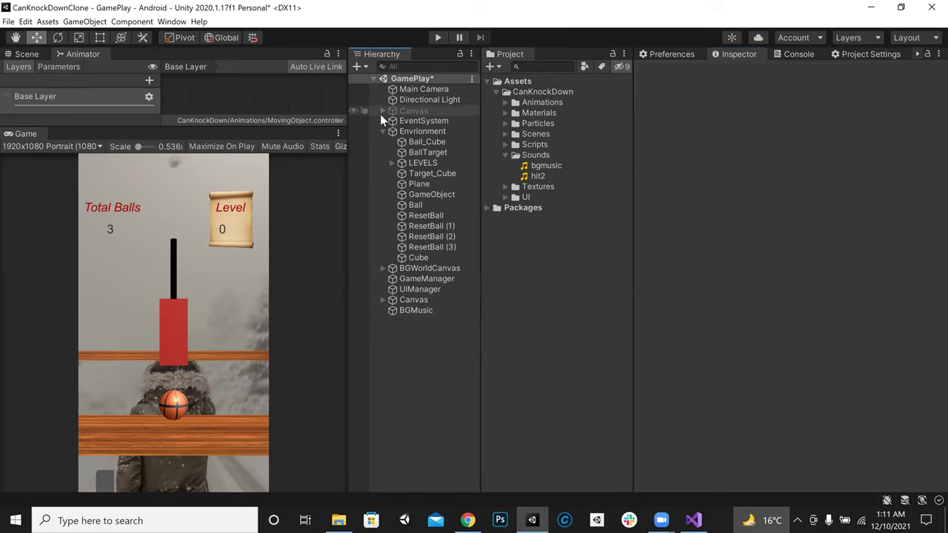
Save the GamePlay scene and tidy the workspace by collapsing Envrionment and the Sounds folder and widening the Game view
{"action": "left_click", "coordinate": [382, 131]}
{"action": "left_click_drag", "start_coordinate": [344, 293], "coordinate": [420, 270]}
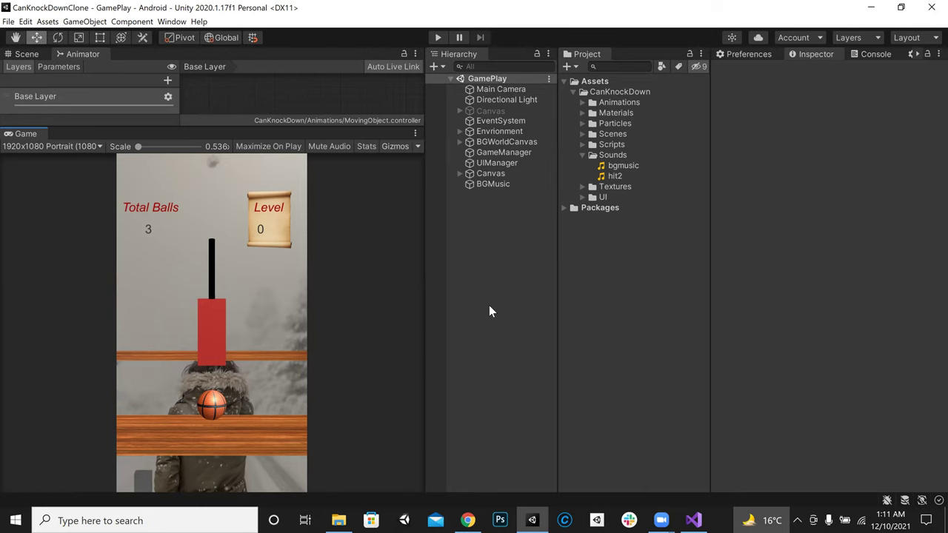
{"action": "left_click_drag", "start_coordinate": [425, 296], "coordinate": [463, 286]}
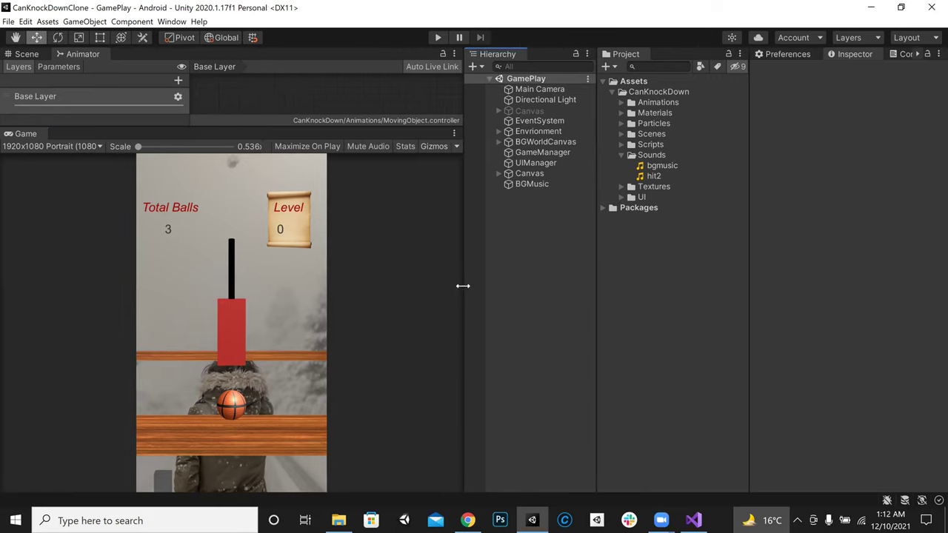
{"action": "left_click", "coordinate": [622, 155]}
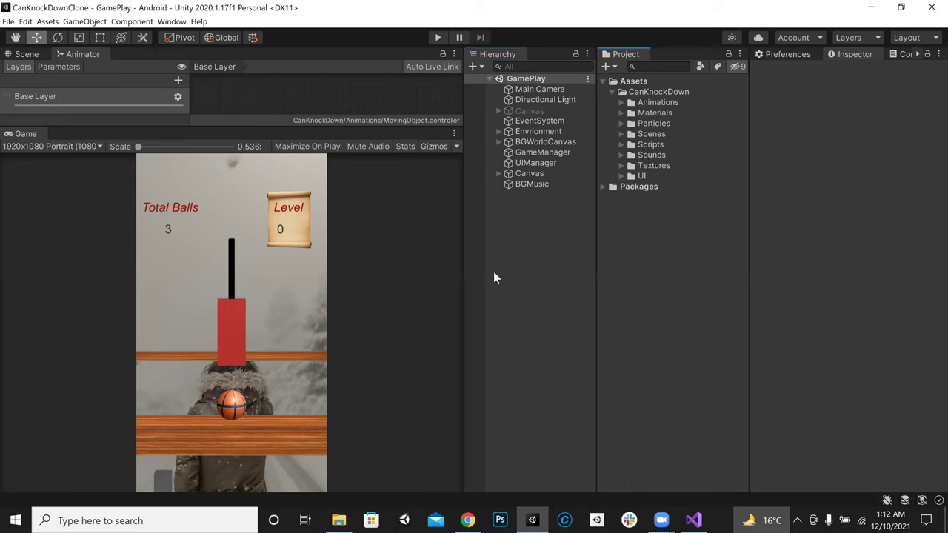